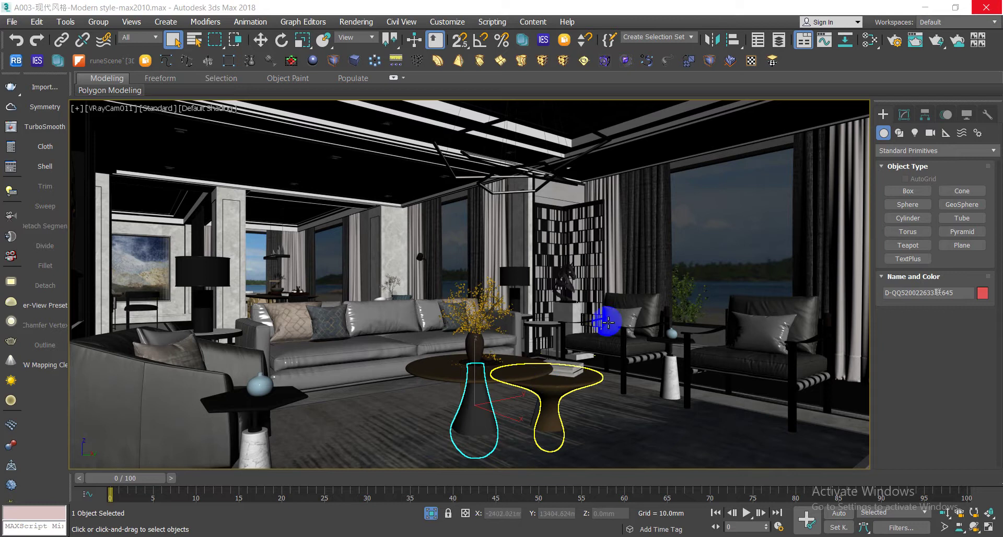
Select the window frame group, open the Slate Material Editor and box-select all its nodes
{"action": "left_click", "coordinate": [452, 282]}
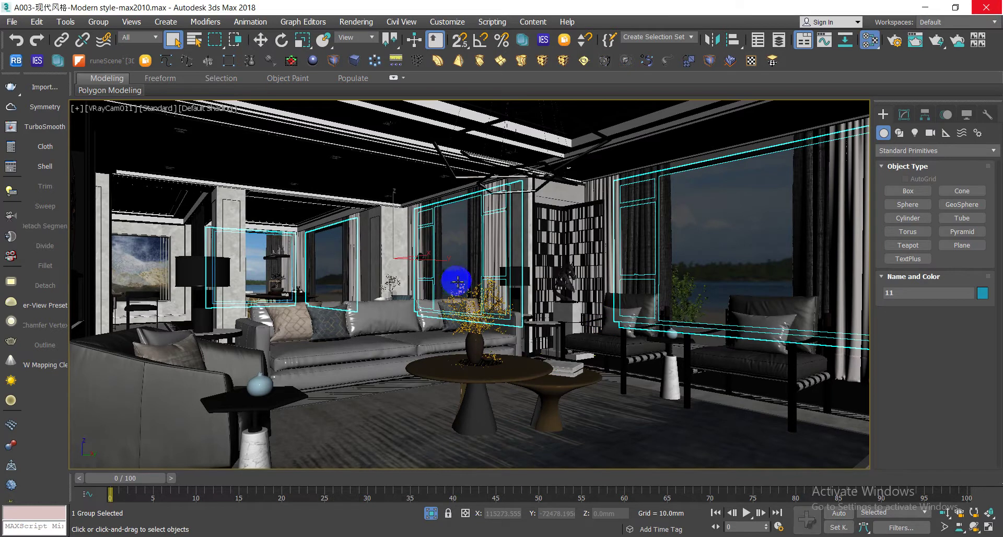
{"action": "key", "text": "m"}
{"action": "scroll", "coordinate": [577, 189], "scroll_direction": "down", "scroll_amount": 2}
{"action": "left_click_drag", "start_coordinate": [547, 151], "coordinate": [701, 313]}
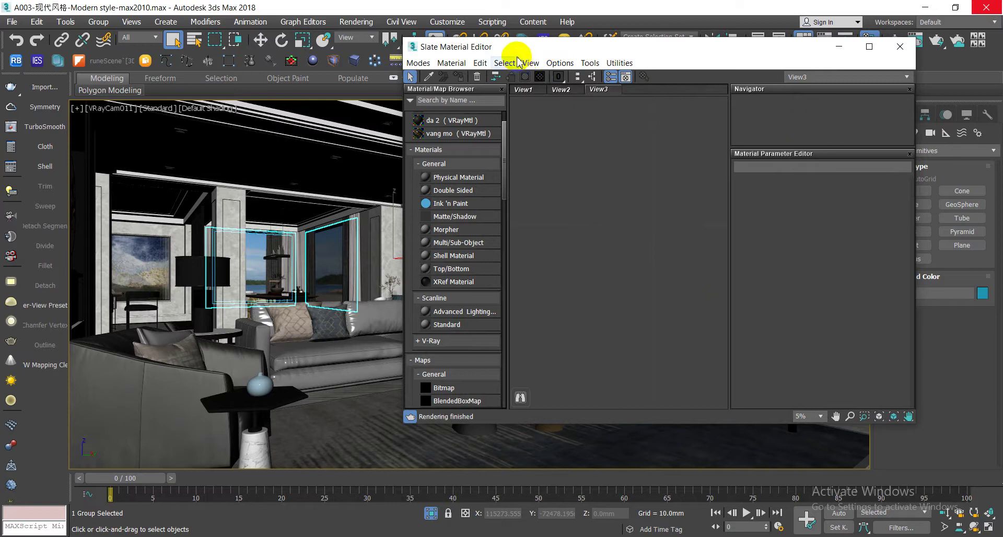
Move the Slate editor aside and eyedrop the sofa's da 1 override material into the node view
{"action": "left_click_drag", "start_coordinate": [519, 49], "coordinate": [714, 52]}
{"action": "left_click", "coordinate": [623, 79]}
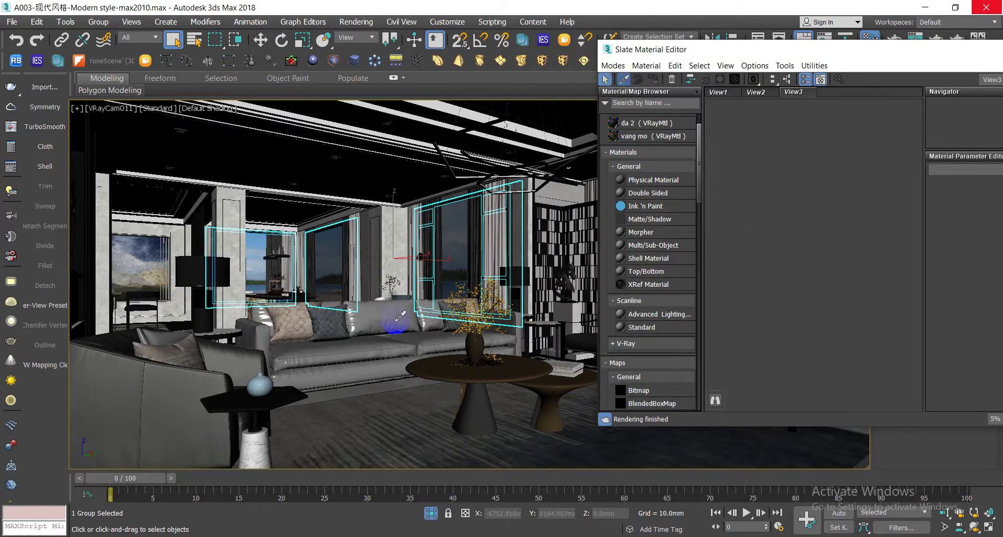
{"action": "left_click", "coordinate": [372, 346]}
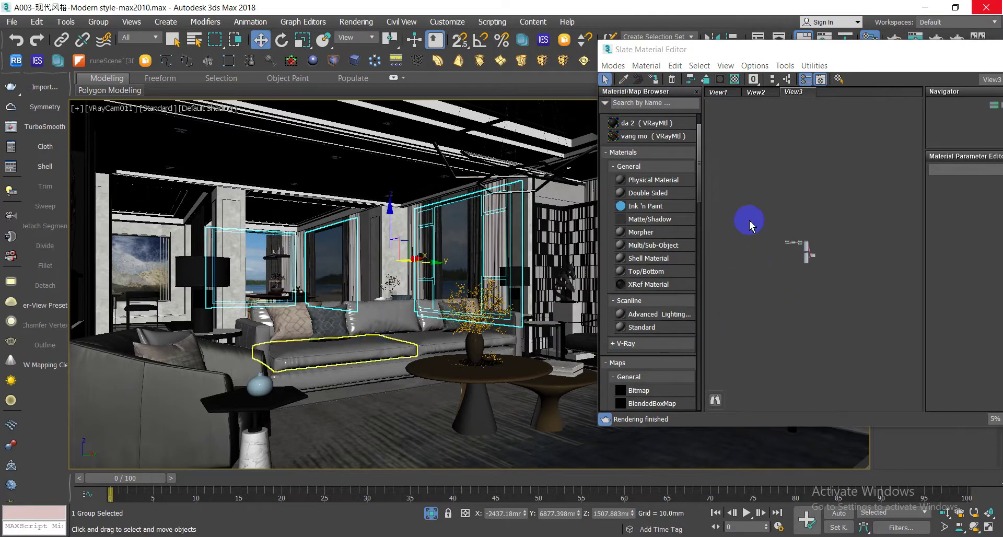
{"action": "scroll", "coordinate": [753, 240], "scroll_direction": "up", "scroll_amount": 5}
{"action": "middle_click_drag", "start_coordinate": [767, 257], "coordinate": [789, 284]}
{"action": "scroll", "coordinate": [731, 202], "scroll_direction": "up", "scroll_amount": 2}
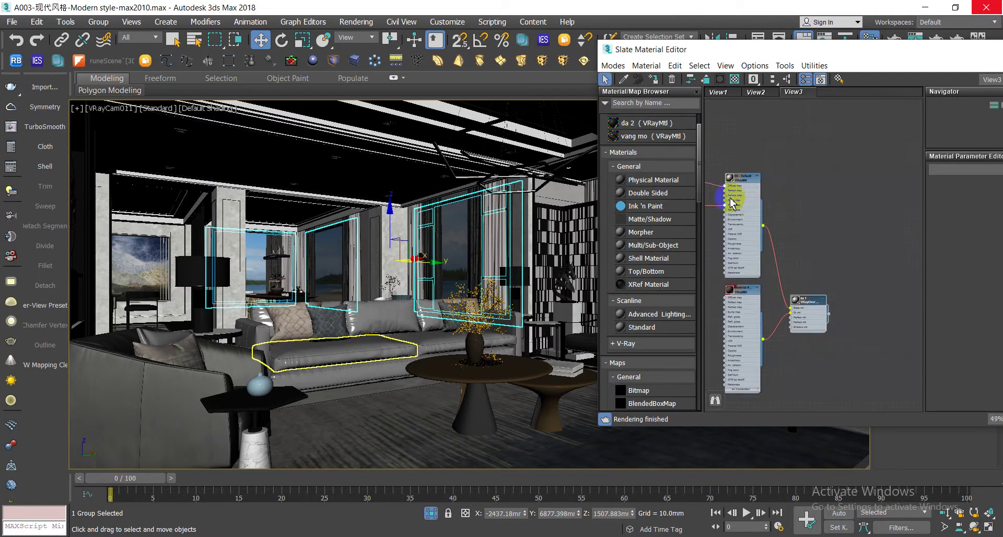
{"action": "left_click_drag", "start_coordinate": [701, 148], "coordinate": [697, 113]}
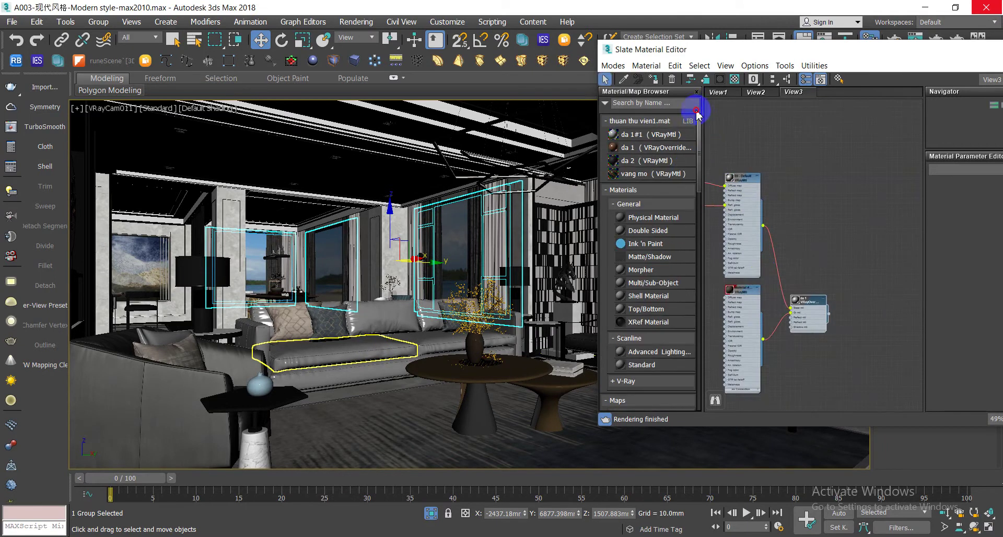
Drag the da 1 VRayOverride node onto the da 1#1 library entry to replace it
{"action": "scroll", "coordinate": [784, 274], "scroll_direction": "up", "scroll_amount": 2}
{"action": "scroll", "coordinate": [816, 285], "scroll_direction": "up", "scroll_amount": 2}
{"action": "scroll", "coordinate": [802, 223], "scroll_direction": "up", "scroll_amount": 1}
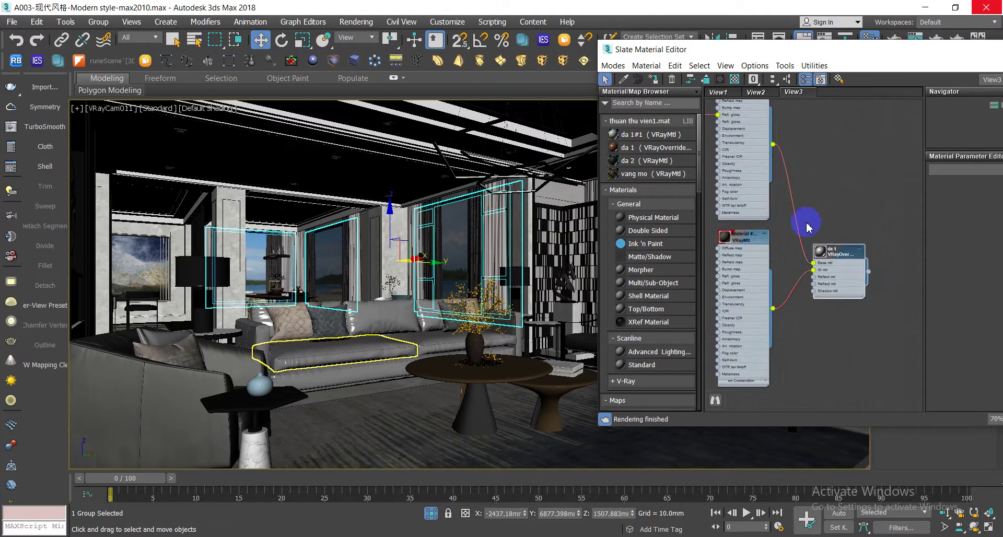
{"action": "scroll", "coordinate": [845, 306], "scroll_direction": "up", "scroll_amount": 2}
{"action": "scroll", "coordinate": [845, 306], "scroll_direction": "up", "scroll_amount": 1}
{"action": "scroll", "coordinate": [839, 259], "scroll_direction": "up", "scroll_amount": 1}
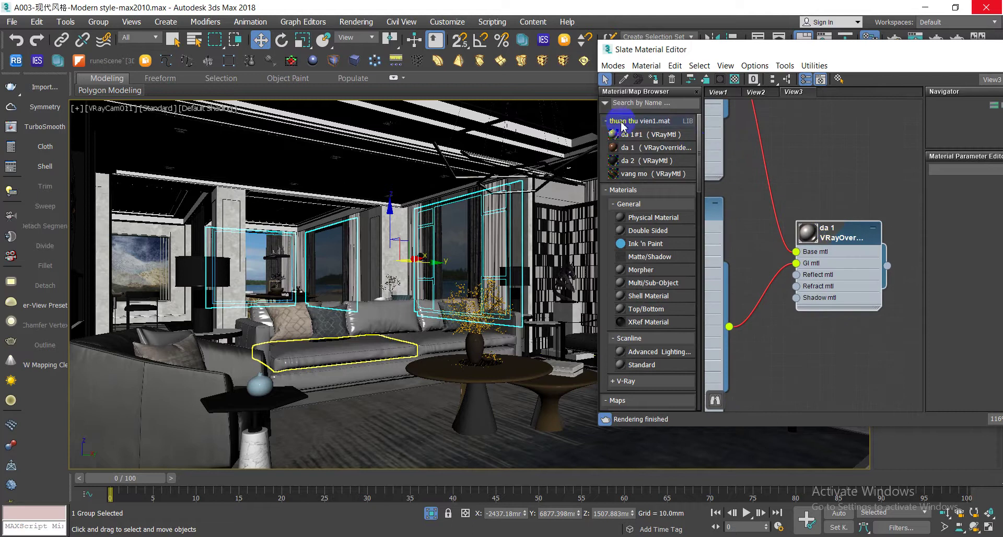
{"action": "left_click_drag", "start_coordinate": [887, 267], "coordinate": [650, 137]}
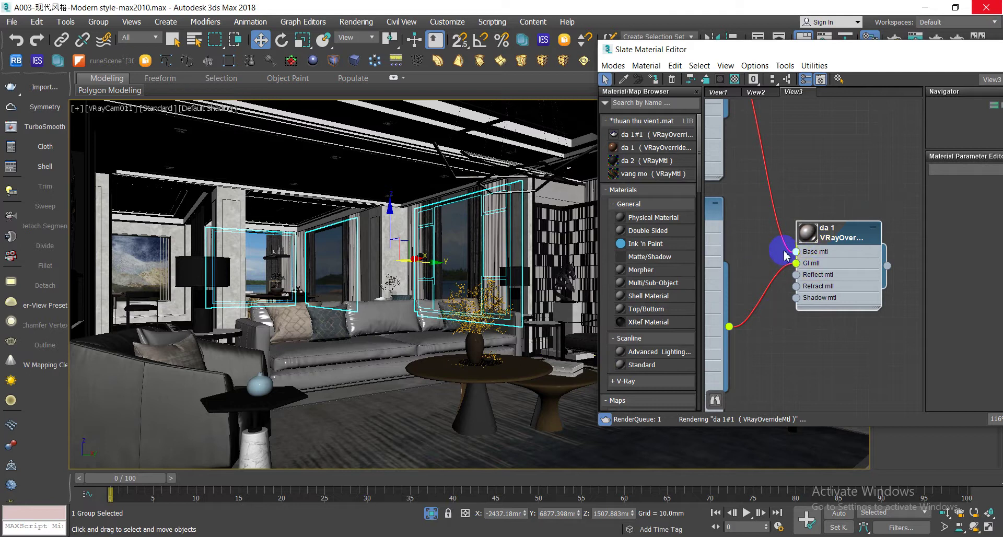
{"action": "scroll", "coordinate": [787, 256], "scroll_direction": "down", "scroll_amount": 5}
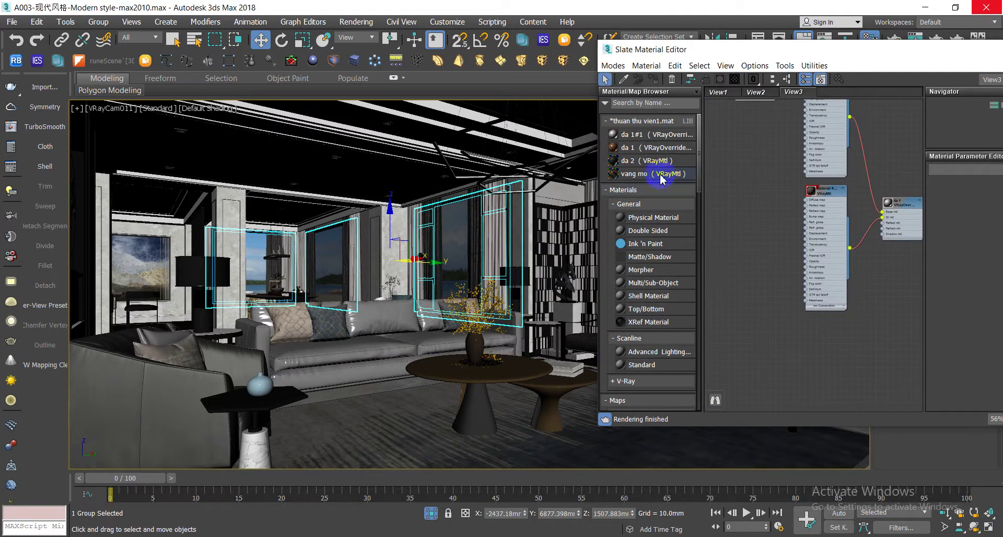
Pick the round table's vang mo material and save it into the library
{"action": "middle_click_drag", "start_coordinate": [855, 228], "coordinate": [925, 202]}
{"action": "left_click", "coordinate": [624, 79]}
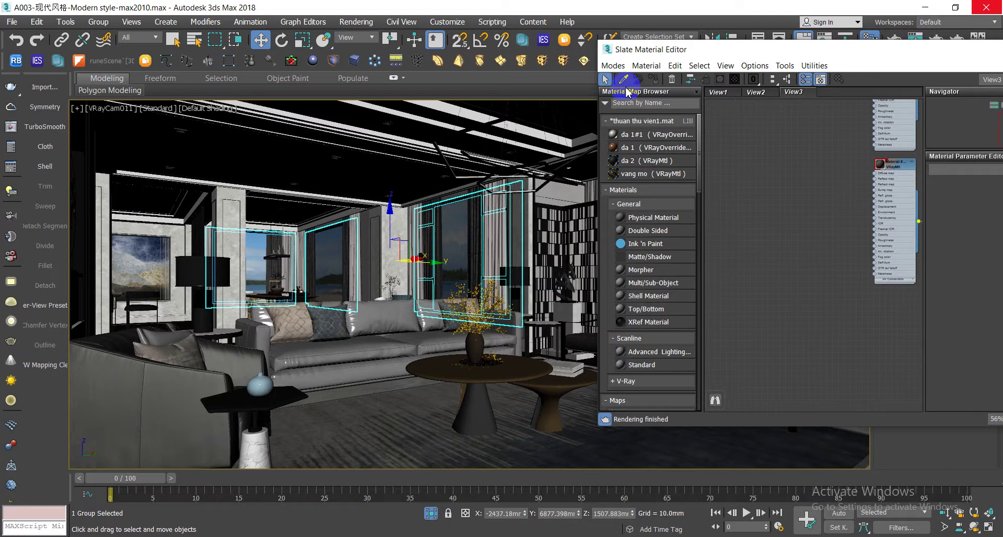
{"action": "left_click", "coordinate": [473, 376]}
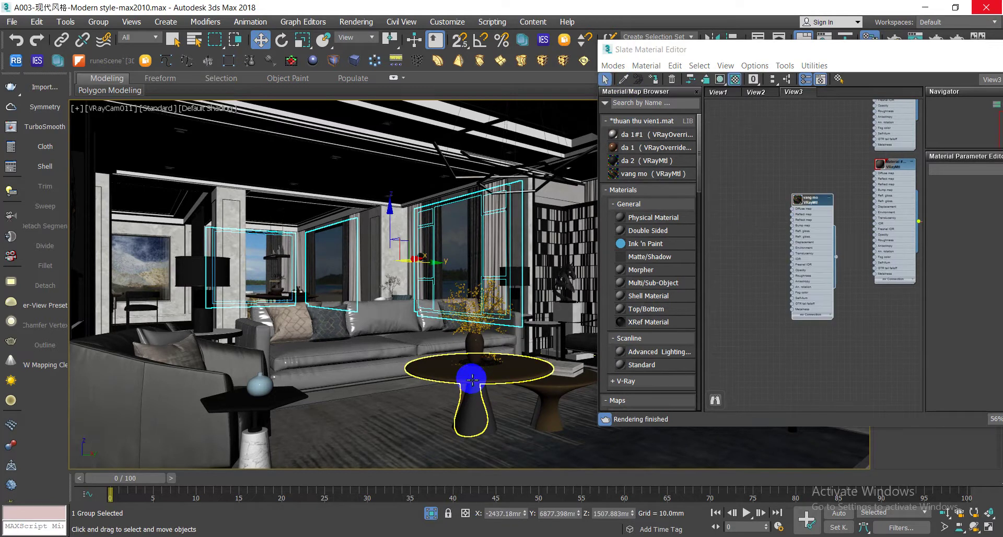
{"action": "scroll", "coordinate": [815, 240], "scroll_direction": "up", "scroll_amount": 3}
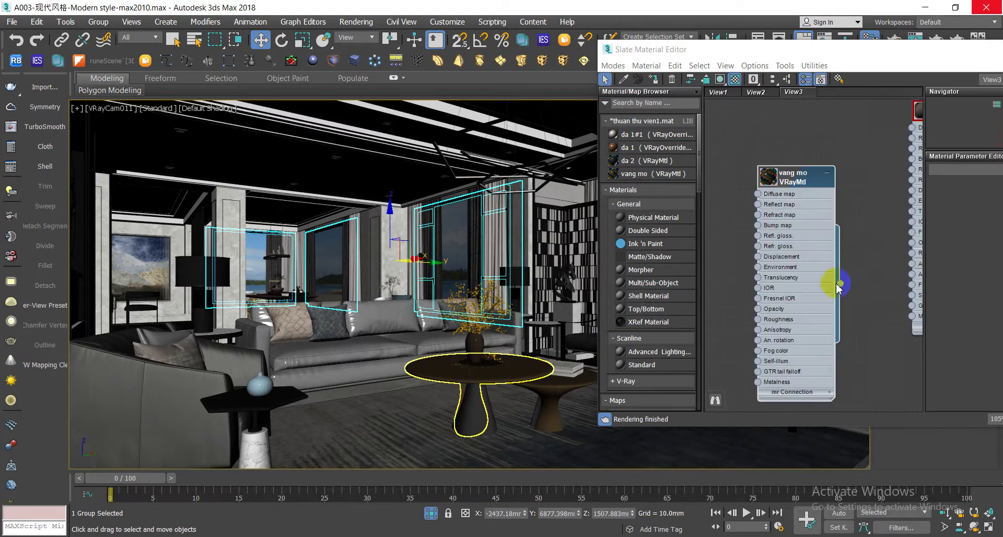
{"action": "left_click_drag", "start_coordinate": [839, 285], "coordinate": [657, 177]}
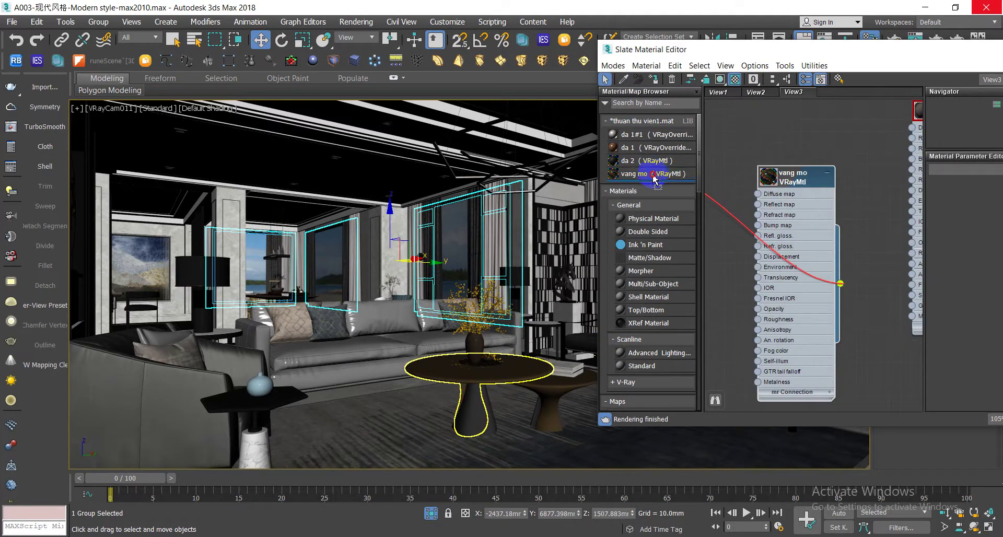
Eyedrop the floor's VRayOverride material into the node view
{"action": "left_click", "coordinate": [422, 434]}
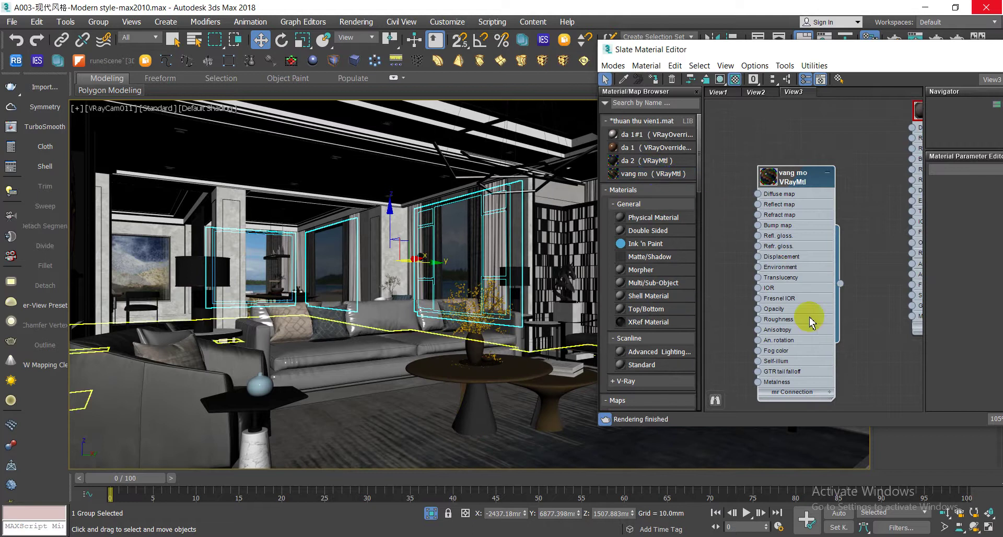
{"action": "middle_click_drag", "start_coordinate": [811, 313], "coordinate": [850, 189]}
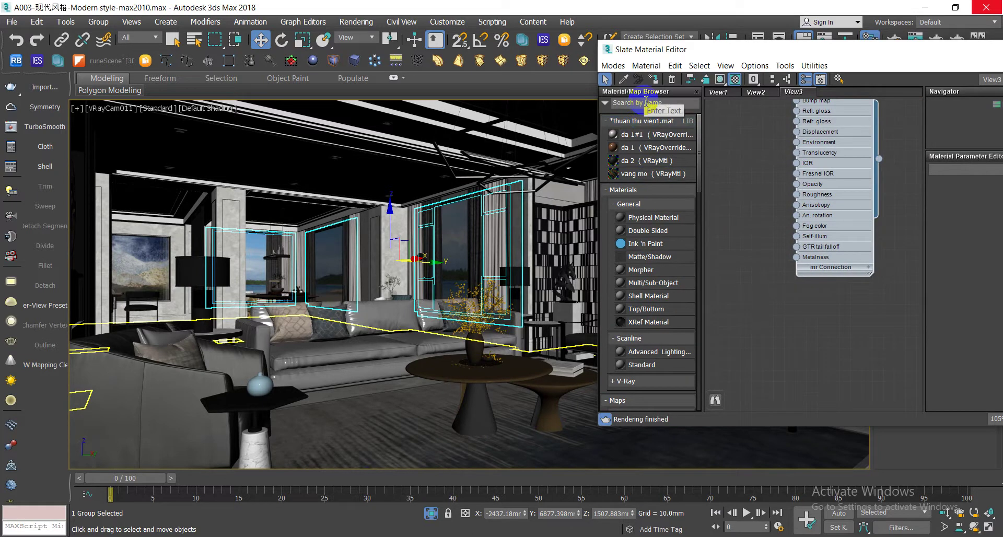
{"action": "left_click", "coordinate": [386, 427]}
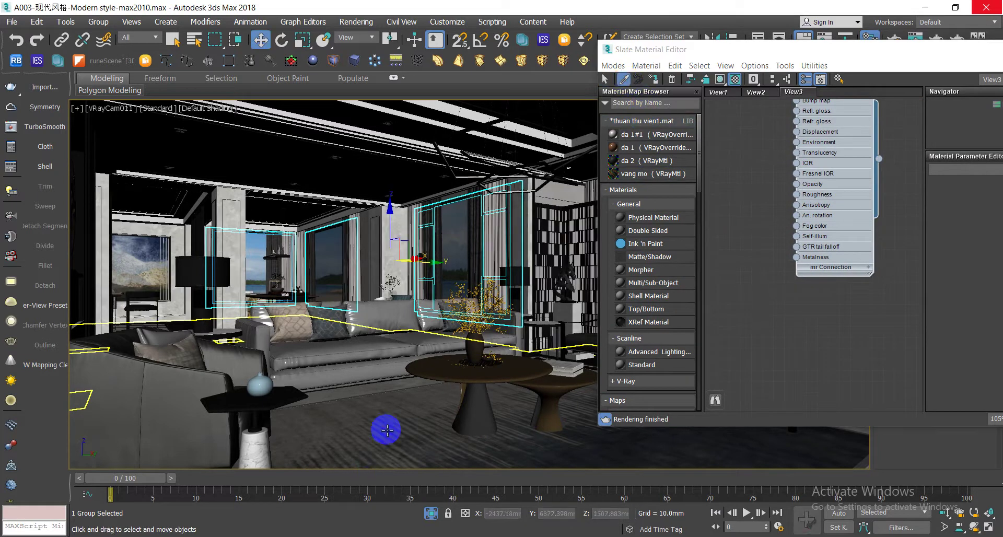
{"action": "scroll", "coordinate": [722, 349], "scroll_direction": "down", "scroll_amount": 6}
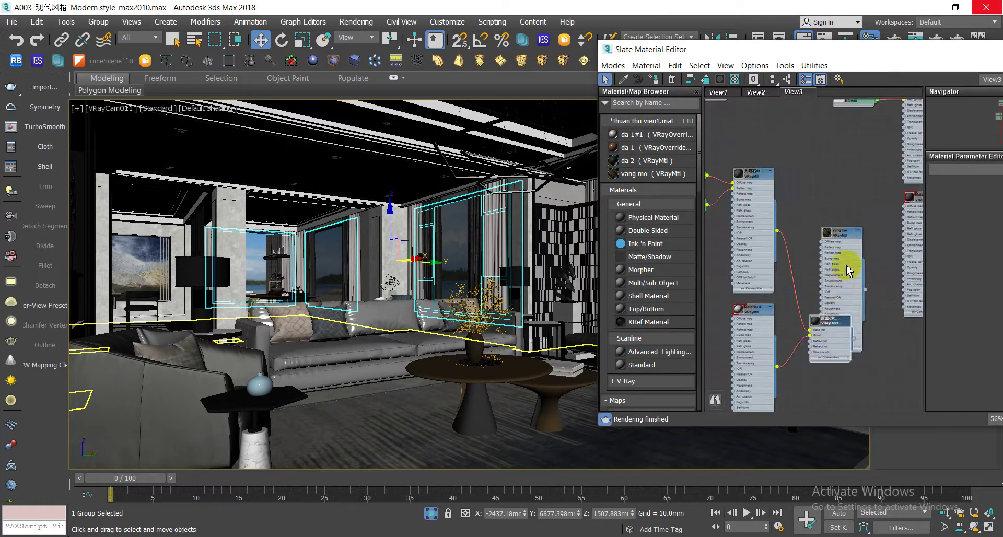
{"action": "scroll", "coordinate": [887, 249], "scroll_direction": "up", "scroll_amount": 3}
Rename the floor override material to tham and add it to the library
{"action": "double_click", "coordinate": [798, 343]}
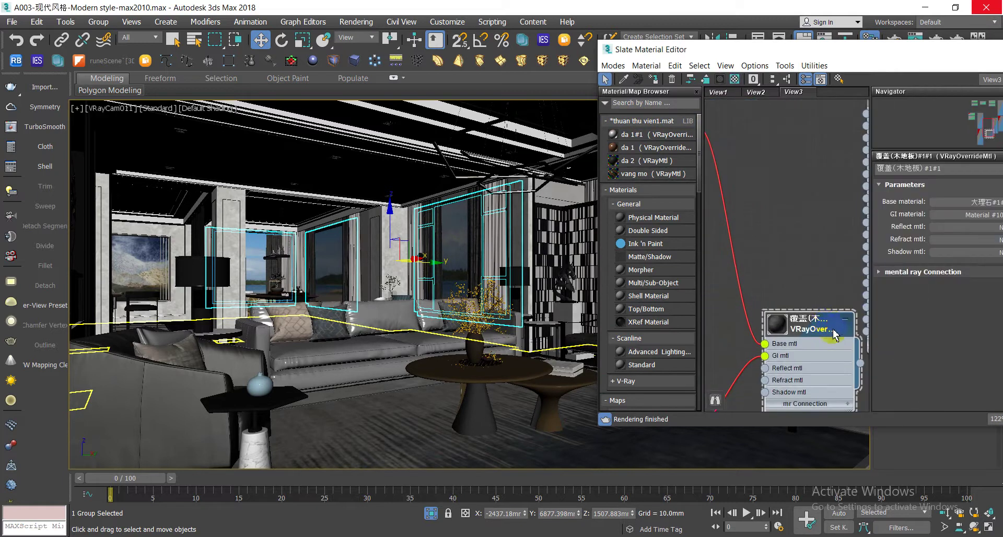
{"action": "scroll", "coordinate": [798, 342], "scroll_direction": "down", "scroll_amount": 2}
{"action": "scroll", "coordinate": [795, 324], "scroll_direction": "down", "scroll_amount": 3}
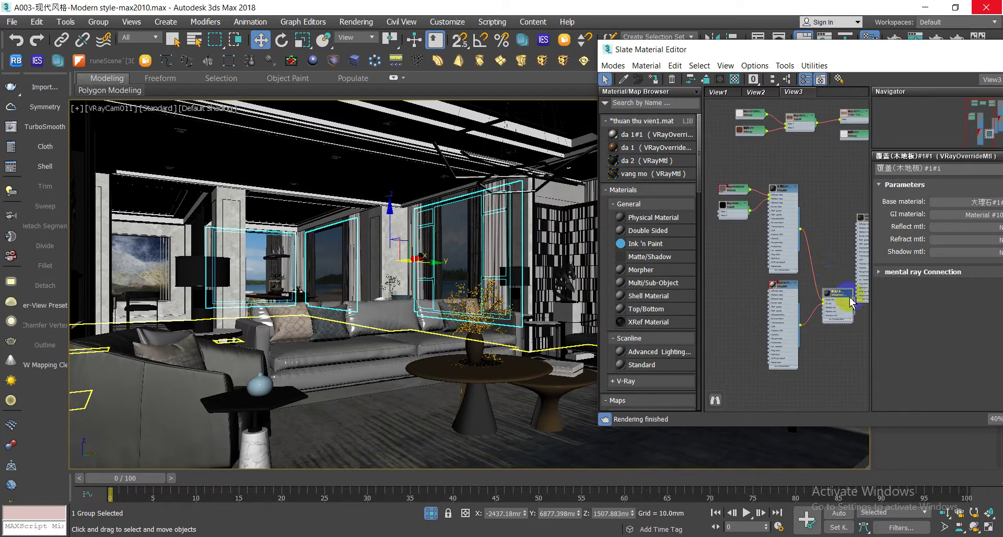
{"action": "scroll", "coordinate": [838, 296], "scroll_direction": "up", "scroll_amount": 4}
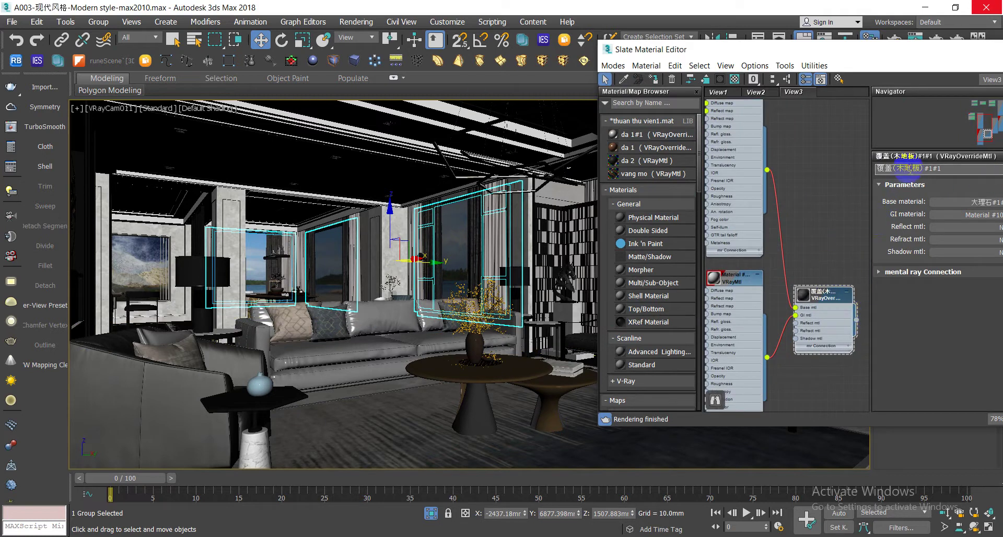
{"action": "type", "text": "tham"}
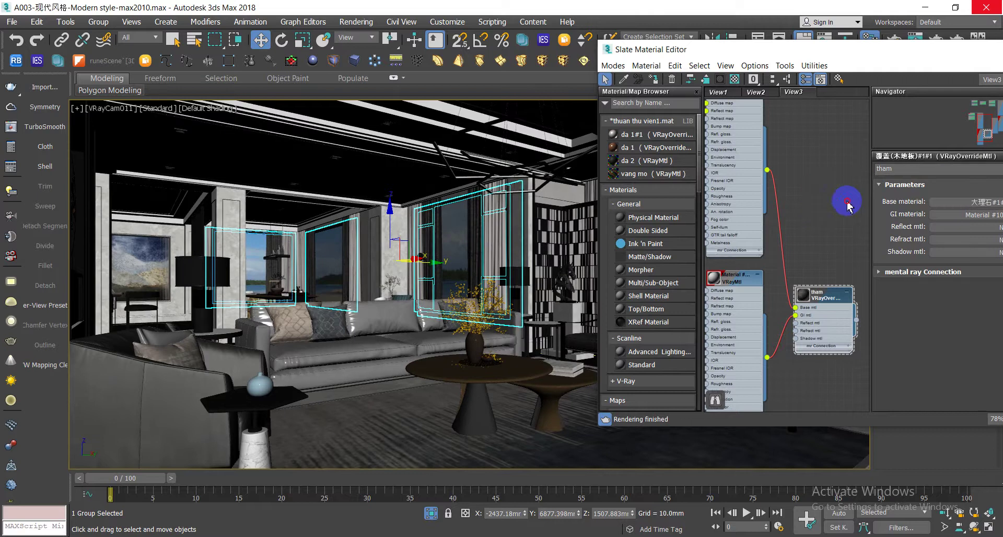
{"action": "left_click", "coordinate": [855, 321]}
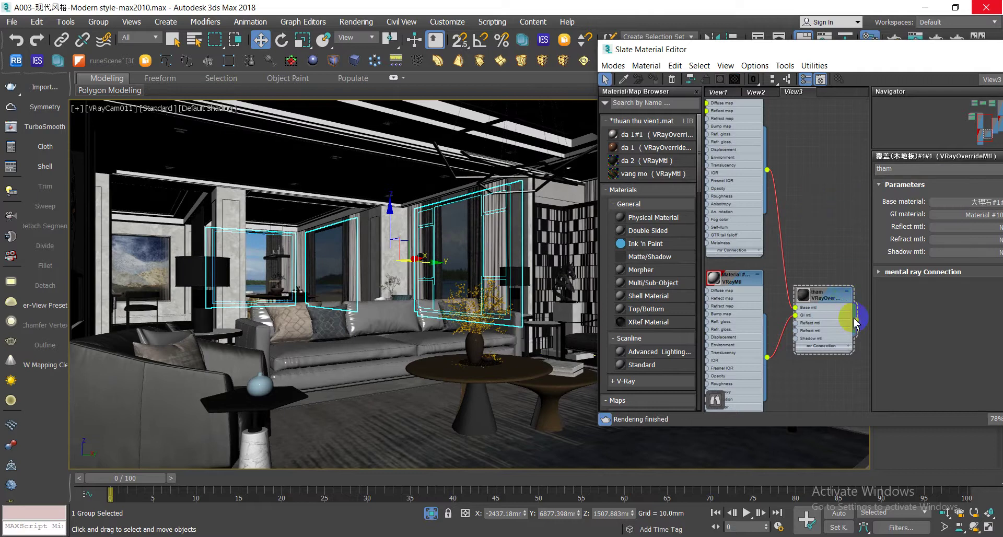
{"action": "left_click_drag", "start_coordinate": [859, 327], "coordinate": [668, 184]}
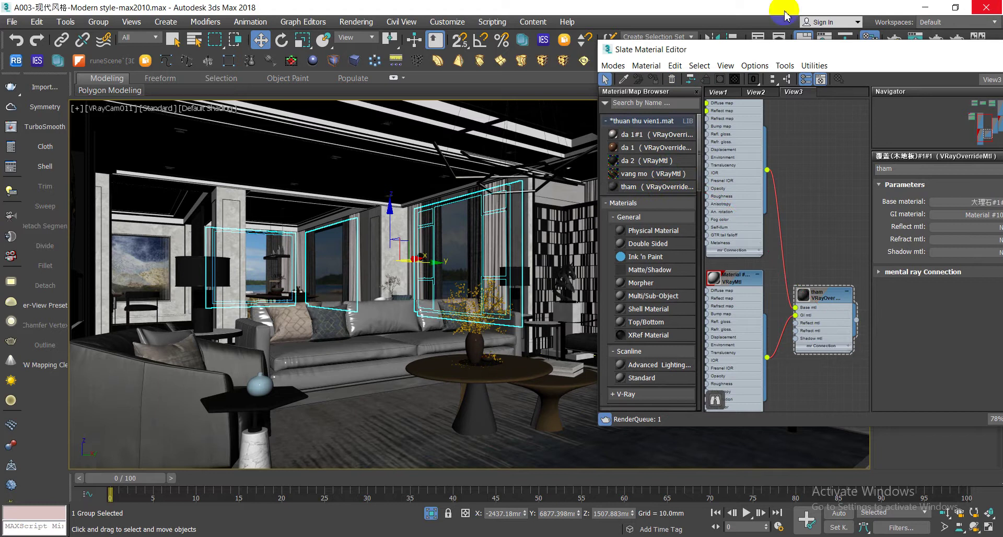
Select and delete all nodes to empty the material node view
{"action": "left_click", "coordinate": [789, 49]}
{"action": "key", "text": "ctrl+a"}
{"action": "key", "text": "Delete"}
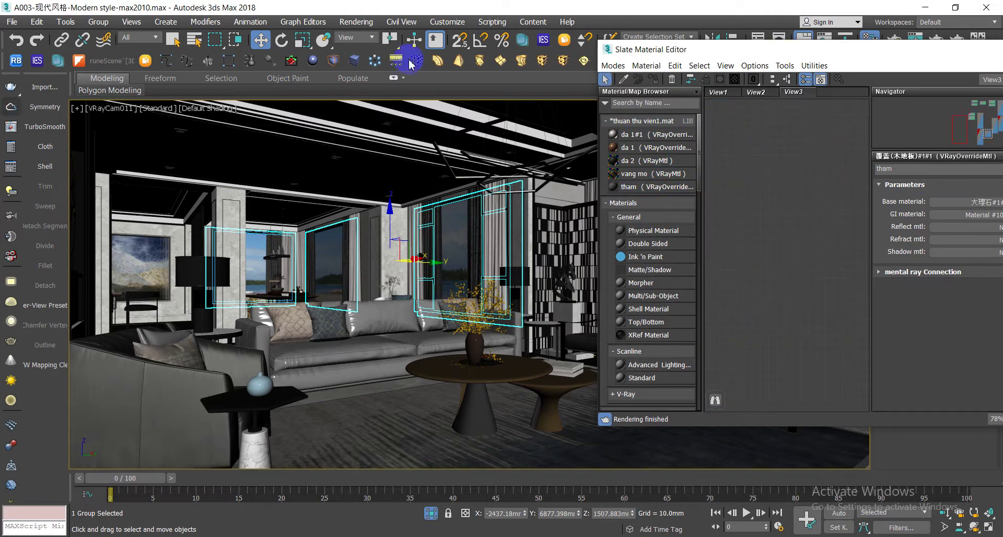
Pick the curtains' material from the scene and auto-arrange its node graph
{"action": "left_click_drag", "start_coordinate": [710, 54], "coordinate": [842, 65]}
{"action": "left_click", "coordinate": [754, 89]}
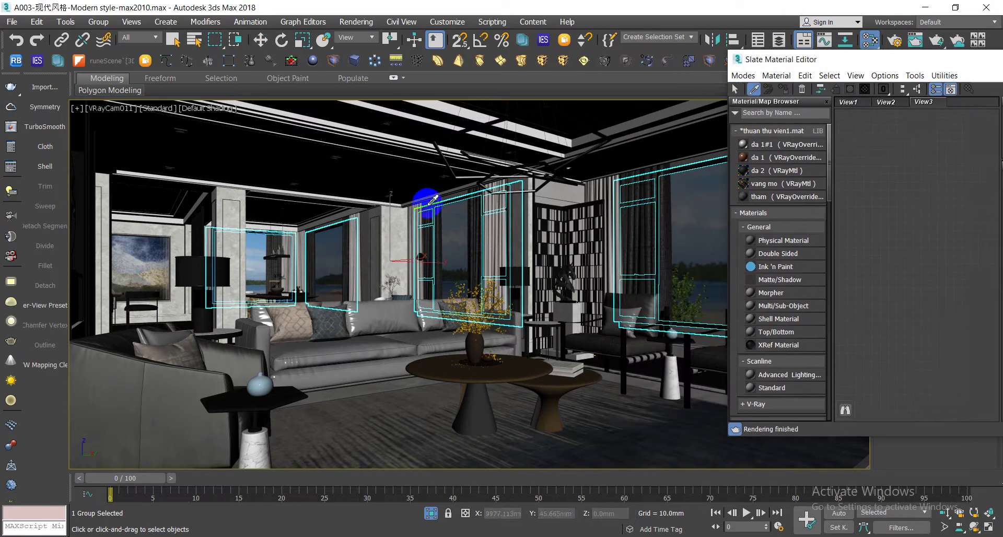
{"action": "left_click", "coordinate": [360, 254]}
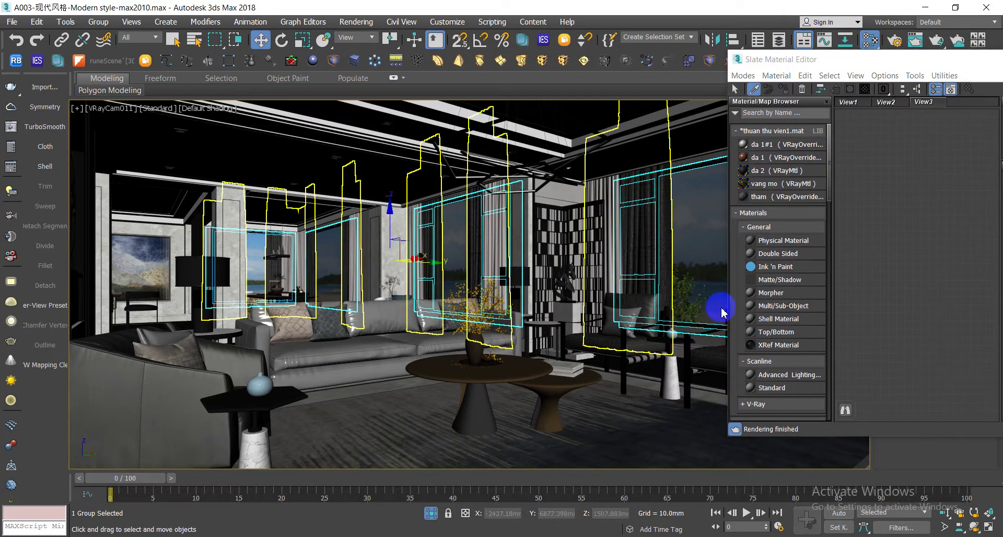
{"action": "left_click", "coordinate": [947, 298]}
{"action": "right_click", "coordinate": [947, 298]}
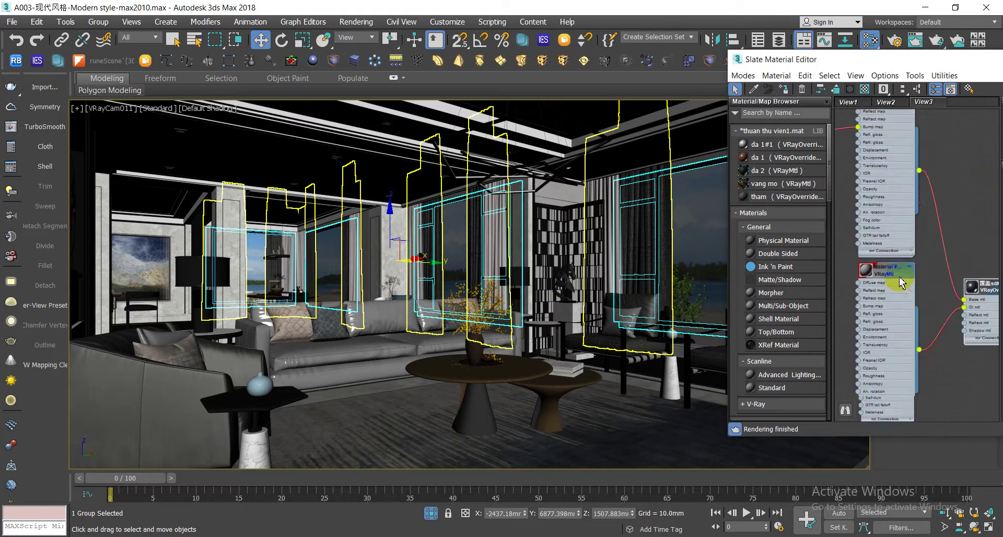
{"action": "left_click", "coordinate": [901, 293]}
{"action": "left_click", "coordinate": [865, 201]}
{"action": "scroll", "coordinate": [865, 201], "scroll_direction": "up", "scroll_amount": 3}
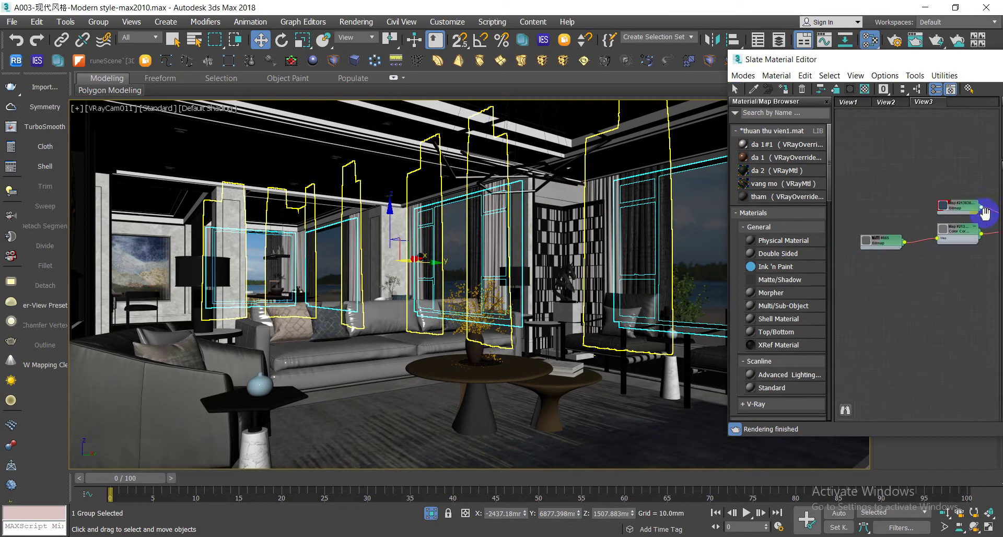
Select the curtain group, isolate it with Alt+Q, and reselect it
{"action": "left_click", "coordinate": [355, 269]}
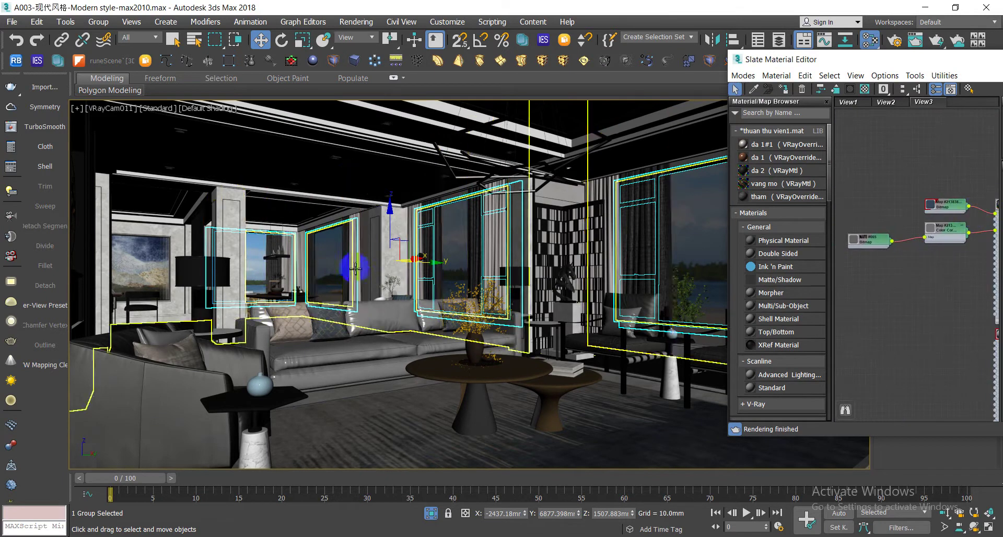
{"action": "left_click", "coordinate": [365, 275]}
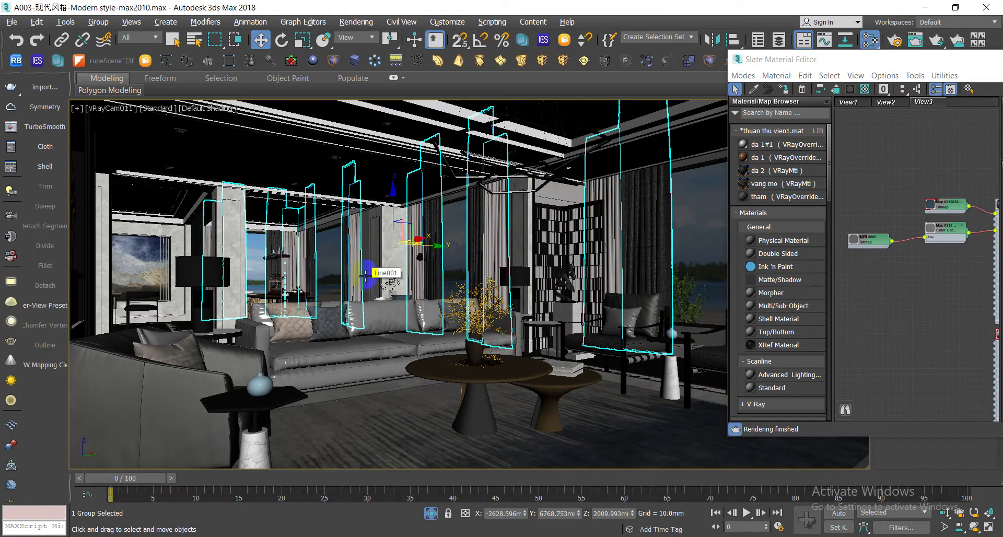
{"action": "key", "text": "alt+q"}
{"action": "left_click", "coordinate": [383, 398]}
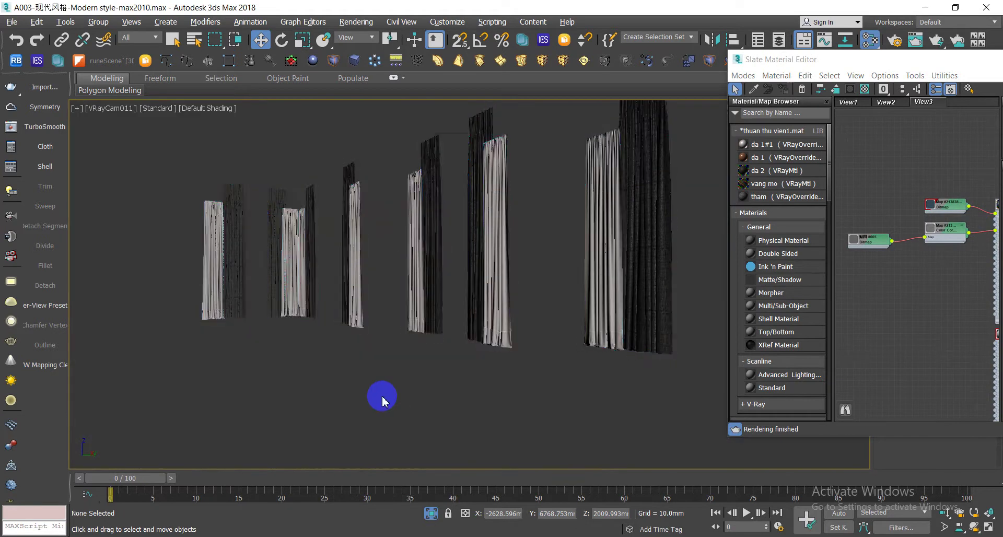
{"action": "left_click", "coordinate": [422, 214]}
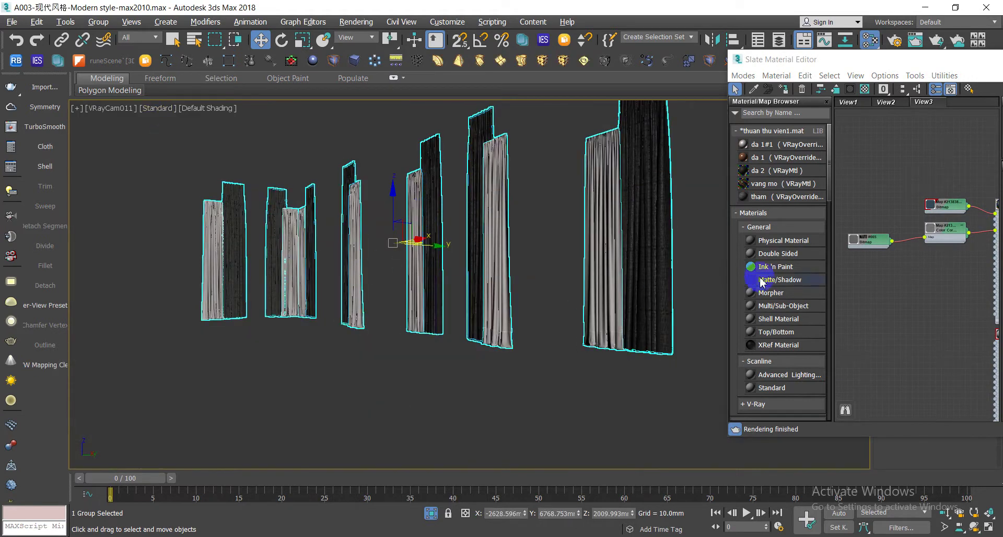
Zoom onto the vai rem VRayOverrideMtl node and reveal its Parameters panel
{"action": "scroll", "coordinate": [902, 277], "scroll_direction": "down", "scroll_amount": 2}
{"action": "scroll", "coordinate": [902, 277], "scroll_direction": "up", "scroll_amount": 1}
{"action": "scroll", "coordinate": [893, 267], "scroll_direction": "up", "scroll_amount": 1}
{"action": "scroll", "coordinate": [878, 262], "scroll_direction": "up", "scroll_amount": 2}
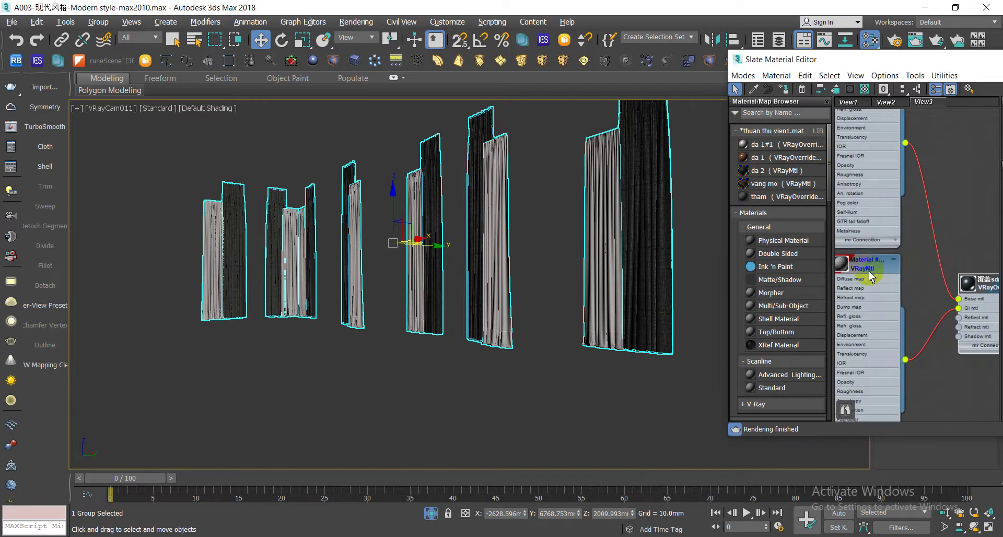
{"action": "scroll", "coordinate": [860, 282], "scroll_direction": "up", "scroll_amount": 1}
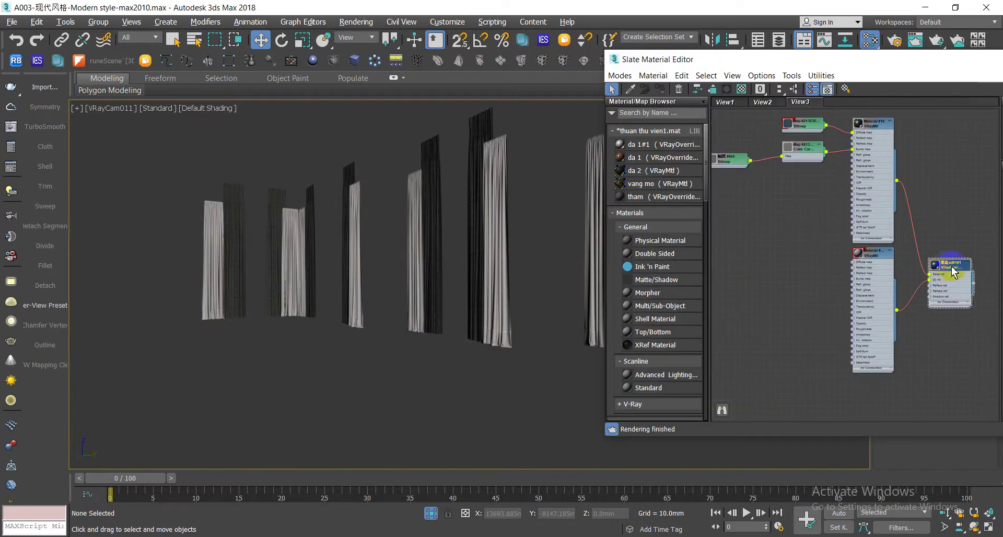
{"action": "left_click", "coordinate": [798, 275]}
{"action": "middle_click_drag", "start_coordinate": [798, 275], "coordinate": [935, 269]}
{"action": "scroll", "coordinate": [936, 269], "scroll_direction": "up", "scroll_amount": 2}
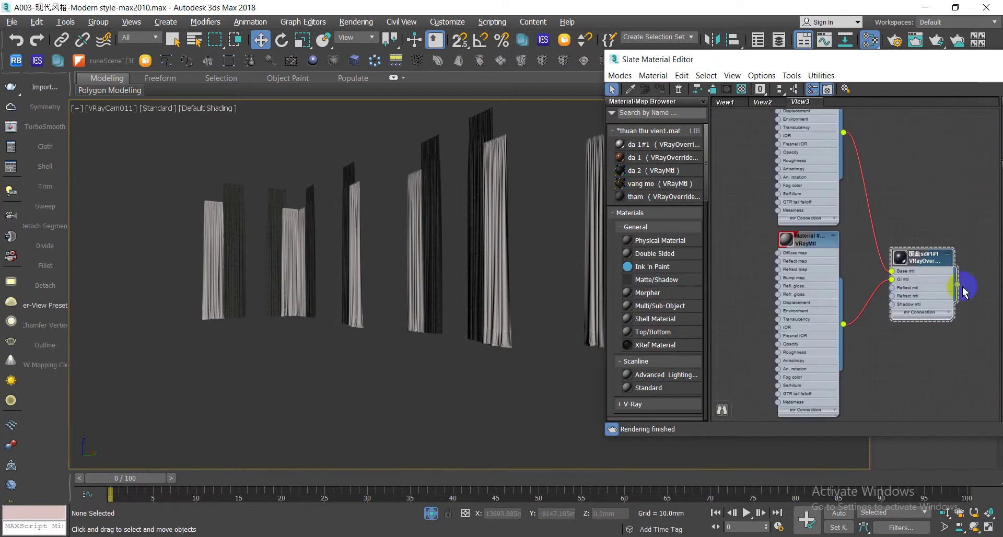
{"action": "left_click_drag", "start_coordinate": [836, 59], "coordinate": [614, 70]}
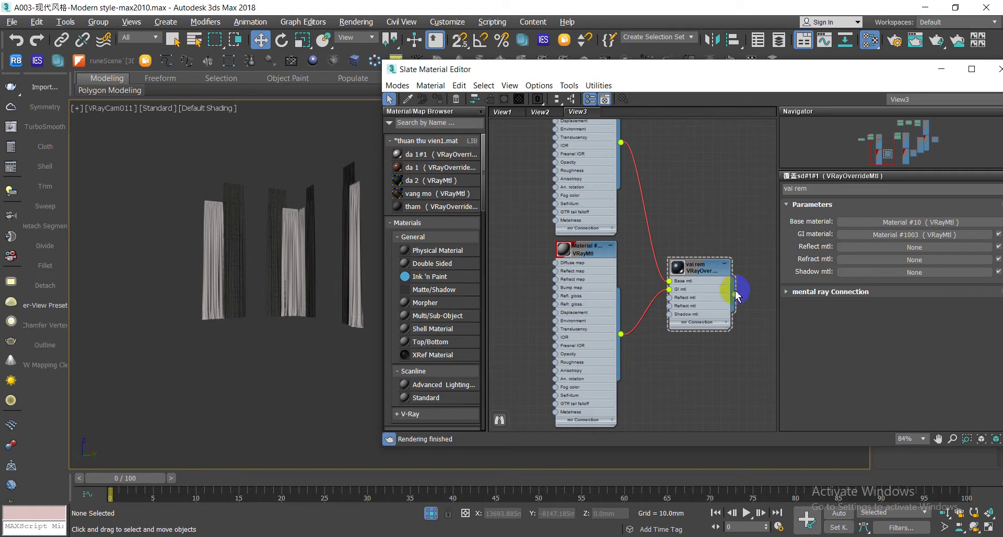
Add the vai rem material to the library and re-pick a curtain's material
{"action": "left_click_drag", "start_coordinate": [735, 294], "coordinate": [447, 215]}
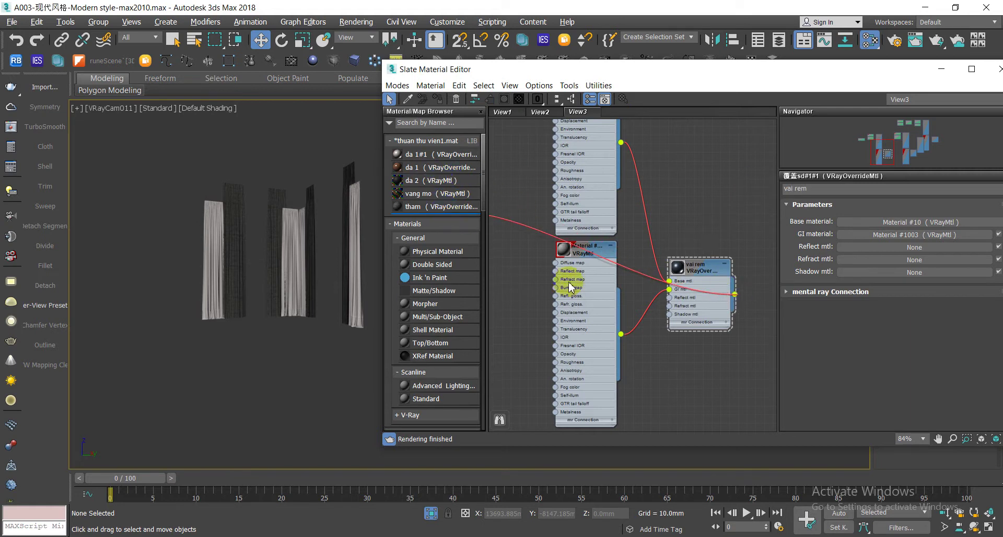
{"action": "middle_click_drag", "start_coordinate": [571, 310], "coordinate": [757, 311]}
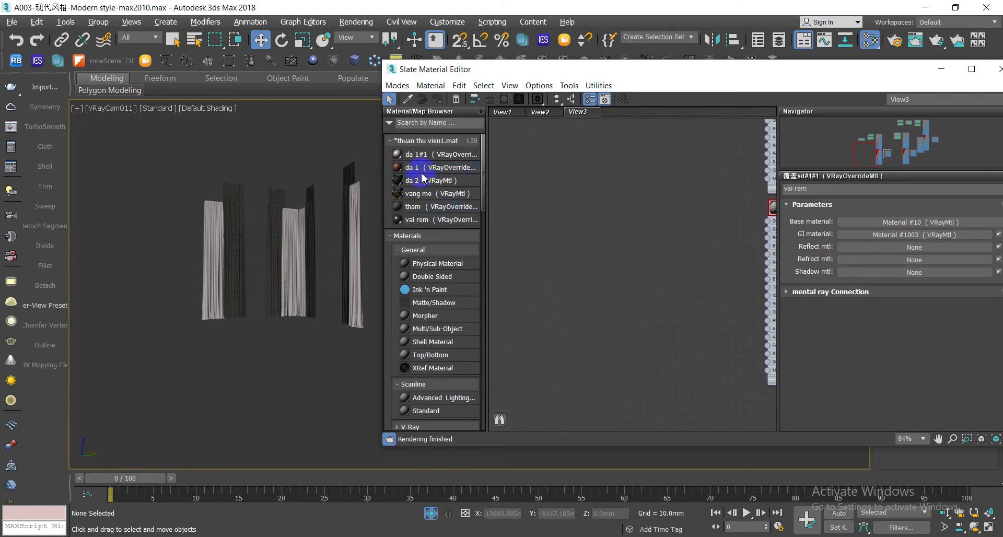
{"action": "left_click", "coordinate": [408, 98]}
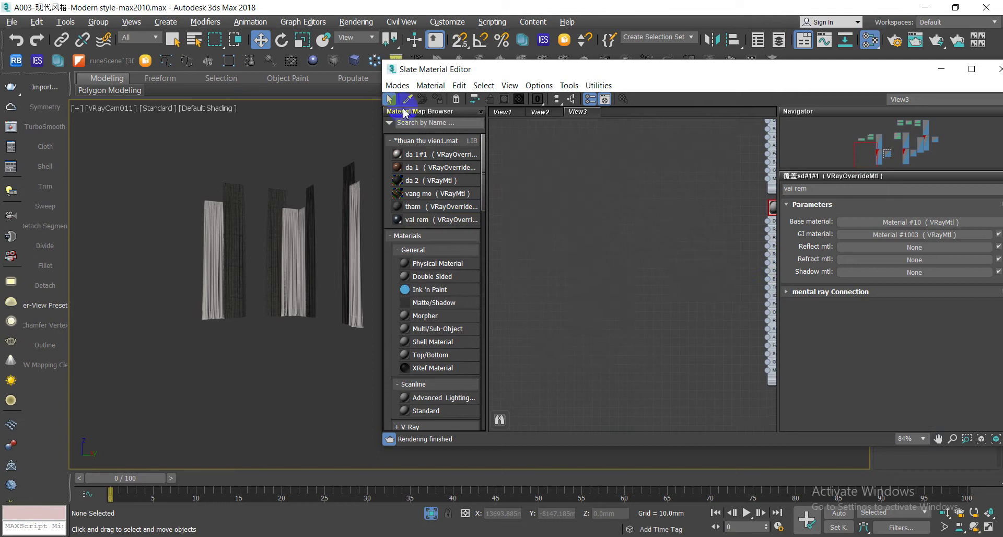
{"action": "left_click", "coordinate": [364, 211]}
{"action": "middle_click_drag", "start_coordinate": [622, 321], "coordinate": [777, 334]}
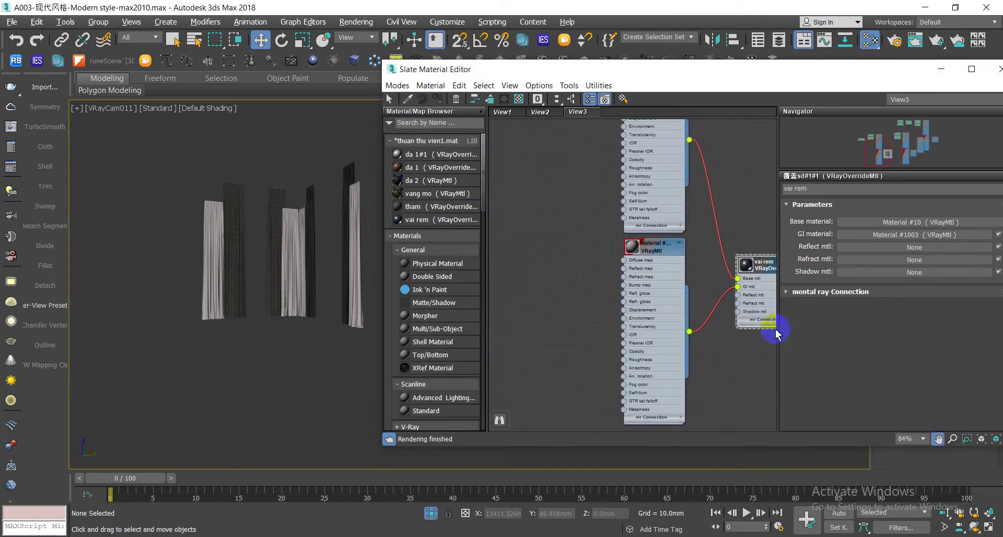
{"action": "scroll", "coordinate": [627, 324], "scroll_direction": "down", "scroll_amount": 1}
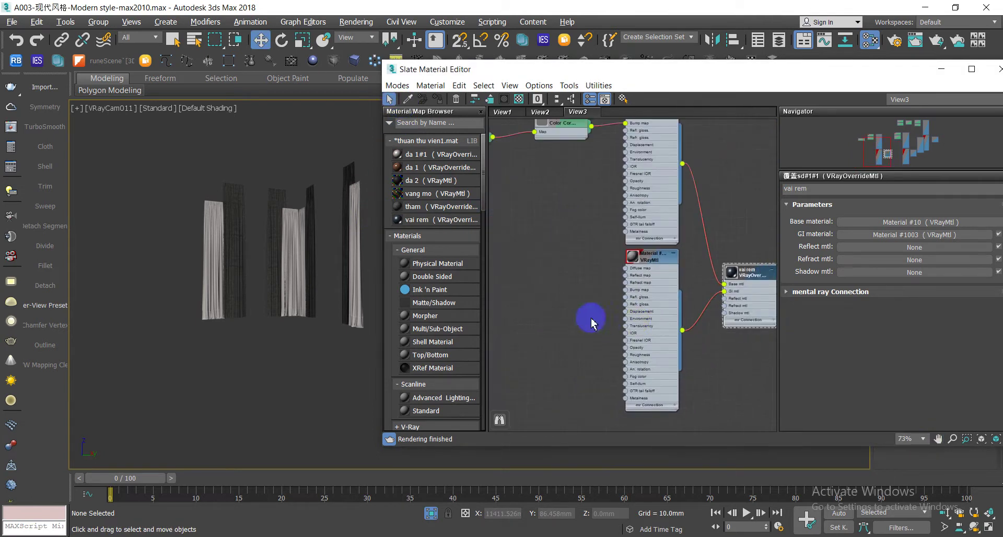
Move the leftmost curtain further to the left
{"action": "left_click", "coordinate": [213, 240]}
{"action": "left_click_drag", "start_coordinate": [258, 263], "coordinate": [190, 261]}
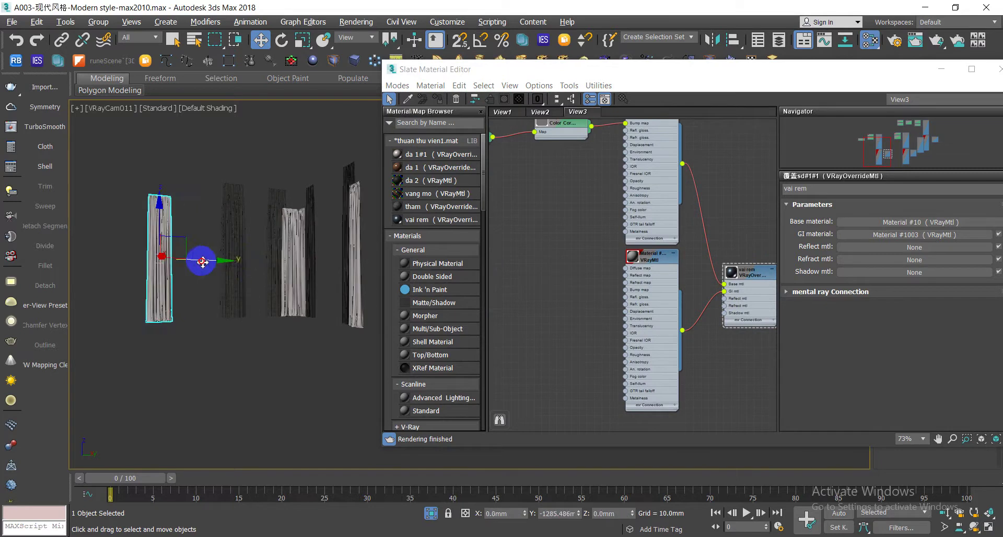
{"action": "mouse_move", "coordinate": [600, 208]}
{"action": "middle_mouse_down"}
{"action": "mouse_move", "coordinate": [590, 334]}
{"action": "mouse_move", "coordinate": [728, 224]}
{"action": "middle_mouse_up"}
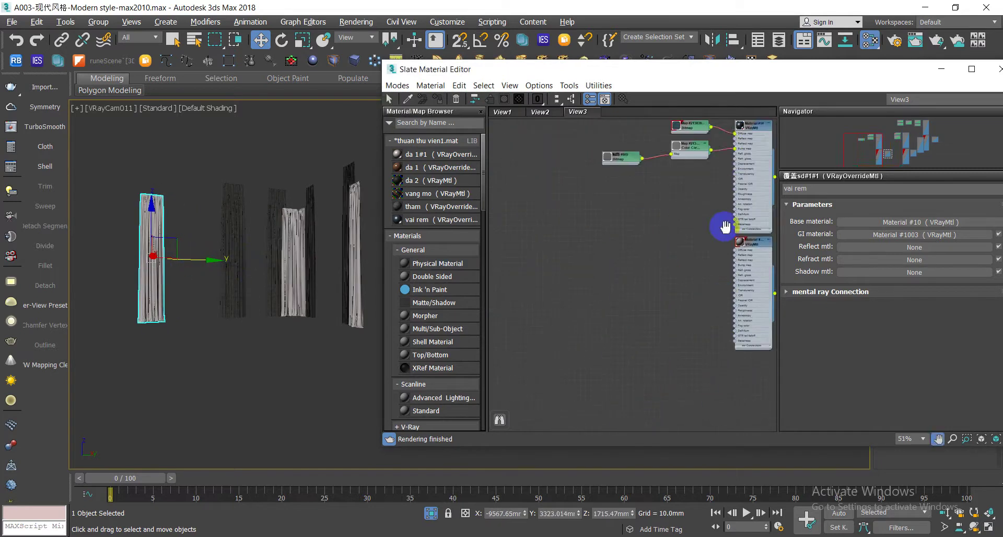
{"action": "scroll", "coordinate": [746, 184], "scroll_direction": "down", "scroll_amount": 3}
{"action": "middle_click_drag", "start_coordinate": [520, 243], "coordinate": [561, 219]}
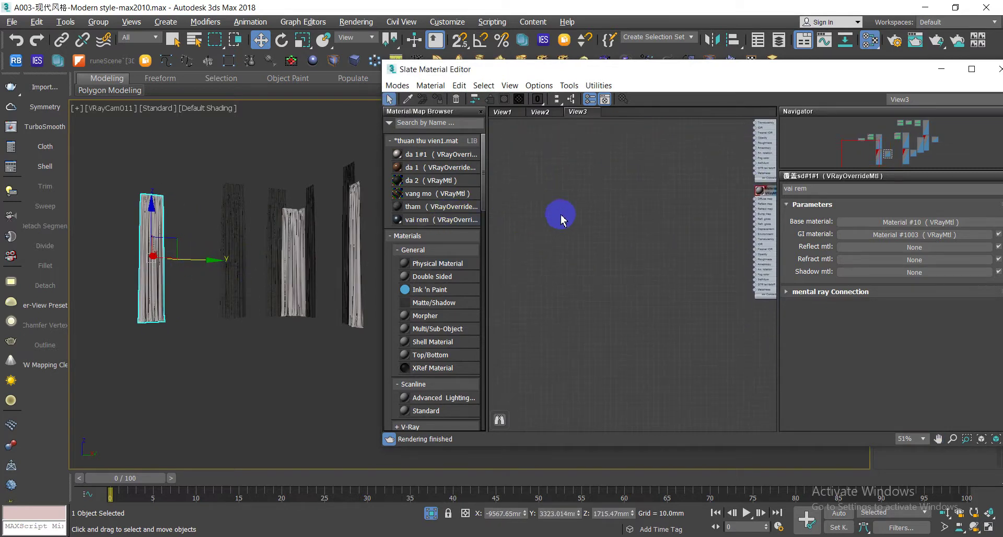
Rename the vai rem library entry to vai von and clear the selection
{"action": "left_click", "coordinate": [163, 245]}
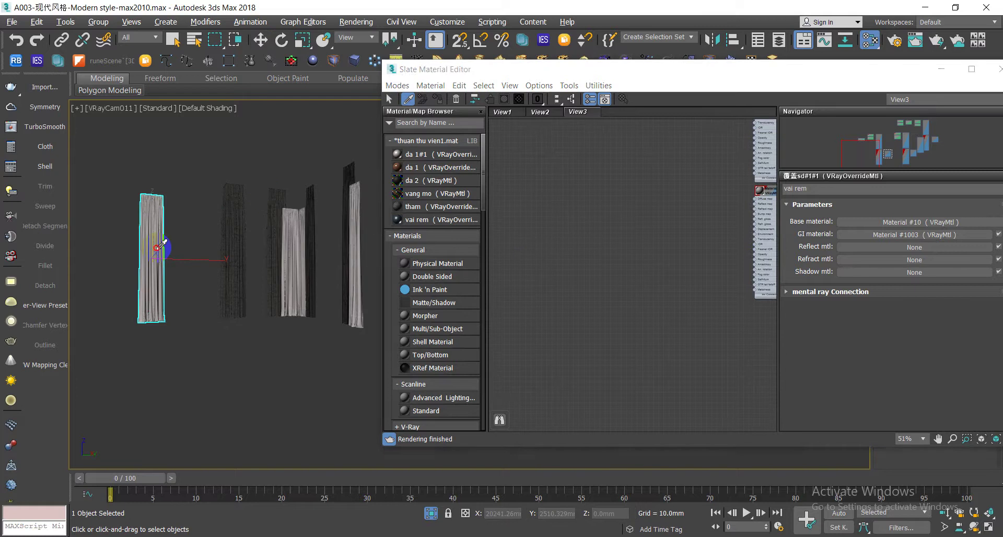
{"action": "scroll", "coordinate": [636, 267], "scroll_direction": "up", "scroll_amount": 3}
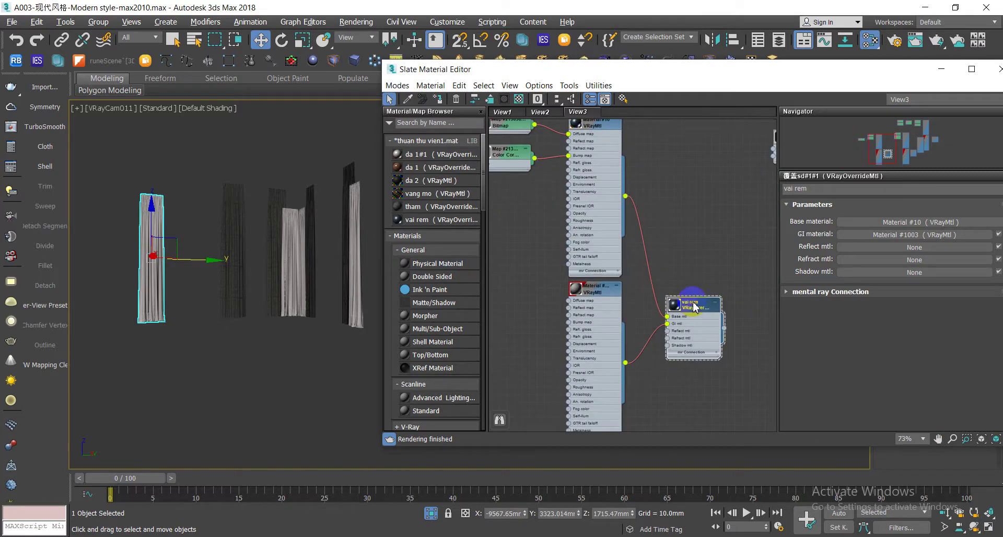
{"action": "right_click", "coordinate": [428, 225]}
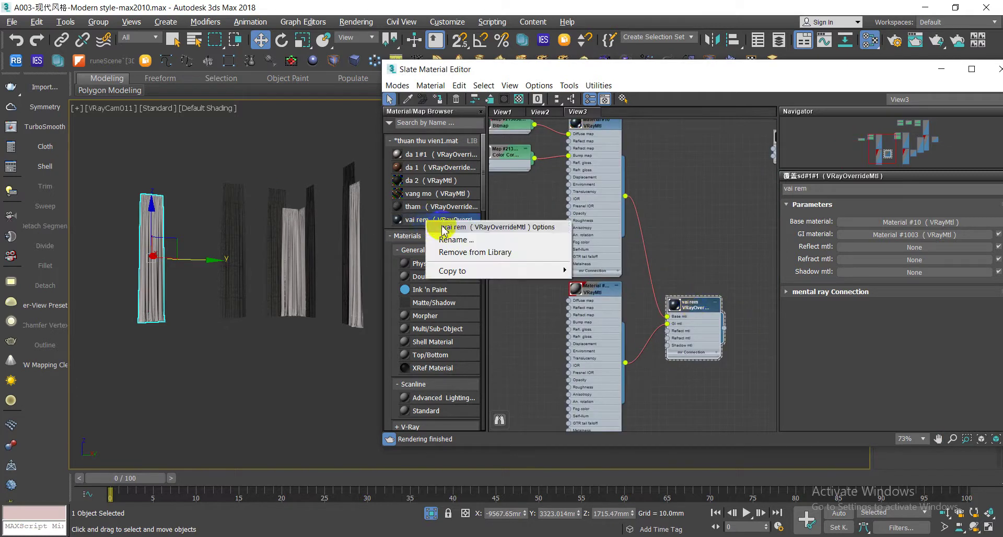
{"action": "left_click", "coordinate": [454, 240]}
{"action": "type", "text": "vai von"}
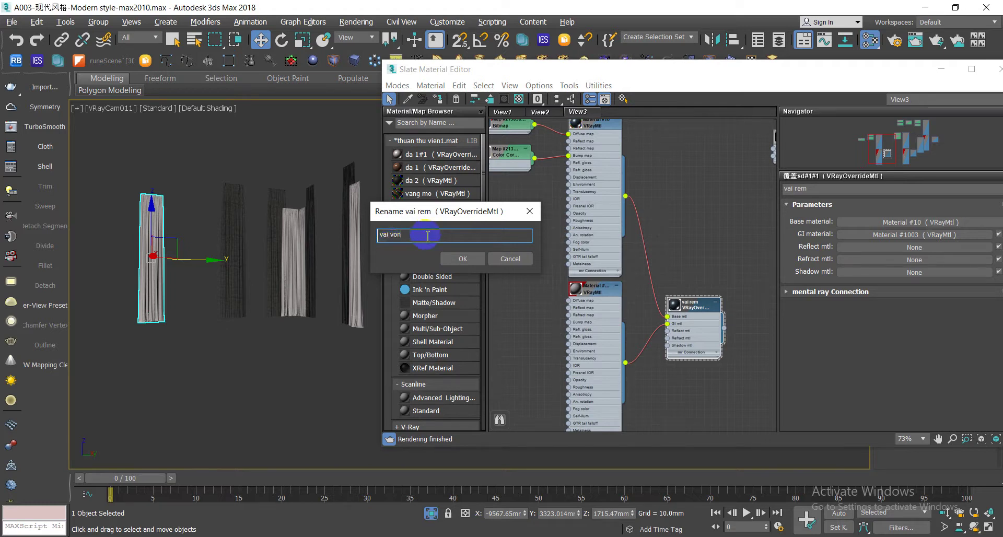
{"action": "left_click", "coordinate": [462, 259]}
{"action": "left_click", "coordinate": [291, 411]}
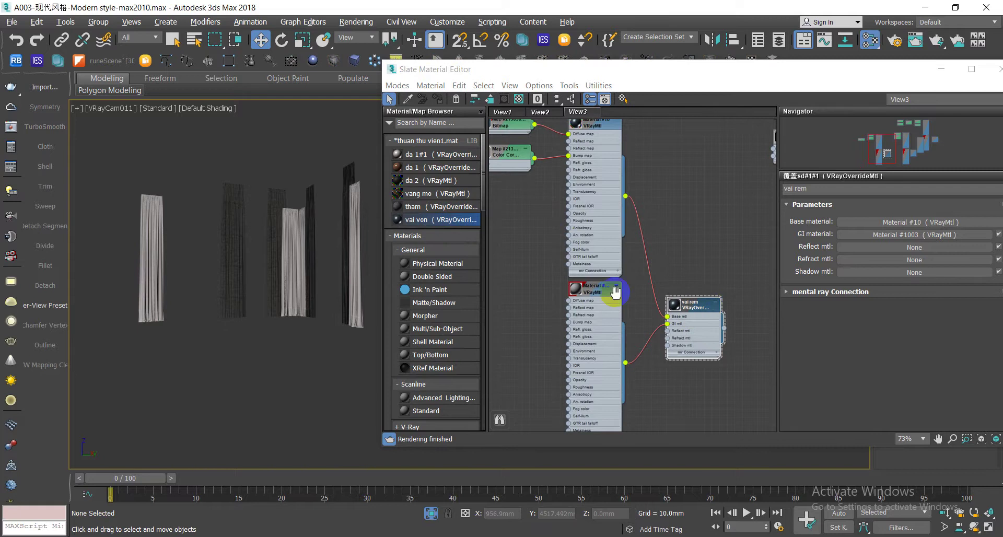
{"action": "middle_click_drag", "start_coordinate": [616, 293], "coordinate": [929, 183]}
Pick another curtain's material and collapse its VRayMtl node to the title bar
{"action": "left_click", "coordinate": [409, 99]}
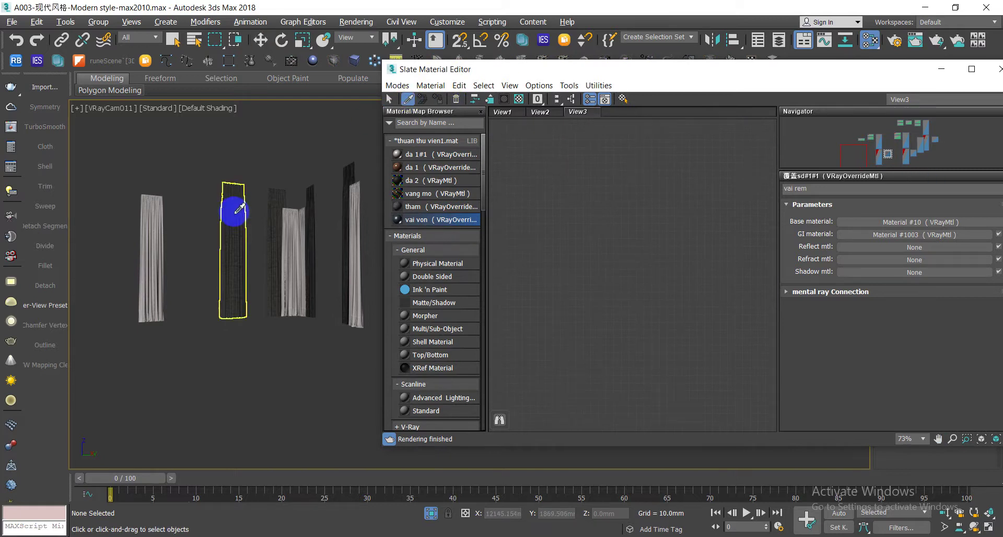
{"action": "left_click", "coordinate": [240, 205]}
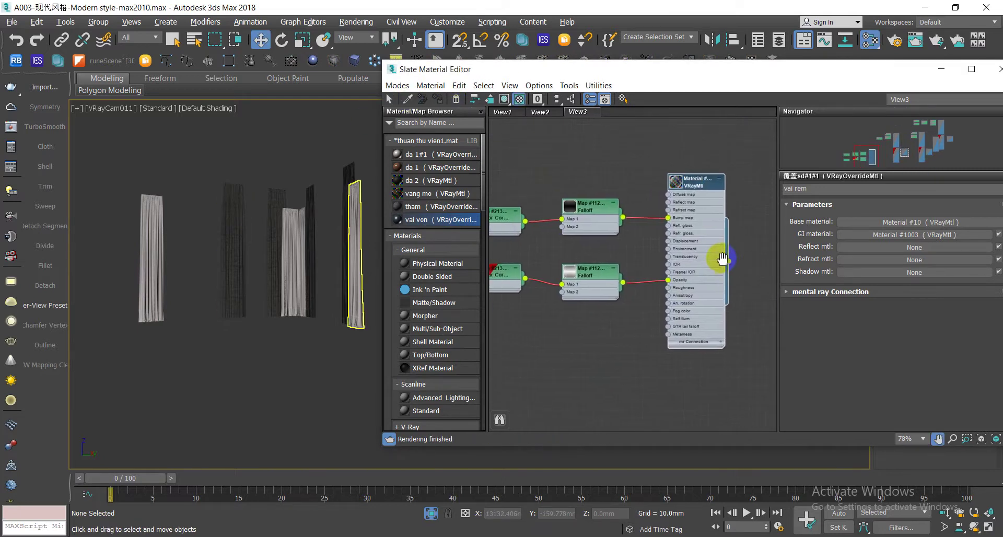
{"action": "scroll", "coordinate": [716, 257], "scroll_direction": "down", "scroll_amount": 2}
{"action": "left_click_drag", "start_coordinate": [689, 264], "coordinate": [730, 248]}
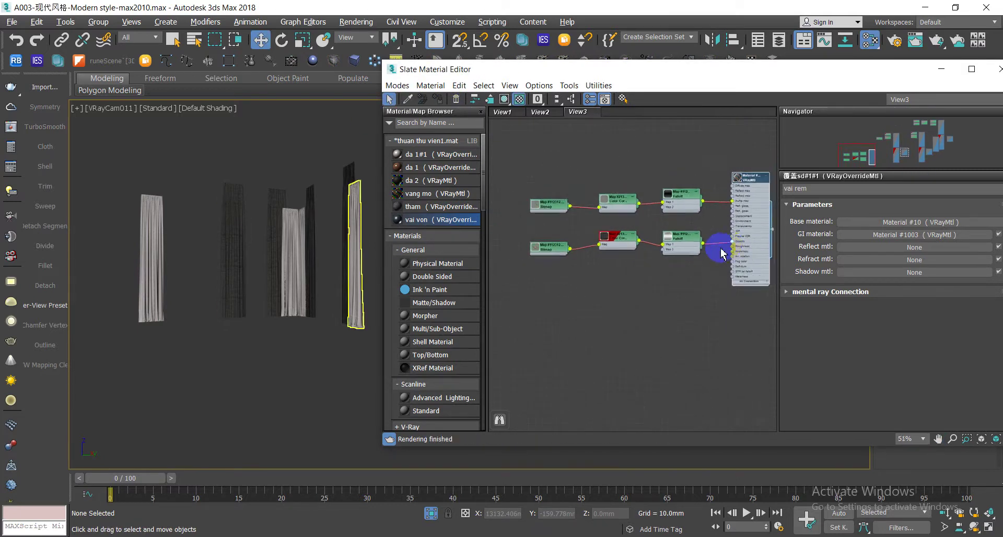
{"action": "middle_click_drag", "start_coordinate": [645, 251], "coordinate": [552, 288]}
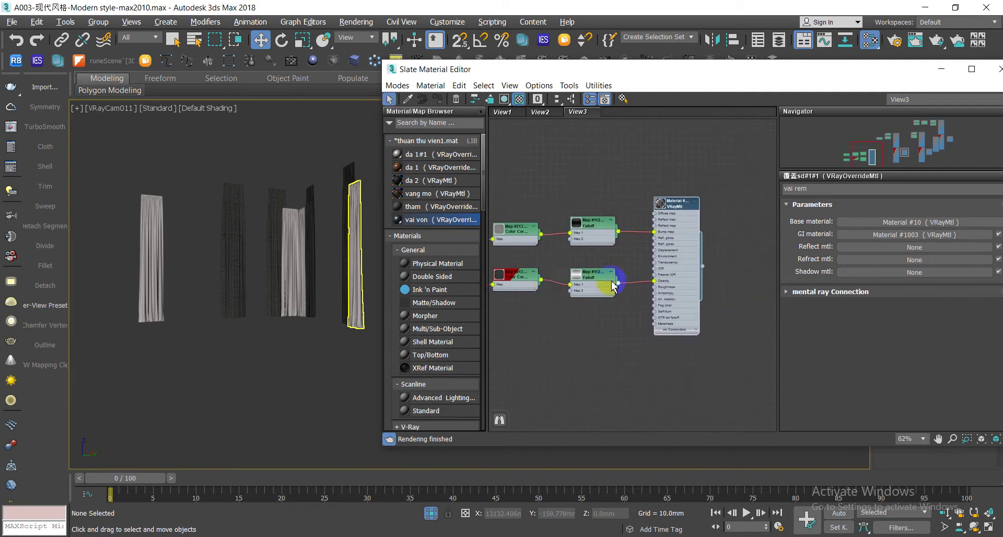
{"action": "scroll", "coordinate": [694, 219], "scroll_direction": "up", "scroll_amount": 1}
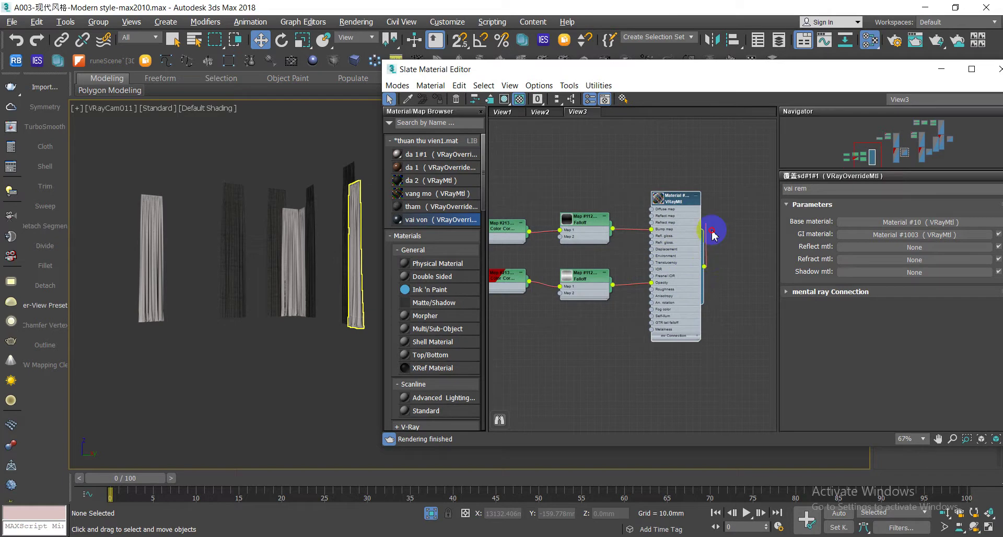
{"action": "right_click", "coordinate": [718, 269]}
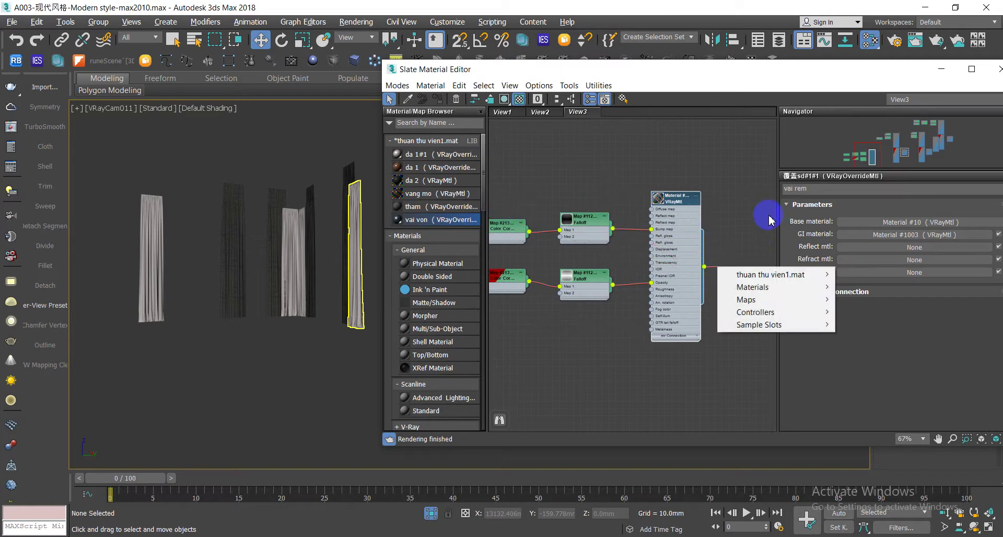
{"action": "left_click", "coordinate": [697, 196]}
{"action": "type", "text": "von"}
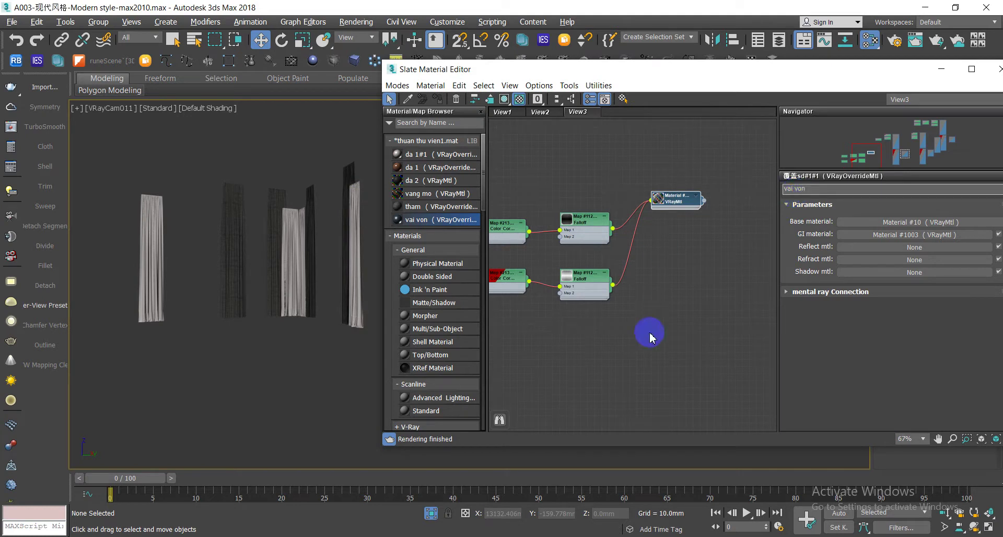
{"action": "left_click", "coordinate": [650, 337]}
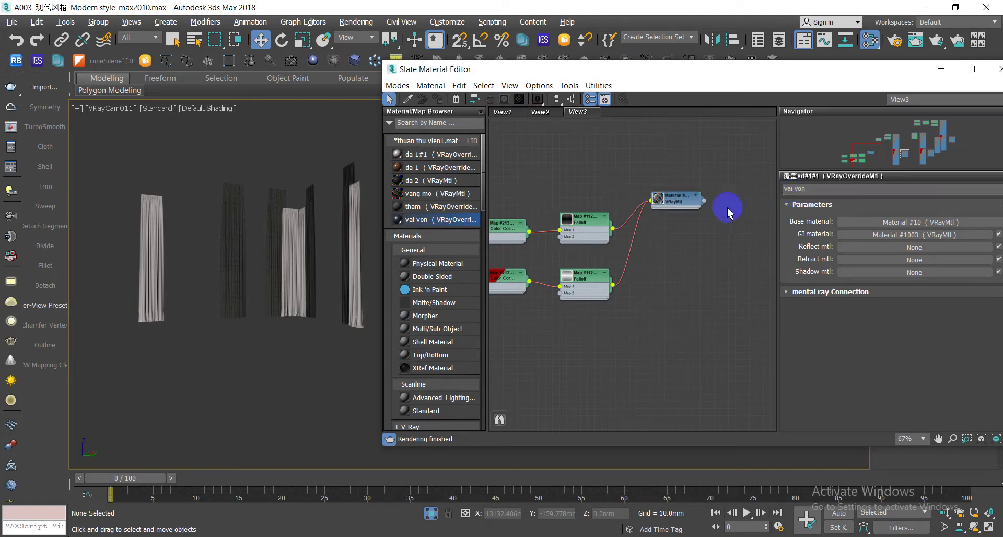
Add the material to the library as Material #212123219 and rename vai von to vai rem
{"action": "left_click_drag", "start_coordinate": [704, 201], "coordinate": [465, 222]}
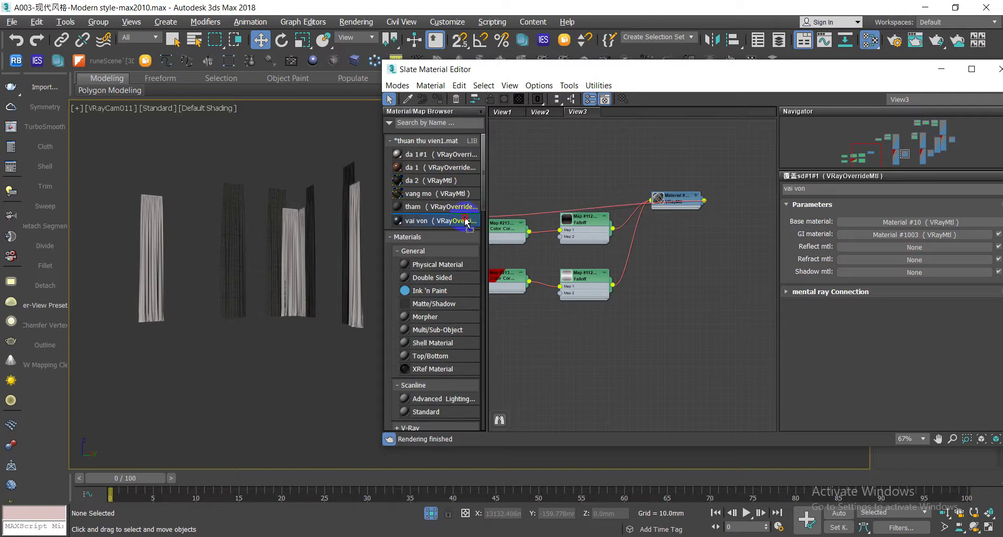
{"action": "right_click", "coordinate": [423, 240]}
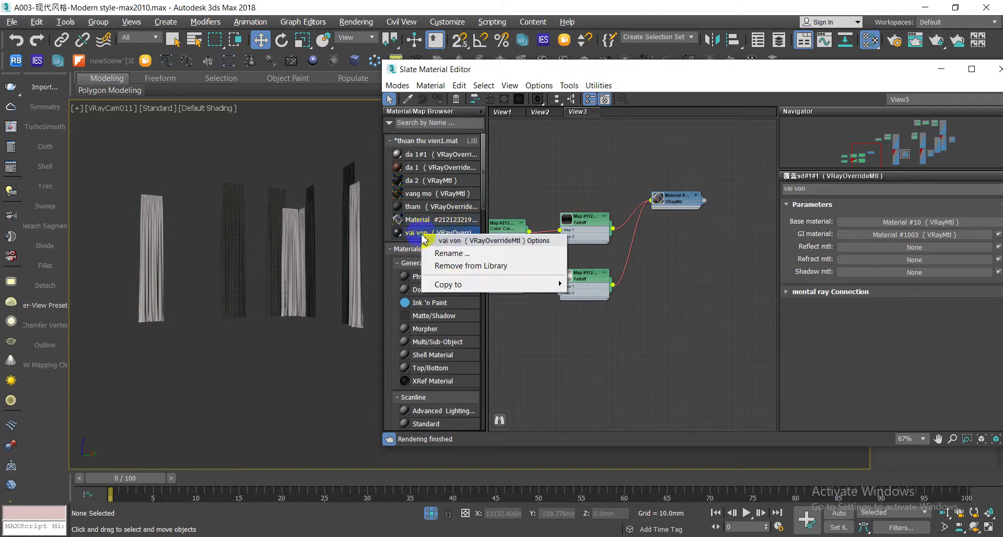
{"action": "left_click", "coordinate": [450, 255]}
{"action": "left_click", "coordinate": [427, 250]}
{"action": "type", "text": "vai rem"}
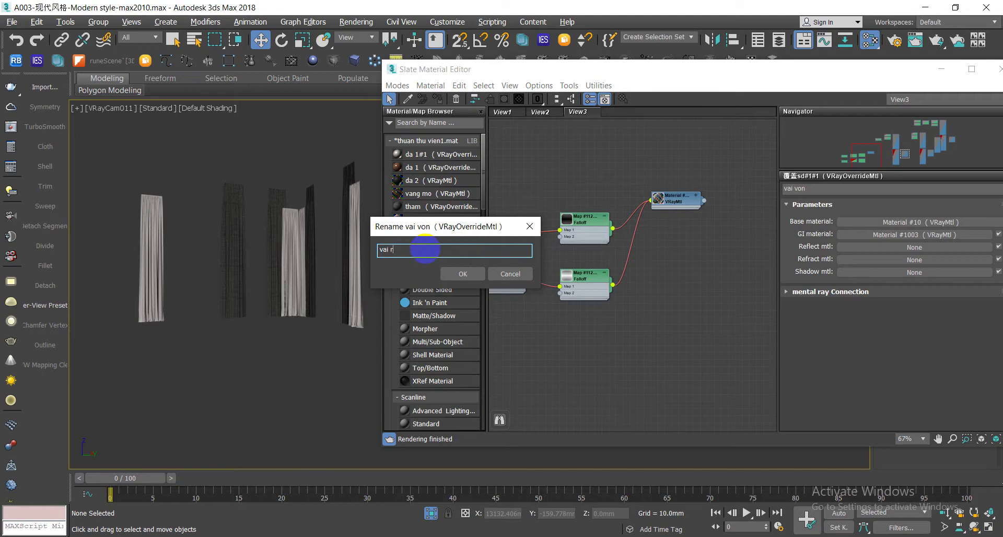
{"action": "left_click", "coordinate": [461, 273]}
{"action": "right_click", "coordinate": [280, 316]}
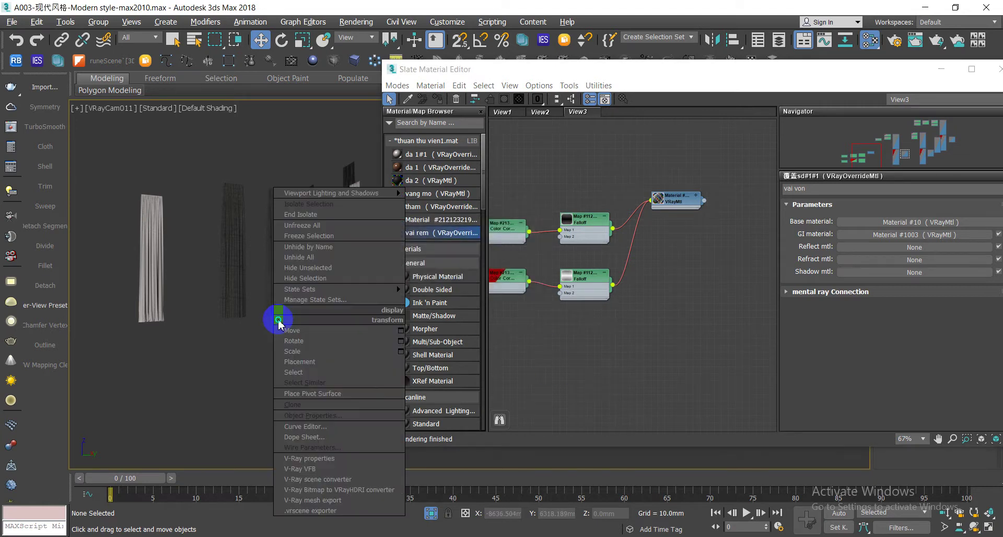
Unhide all objects, minimize the Slate editor, hide the ChamferBox01 rug, and select the floor group
{"action": "left_click", "coordinate": [306, 264]}
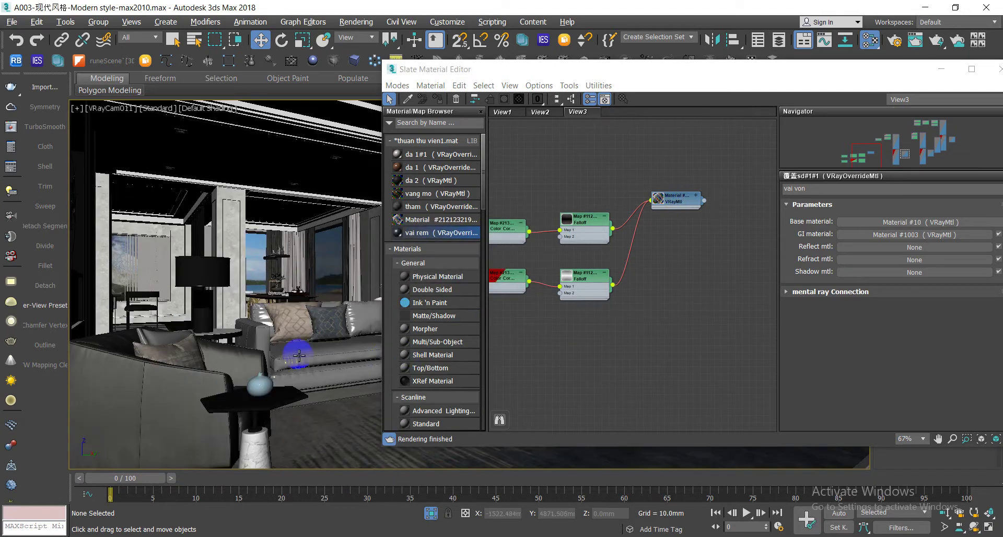
{"action": "left_click", "coordinate": [942, 69]}
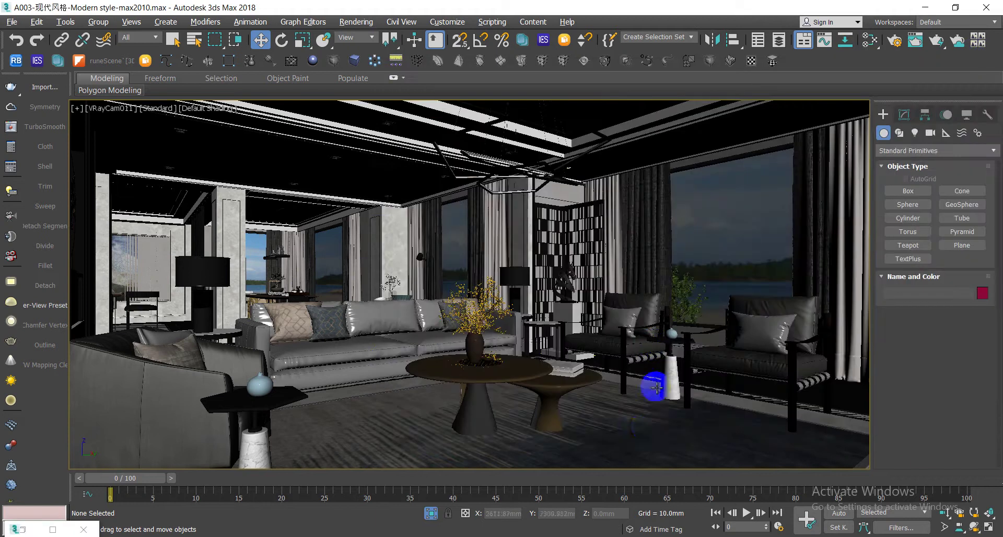
{"action": "left_click", "coordinate": [648, 428]}
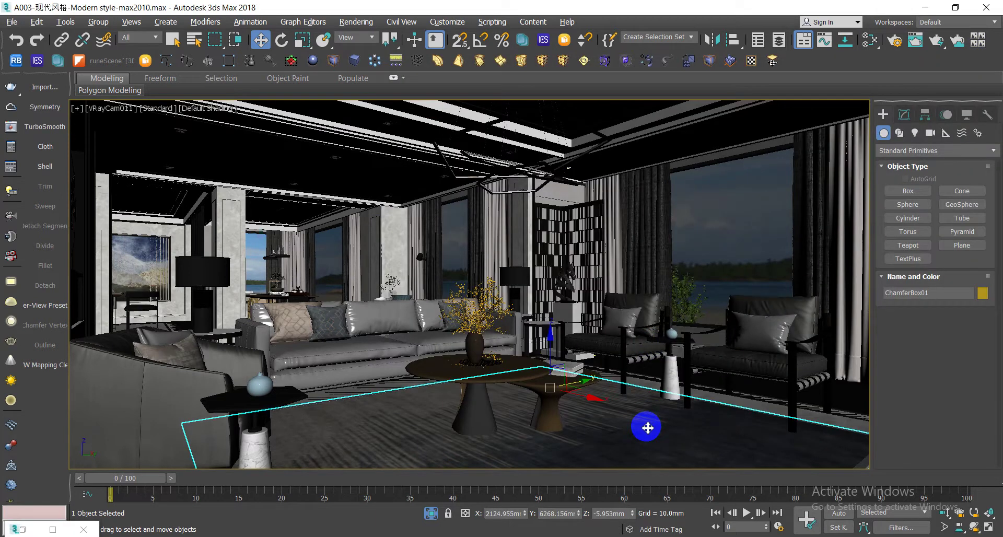
{"action": "right_click", "coordinate": [665, 328]}
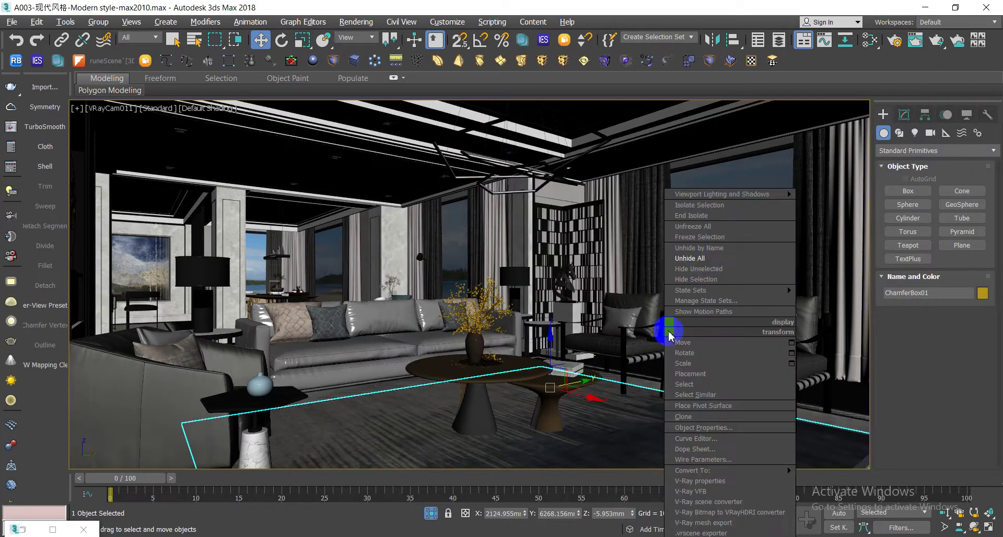
{"action": "left_click", "coordinate": [715, 284]}
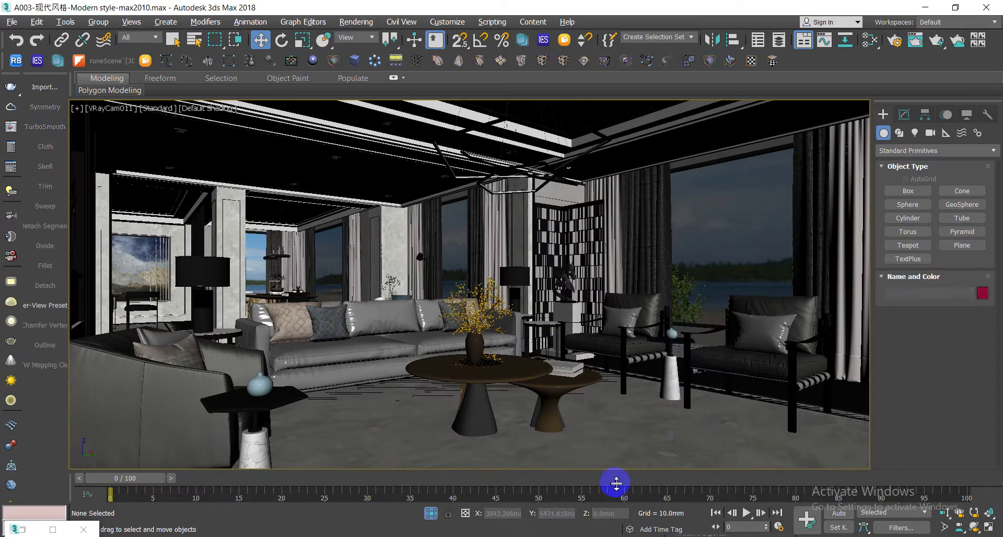
{"action": "left_click", "coordinate": [659, 434]}
Reopen the Slate editor and eyedrop the selected group's tham override material
{"action": "key", "text": "m"}
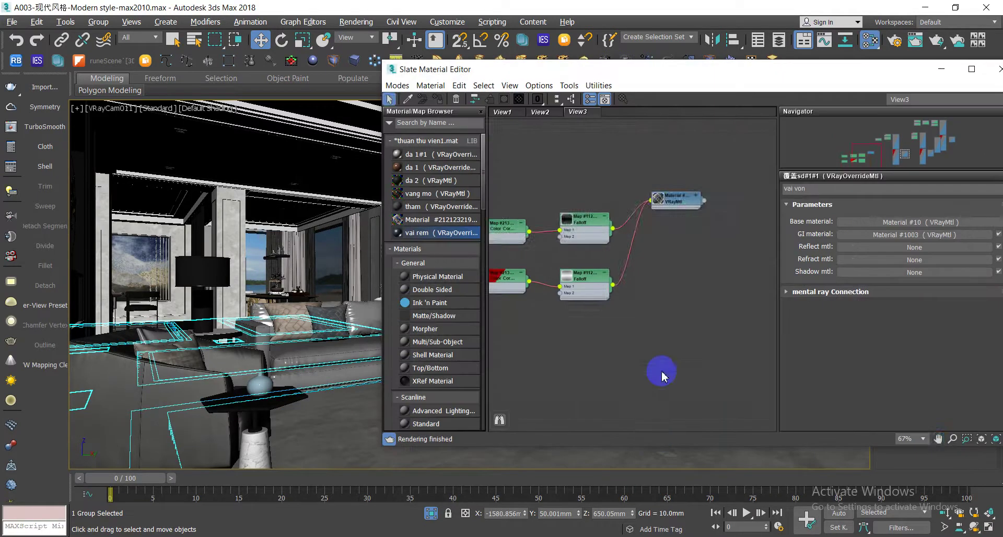
{"action": "mouse_move", "coordinate": [660, 374]}
{"action": "middle_mouse_down"}
{"action": "mouse_move", "coordinate": [661, 208]}
{"action": "mouse_move", "coordinate": [805, 137]}
{"action": "middle_mouse_up"}
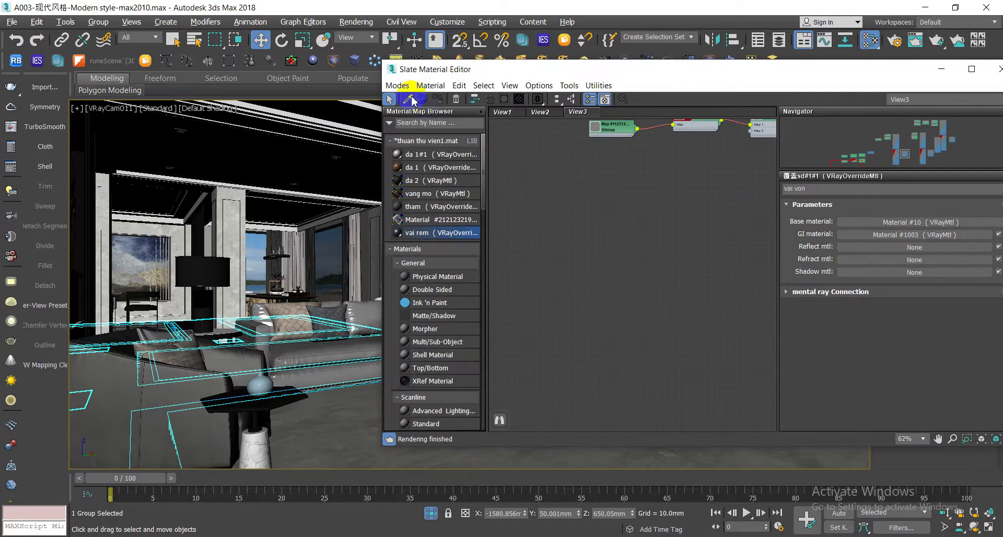
{"action": "left_click", "coordinate": [407, 99]}
{"action": "left_click", "coordinate": [350, 431]}
{"action": "scroll", "coordinate": [681, 407], "scroll_direction": "up", "scroll_amount": 2}
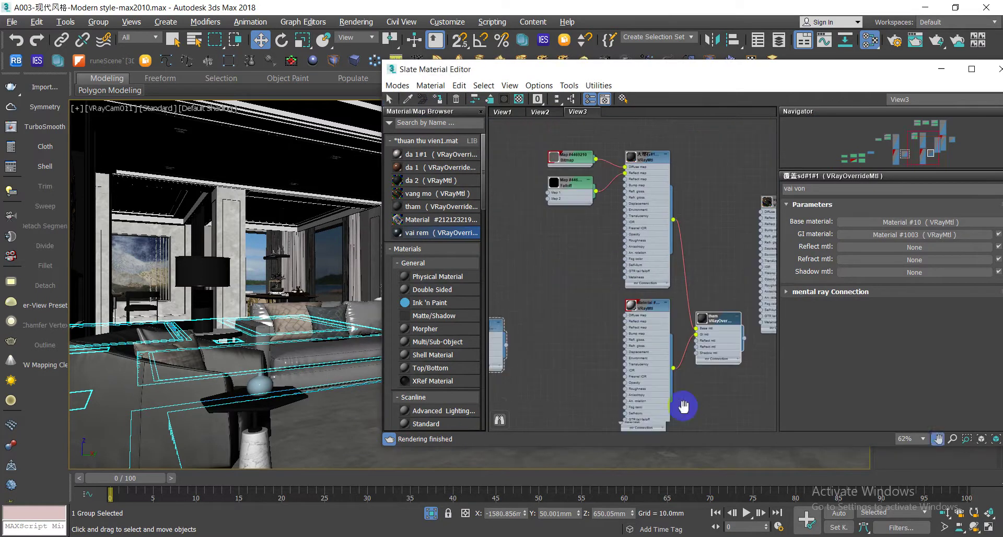
{"action": "scroll", "coordinate": [661, 316], "scroll_direction": "up", "scroll_amount": 1}
Frame the Bitmap, Falloff, VRayMtl and tham nodes and select the tham override node
{"action": "middle_click_drag", "start_coordinate": [660, 316], "coordinate": [681, 348]}
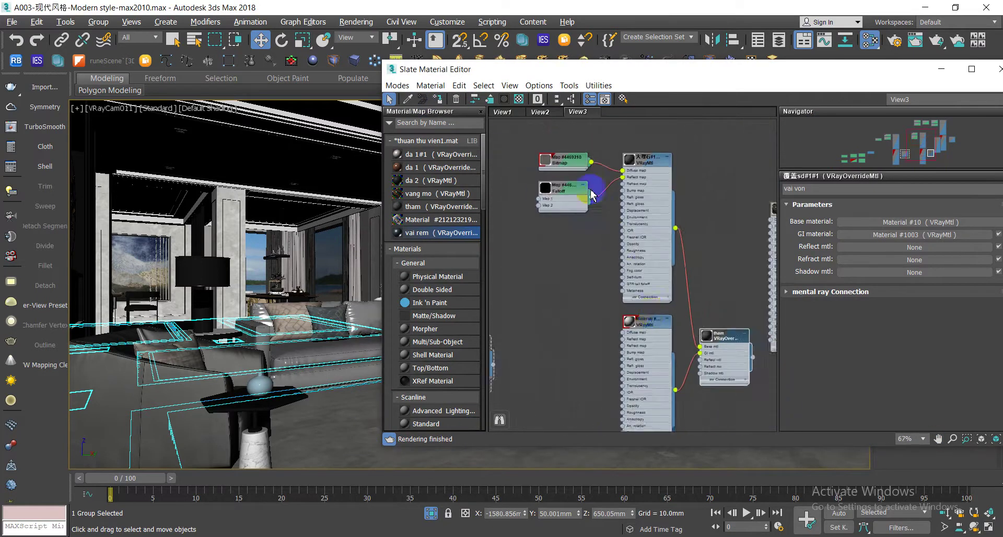
{"action": "scroll", "coordinate": [566, 171], "scroll_direction": "up", "scroll_amount": 4}
{"action": "scroll", "coordinate": [566, 171], "scroll_direction": "up", "scroll_amount": 4}
{"action": "scroll", "coordinate": [566, 171], "scroll_direction": "down", "scroll_amount": 5}
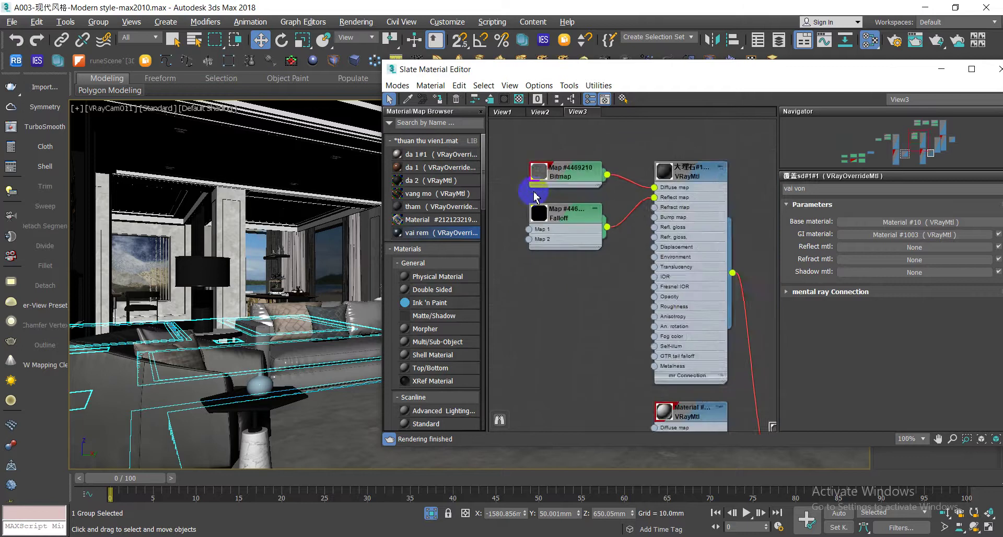
{"action": "middle_click_drag", "start_coordinate": [653, 290], "coordinate": [612, 234]}
{"action": "scroll", "coordinate": [679, 319], "scroll_direction": "up", "scroll_amount": 1}
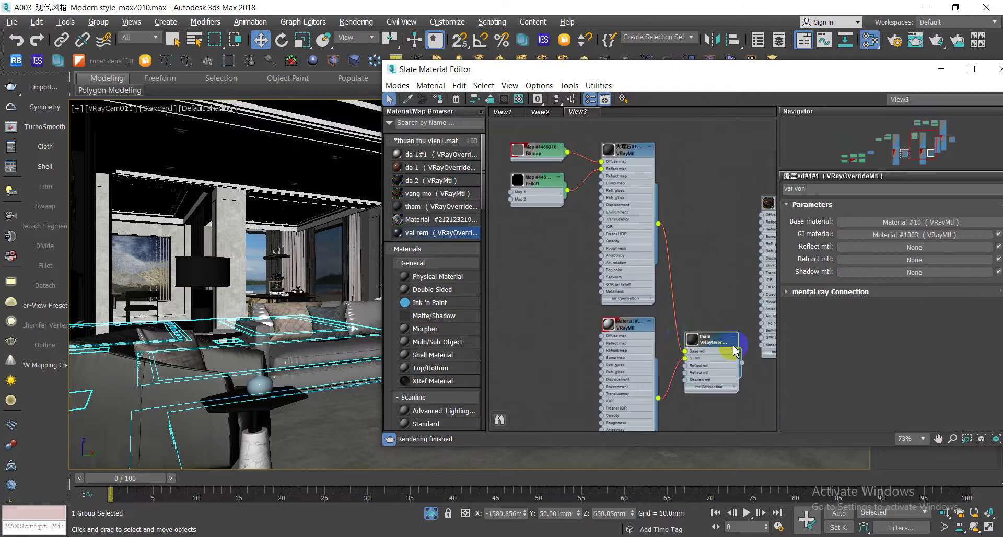
{"action": "scroll", "coordinate": [743, 371], "scroll_direction": "up", "scroll_amount": 1}
{"action": "scroll", "coordinate": [743, 371], "scroll_direction": "up", "scroll_amount": 1}
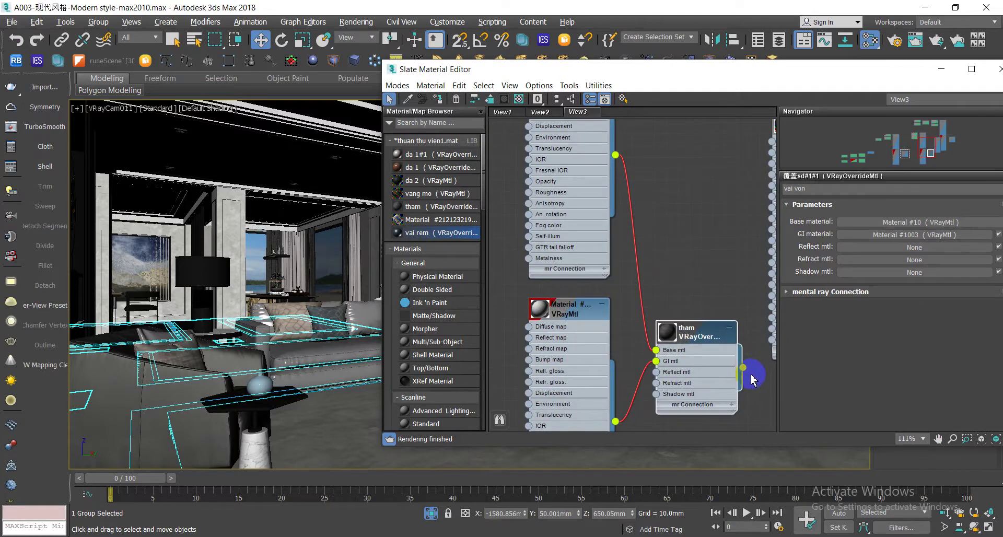
{"action": "left_click", "coordinate": [753, 379]}
{"action": "left_click", "coordinate": [717, 343]}
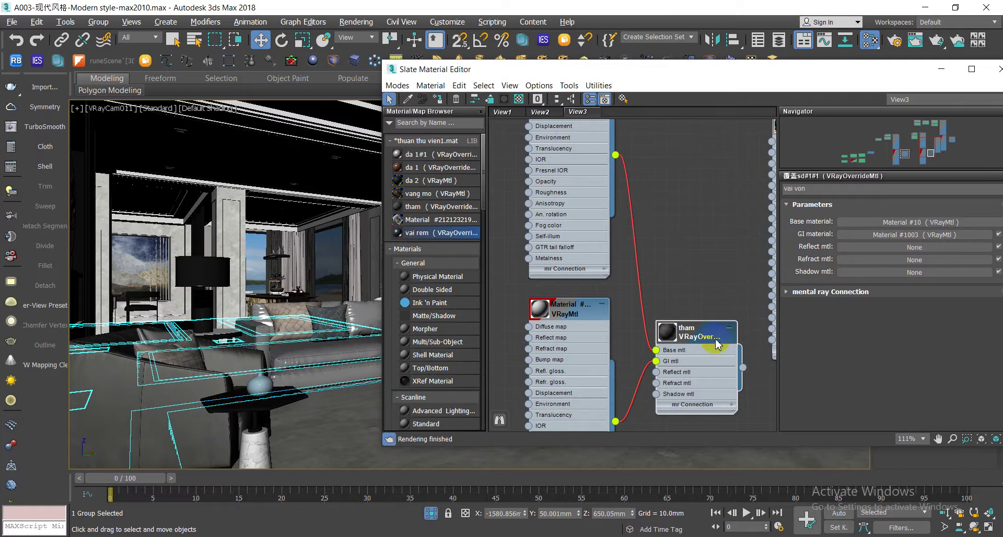
{"action": "scroll", "coordinate": [710, 338], "scroll_direction": "down", "scroll_amount": 2}
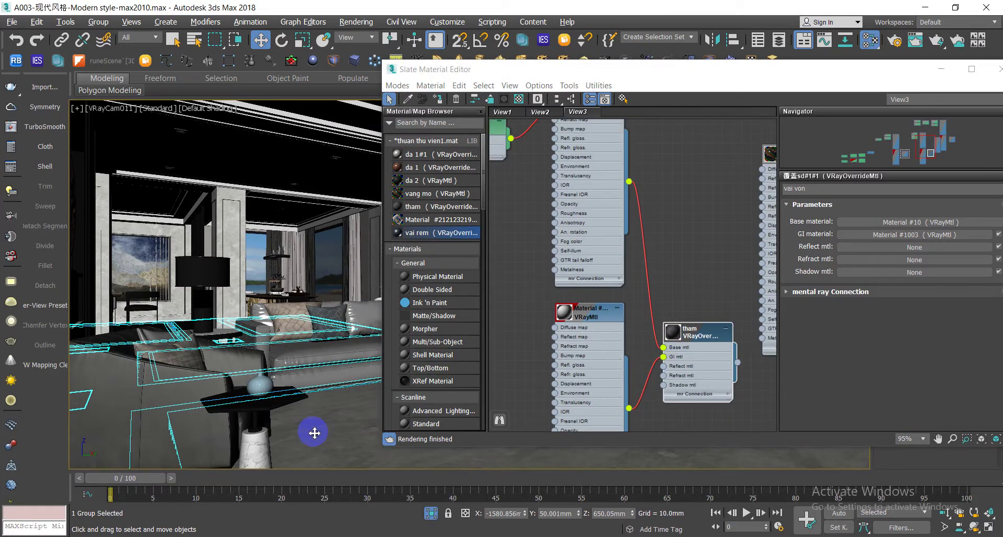
Switch the camera viewport to Top view and pan to the floor panel
{"action": "left_click", "coordinate": [336, 429]}
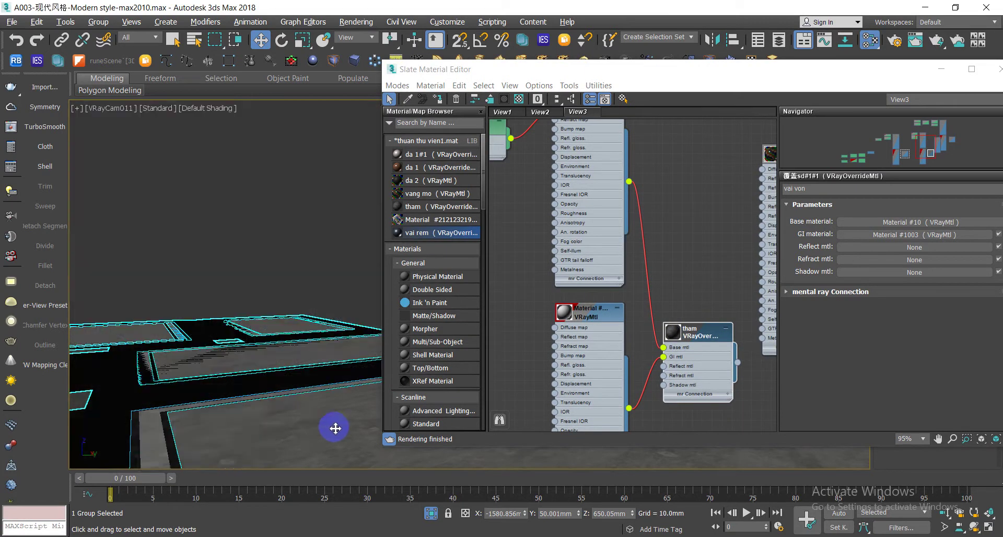
{"action": "key", "text": "t"}
{"action": "scroll", "coordinate": [300, 318], "scroll_direction": "down", "scroll_amount": 3}
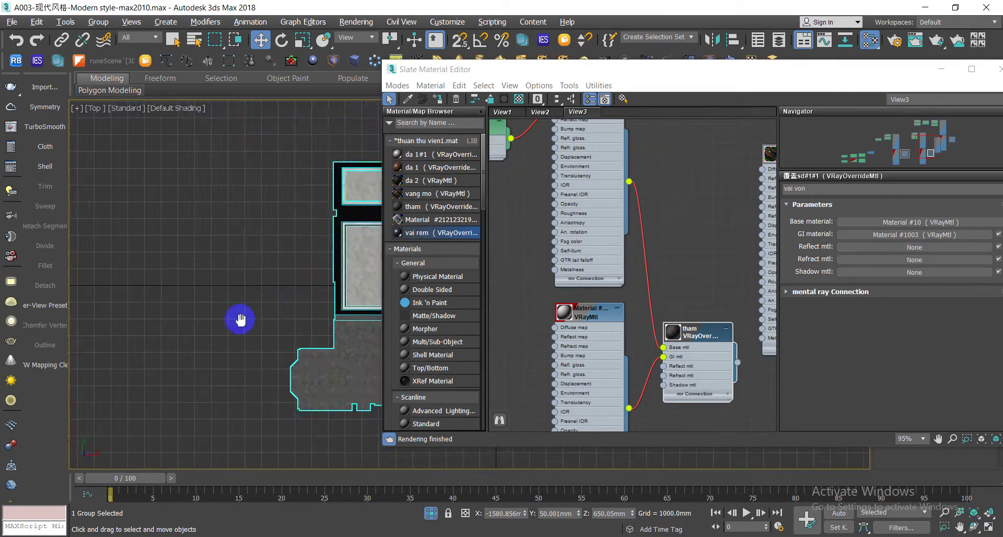
{"action": "scroll", "coordinate": [184, 289], "scroll_direction": "up", "scroll_amount": 3}
{"action": "middle_click_drag", "start_coordinate": [183, 288], "coordinate": [261, 279]}
{"action": "scroll", "coordinate": [261, 280], "scroll_direction": "down", "scroll_amount": 3}
{"action": "scroll", "coordinate": [300, 401], "scroll_direction": "up", "scroll_amount": 2}
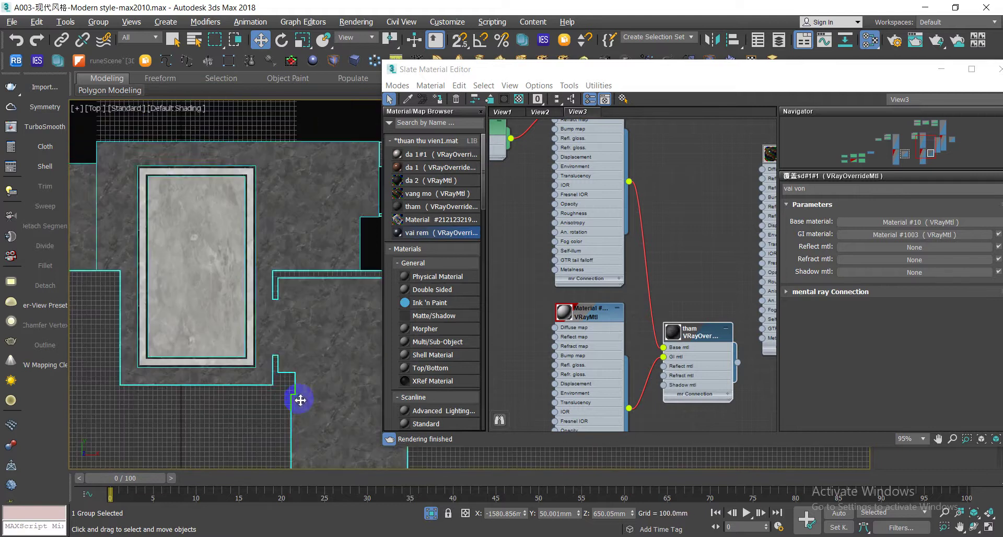
{"action": "left_click", "coordinate": [237, 439]}
{"action": "scroll", "coordinate": [695, 377], "scroll_direction": "down", "scroll_amount": 4}
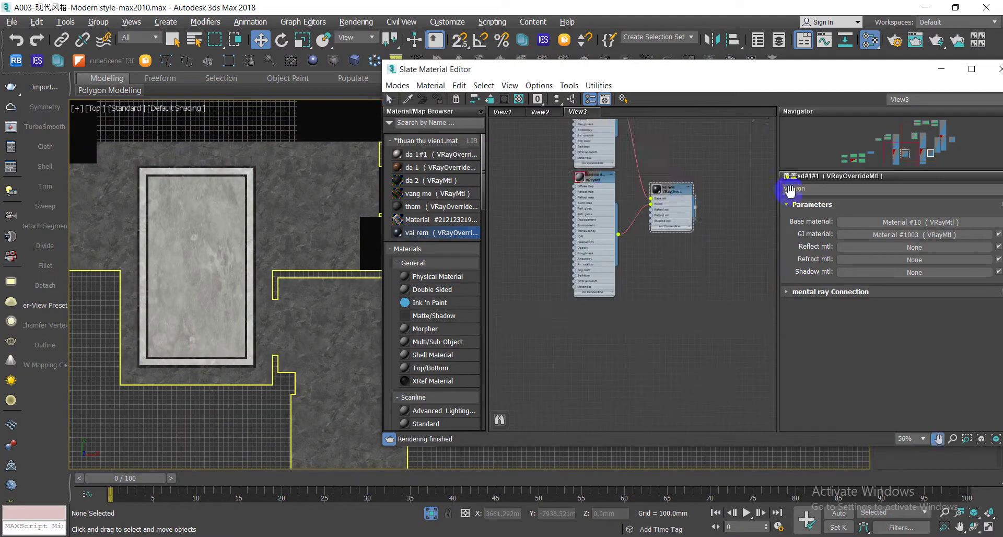
Pick the floor panel's da san material into the Slate node view and open its parameters
{"action": "left_click", "coordinate": [875, 133]}
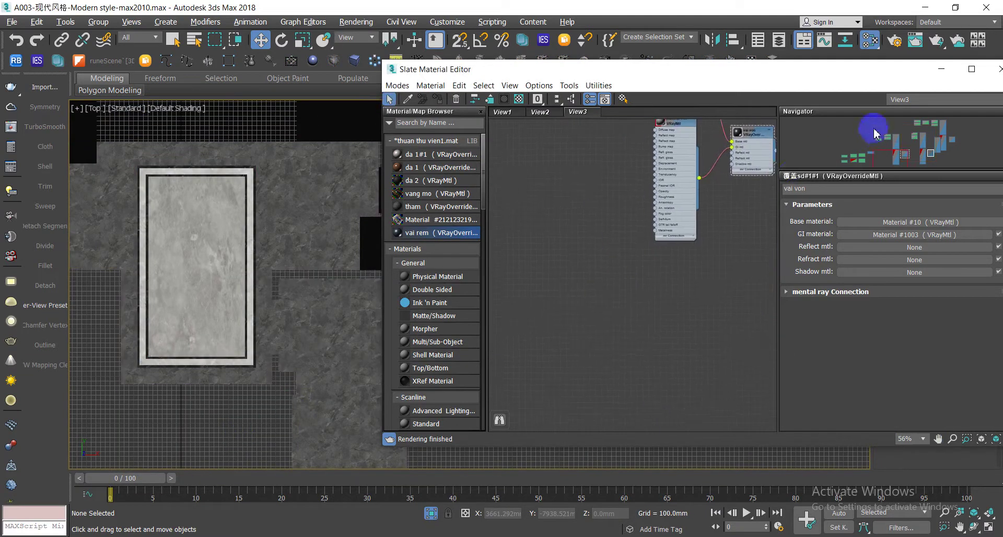
{"action": "left_click", "coordinate": [409, 101]}
{"action": "scroll", "coordinate": [203, 290], "scroll_direction": "down", "scroll_amount": 2}
{"action": "scroll", "coordinate": [204, 280], "scroll_direction": "down", "scroll_amount": 2}
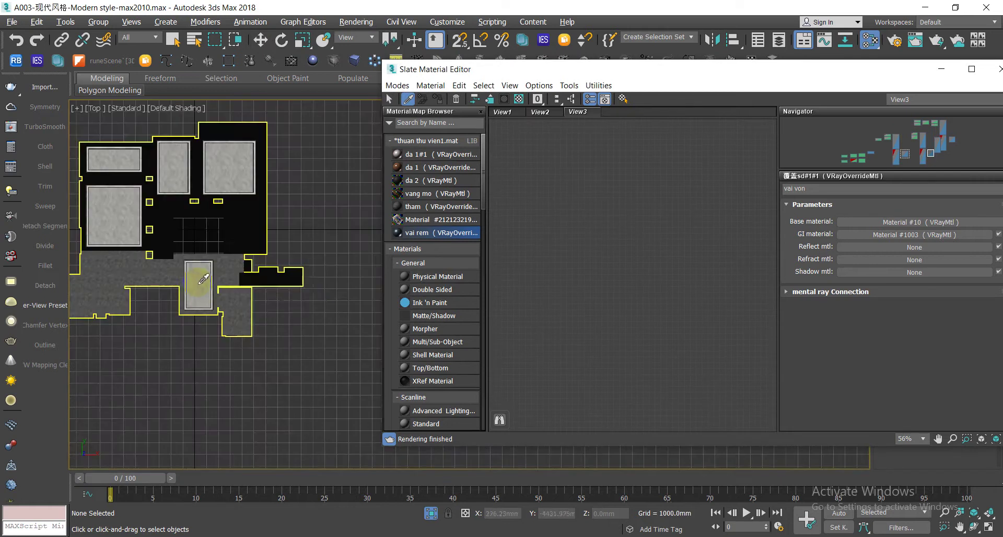
{"action": "left_click", "coordinate": [203, 280]}
{"action": "middle_click_drag", "start_coordinate": [594, 281], "coordinate": [549, 425]}
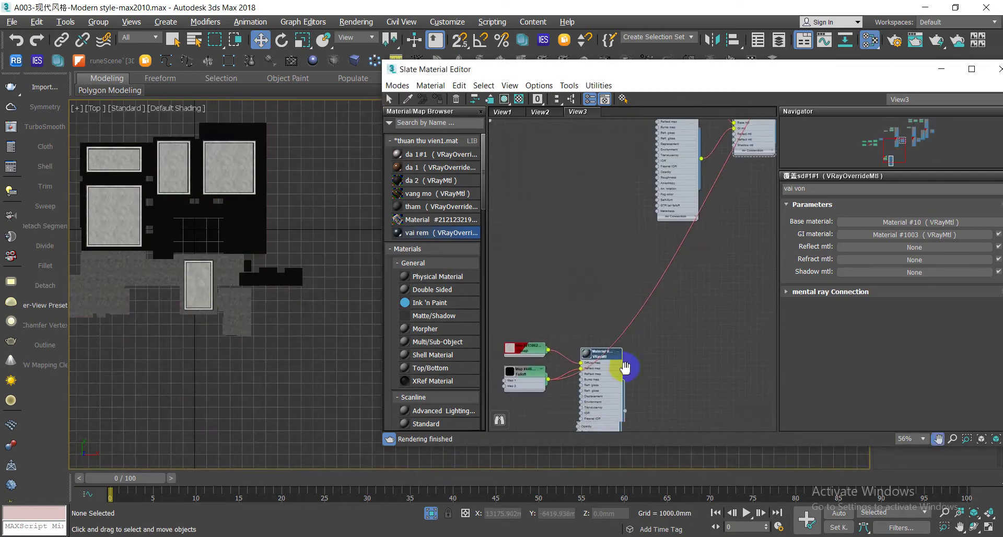
{"action": "scroll", "coordinate": [630, 345], "scroll_direction": "up", "scroll_amount": 2}
{"action": "middle_click_drag", "start_coordinate": [630, 345], "coordinate": [735, 359]}
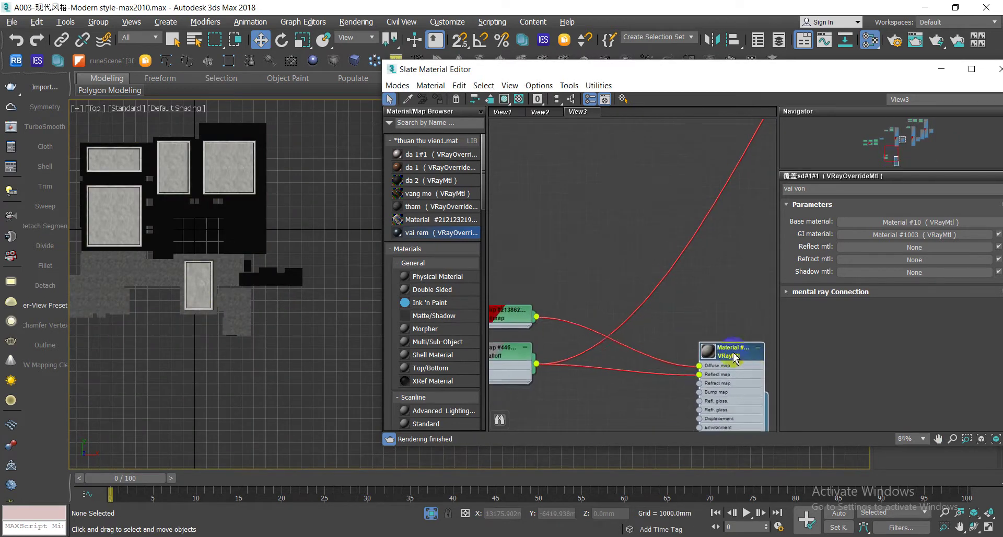
{"action": "scroll", "coordinate": [734, 356], "scroll_direction": "down", "scroll_amount": 3}
{"action": "scroll", "coordinate": [721, 340], "scroll_direction": "down", "scroll_amount": 3}
{"action": "scroll", "coordinate": [711, 318], "scroll_direction": "down", "scroll_amount": 4}
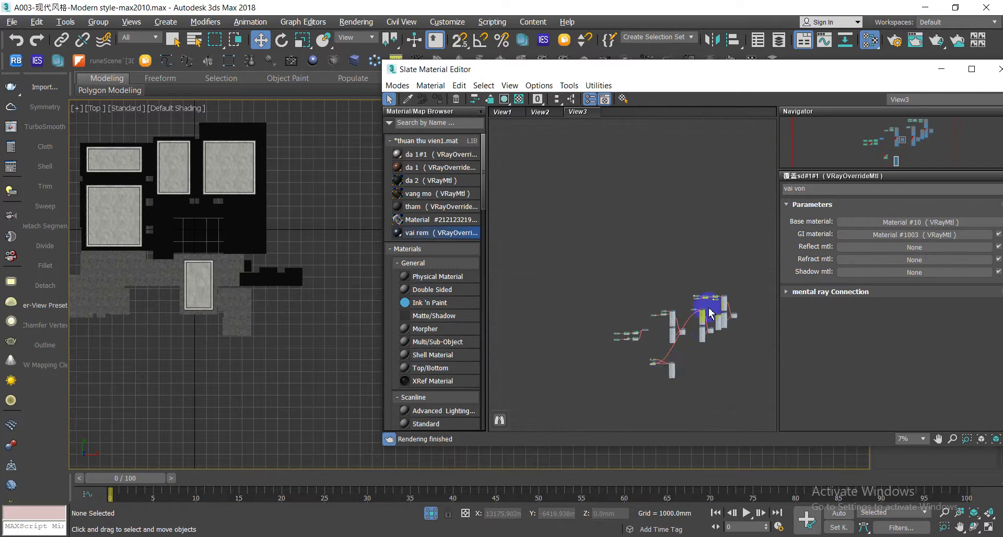
{"action": "scroll", "coordinate": [710, 313], "scroll_direction": "up", "scroll_amount": 5}
{"action": "scroll", "coordinate": [696, 354], "scroll_direction": "down", "scroll_amount": 3}
{"action": "middle_click_drag", "start_coordinate": [629, 307], "coordinate": [662, 291]}
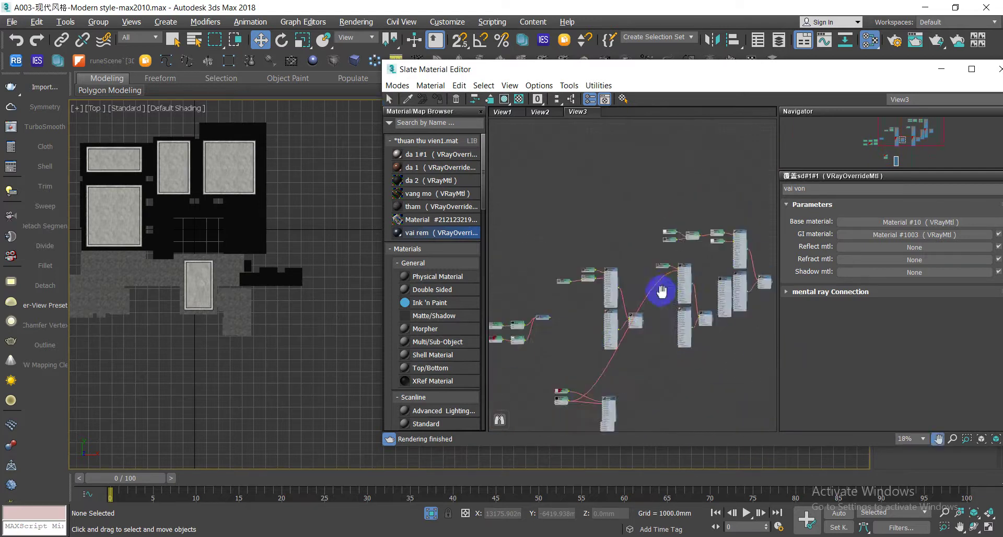
{"action": "scroll", "coordinate": [638, 335], "scroll_direction": "up", "scroll_amount": 5}
{"action": "scroll", "coordinate": [717, 343], "scroll_direction": "up", "scroll_amount": 1}
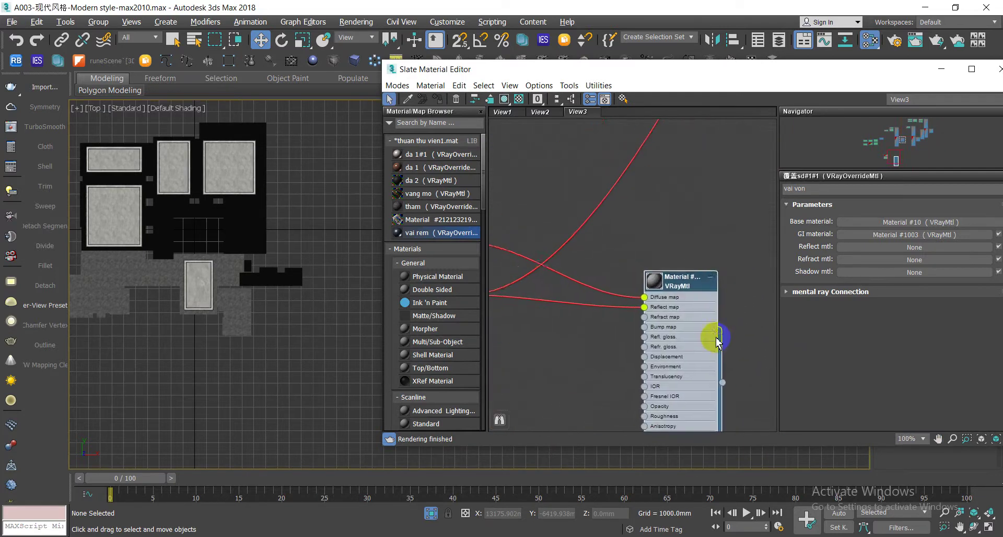
{"action": "scroll", "coordinate": [717, 343], "scroll_direction": "up", "scroll_amount": 1}
{"action": "double_click", "coordinate": [717, 342]}
{"action": "type", "text": "da san"}
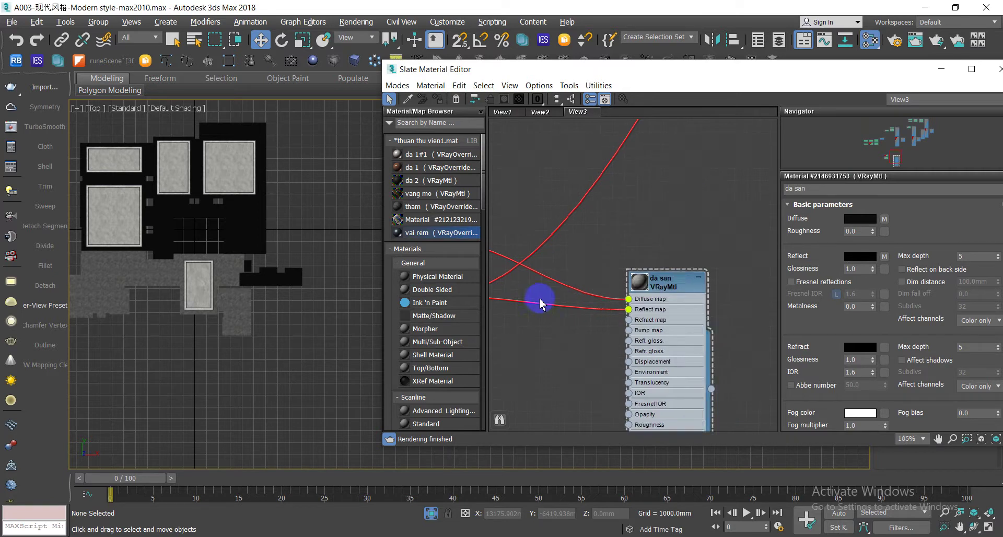
{"action": "scroll", "coordinate": [540, 300], "scroll_direction": "down", "scroll_amount": 4}
{"action": "scroll", "coordinate": [570, 332], "scroll_direction": "down", "scroll_amount": 4}
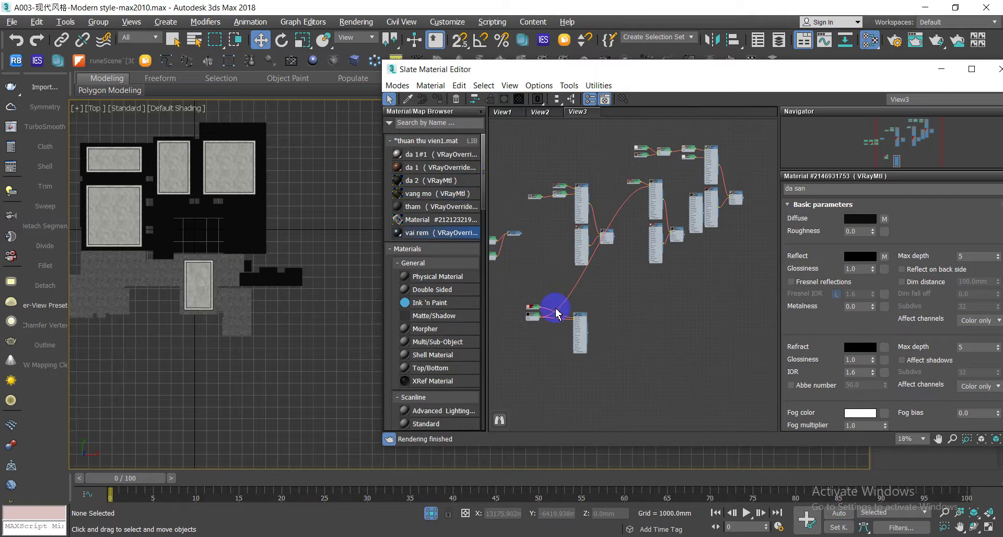
{"action": "scroll", "coordinate": [589, 338], "scroll_direction": "up", "scroll_amount": 3}
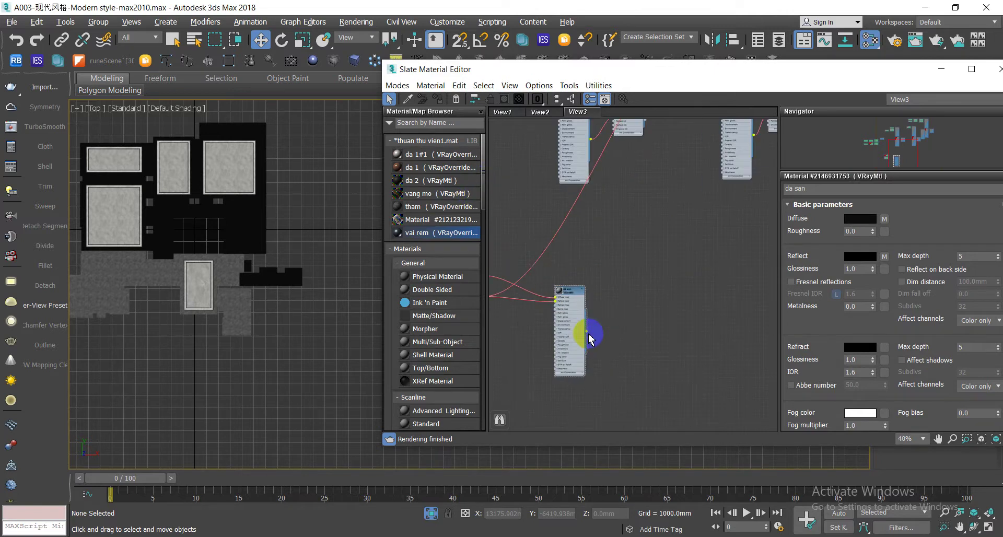
Drag da san into the thuan thu vien1.mat library, save the library, and close the editor
{"action": "mouse_move", "coordinate": [588, 334]}
{"action": "left_mouse_down"}
{"action": "mouse_move", "coordinate": [469, 161]}
{"action": "mouse_move", "coordinate": [460, 189]}
{"action": "left_mouse_up"}
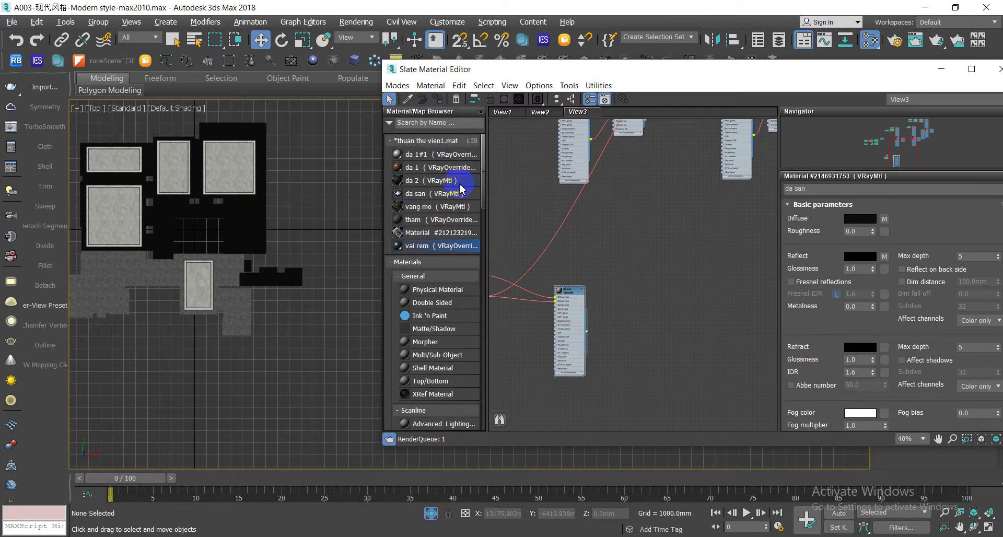
{"action": "left_click", "coordinate": [456, 145]}
{"action": "right_click", "coordinate": [457, 146]}
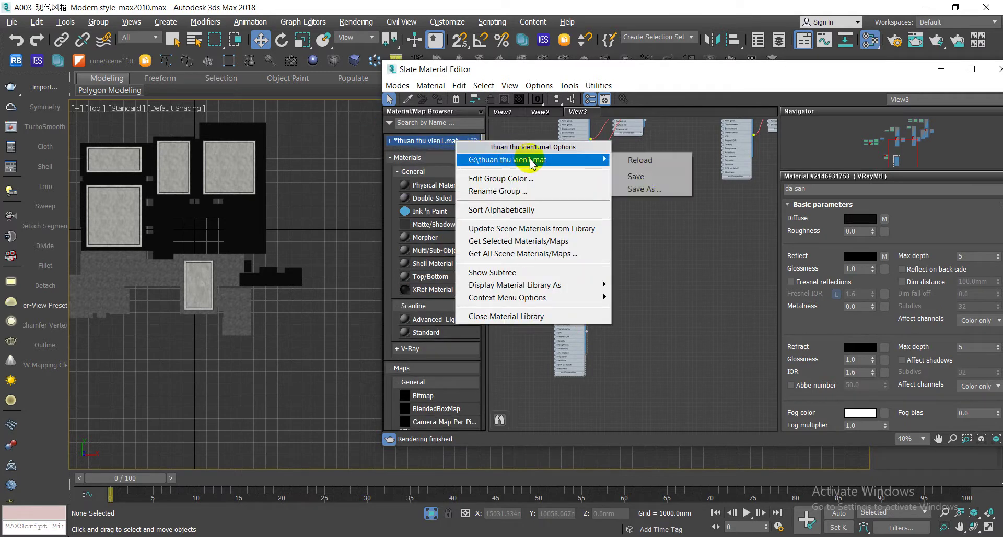
{"action": "left_click", "coordinate": [648, 175]}
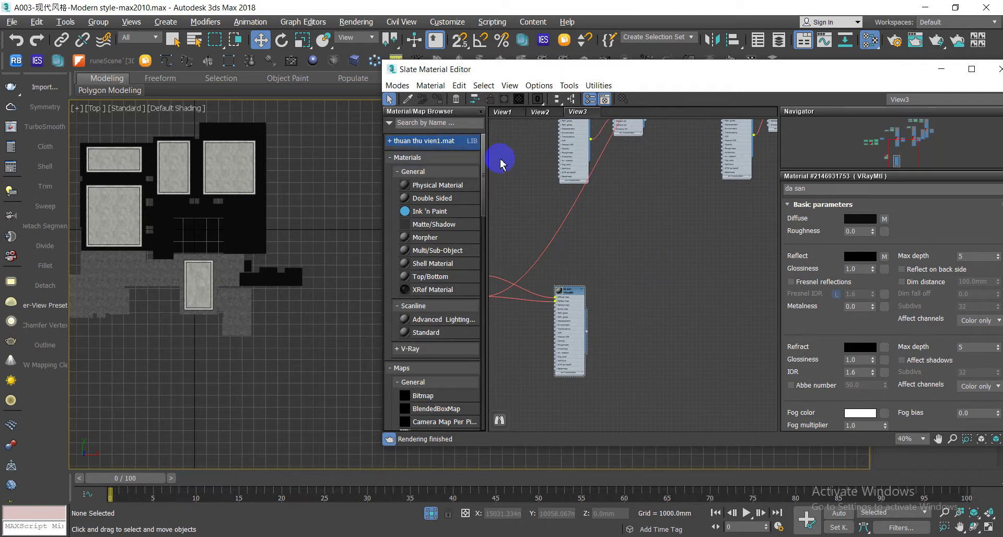
{"action": "left_click_drag", "start_coordinate": [894, 71], "coordinate": [683, 77]}
{"action": "left_click", "coordinate": [789, 83]}
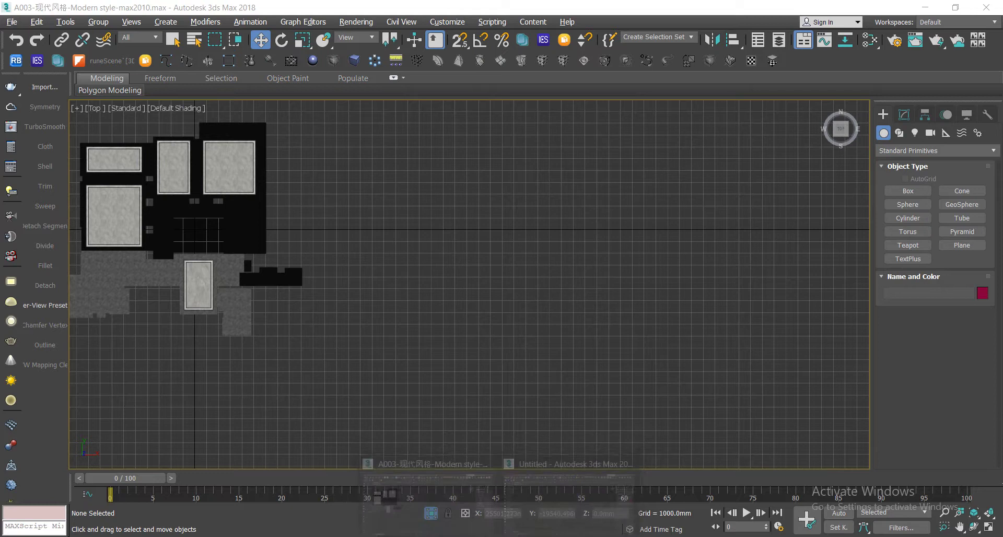
Open the recent A014 living-room scene, discarding changes to the untitled scene
{"action": "left_click", "coordinate": [549, 509]}
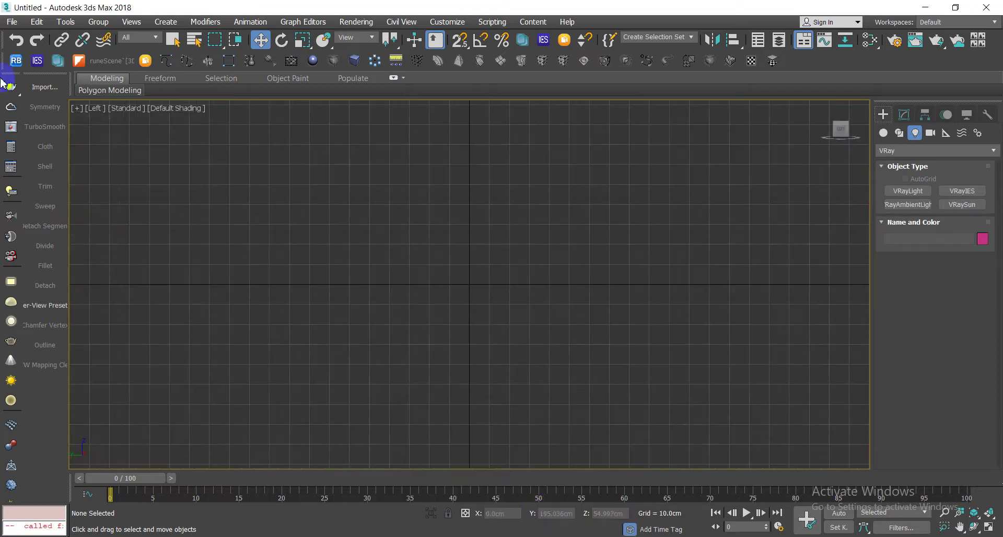
{"action": "left_click", "coordinate": [12, 22]}
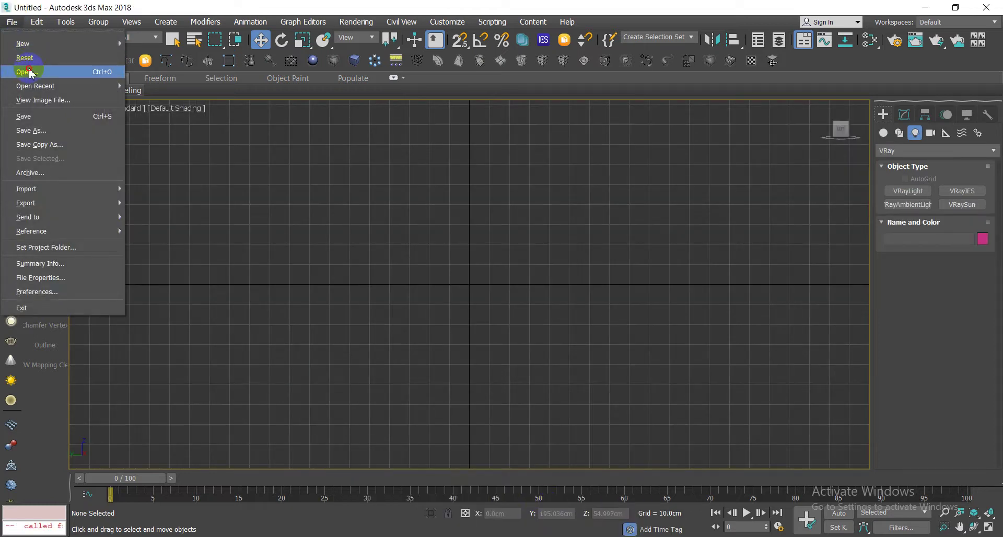
{"action": "left_click", "coordinate": [30, 73]}
{"action": "left_click", "coordinate": [553, 289]}
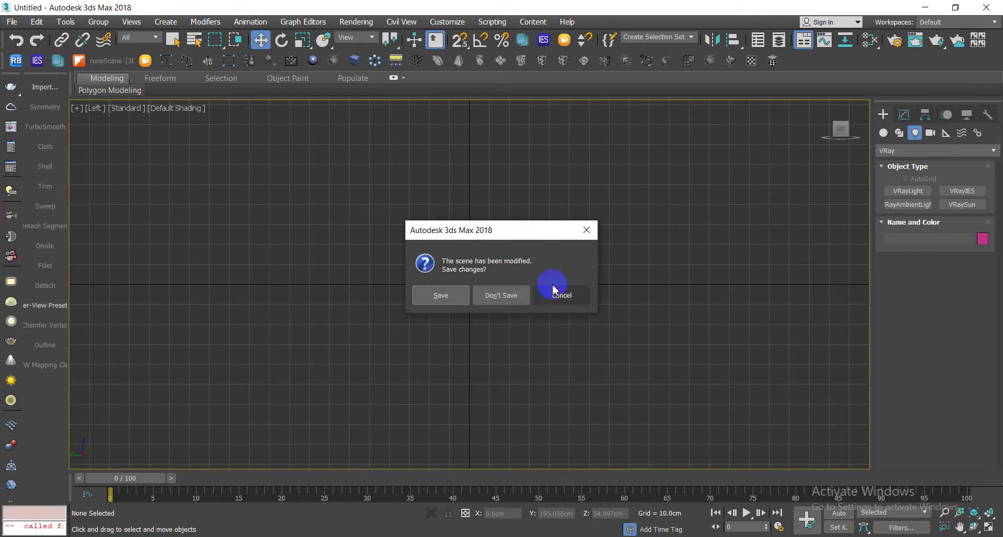
{"action": "left_click", "coordinate": [13, 24]}
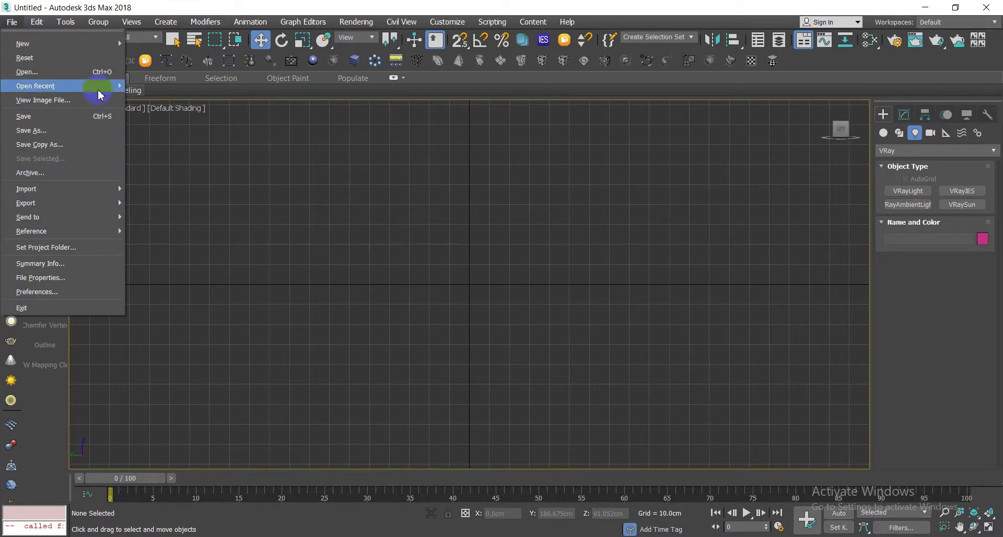
{"action": "mouse_move", "coordinate": [36, 86]}
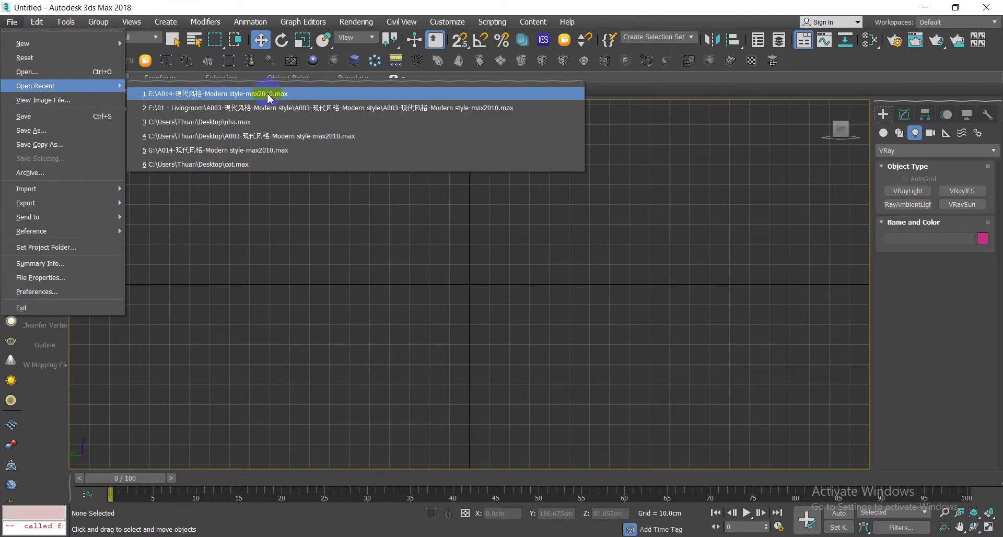
{"action": "left_click", "coordinate": [268, 95]}
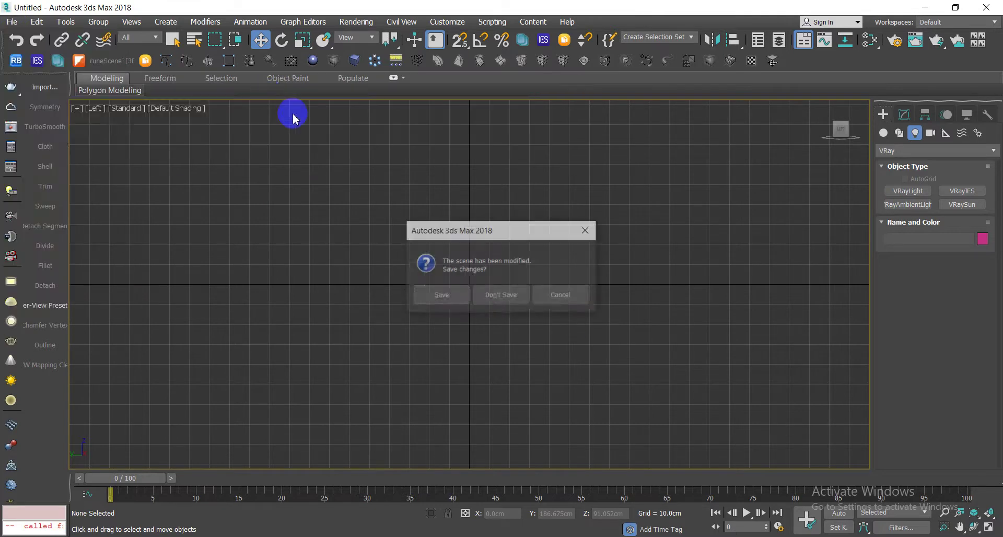
{"action": "left_click", "coordinate": [504, 302]}
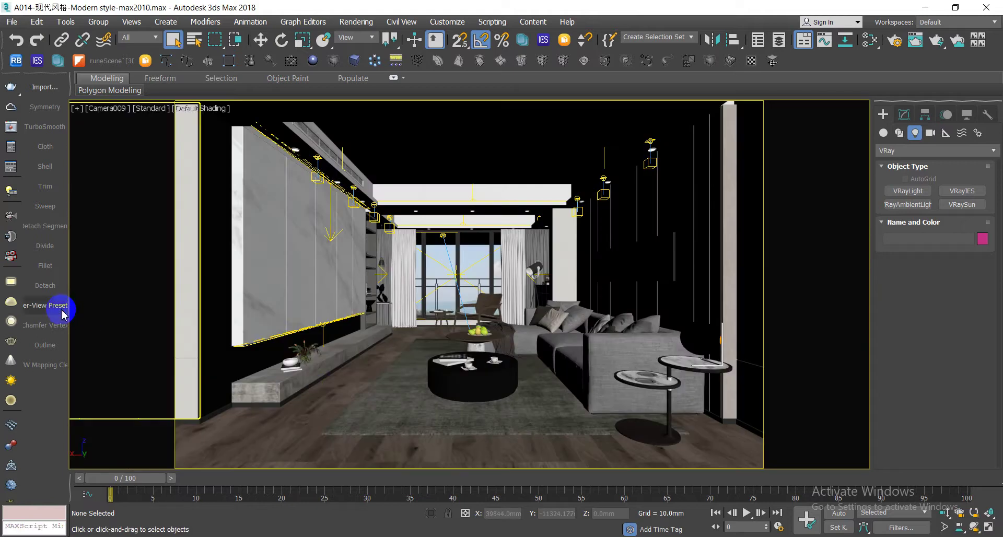
Set viewport Default Lights to 2 for all views, then reopen the material editor with M
{"action": "left_click", "coordinate": [52, 305]}
{"action": "left_click", "coordinate": [514, 189]}
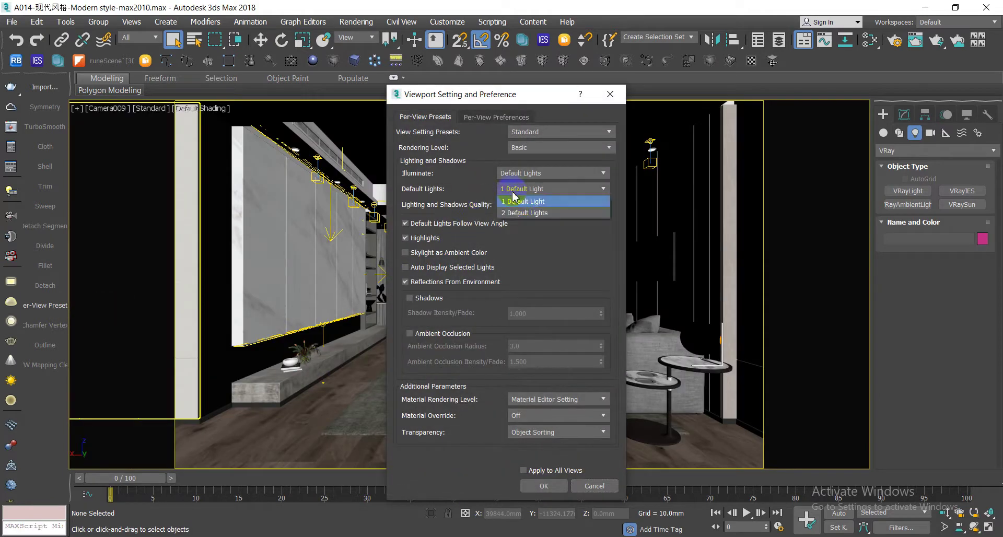
{"action": "left_click", "coordinate": [518, 213]}
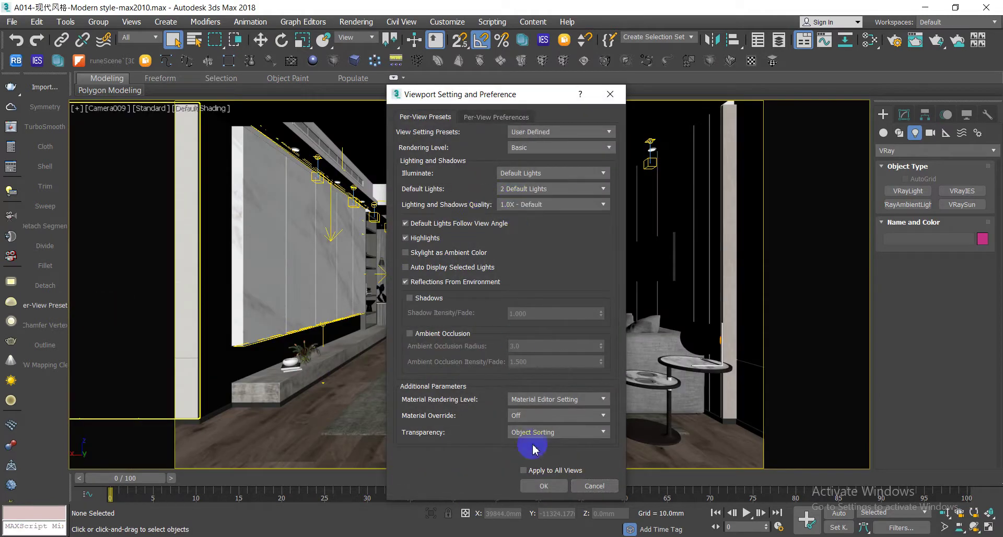
{"action": "left_click", "coordinate": [542, 487]}
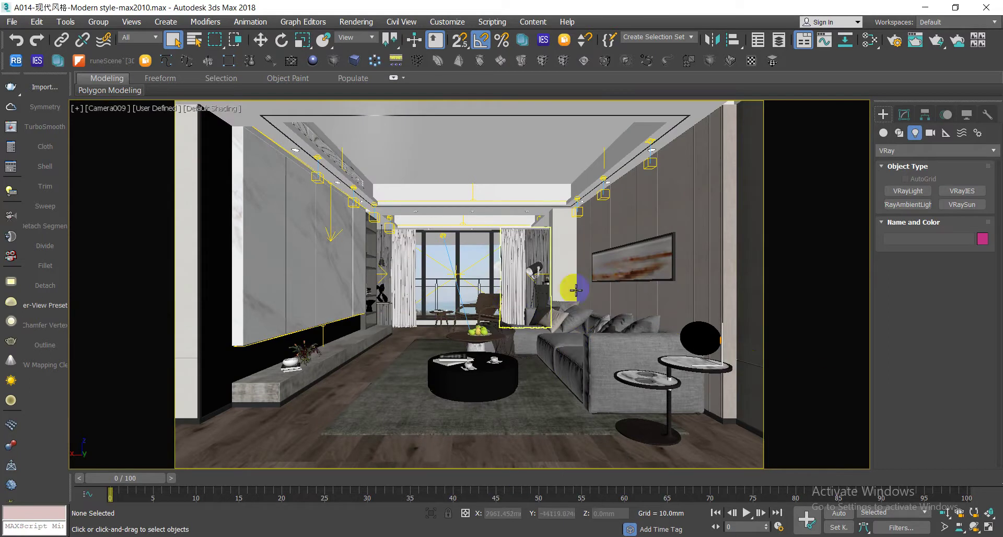
{"action": "key", "text": "m"}
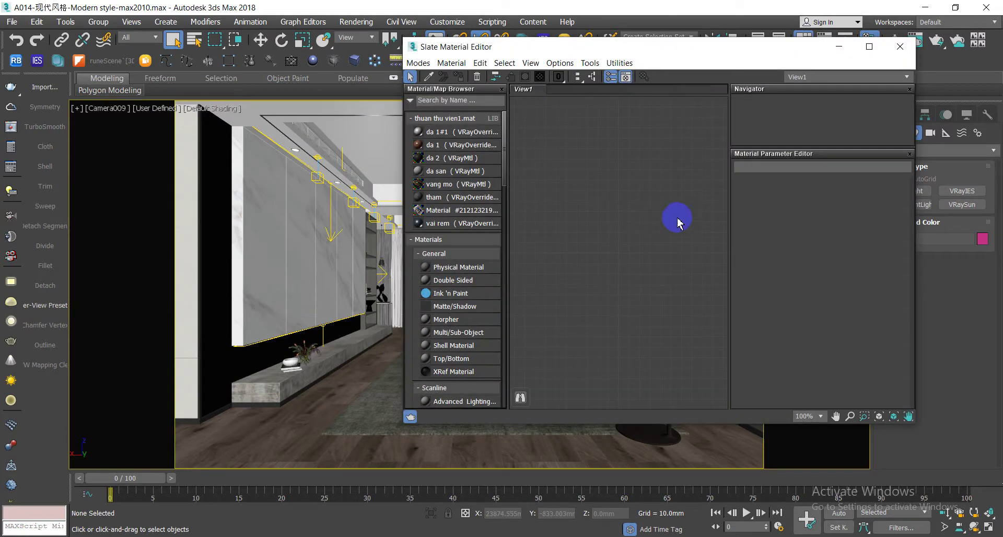
Bring the da san library material into the Slate view and assign it to the selected floor
{"action": "left_click_drag", "start_coordinate": [580, 47], "coordinate": [733, 56]}
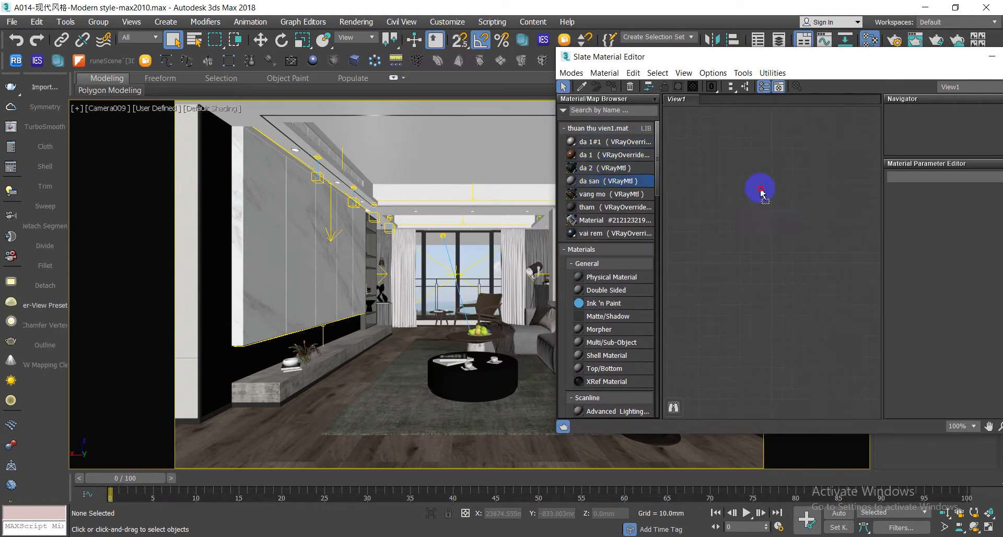
{"action": "left_click_drag", "start_coordinate": [761, 192], "coordinate": [760, 192]}
{"action": "left_click", "coordinate": [251, 476]}
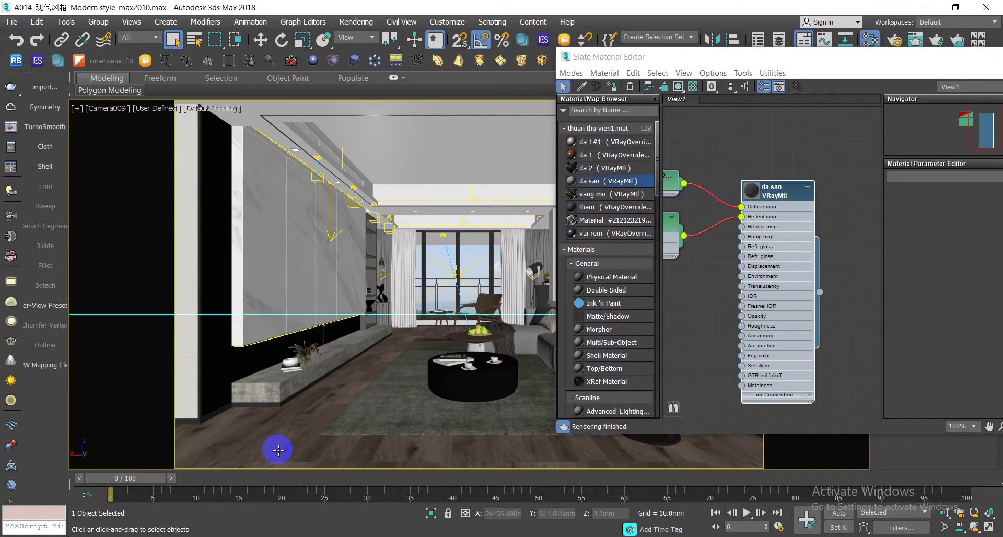
{"action": "left_click", "coordinate": [820, 292]}
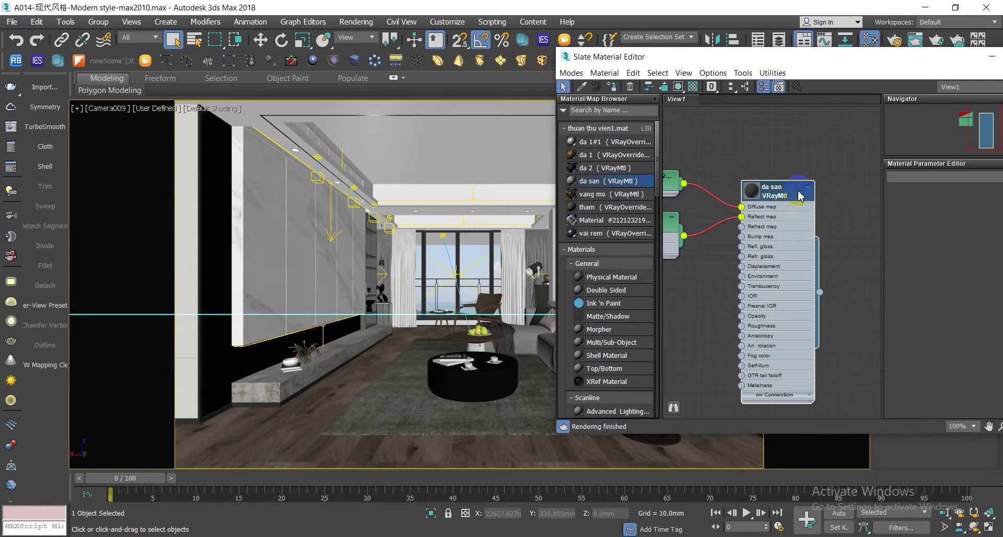
{"action": "double_click", "coordinate": [763, 185]}
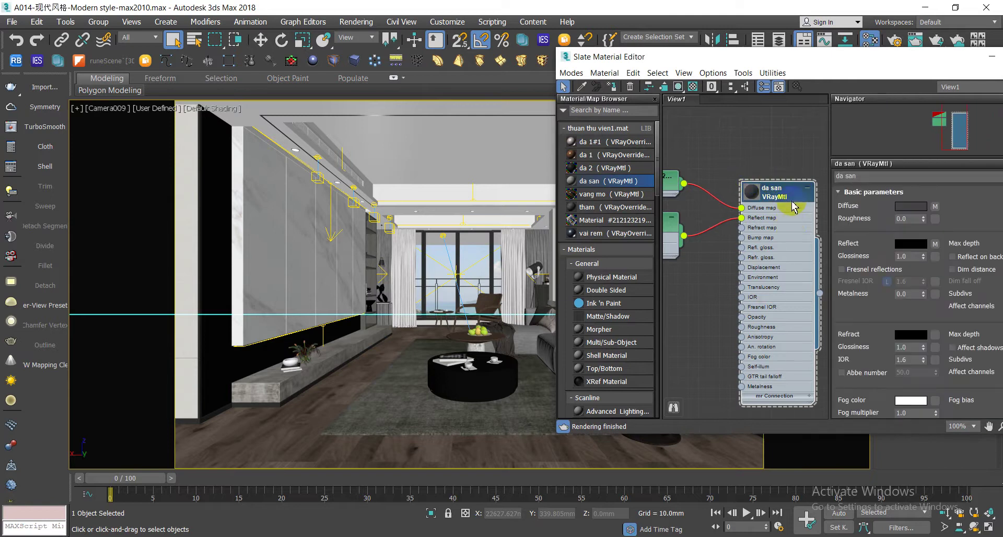
{"action": "right_click", "coordinate": [792, 201]}
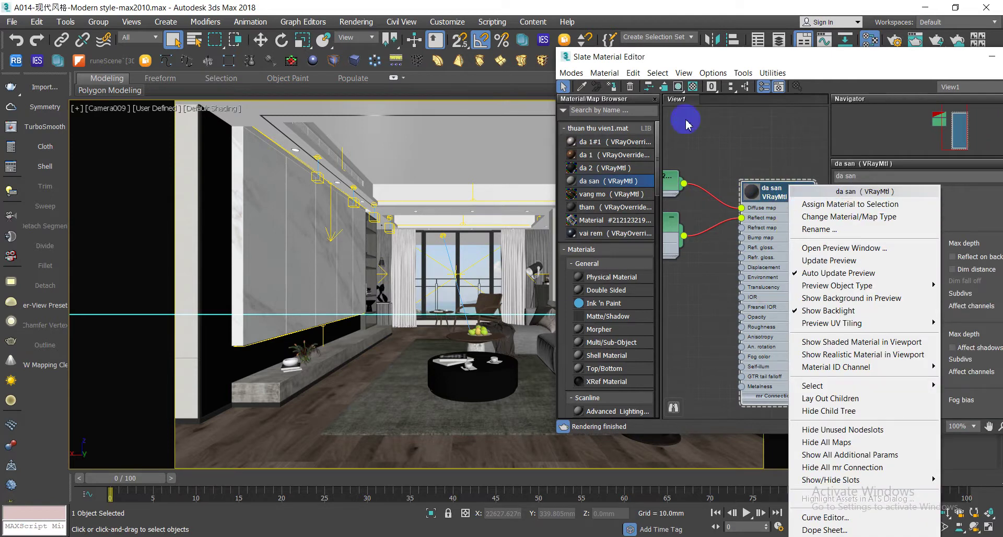
{"action": "left_click", "coordinate": [779, 154]}
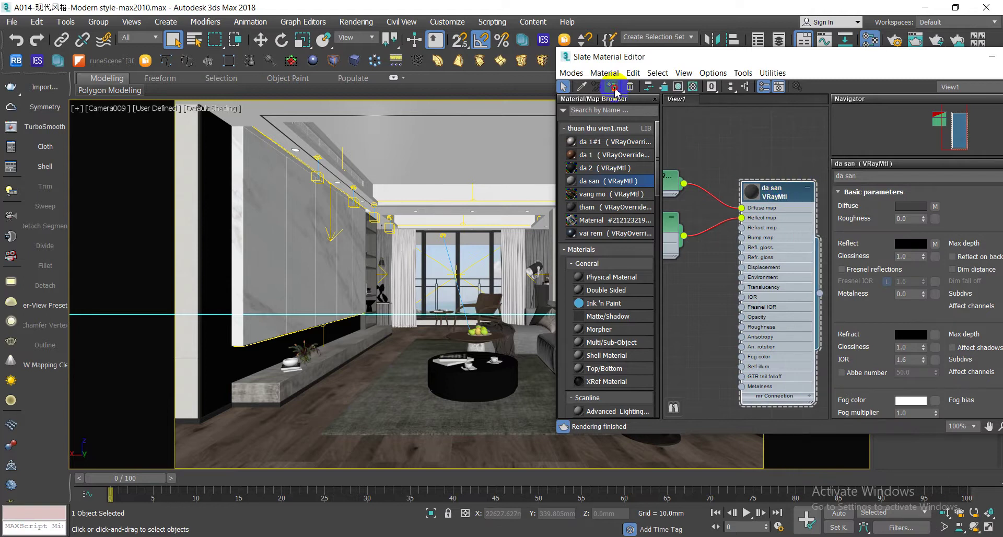
{"action": "left_click", "coordinate": [389, 343]}
{"action": "middle_click_drag", "start_coordinate": [752, 227], "coordinate": [766, 191]}
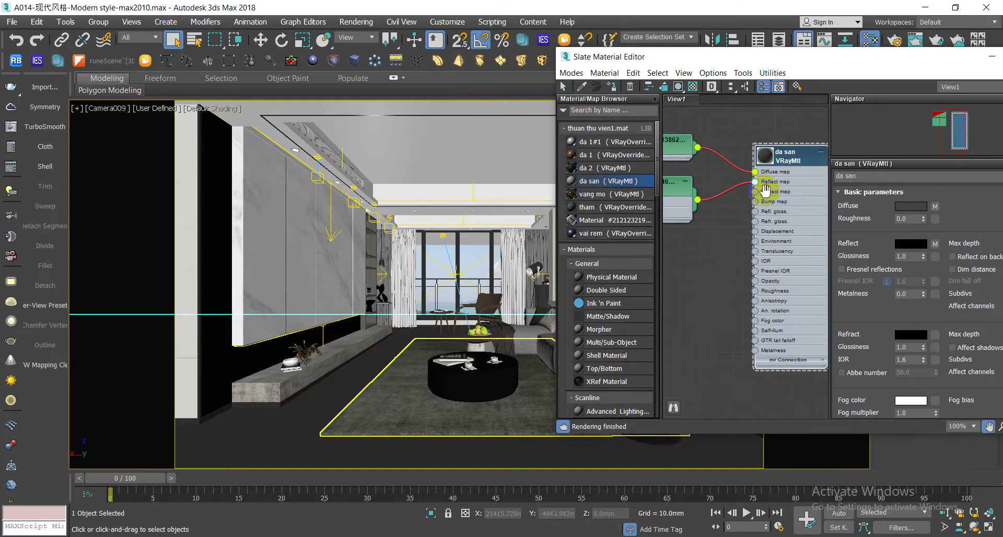
{"action": "scroll", "coordinate": [766, 191], "scroll_direction": "down", "scroll_amount": 4}
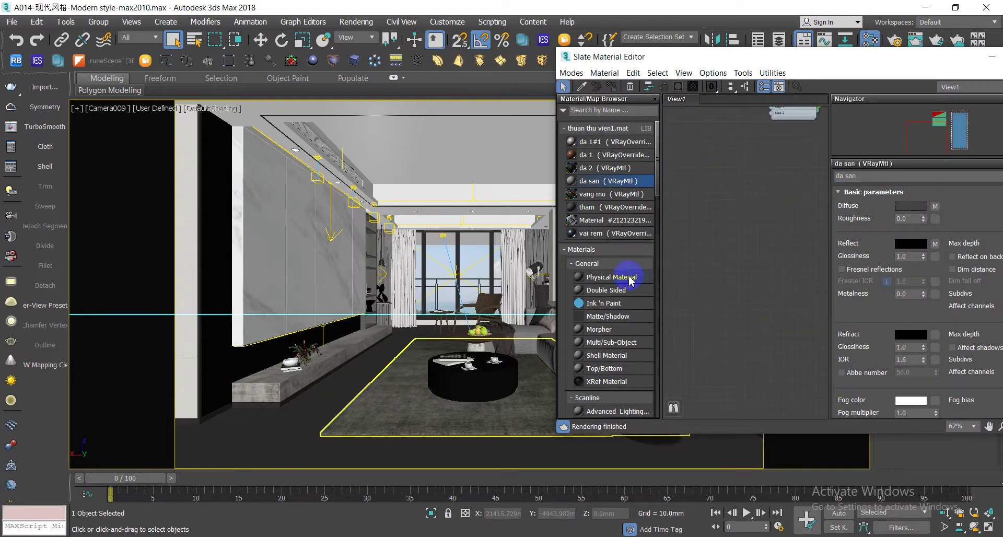
Select the curtain group, isolate it with Alt+Q, and ungroup it
{"action": "left_click", "coordinate": [402, 284]}
{"action": "left_click", "coordinate": [405, 266]}
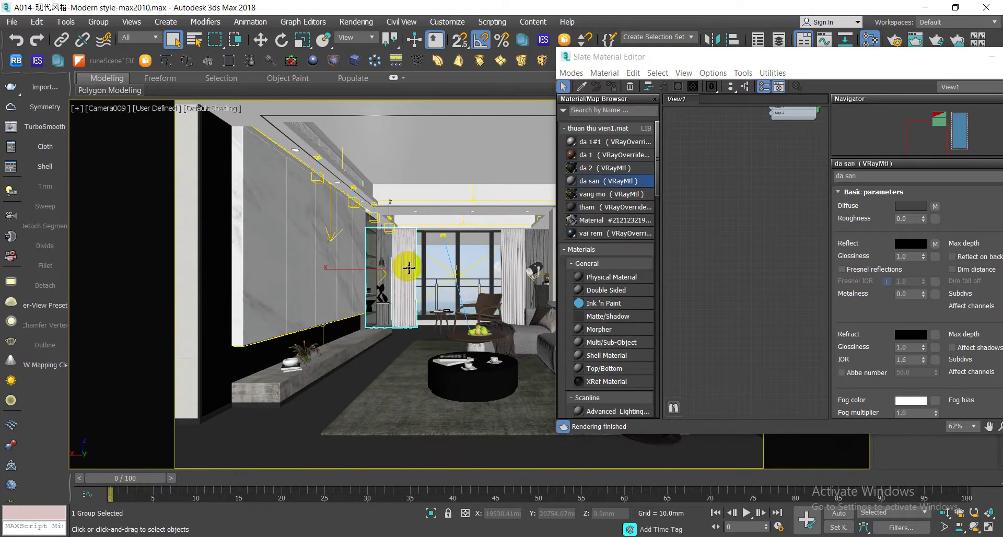
{"action": "key", "text": "alt+q"}
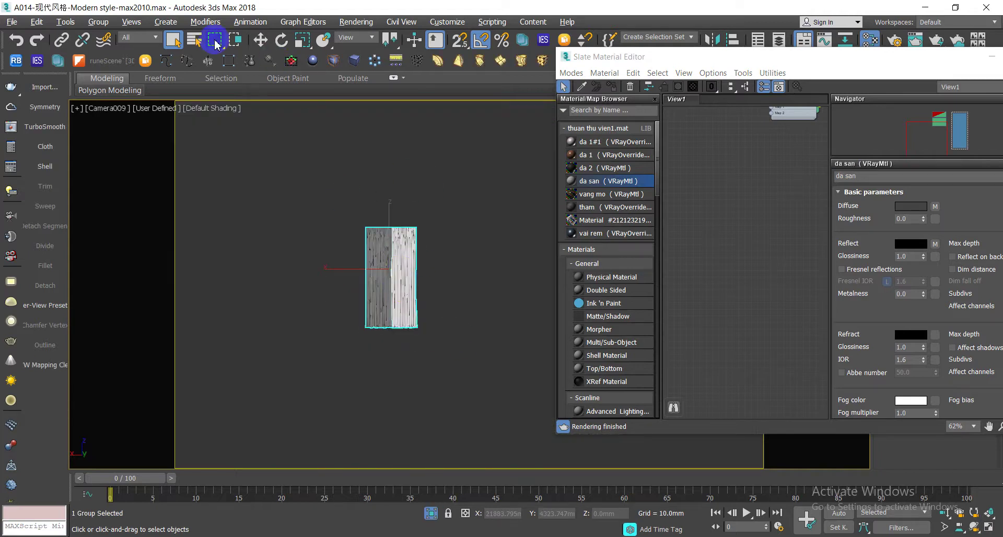
{"action": "left_click", "coordinate": [109, 27]}
{"action": "left_click", "coordinate": [118, 148]}
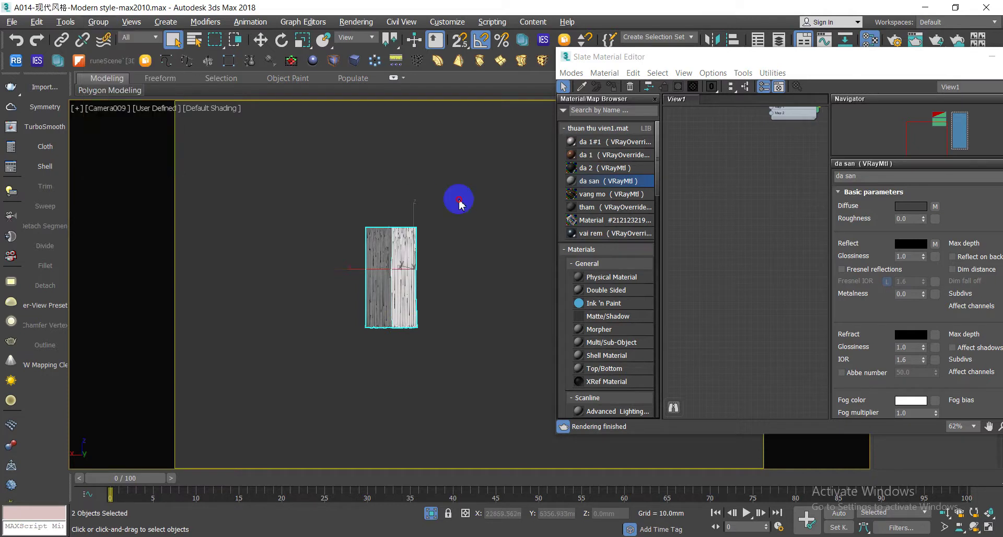
End isolation, select both curtain panels, isolate them with Alt+Q, and clear the selection
{"action": "left_click", "coordinate": [412, 262]}
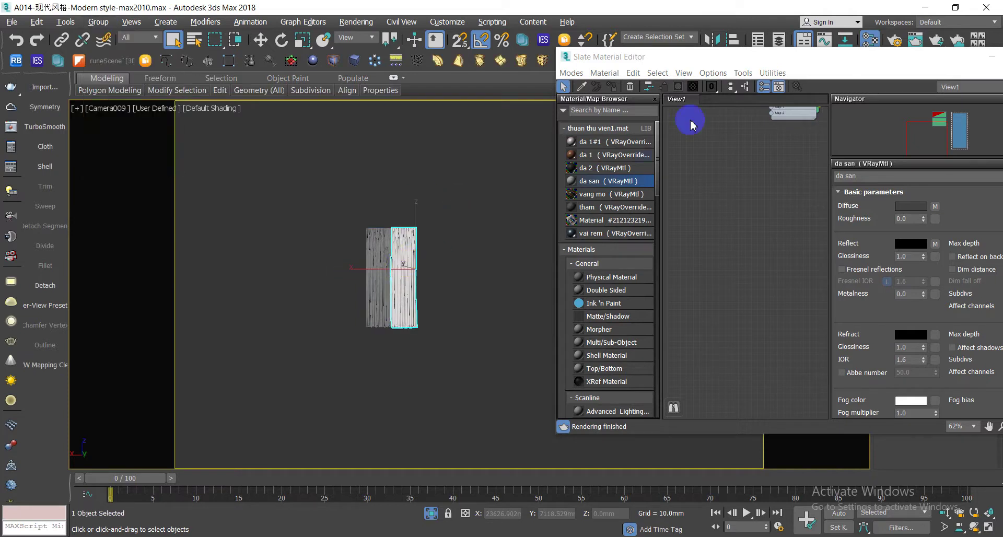
{"action": "left_click_drag", "start_coordinate": [669, 57], "coordinate": [876, 64]}
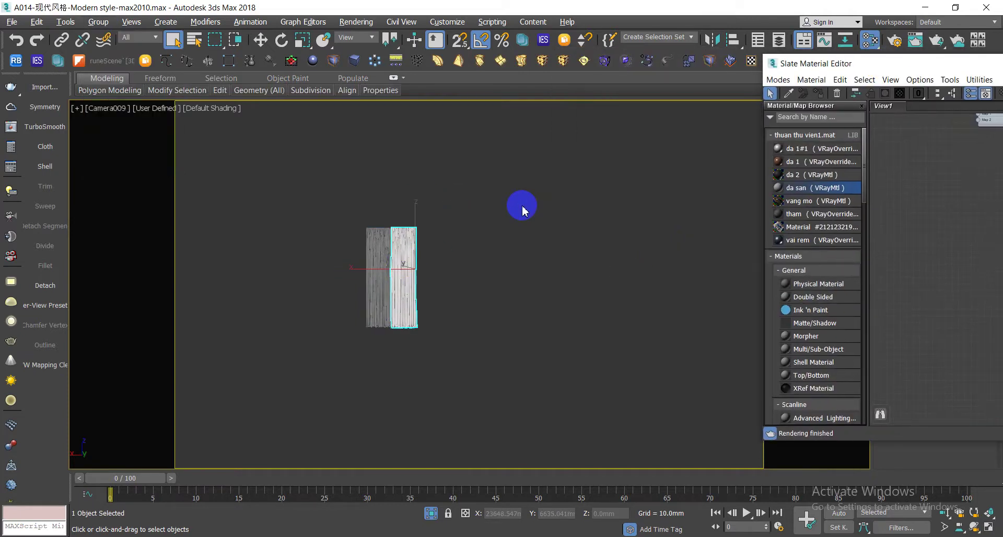
{"action": "right_click", "coordinate": [522, 210]}
{"action": "left_click", "coordinate": [554, 130]}
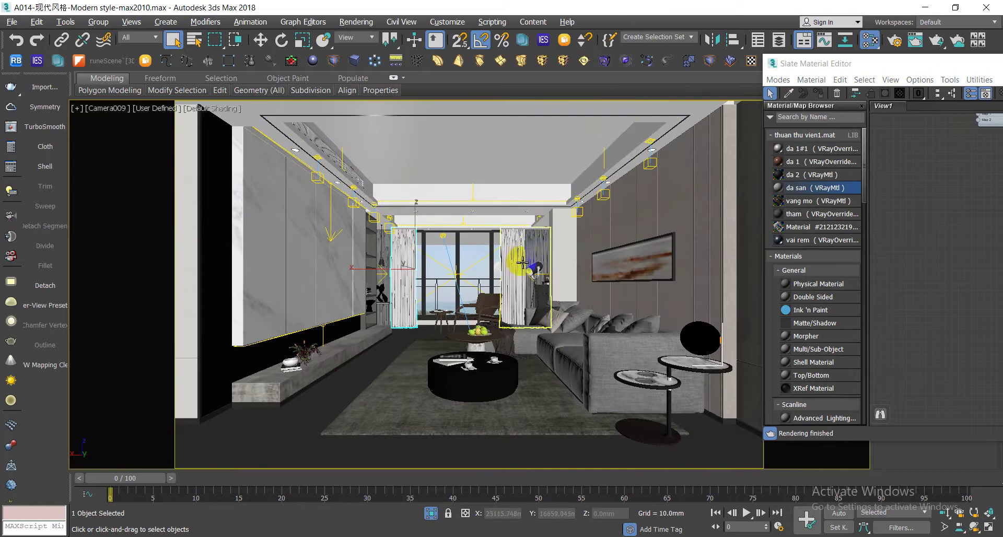
{"action": "left_click", "coordinate": [519, 261], "text": "ctrl"}
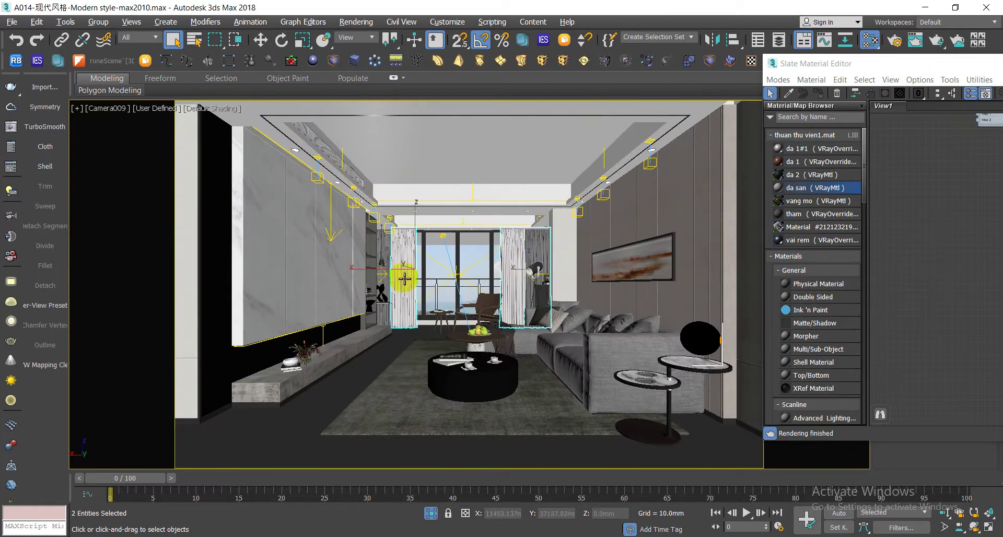
{"action": "left_click", "coordinate": [389, 315], "text": "ctrl"}
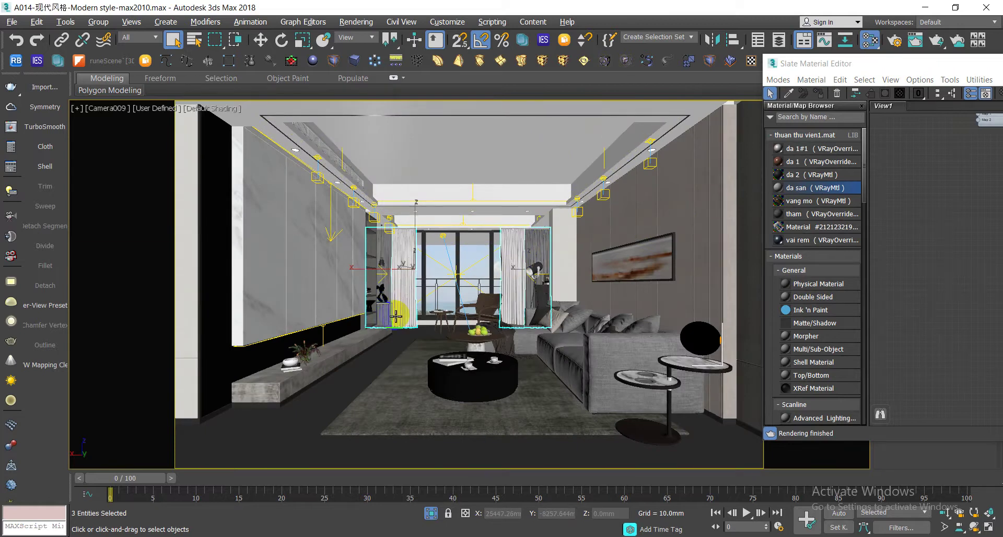
{"action": "key", "text": "alt+q"}
{"action": "left_click", "coordinate": [630, 355]}
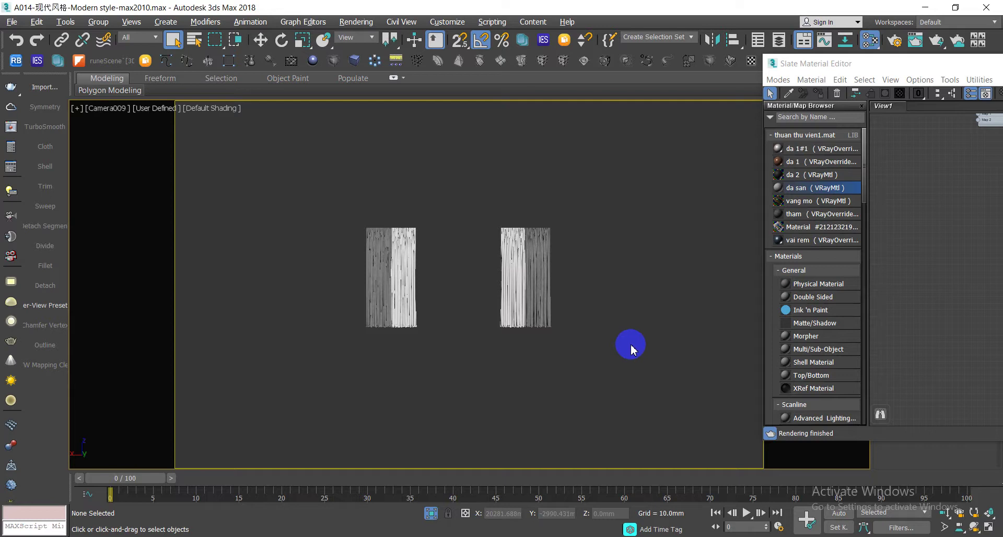
{"action": "key", "text": "m"}
{"action": "key", "text": "m"}
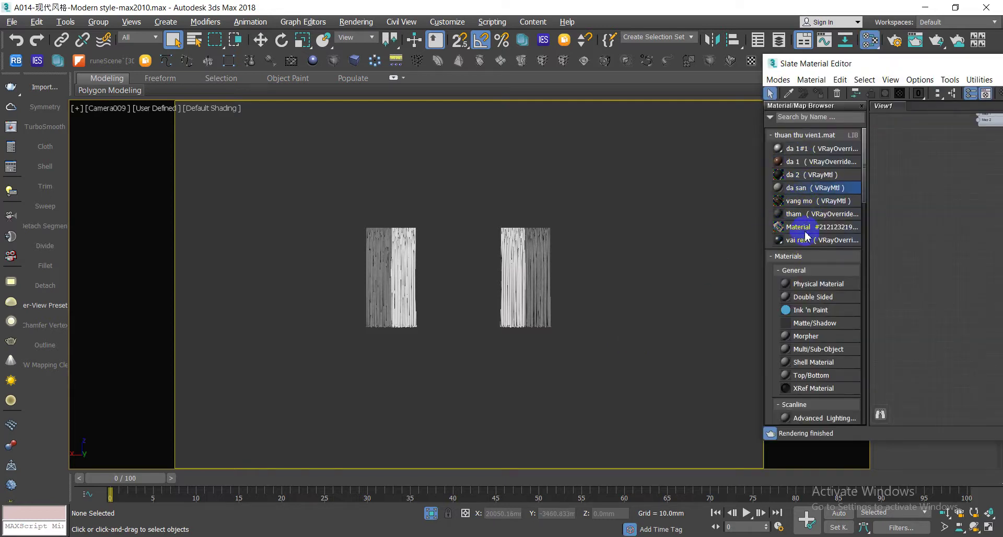
Widen the Slate Material Editor and pan its node graph to the curtain materials
{"action": "scroll", "coordinate": [784, 231], "scroll_direction": "down", "scroll_amount": 3}
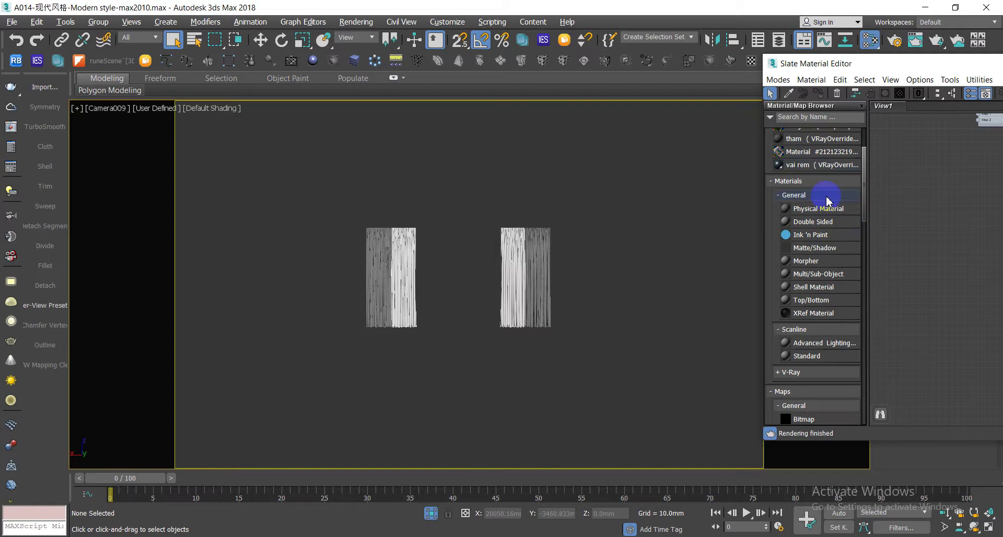
{"action": "left_click_drag", "start_coordinate": [799, 63], "coordinate": [504, 73]}
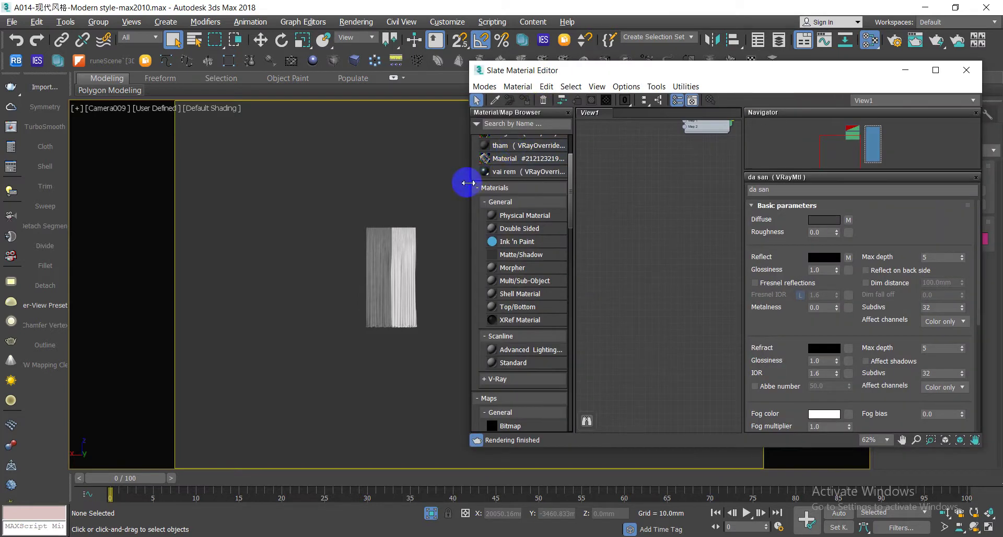
{"action": "left_click_drag", "start_coordinate": [469, 183], "coordinate": [363, 181]}
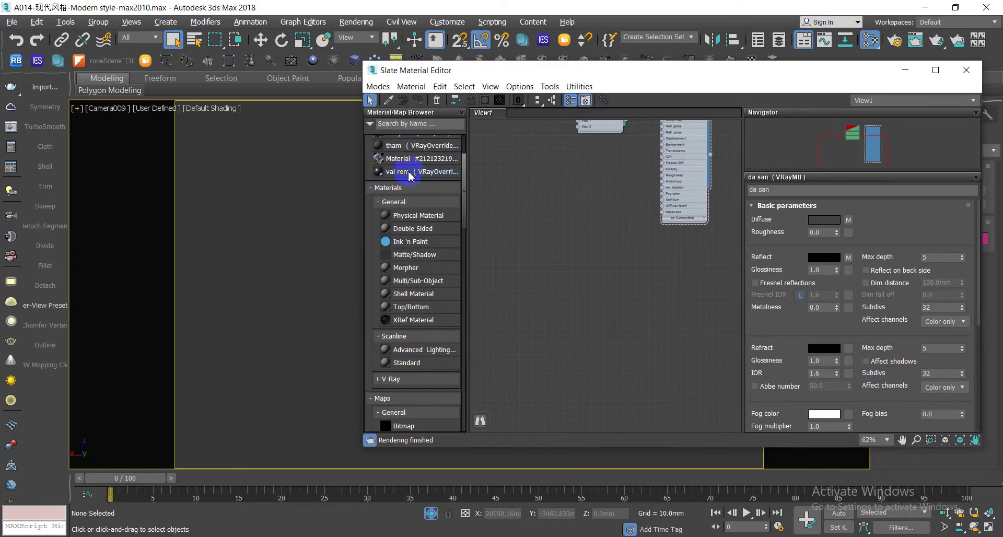
{"action": "middle_click_drag", "start_coordinate": [570, 256], "coordinate": [556, 204]}
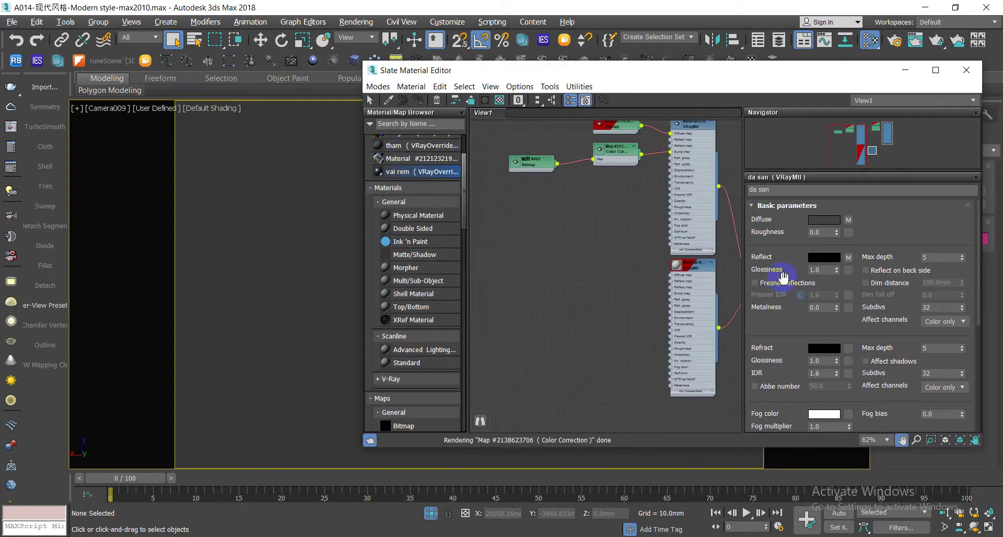
{"action": "scroll", "coordinate": [535, 329], "scroll_direction": "down", "scroll_amount": 2}
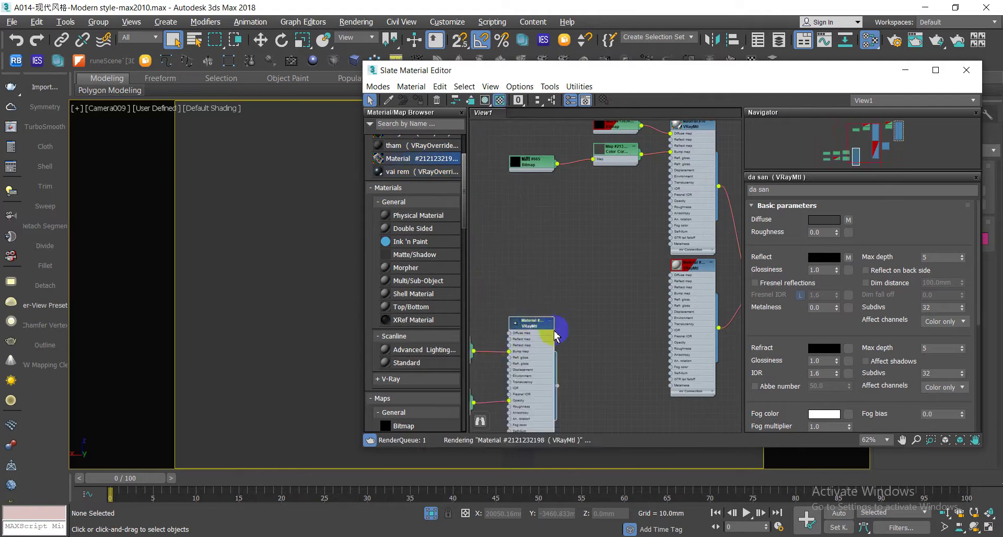
{"action": "scroll", "coordinate": [568, 290], "scroll_direction": "down", "scroll_amount": 3}
{"action": "left_click_drag", "start_coordinate": [517, 70], "coordinate": [669, 69]}
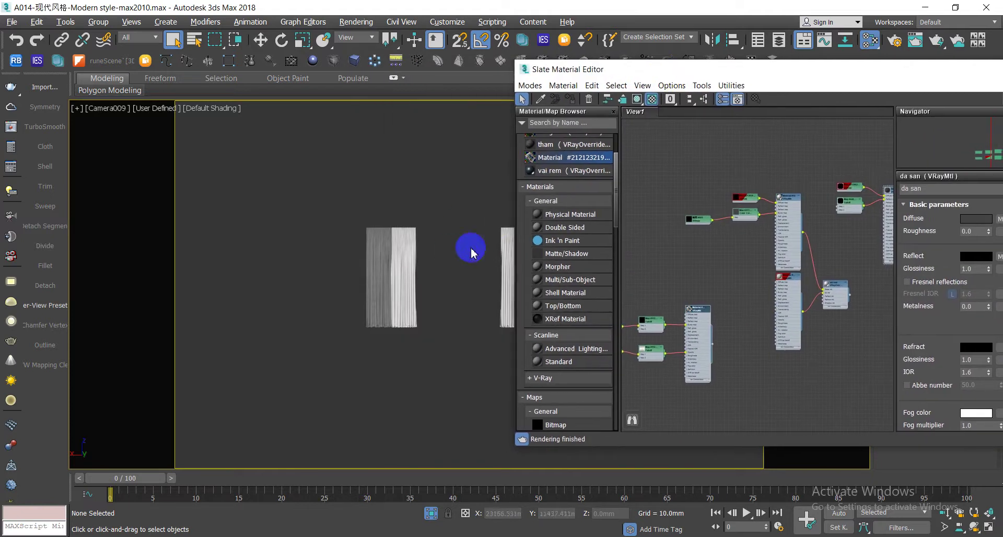
Select the right and middle curtains and wire the curtain VRayMtl onto them
{"action": "left_click", "coordinate": [502, 223]}
{"action": "left_click", "coordinate": [408, 287], "text": "ctrl"}
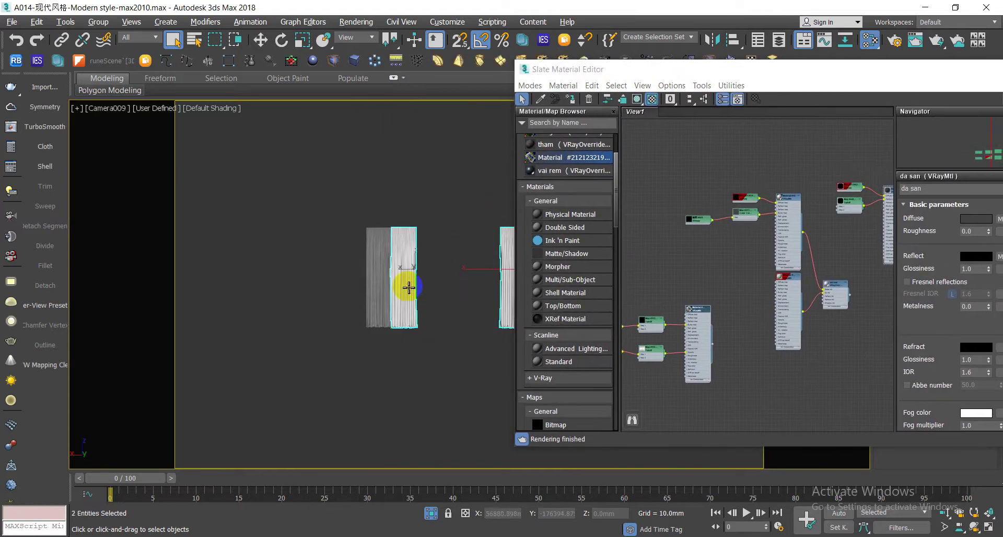
{"action": "scroll", "coordinate": [700, 350], "scroll_direction": "up", "scroll_amount": 1}
{"action": "scroll", "coordinate": [713, 343], "scroll_direction": "up", "scroll_amount": 2}
{"action": "scroll", "coordinate": [721, 351], "scroll_direction": "up", "scroll_amount": 2}
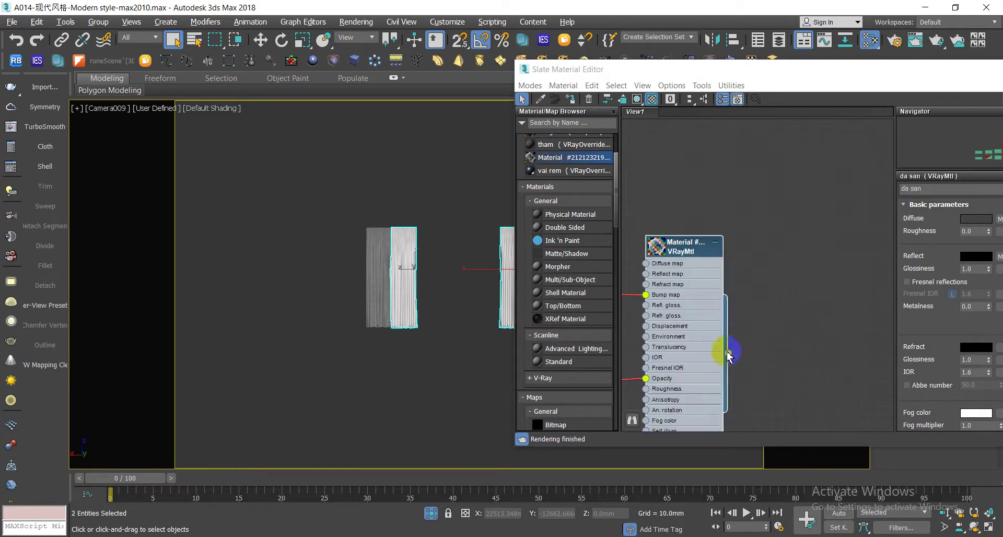
{"action": "scroll", "coordinate": [729, 357], "scroll_direction": "up", "scroll_amount": 1}
{"action": "mouse_move", "coordinate": [728, 353]}
{"action": "left_mouse_down"}
{"action": "mouse_move", "coordinate": [448, 269]}
{"action": "mouse_move", "coordinate": [410, 282]}
{"action": "mouse_move", "coordinate": [759, 278]}
{"action": "left_mouse_up"}
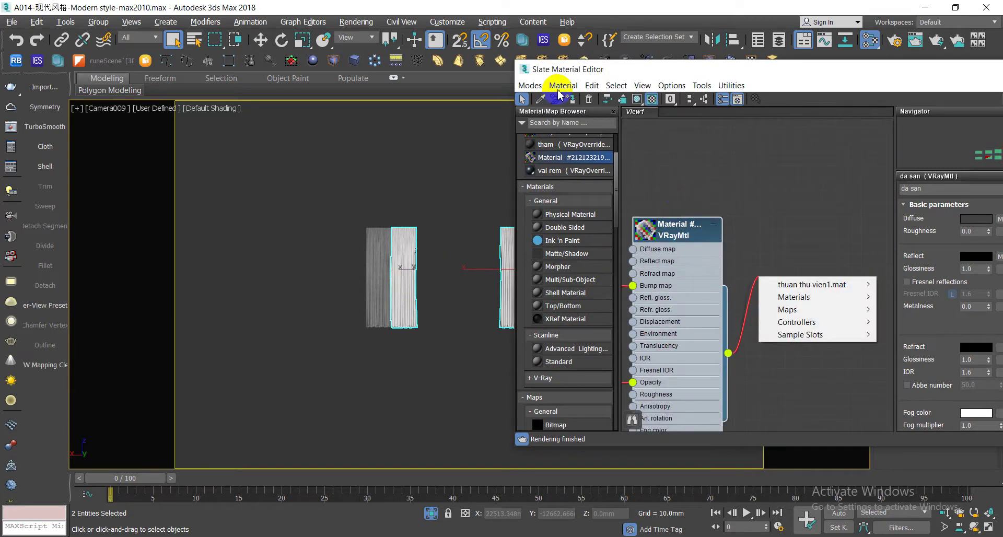
{"action": "key", "text": "Escape"}
Unhide all objects, then select and isolate the right curtain group
{"action": "left_click", "coordinate": [372, 256]}
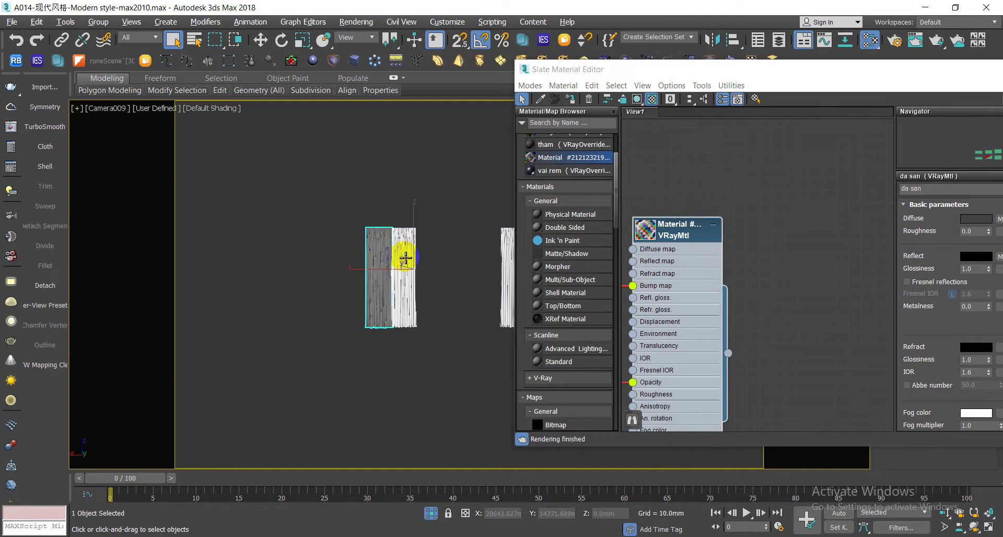
{"action": "left_click_drag", "start_coordinate": [620, 72], "coordinate": [770, 96]}
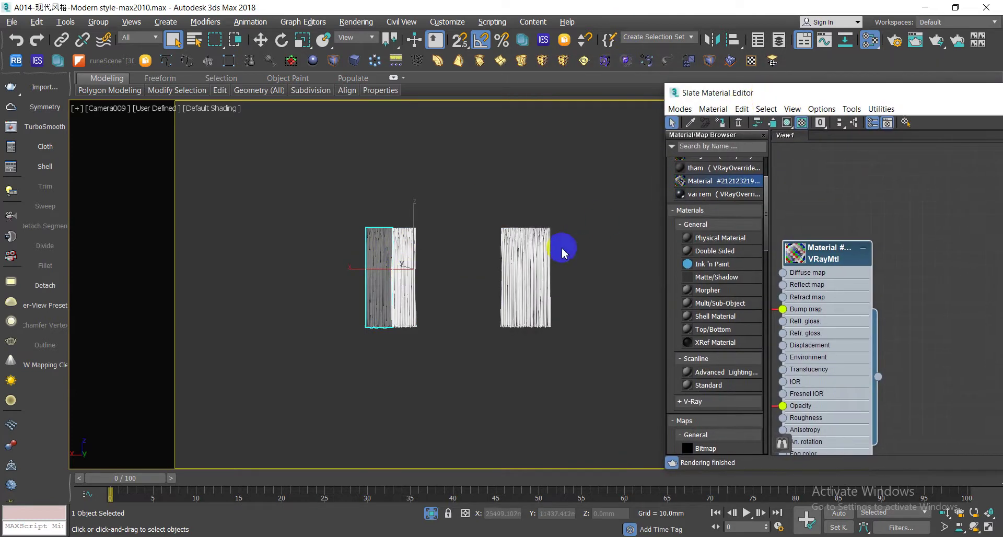
{"action": "right_click", "coordinate": [519, 160]}
{"action": "left_click", "coordinate": [550, 95]}
{"action": "left_click", "coordinate": [525, 274]}
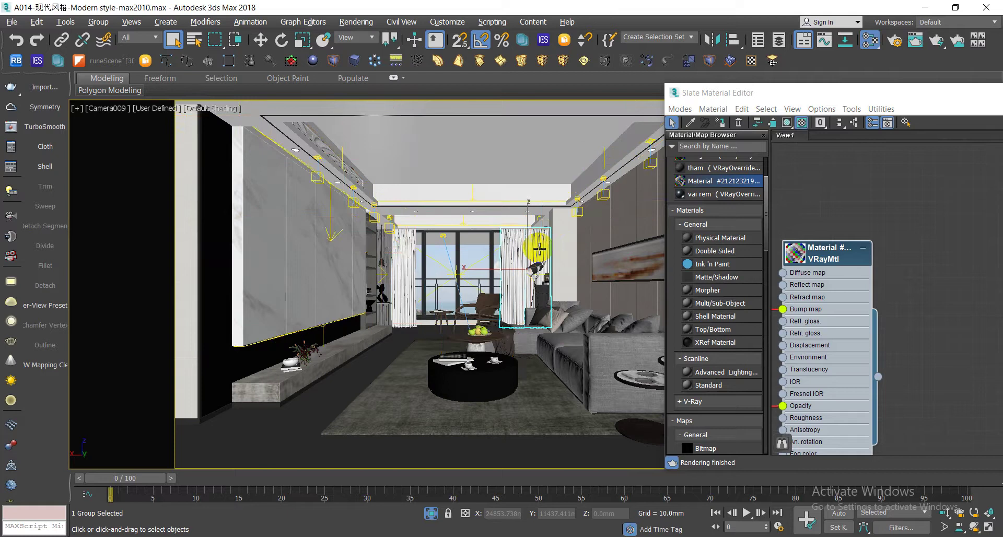
{"action": "key", "text": "alt+q"}
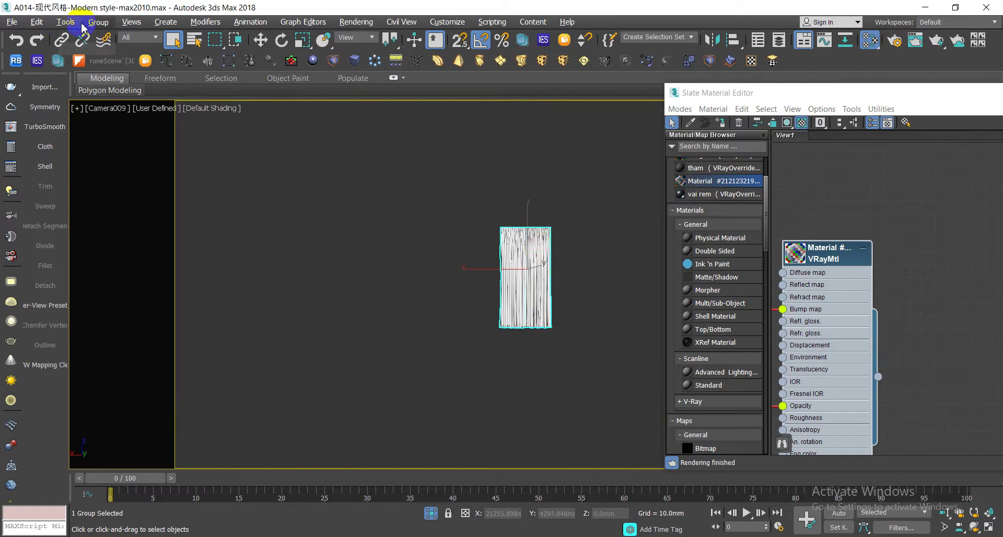
Ungroup the right curtain, select its panel, and pan the node graph to the vai rem override
{"action": "left_click", "coordinate": [98, 22]}
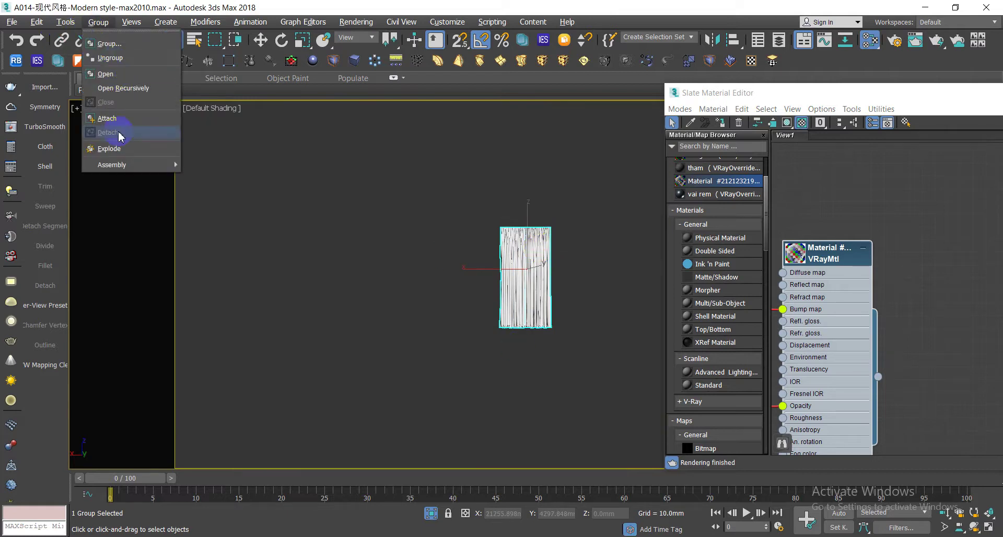
{"action": "left_click", "coordinate": [113, 58]}
{"action": "left_click", "coordinate": [558, 278]}
{"action": "left_click", "coordinate": [543, 269]}
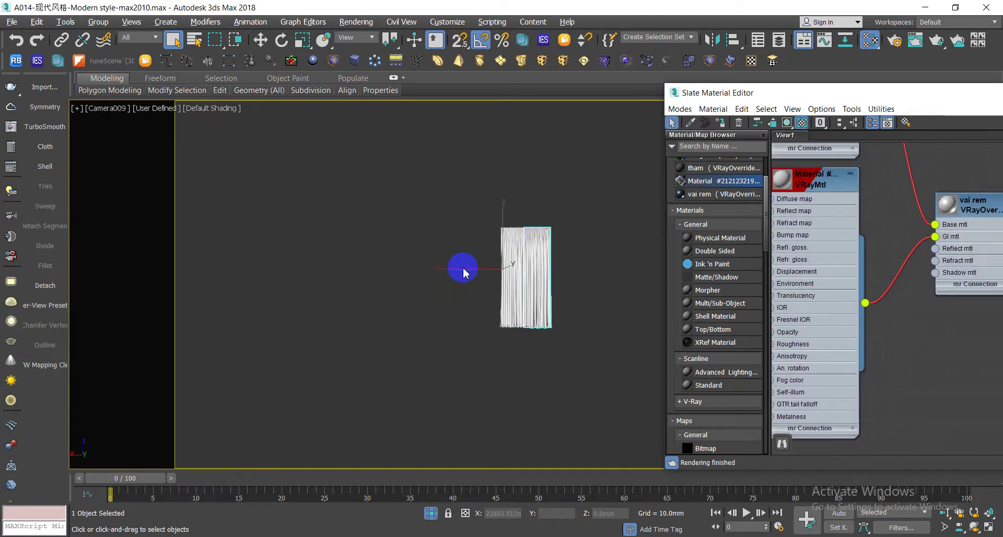
{"action": "left_click_drag", "start_coordinate": [780, 235], "coordinate": [536, 265]}
{"action": "scroll", "coordinate": [870, 230], "scroll_direction": "down", "scroll_amount": 5}
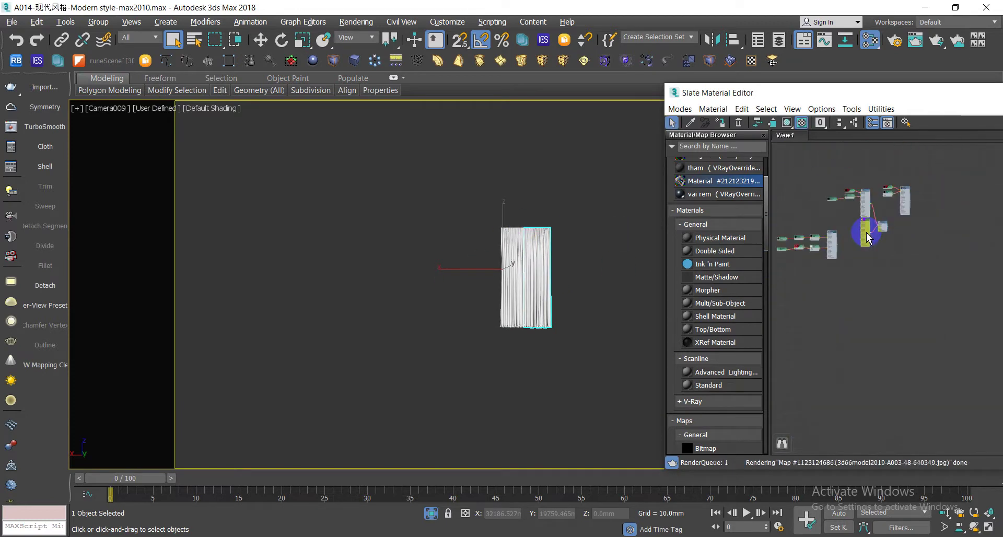
Lay out the material nodes vertically and pan the node graph to the da san material
{"action": "left_click", "coordinate": [840, 123]}
{"action": "scroll", "coordinate": [852, 347], "scroll_direction": "up", "scroll_amount": 3}
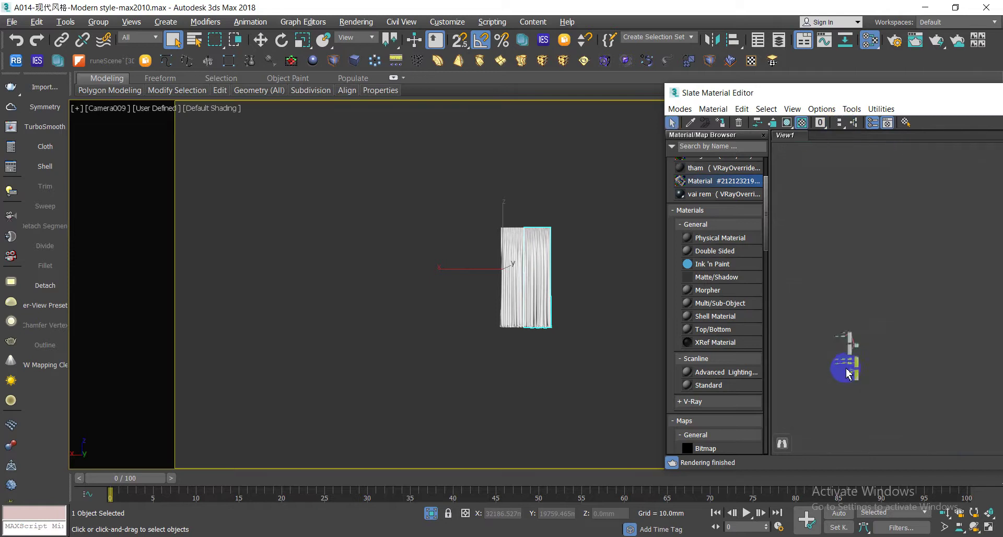
{"action": "scroll", "coordinate": [855, 325], "scroll_direction": "up", "scroll_amount": 1}
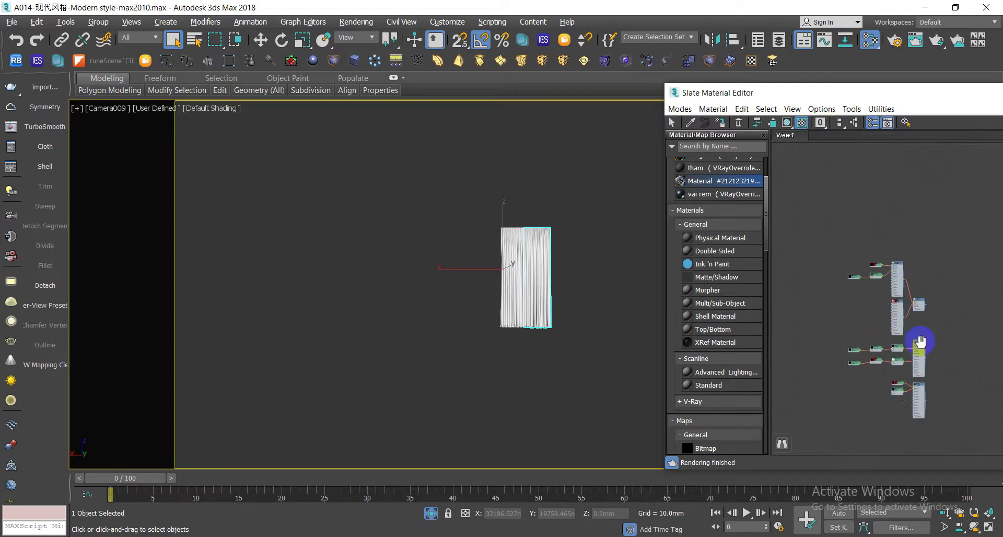
{"action": "scroll", "coordinate": [920, 372], "scroll_direction": "up", "scroll_amount": 2}
{"action": "mouse_move", "coordinate": [921, 371]}
{"action": "middle_mouse_down"}
{"action": "mouse_move", "coordinate": [869, 296]}
{"action": "mouse_move", "coordinate": [833, 319]}
{"action": "middle_mouse_up"}
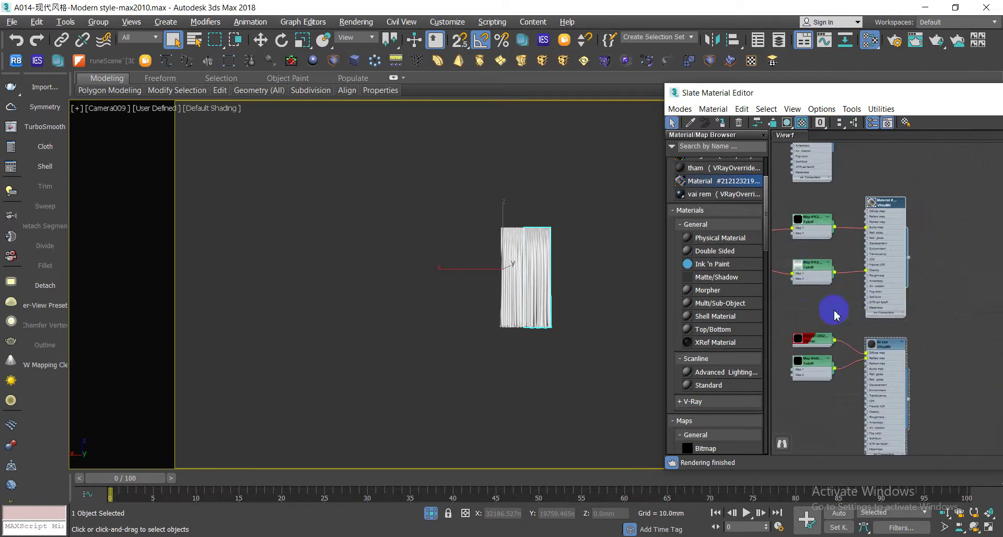
{"action": "scroll", "coordinate": [889, 354], "scroll_direction": "down", "scroll_amount": 2}
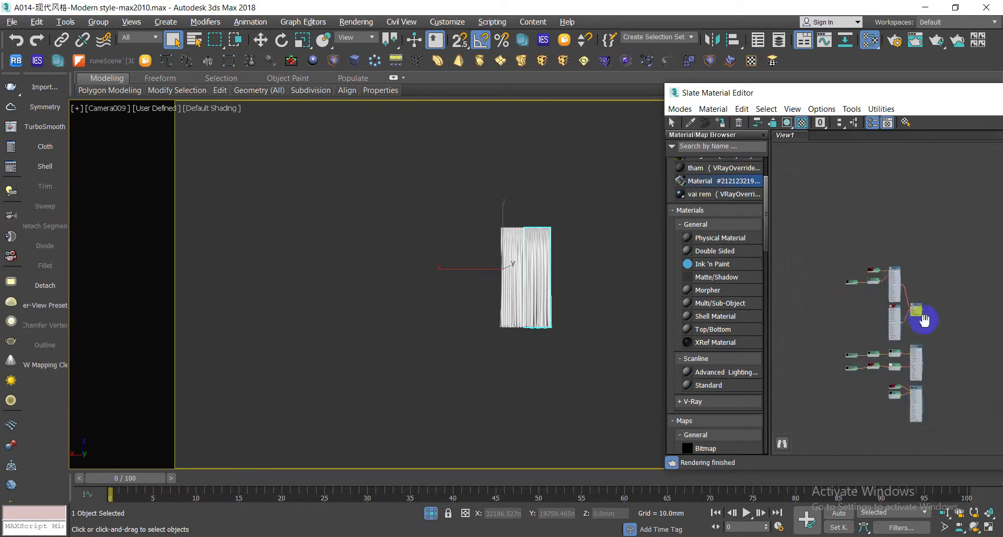
{"action": "scroll", "coordinate": [930, 298], "scroll_direction": "up", "scroll_amount": 3}
{"action": "middle_click_drag", "start_coordinate": [936, 309], "coordinate": [913, 192]}
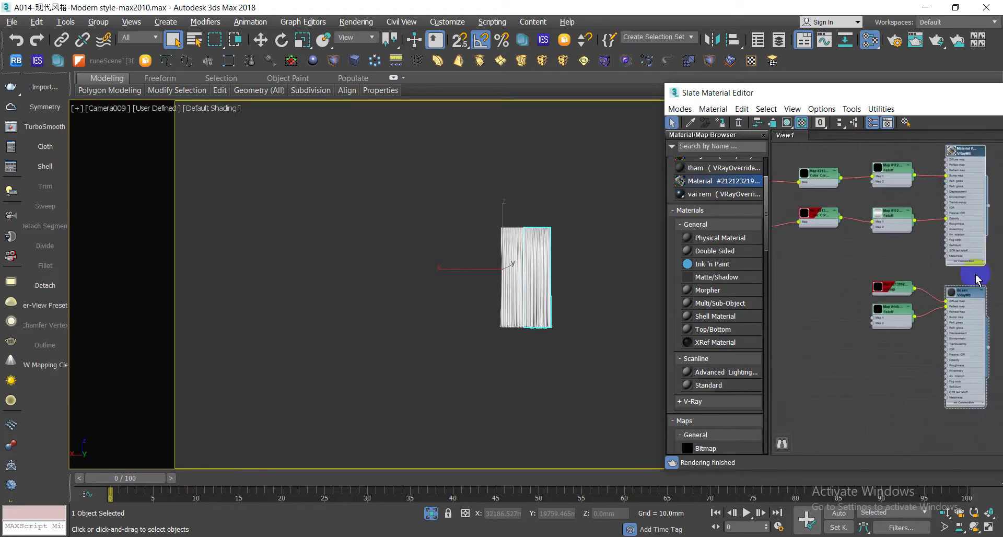
{"action": "scroll", "coordinate": [976, 280], "scroll_direction": "up", "scroll_amount": 2}
{"action": "mouse_move", "coordinate": [910, 270]}
{"action": "middle_mouse_down"}
{"action": "mouse_move", "coordinate": [893, 270]}
{"action": "mouse_move", "coordinate": [820, 162]}
{"action": "middle_mouse_up"}
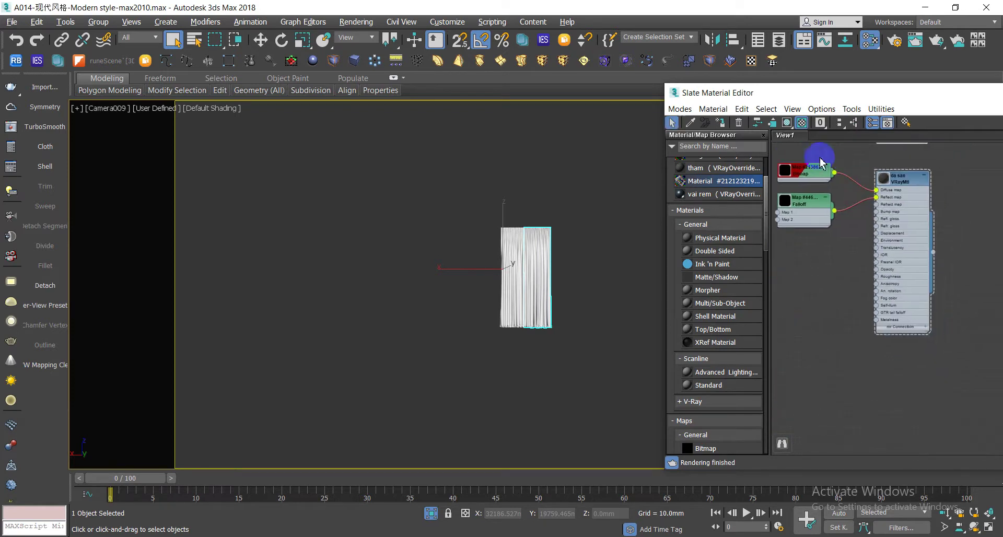
Bring vai rem #1 into the node view, assign it to the curtain, and deselect
{"action": "left_click_drag", "start_coordinate": [882, 356], "coordinate": [889, 384]}
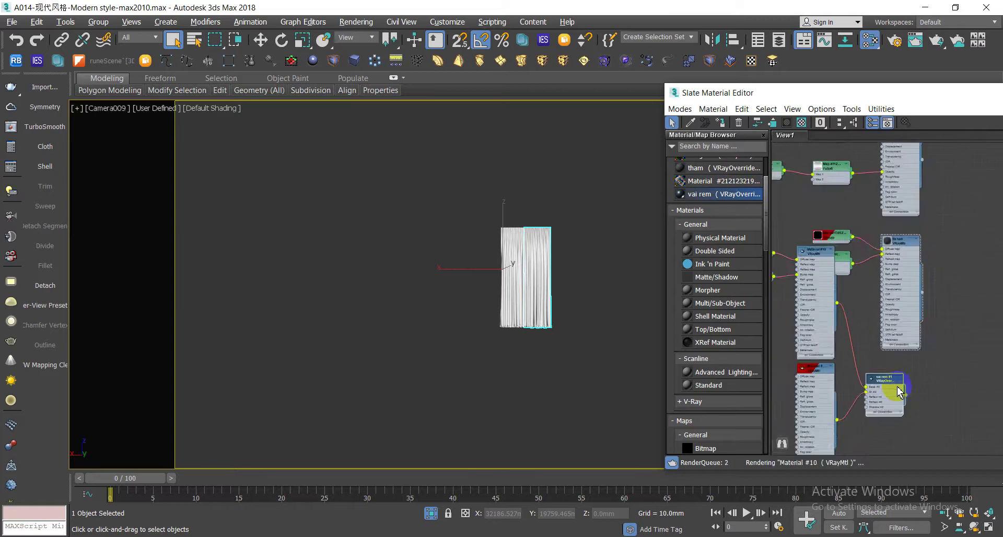
{"action": "right_click", "coordinate": [890, 385]}
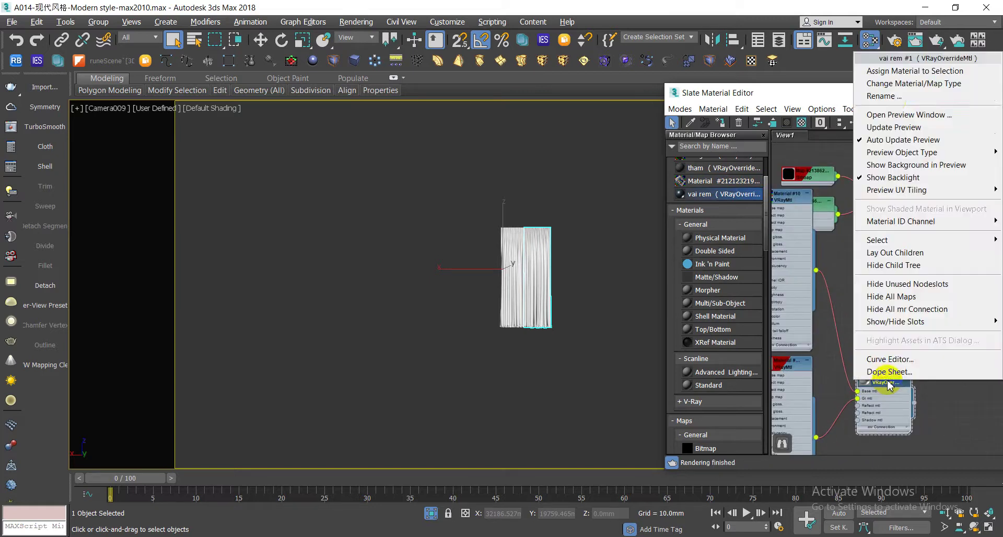
{"action": "left_click", "coordinate": [910, 71]}
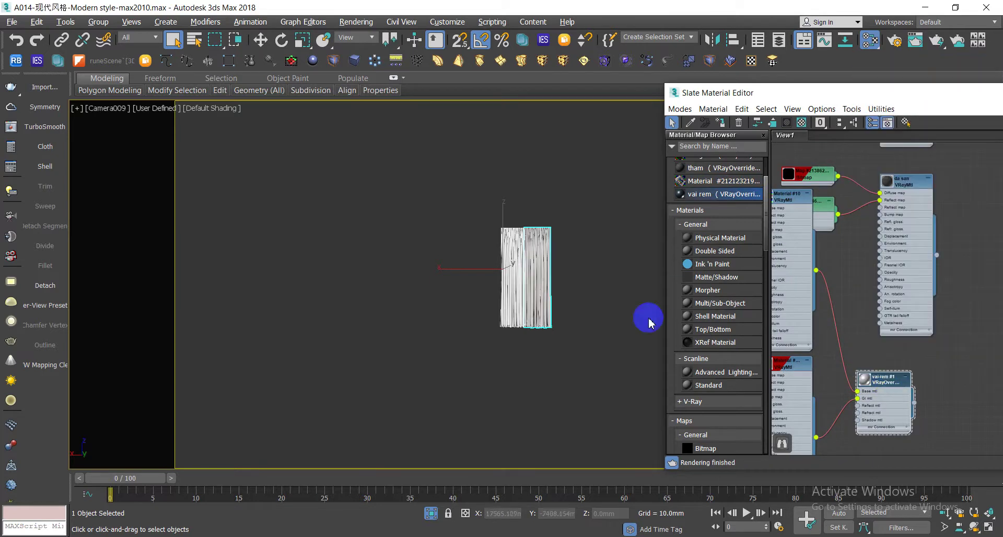
{"action": "left_click", "coordinate": [627, 329]}
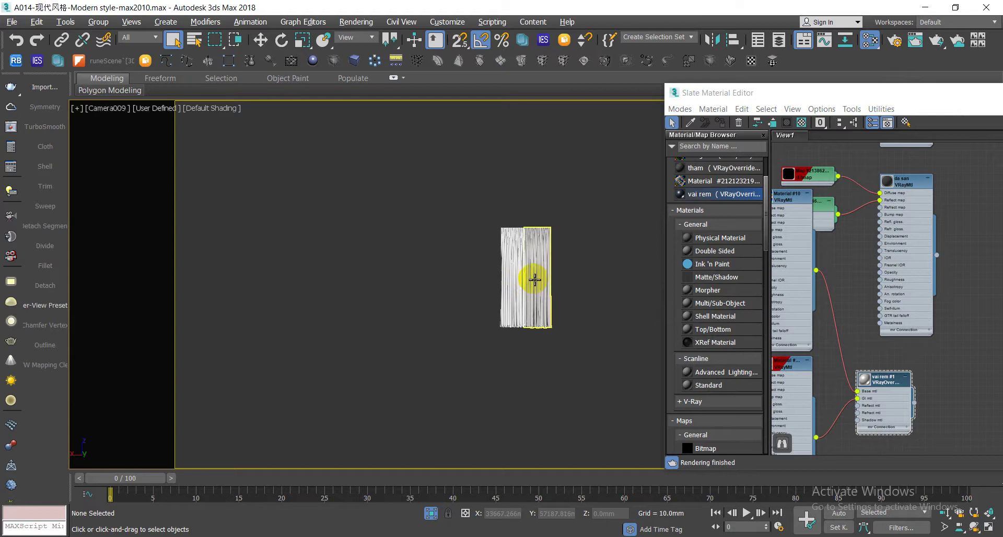
End the curtain isolation, select the sofa group, and isolate it with Alt+Q
{"action": "right_click", "coordinate": [403, 269]}
{"action": "left_click", "coordinate": [450, 196]}
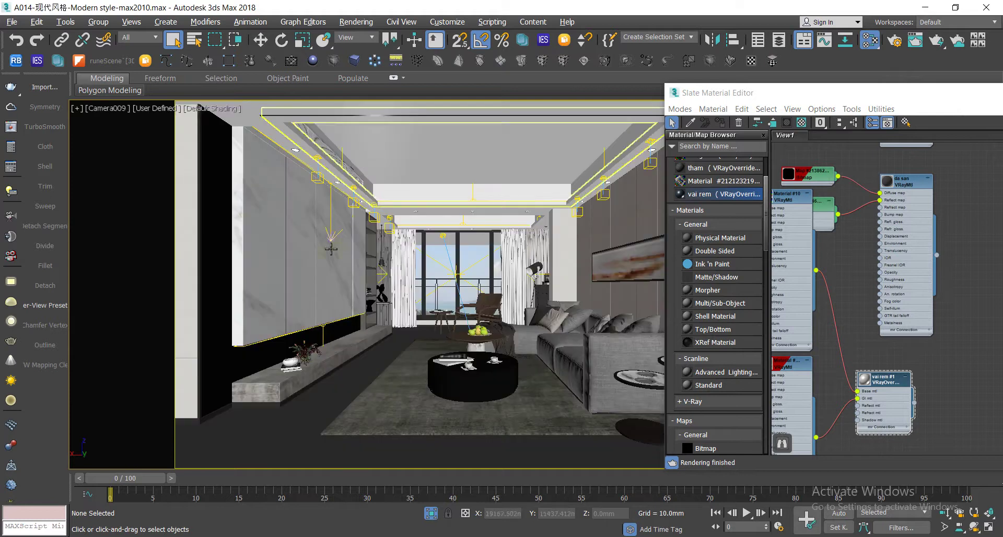
{"action": "left_click", "coordinate": [386, 256]}
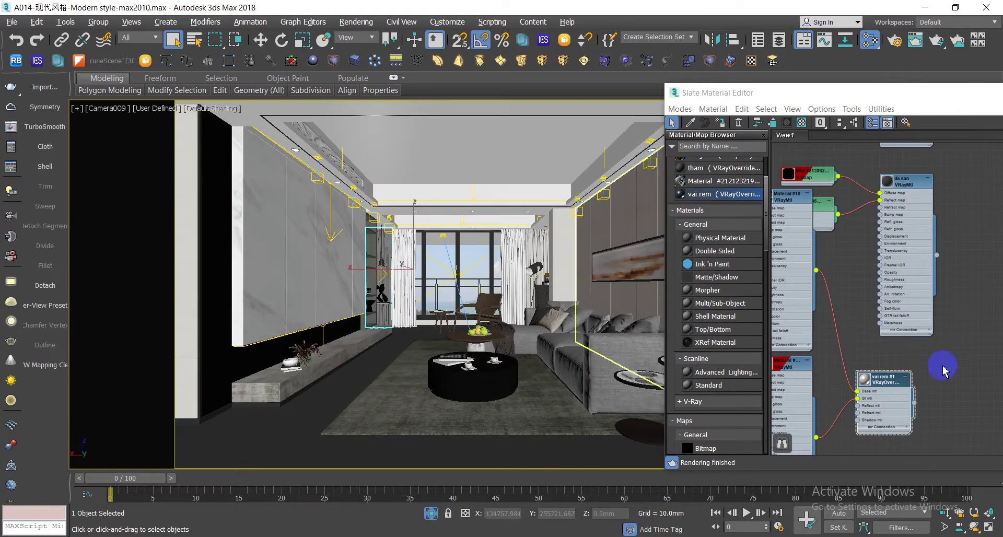
{"action": "left_click", "coordinate": [895, 380]}
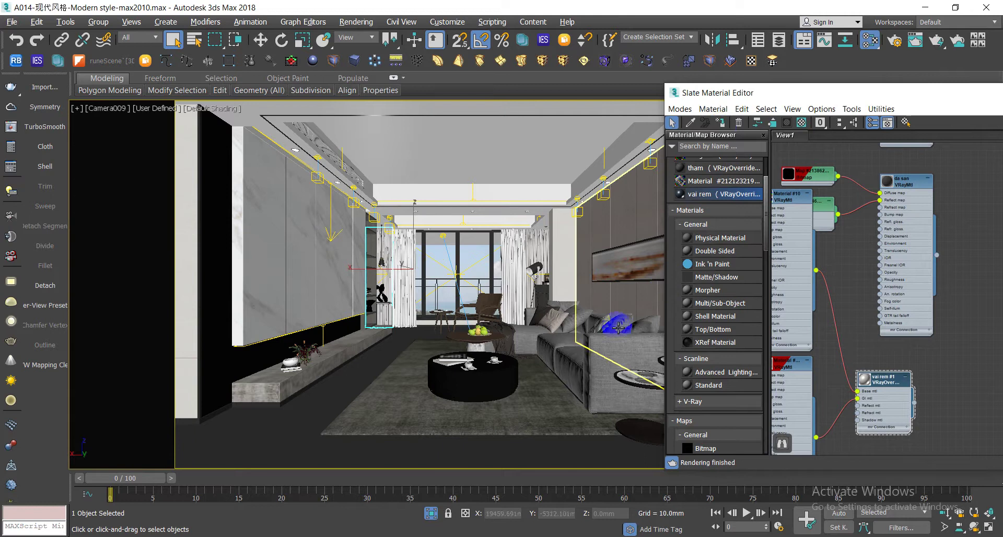
{"action": "left_click", "coordinate": [502, 416]}
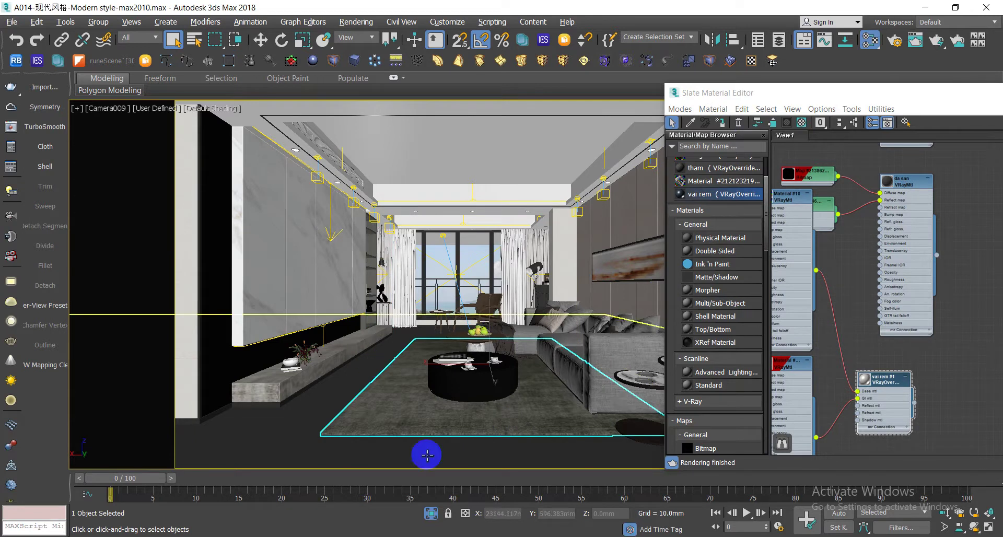
{"action": "left_click", "coordinate": [608, 355]}
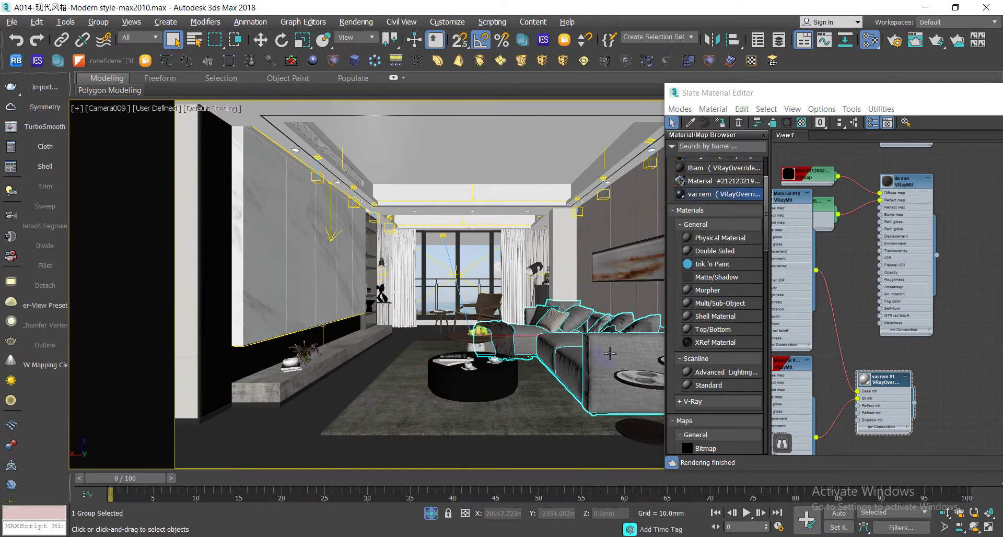
{"action": "key", "text": "alt+q"}
{"action": "left_click", "coordinate": [417, 430]}
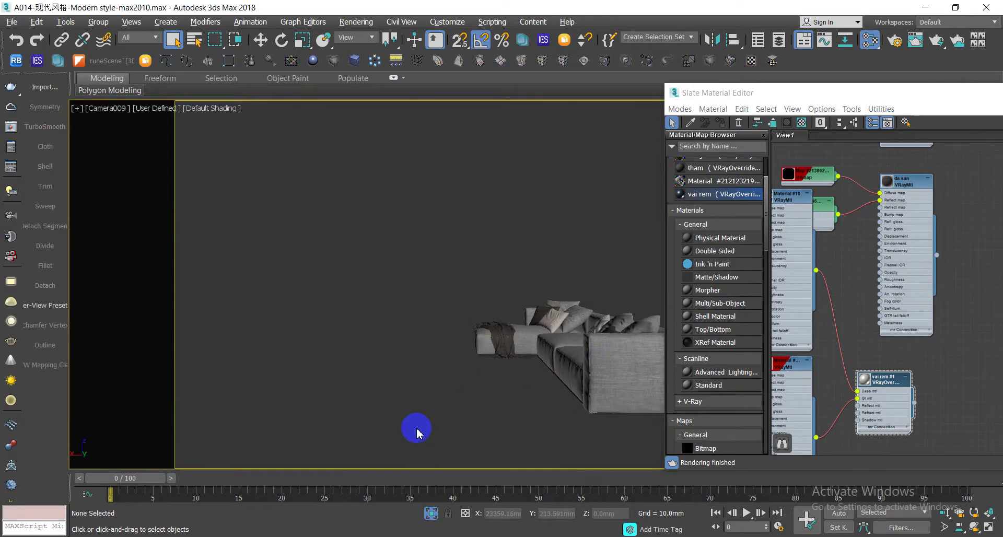
Switch to Top view, zoom to the sofa, orbit and pan to frame it, and select it
{"action": "key", "text": "t"}
{"action": "key", "text": "z"}
{"action": "middle_click_drag", "start_coordinate": [510, 347], "coordinate": [368, 336], "text": "alt"}
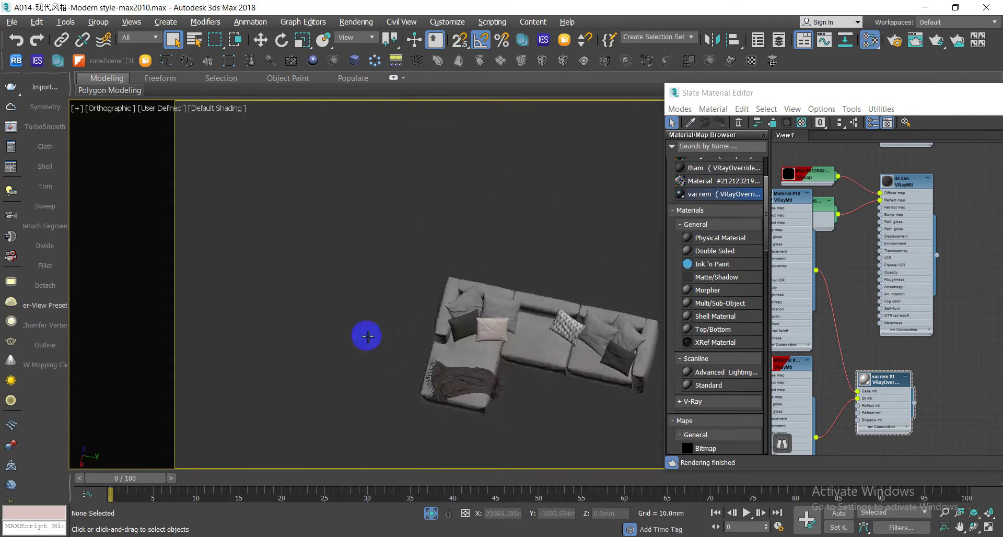
{"action": "scroll", "coordinate": [488, 340], "scroll_direction": "up", "scroll_amount": 2}
{"action": "middle_click_drag", "start_coordinate": [489, 340], "coordinate": [410, 303]}
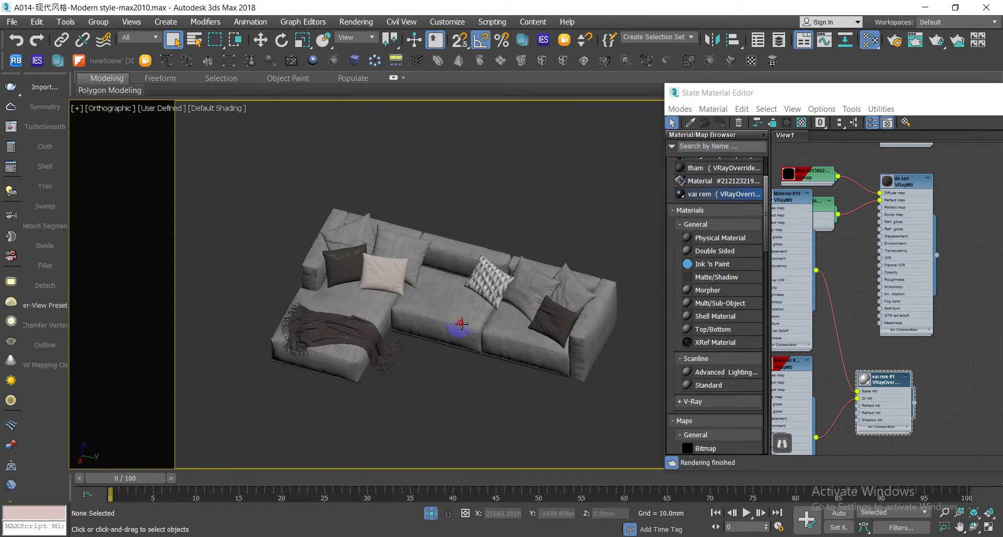
{"action": "left_click", "coordinate": [461, 324]}
Open the sofa group and select the middle and right seat cushions
{"action": "left_click", "coordinate": [98, 22]}
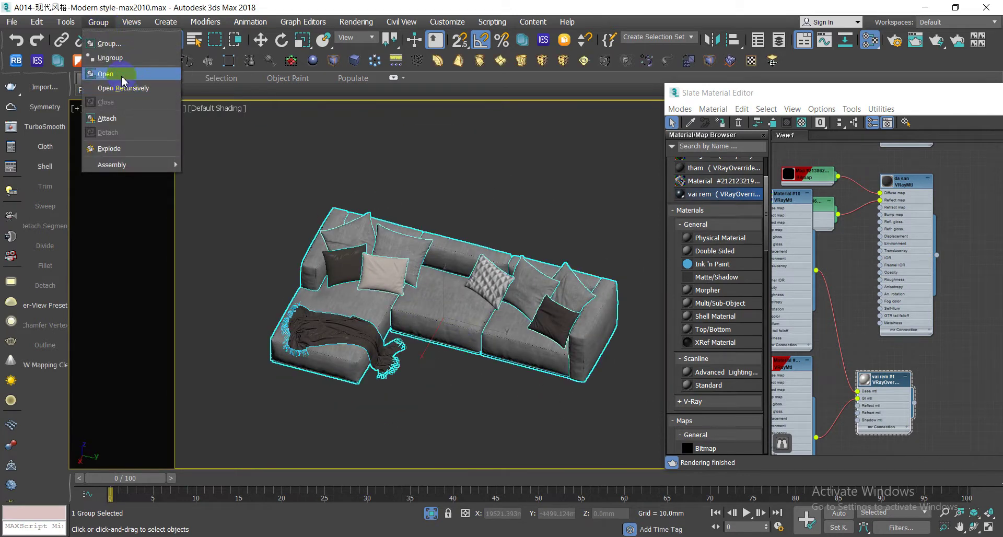
{"action": "left_click", "coordinate": [105, 74]}
{"action": "left_click", "coordinate": [448, 311]}
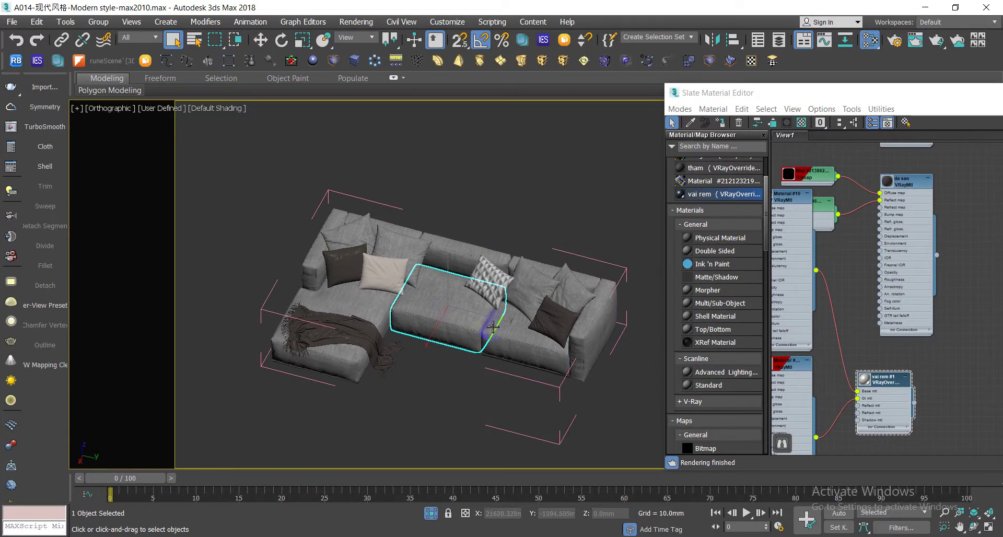
{"action": "left_click", "coordinate": [510, 332], "text": "ctrl"}
{"action": "scroll", "coordinate": [510, 332], "scroll_direction": "up", "scroll_amount": 5}
{"action": "scroll", "coordinate": [589, 309], "scroll_direction": "down", "scroll_amount": 10}
{"action": "scroll", "coordinate": [601, 293], "scroll_direction": "down", "scroll_amount": 5}
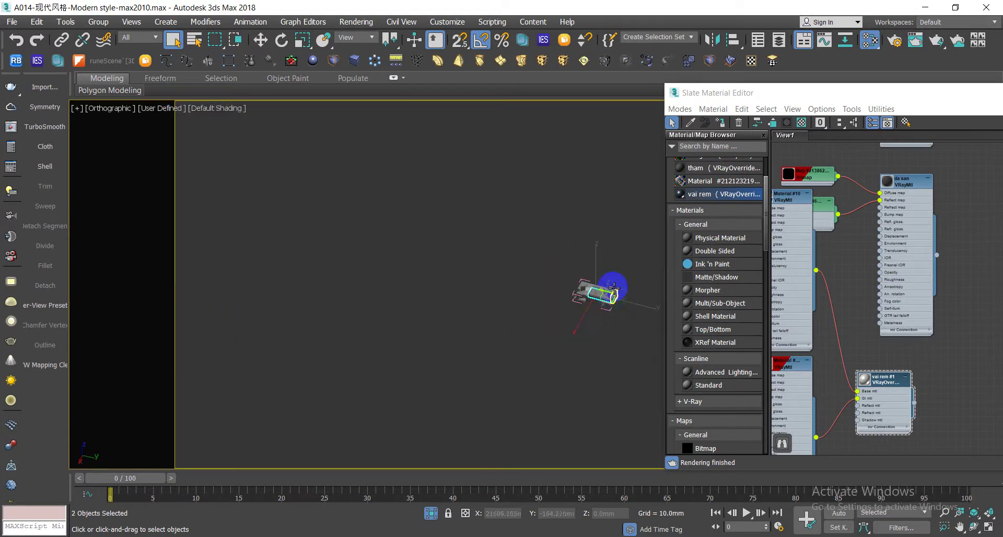
{"action": "scroll", "coordinate": [613, 302], "scroll_direction": "down", "scroll_amount": 5}
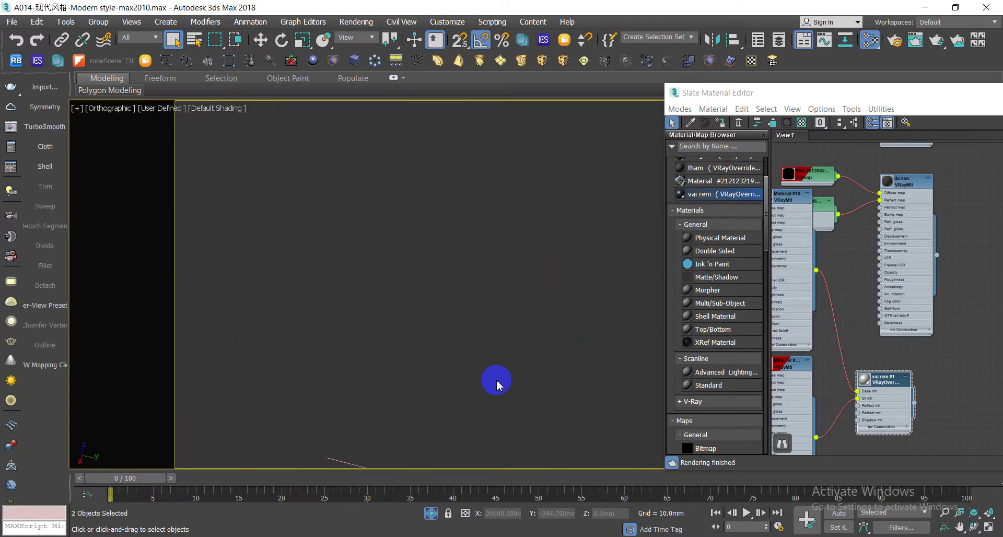
{"action": "scroll", "coordinate": [491, 387], "scroll_direction": "up", "scroll_amount": 5}
{"action": "scroll", "coordinate": [478, 340], "scroll_direction": "up", "scroll_amount": 5}
{"action": "scroll", "coordinate": [492, 251], "scroll_direction": "up", "scroll_amount": 5}
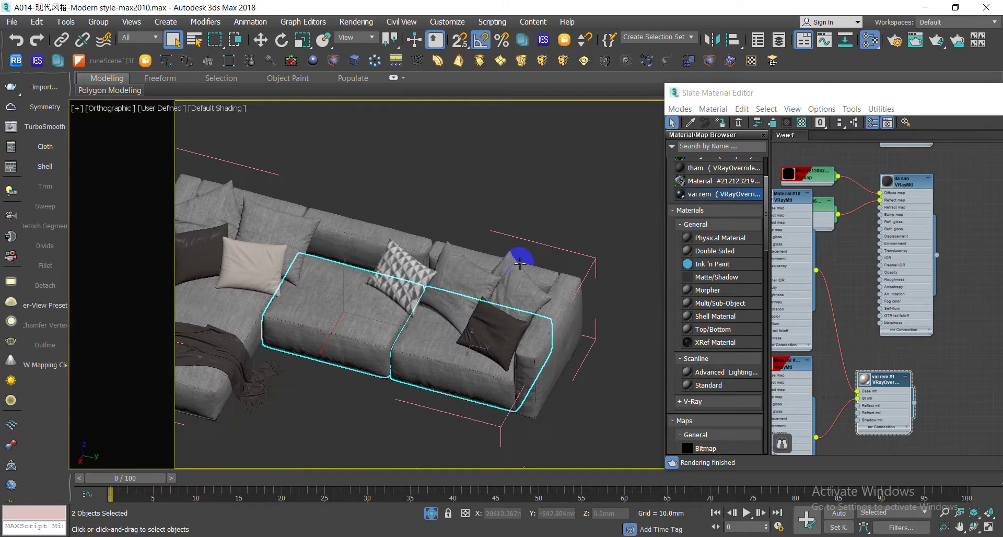
Add both armrests, the right back cushion and the chaise seat cushion to the selection
{"action": "left_click", "coordinate": [567, 290], "text": "ctrl"}
{"action": "left_click", "coordinate": [543, 275], "text": "ctrl"}
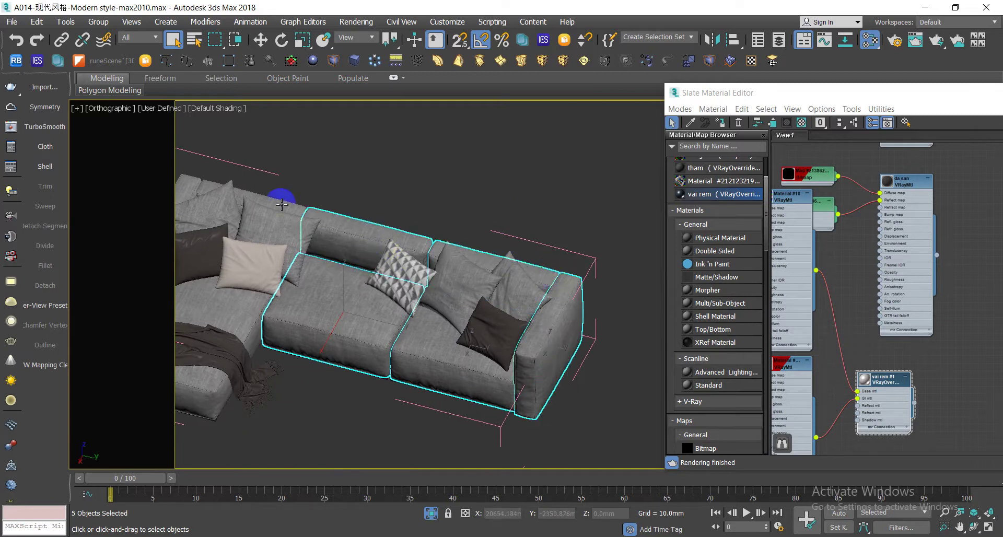
{"action": "middle_click_drag", "start_coordinate": [272, 201], "coordinate": [381, 190]}
{"action": "left_click", "coordinate": [268, 239], "text": "ctrl"}
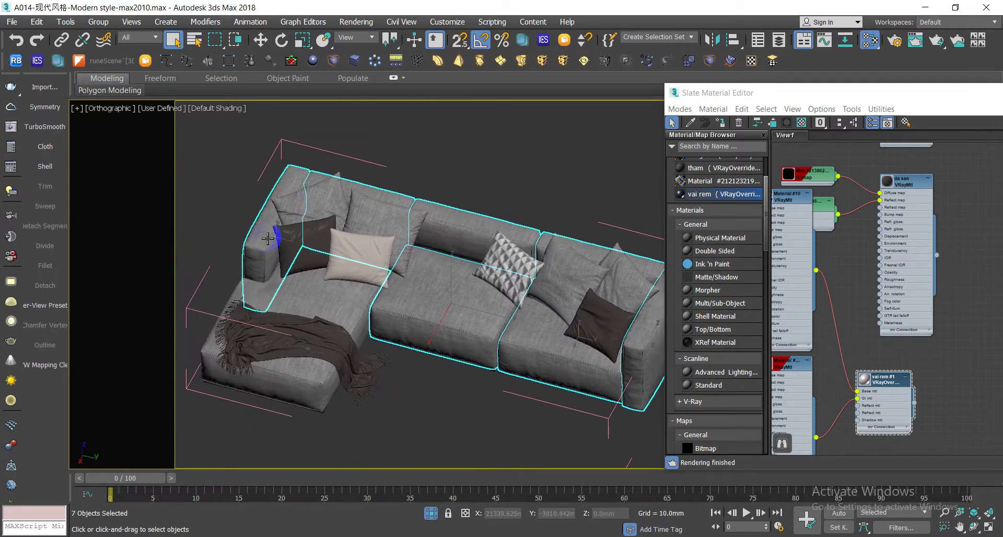
{"action": "left_click", "coordinate": [308, 301], "text": "ctrl"}
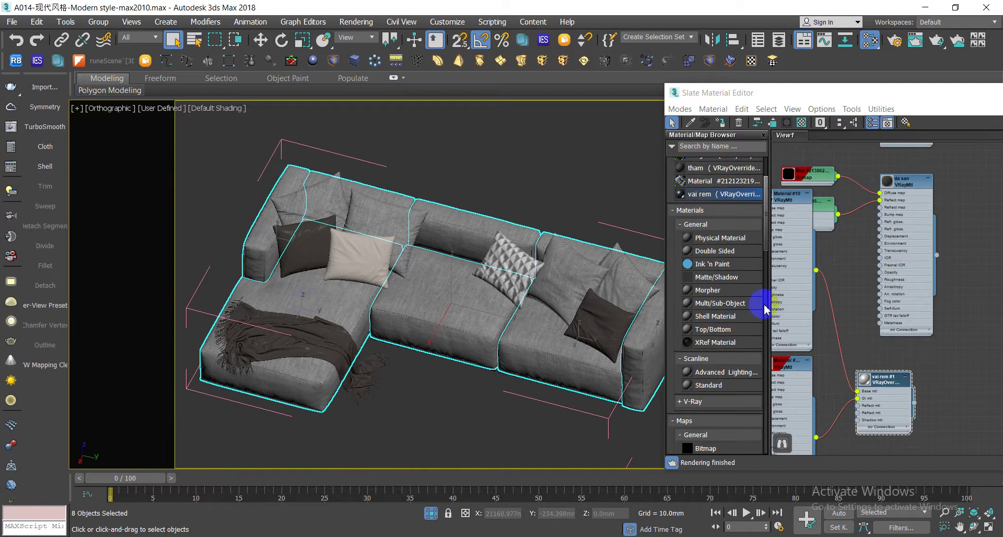
{"action": "scroll", "coordinate": [853, 329], "scroll_direction": "down", "scroll_amount": 3}
{"action": "scroll", "coordinate": [876, 301], "scroll_direction": "down", "scroll_amount": 3}
{"action": "middle_click_drag", "start_coordinate": [876, 302], "coordinate": [1002, 316]}
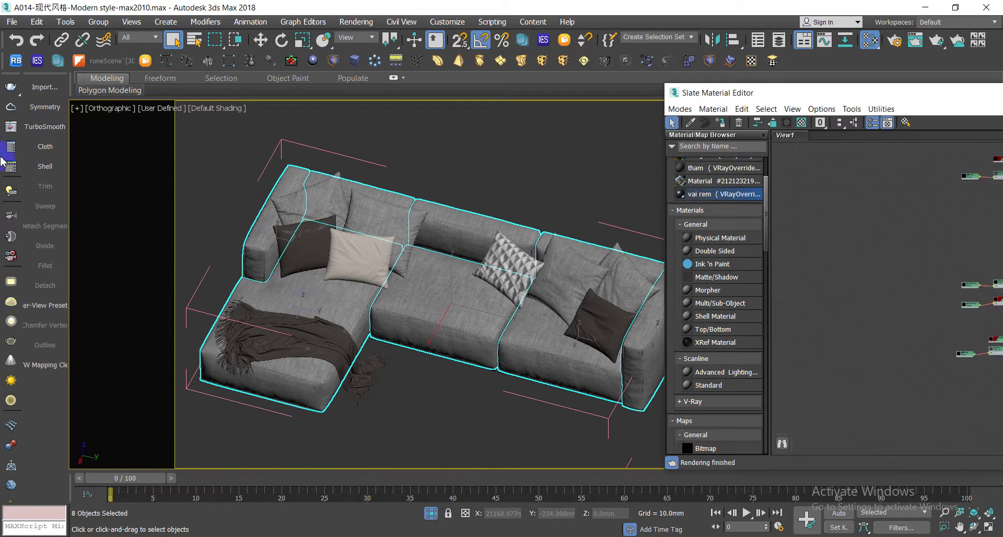
Add the da 1 library material as a node and assign it to the sofa's seat, back and armrests
{"action": "left_click_drag", "start_coordinate": [767, 195], "coordinate": [764, 156]}
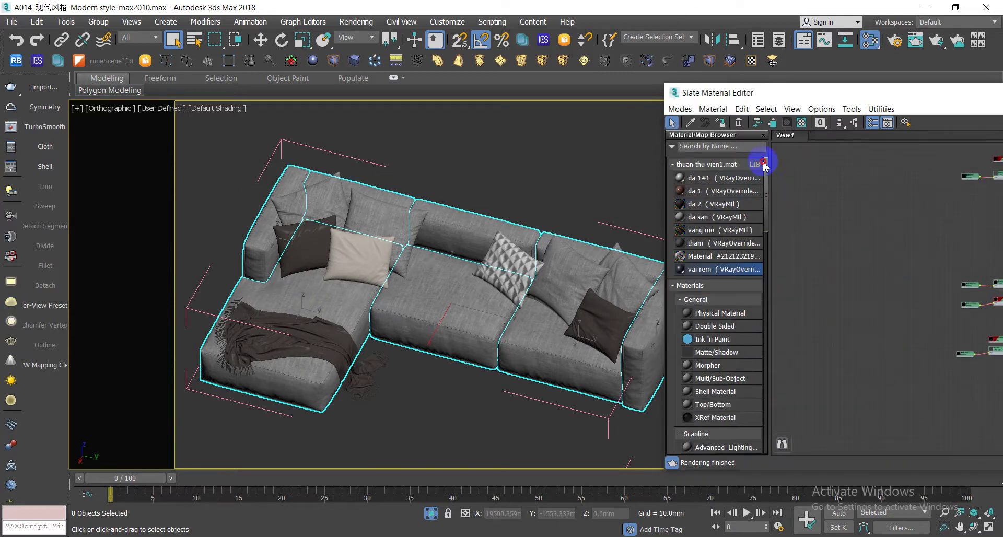
{"action": "left_click_drag", "start_coordinate": [863, 200], "coordinate": [862, 201]}
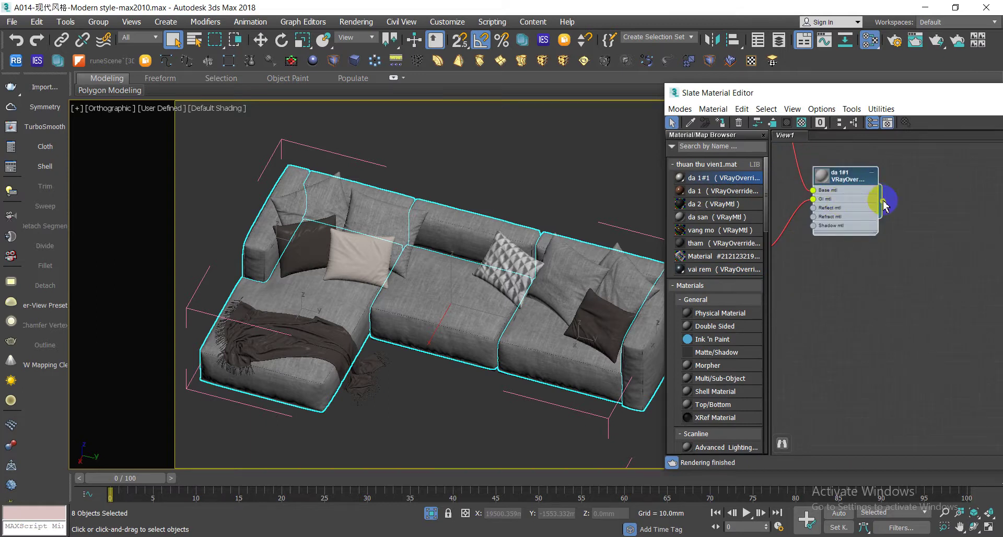
{"action": "left_click", "coordinate": [854, 178]}
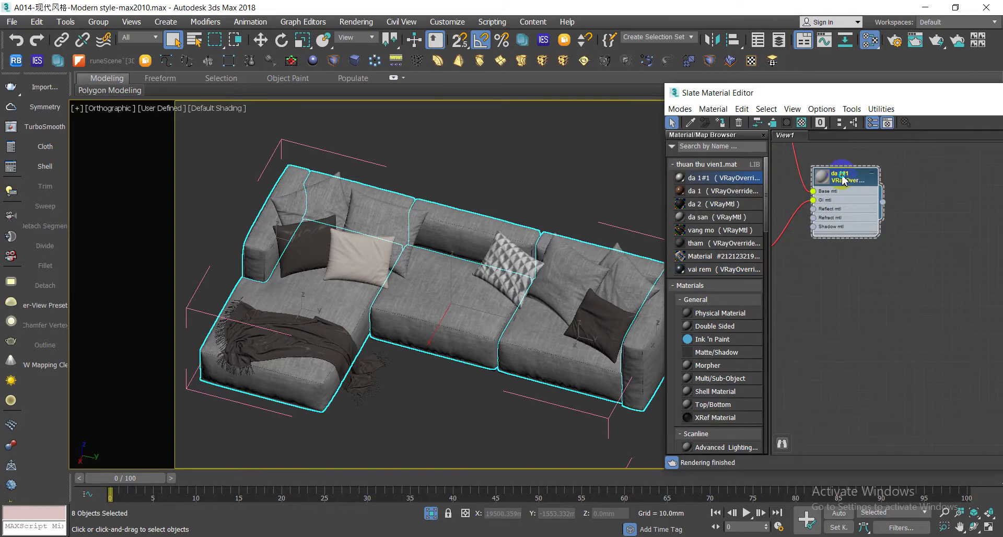
{"action": "right_click", "coordinate": [844, 181]}
{"action": "left_click", "coordinate": [878, 192]}
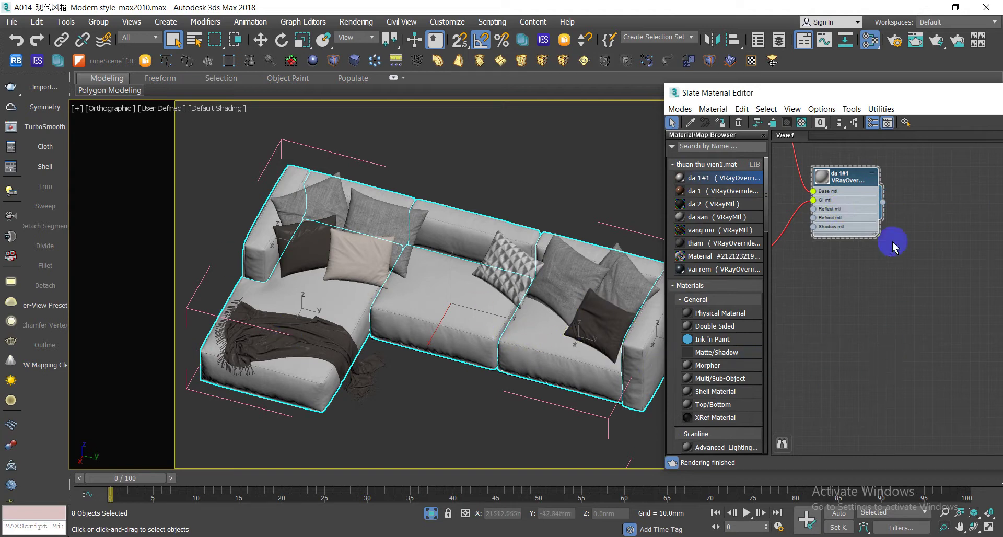
{"action": "double_click", "coordinate": [709, 194]}
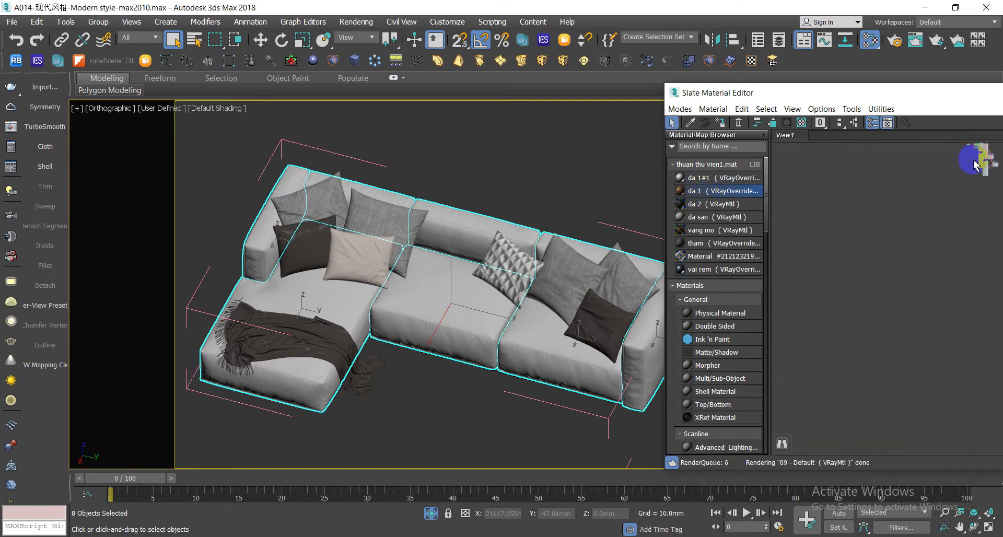
{"action": "left_click", "coordinate": [714, 205]}
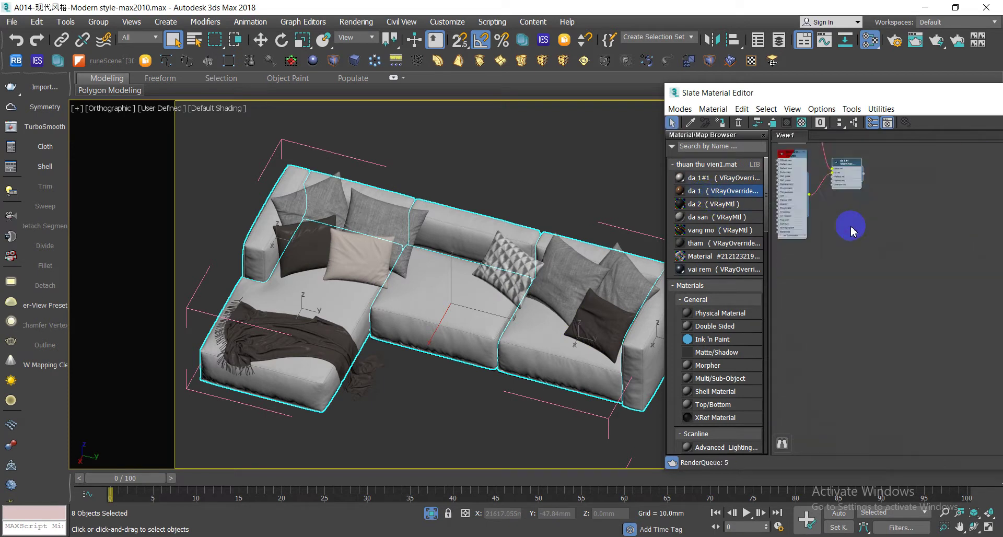
{"action": "scroll", "coordinate": [851, 215], "scroll_direction": "up", "scroll_amount": 5}
{"action": "left_click", "coordinate": [837, 266]}
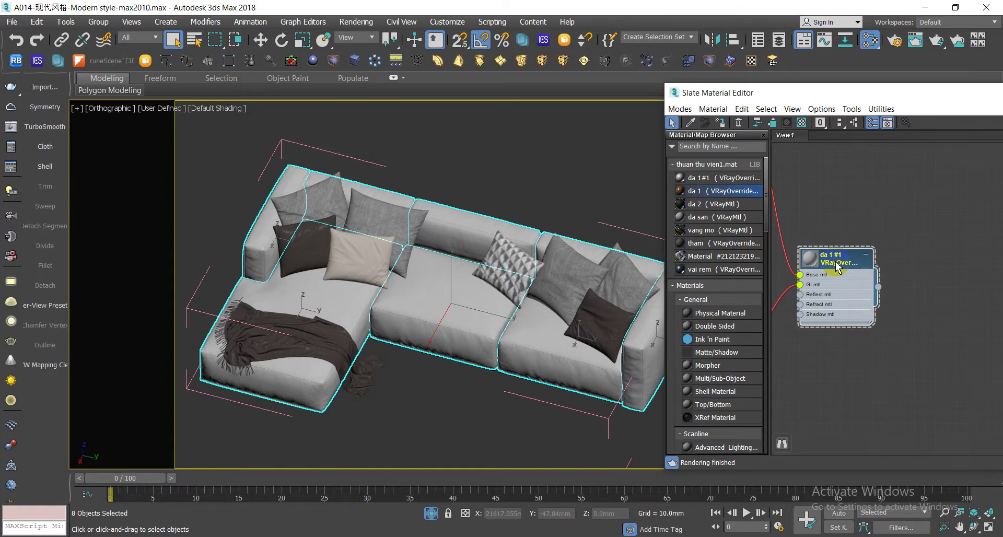
{"action": "right_click", "coordinate": [837, 267]}
{"action": "left_click", "coordinate": [863, 243]}
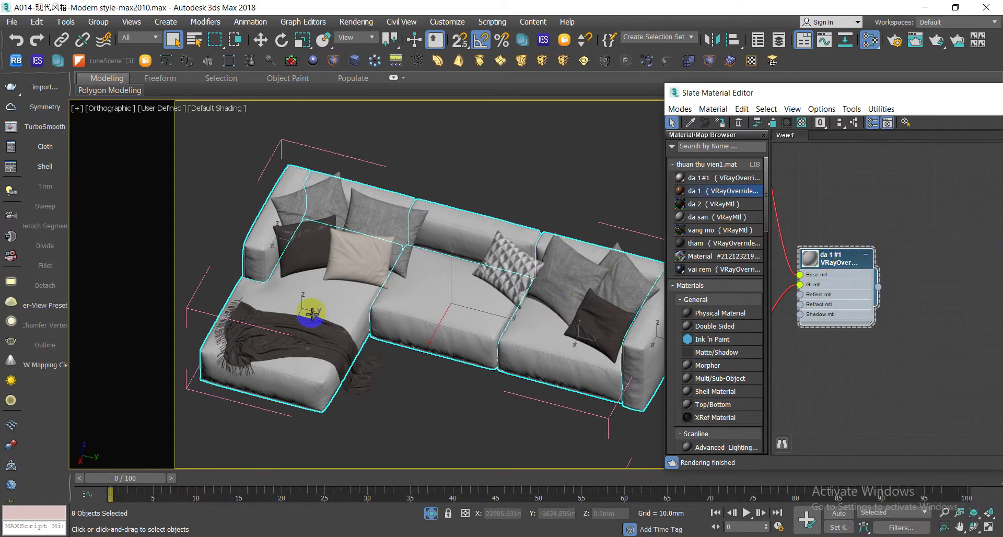
Recenter the node view and viewport around the sofa, then clear the sofa selection
{"action": "scroll", "coordinate": [253, 317], "scroll_direction": "down", "scroll_amount": 8}
{"action": "scroll", "coordinate": [399, 308], "scroll_direction": "up", "scroll_amount": 3}
{"action": "scroll", "coordinate": [340, 313], "scroll_direction": "up", "scroll_amount": 5}
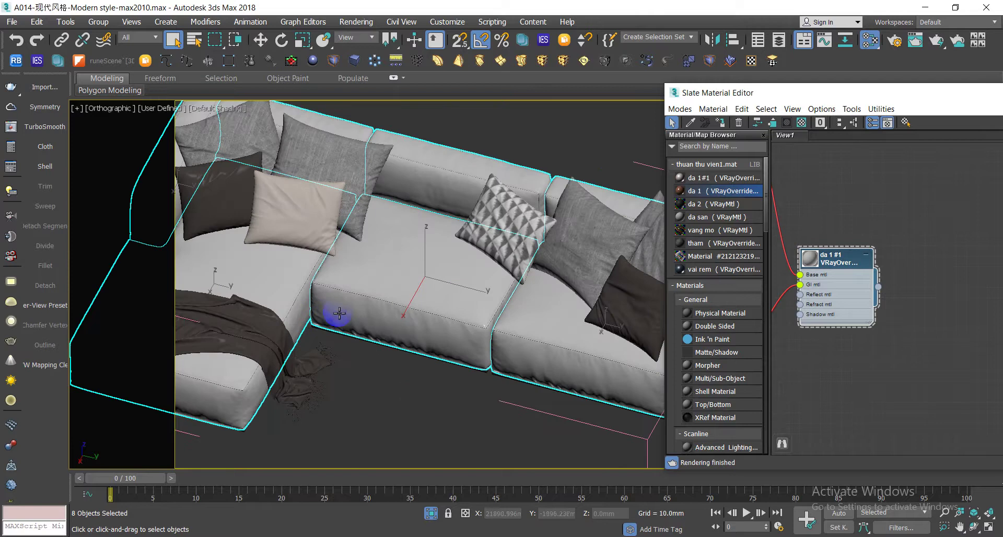
{"action": "scroll", "coordinate": [617, 164], "scroll_direction": "down", "scroll_amount": 2}
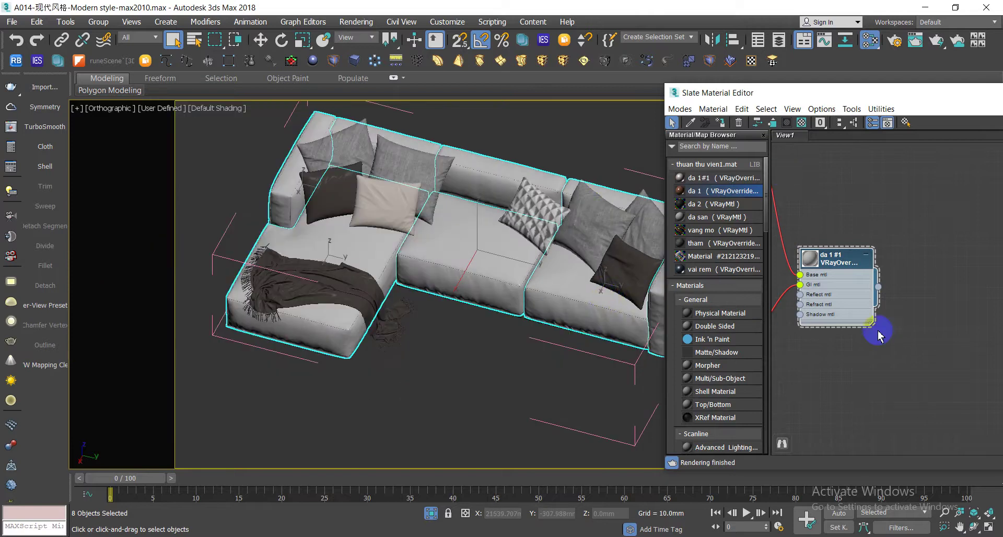
{"action": "scroll", "coordinate": [877, 334], "scroll_direction": "down", "scroll_amount": 3}
{"action": "middle_click_drag", "start_coordinate": [863, 325], "coordinate": [887, 257]}
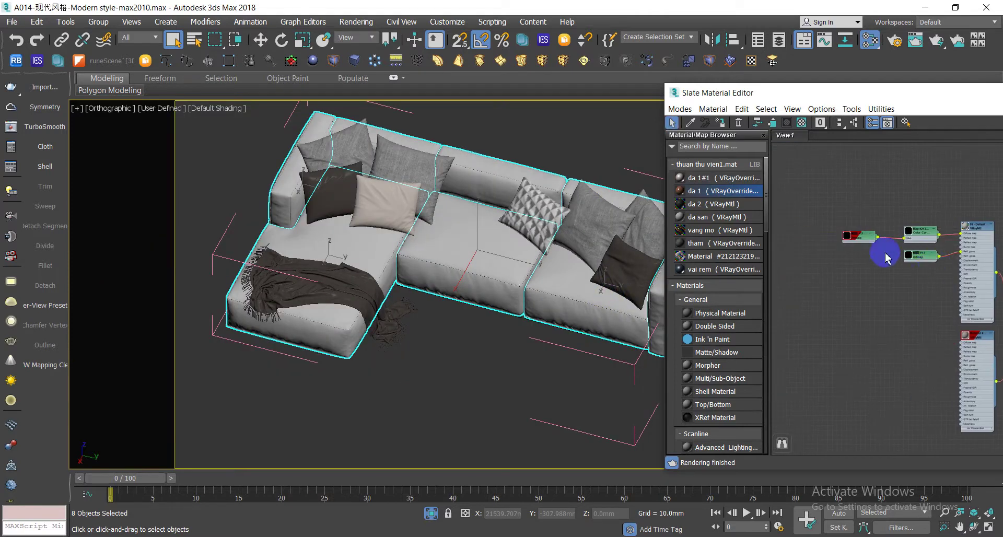
{"action": "scroll", "coordinate": [886, 257], "scroll_direction": "up", "scroll_amount": 2}
{"action": "scroll", "coordinate": [847, 241], "scroll_direction": "up", "scroll_amount": 3}
{"action": "scroll", "coordinate": [820, 244], "scroll_direction": "down", "scroll_amount": 1}
{"action": "scroll", "coordinate": [520, 275], "scroll_direction": "down", "scroll_amount": 3}
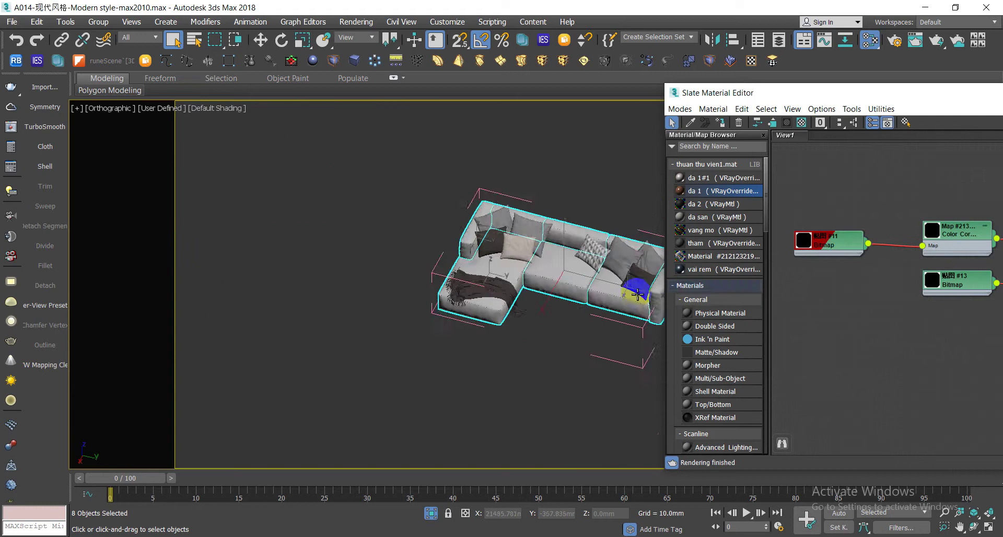
{"action": "scroll", "coordinate": [495, 271], "scroll_direction": "down", "scroll_amount": 2}
{"action": "middle_click_drag", "start_coordinate": [496, 271], "coordinate": [339, 251]}
{"action": "scroll", "coordinate": [813, 243], "scroll_direction": "down", "scroll_amount": 1}
{"action": "scroll", "coordinate": [814, 243], "scroll_direction": "up", "scroll_amount": 1}
{"action": "scroll", "coordinate": [571, 280], "scroll_direction": "up", "scroll_amount": 4}
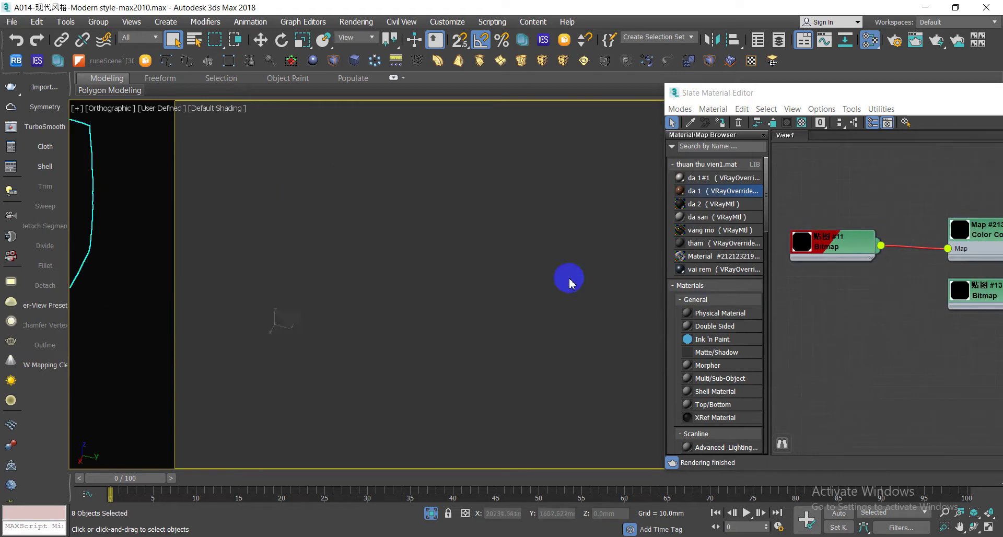
{"action": "scroll", "coordinate": [513, 305], "scroll_direction": "down", "scroll_amount": 3}
{"action": "scroll", "coordinate": [477, 242], "scroll_direction": "down", "scroll_amount": 2}
{"action": "middle_click_drag", "start_coordinate": [477, 242], "coordinate": [512, 220]}
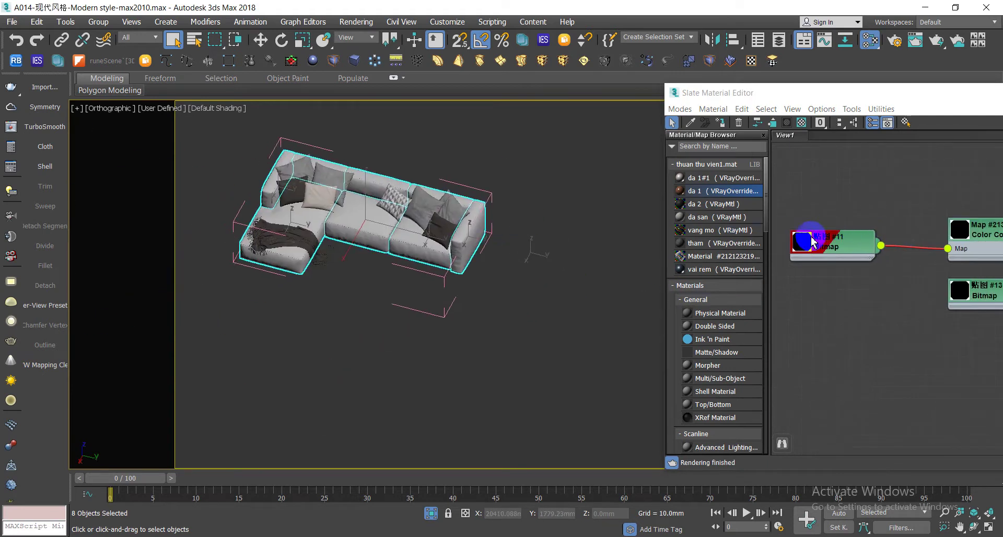
{"action": "left_click", "coordinate": [408, 308]}
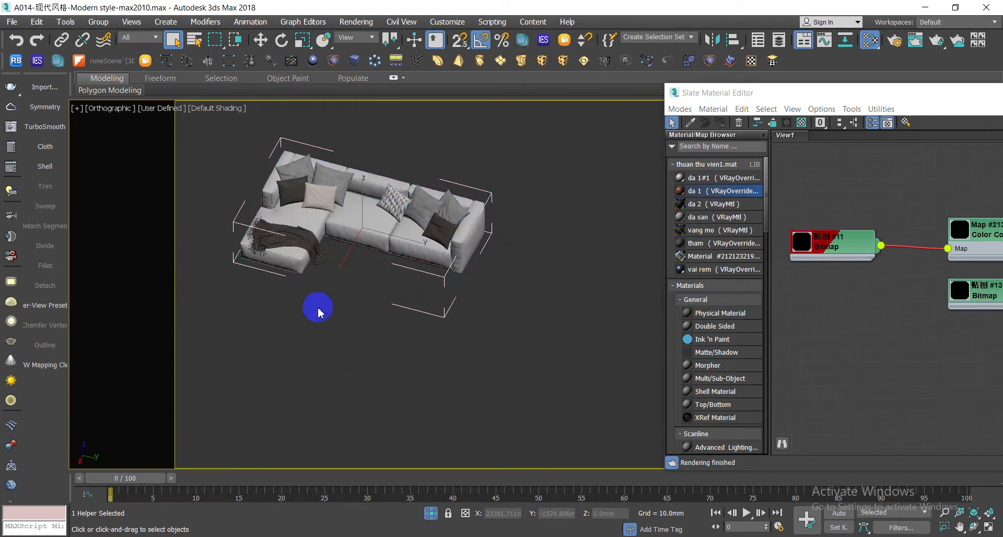
Switch to the Camera009 view, minimize the Slate editor, select the rug and reopen the editor
{"action": "key", "text": "c"}
{"action": "left_click_drag", "start_coordinate": [935, 109], "coordinate": [619, 149]}
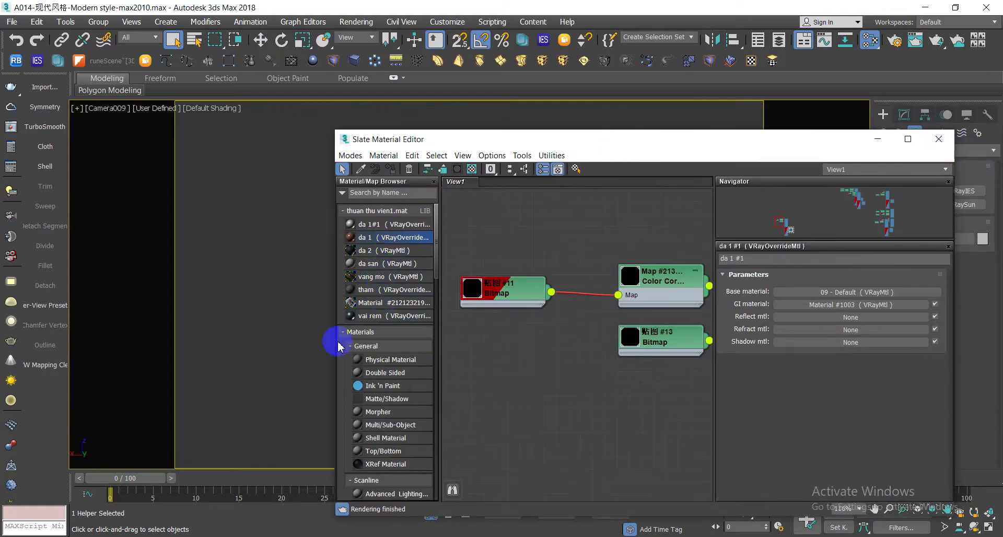
{"action": "left_click", "coordinate": [878, 139]}
{"action": "right_click", "coordinate": [611, 83]}
{"action": "left_click", "coordinate": [648, 81]}
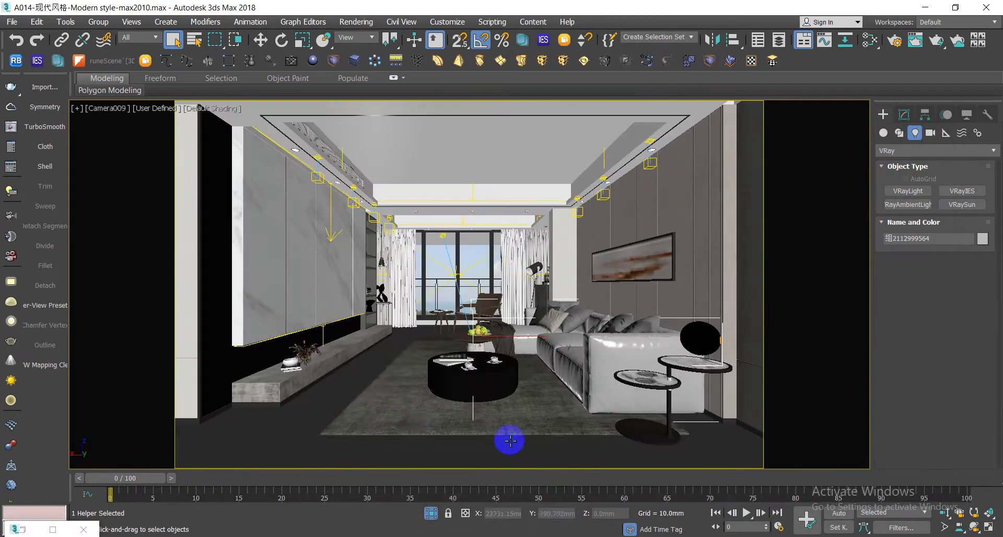
{"action": "left_click", "coordinate": [396, 428]}
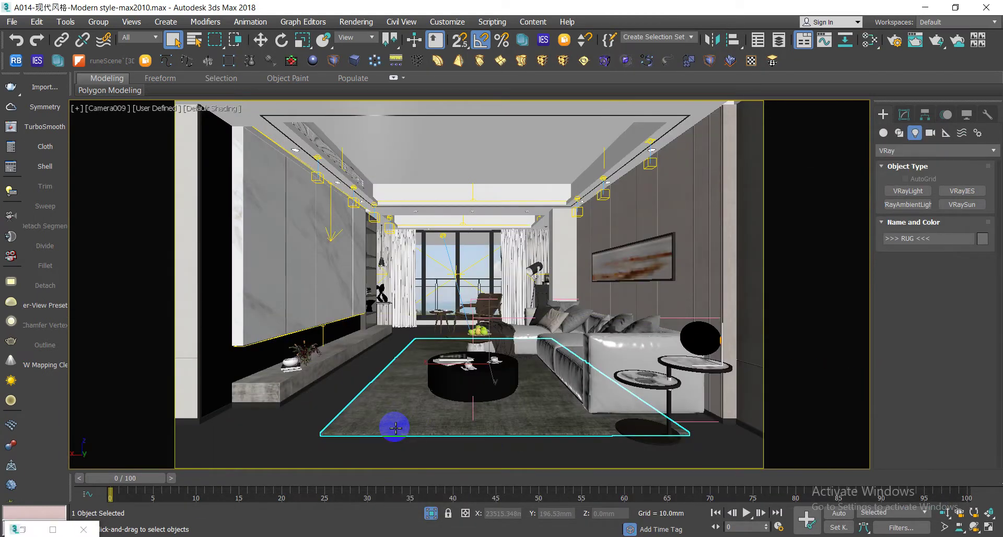
{"action": "key", "text": "m"}
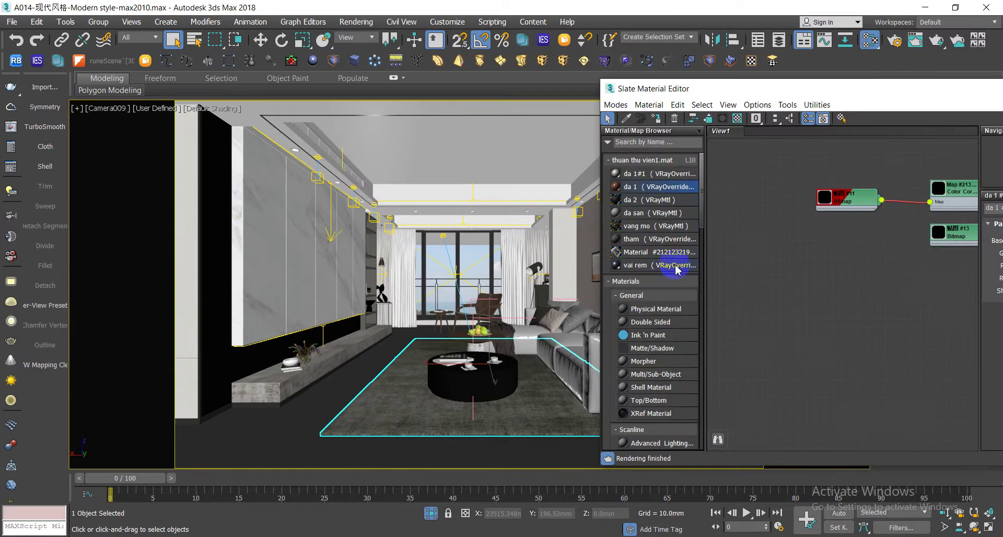
Place the tham library material in the node view, assign it to the rug, and close the editor
{"action": "left_click", "coordinate": [653, 240]}
{"action": "left_click_drag", "start_coordinate": [840, 293], "coordinate": [856, 309]}
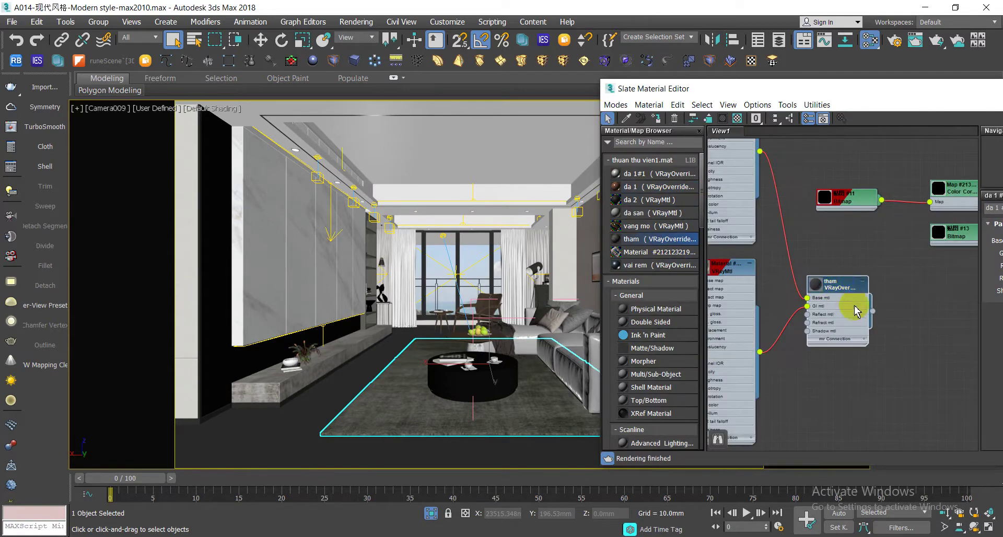
{"action": "double_click", "coordinate": [853, 283]}
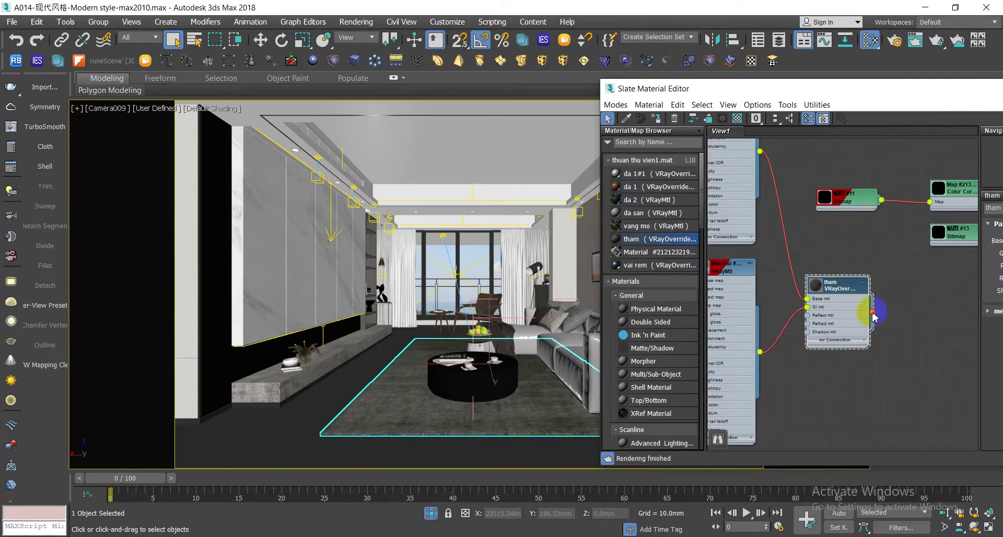
{"action": "left_click_drag", "start_coordinate": [873, 312], "coordinate": [460, 418]}
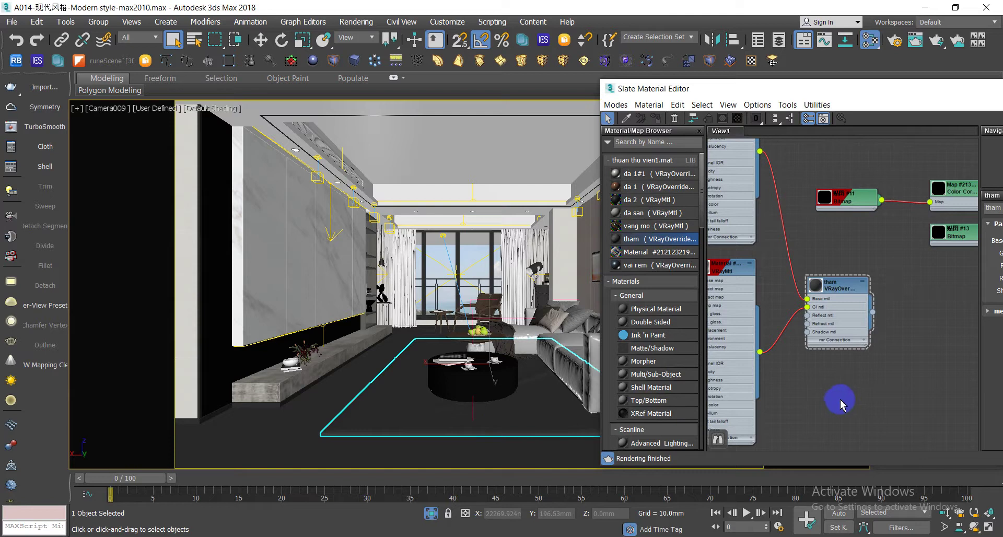
{"action": "scroll", "coordinate": [839, 405], "scroll_direction": "down", "scroll_amount": 1}
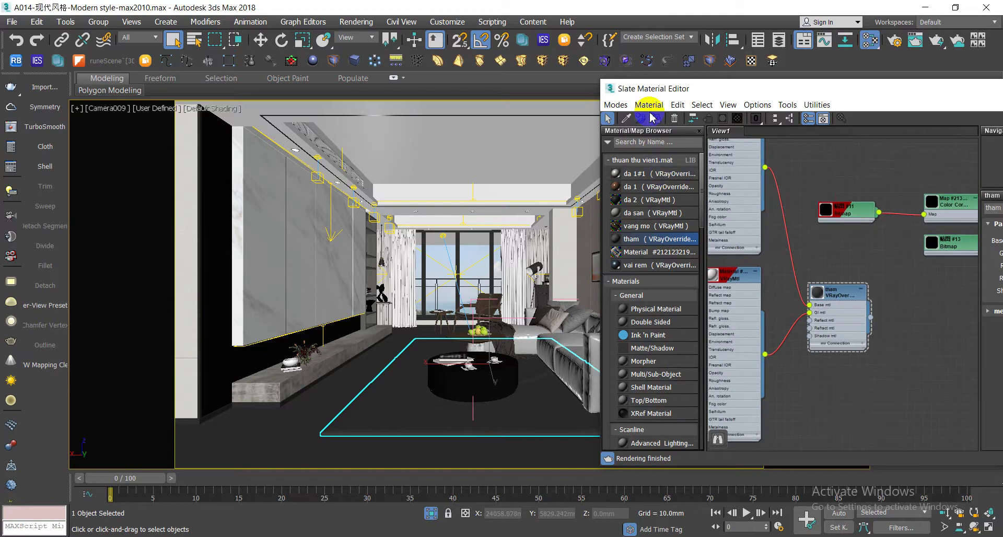
{"action": "left_click_drag", "start_coordinate": [784, 87], "coordinate": [576, 180]}
{"action": "left_click", "coordinate": [803, 175]}
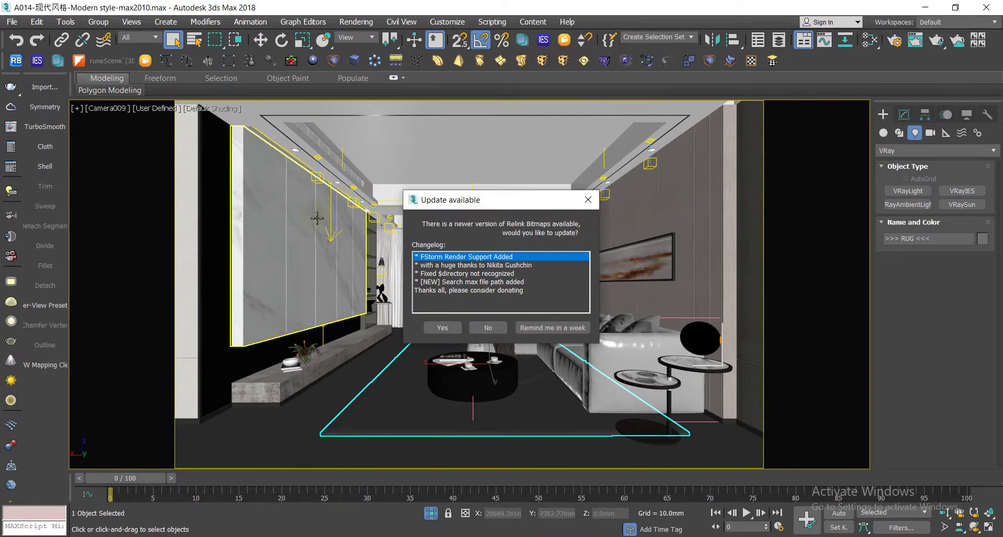
Decline the relink update, dismiss the donation prompt, and start browsing for a bitmap search folder
{"action": "left_click", "coordinate": [491, 328]}
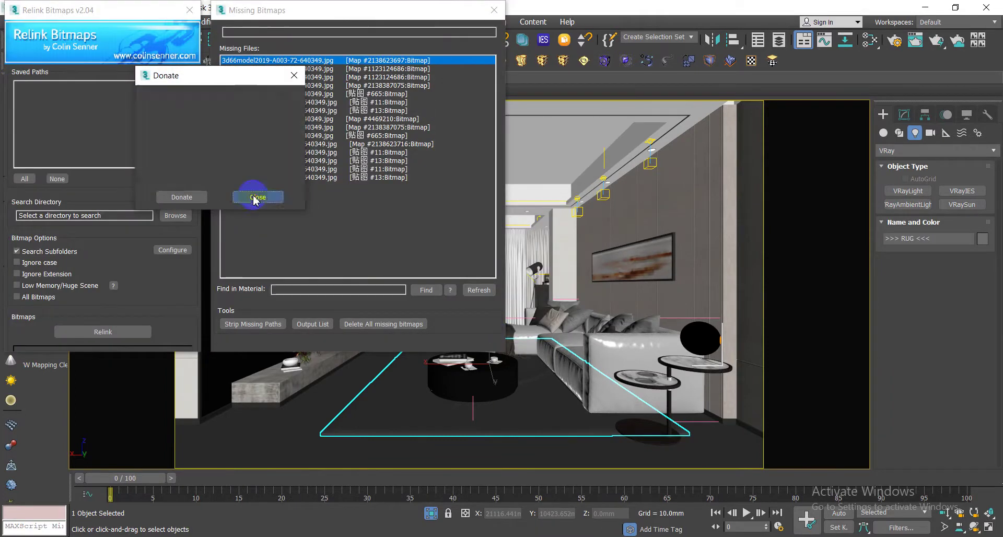
{"action": "left_click", "coordinate": [255, 199]}
{"action": "left_click", "coordinate": [305, 137]}
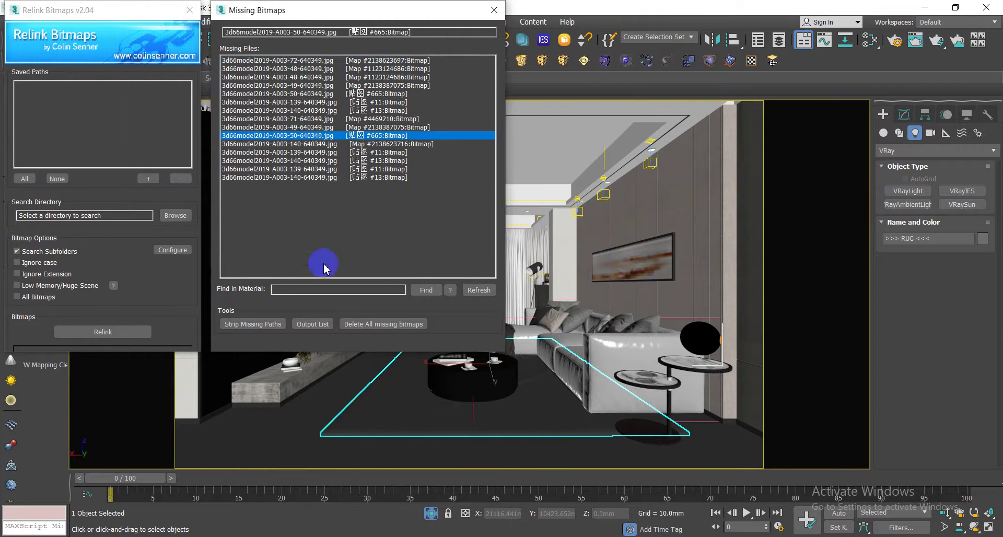
{"action": "left_click", "coordinate": [176, 216]}
{"action": "scroll", "coordinate": [494, 311], "scroll_direction": "down", "scroll_amount": 1}
{"action": "scroll", "coordinate": [505, 295], "scroll_direction": "down", "scroll_amount": 1}
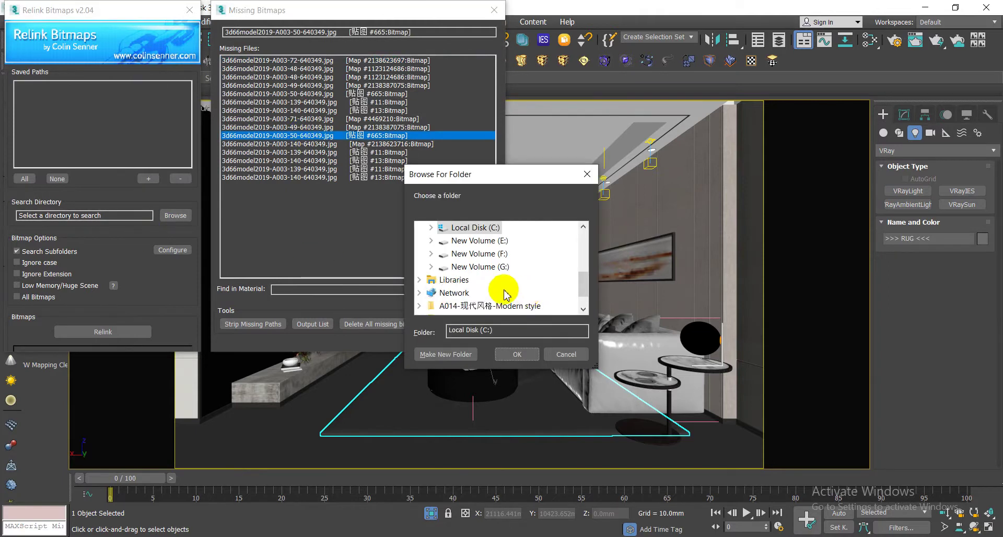
{"action": "scroll", "coordinate": [515, 295], "scroll_direction": "down", "scroll_amount": 1}
{"action": "scroll", "coordinate": [515, 293], "scroll_direction": "up", "scroll_amount": 1}
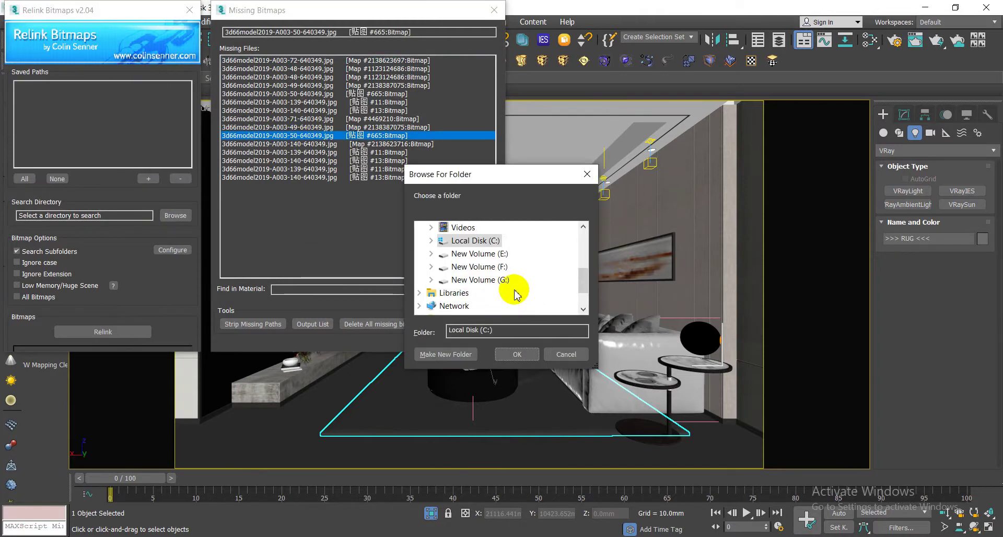
Set F:\01 - Livingroom as the search folder, relink the missing bitmaps, and close the relink windows
{"action": "left_click", "coordinate": [431, 267]}
{"action": "double_click", "coordinate": [455, 241]}
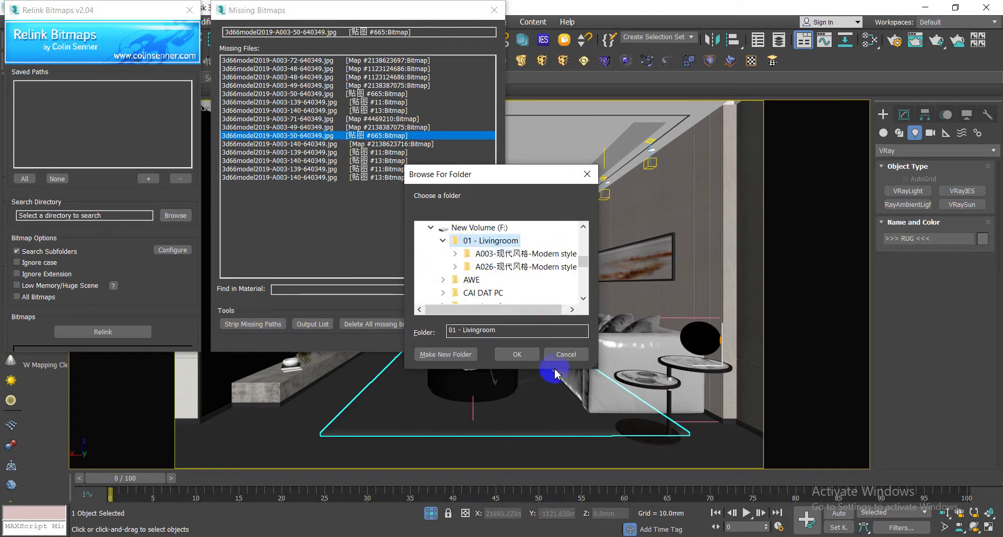
{"action": "left_click", "coordinate": [517, 355]}
{"action": "left_click", "coordinate": [124, 332]}
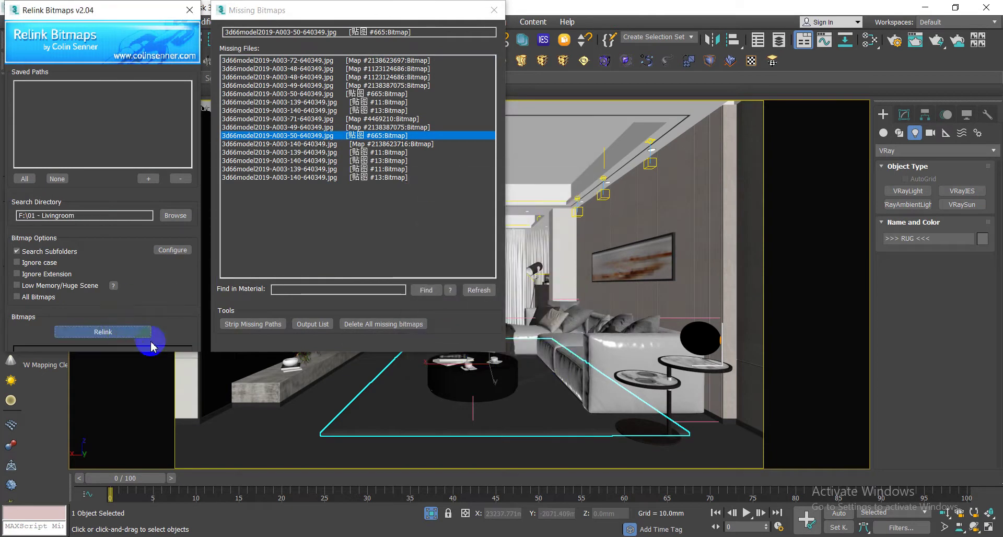
{"action": "left_click", "coordinate": [545, 87]}
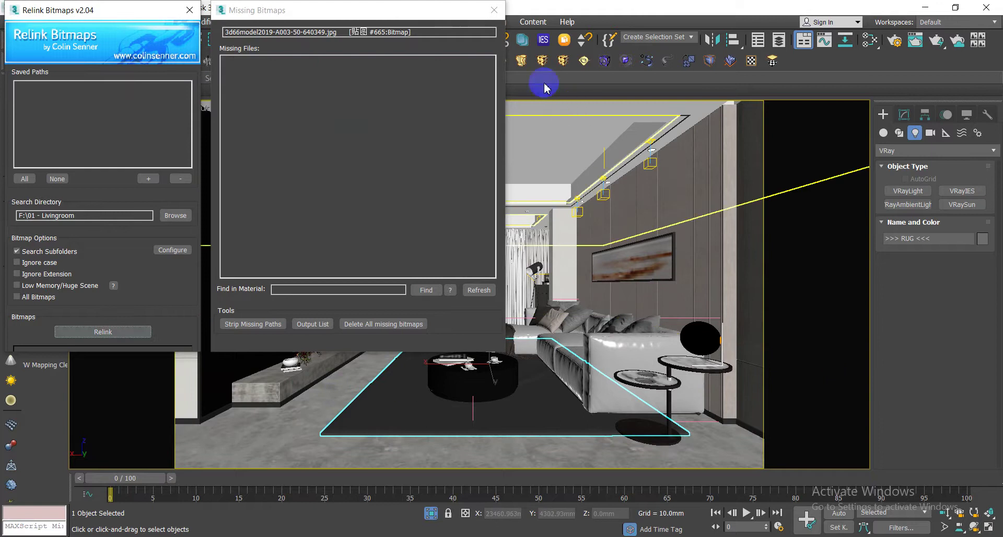
{"action": "left_click", "coordinate": [496, 9]}
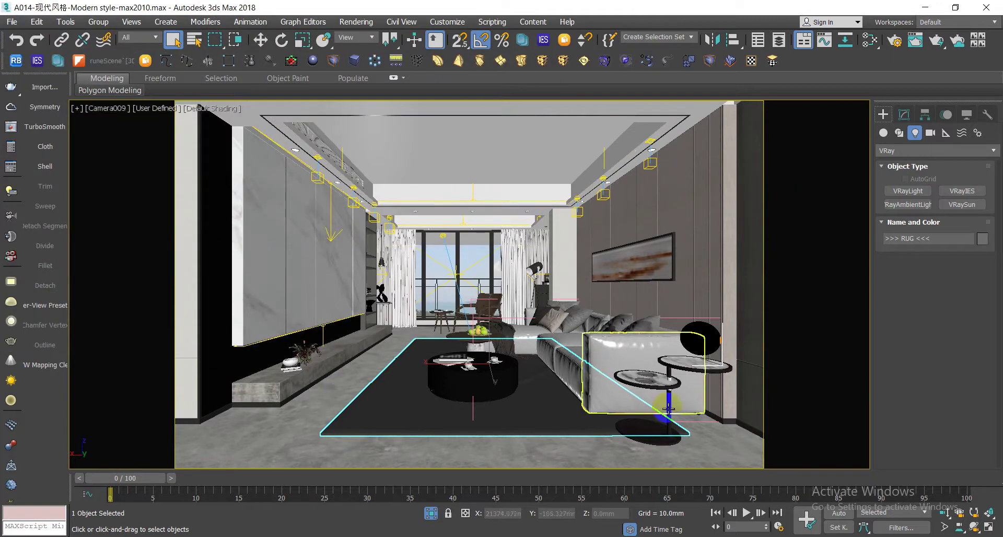
Reopen the Slate Material Editor with M and auto-arrange the material nodes
{"action": "left_click", "coordinate": [620, 444]}
{"action": "key", "text": "m"}
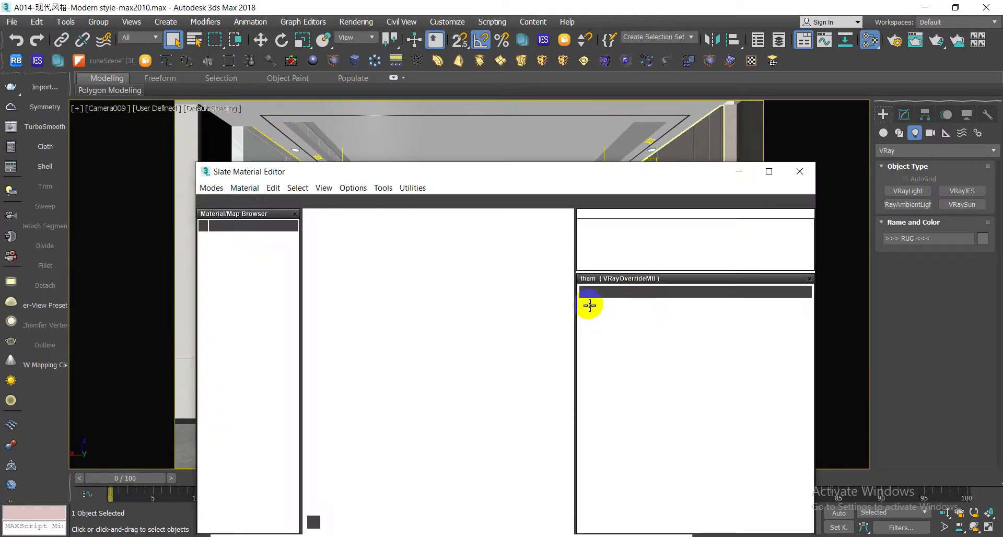
{"action": "left_click", "coordinate": [501, 326]}
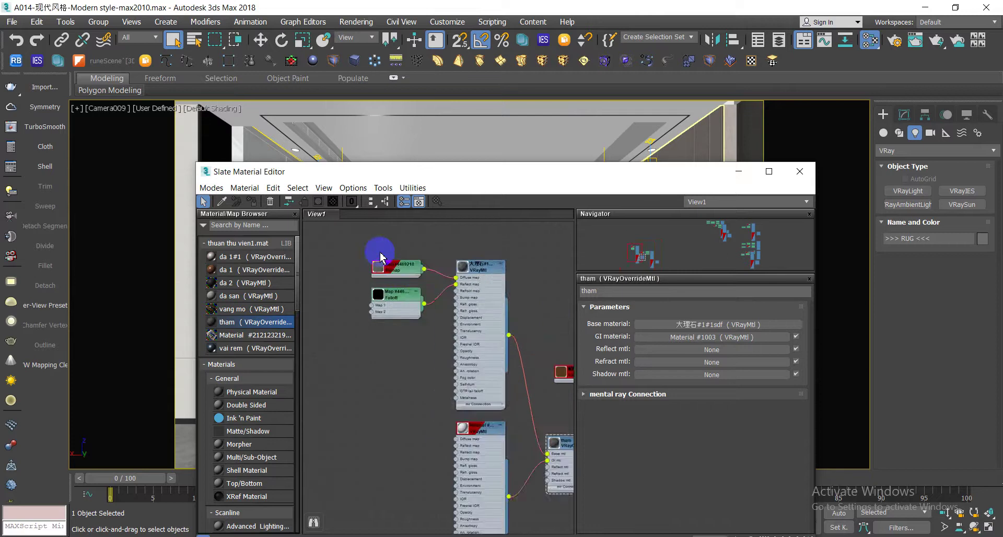
{"action": "scroll", "coordinate": [363, 241], "scroll_direction": "down", "scroll_amount": 3}
{"action": "left_click", "coordinate": [370, 204]}
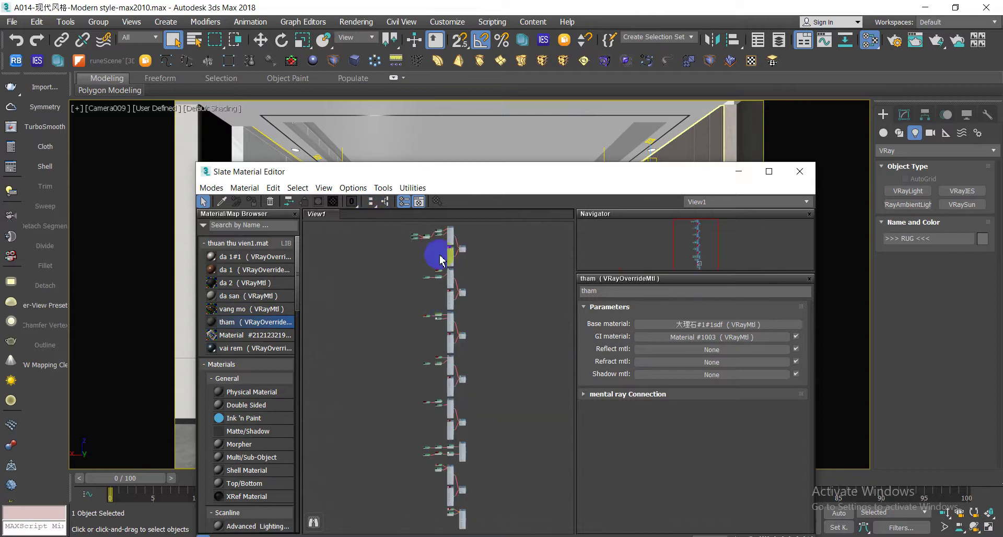
{"action": "scroll", "coordinate": [437, 251], "scroll_direction": "up", "scroll_amount": 2}
{"action": "scroll", "coordinate": [398, 246], "scroll_direction": "down", "scroll_amount": 2}
{"action": "scroll", "coordinate": [403, 258], "scroll_direction": "up", "scroll_amount": 2}
{"action": "scroll", "coordinate": [380, 247], "scroll_direction": "up", "scroll_amount": 2}
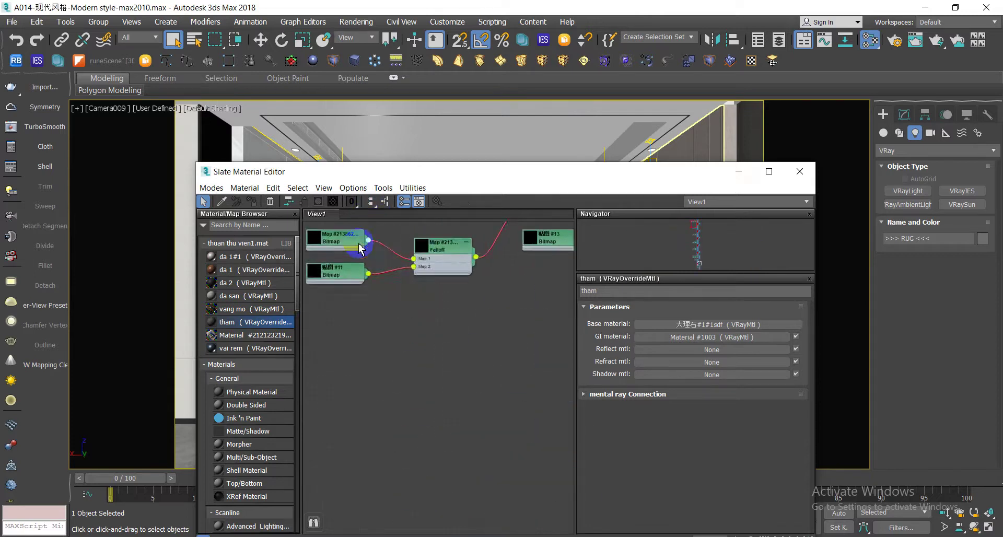
{"action": "scroll", "coordinate": [399, 309], "scroll_direction": "down", "scroll_amount": 4}
{"action": "scroll", "coordinate": [419, 382], "scroll_direction": "up", "scroll_amount": 2}
{"action": "scroll", "coordinate": [434, 402], "scroll_direction": "up", "scroll_amount": 2}
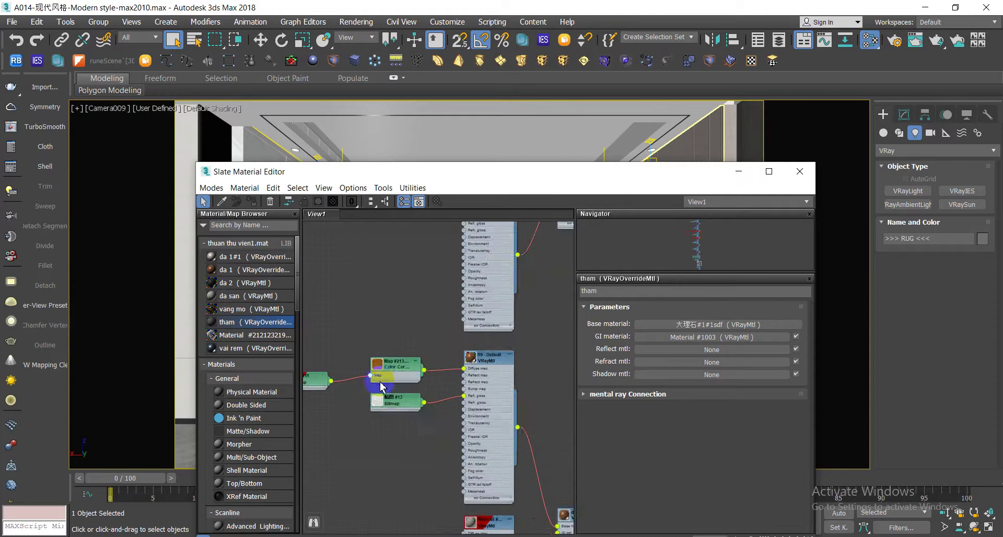
{"action": "scroll", "coordinate": [444, 418], "scroll_direction": "down", "scroll_amount": 2}
{"action": "scroll", "coordinate": [456, 434], "scroll_direction": "down", "scroll_amount": 1}
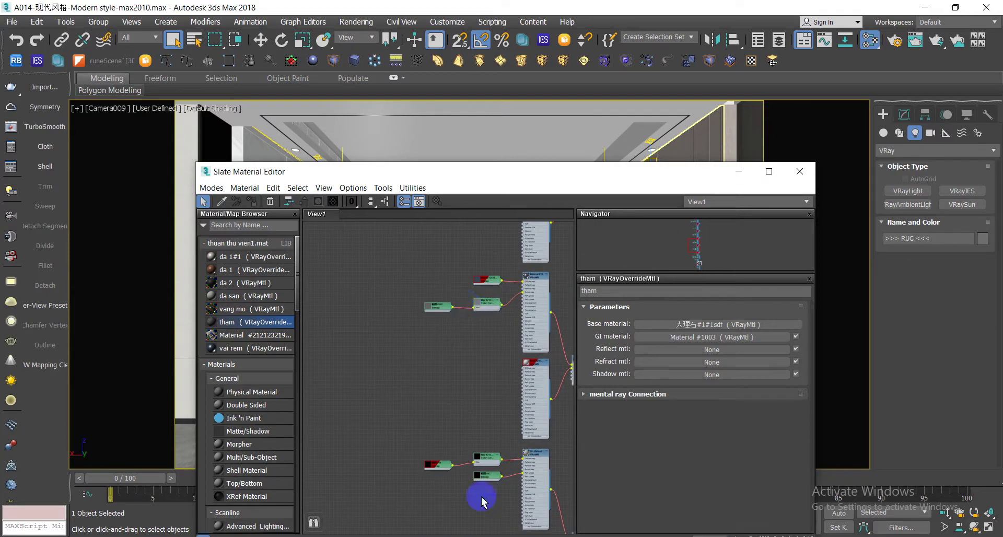
{"action": "scroll", "coordinate": [470, 468], "scroll_direction": "up", "scroll_amount": 2}
{"action": "scroll", "coordinate": [474, 473], "scroll_direction": "up", "scroll_amount": 2}
{"action": "scroll", "coordinate": [403, 444], "scroll_direction": "up", "scroll_amount": 3}
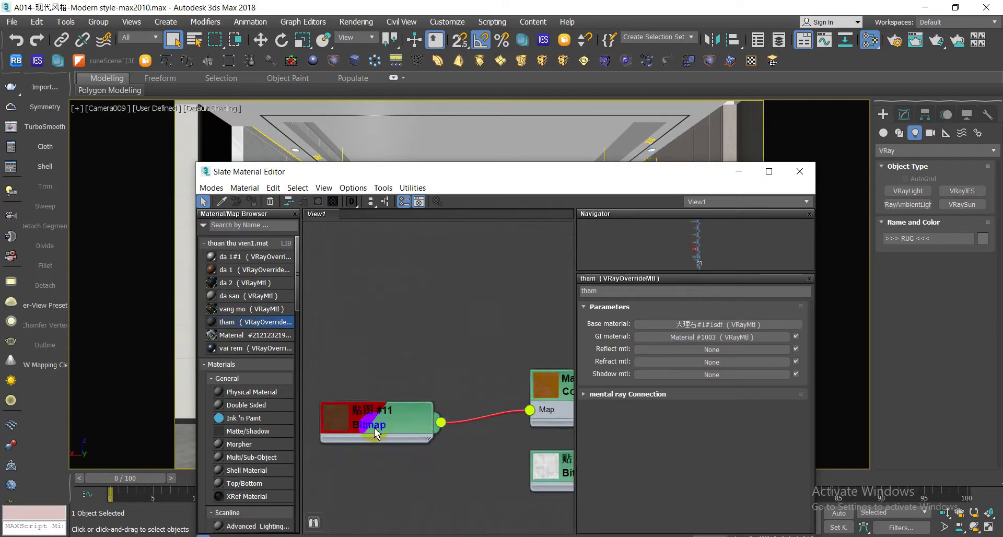
{"action": "scroll", "coordinate": [396, 384], "scroll_direction": "up", "scroll_amount": 2}
Inspect the Bitmap #11 texture's parameters and bring its linked material nodes into view
{"action": "left_click_drag", "start_coordinate": [417, 180], "coordinate": [645, 182]}
{"action": "left_click", "coordinate": [578, 427]}
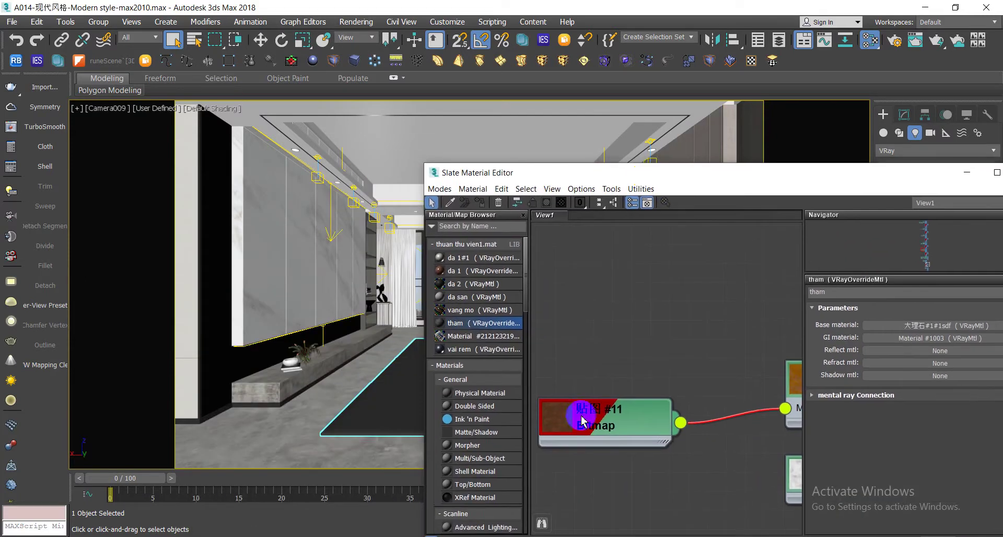
{"action": "scroll", "coordinate": [579, 428], "scroll_direction": "down", "scroll_amount": 3}
{"action": "scroll", "coordinate": [579, 427], "scroll_direction": "down", "scroll_amount": 2}
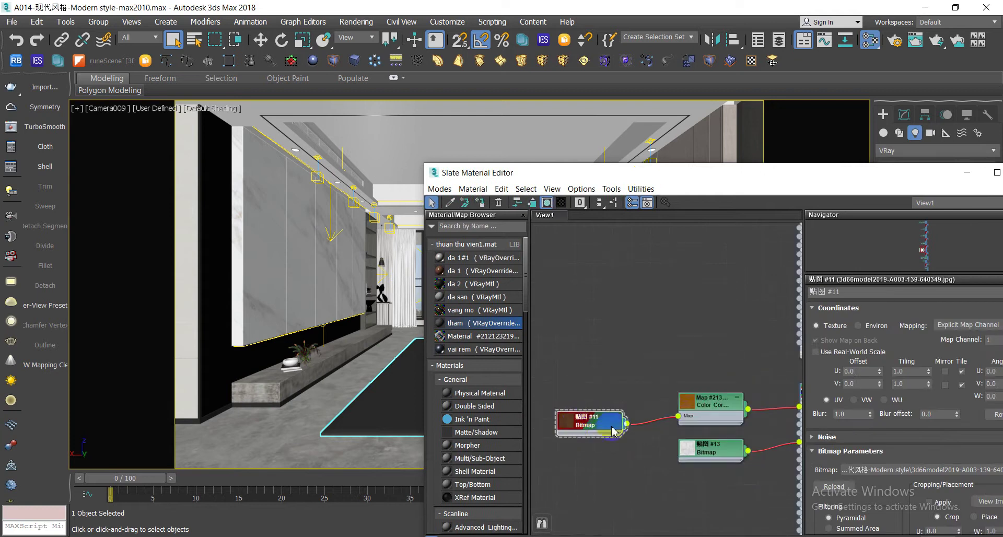
{"action": "middle_click_drag", "start_coordinate": [595, 411], "coordinate": [552, 345]}
{"action": "scroll", "coordinate": [664, 348], "scroll_direction": "down", "scroll_amount": 1}
{"action": "scroll", "coordinate": [665, 350], "scroll_direction": "down", "scroll_amount": 1}
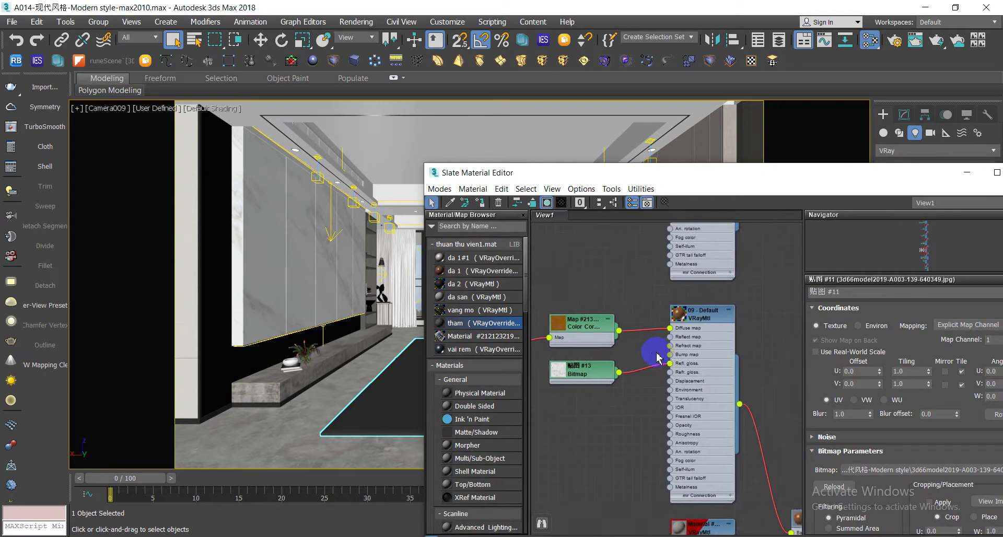
{"action": "scroll", "coordinate": [667, 363], "scroll_direction": "down", "scroll_amount": 1}
{"action": "scroll", "coordinate": [669, 368], "scroll_direction": "down", "scroll_amount": 1}
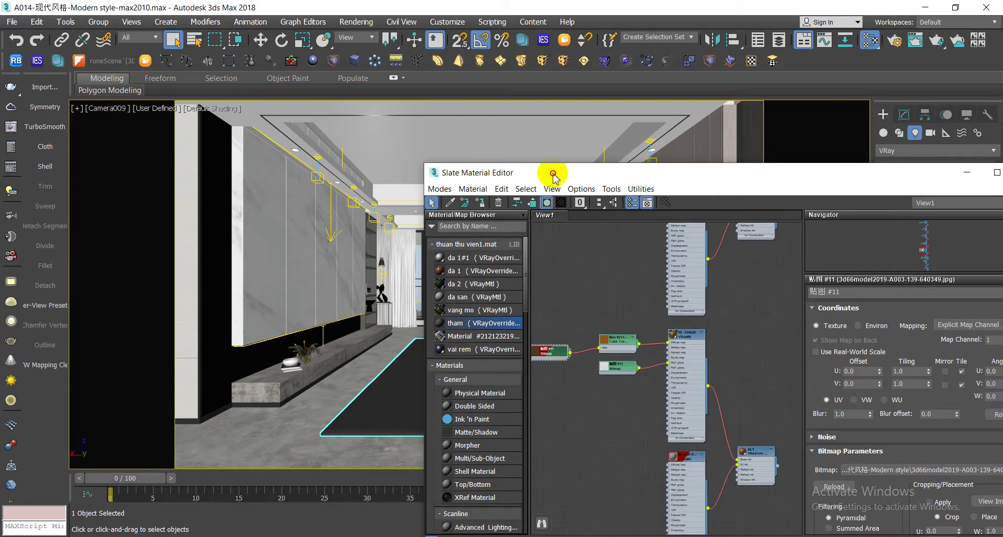
Shift the editor window and node graph aside to reveal the textured living room
{"action": "mouse_move", "coordinate": [554, 175]}
{"action": "left_mouse_down"}
{"action": "mouse_move", "coordinate": [716, 178]}
{"action": "mouse_move", "coordinate": [729, 152]}
{"action": "left_mouse_up"}
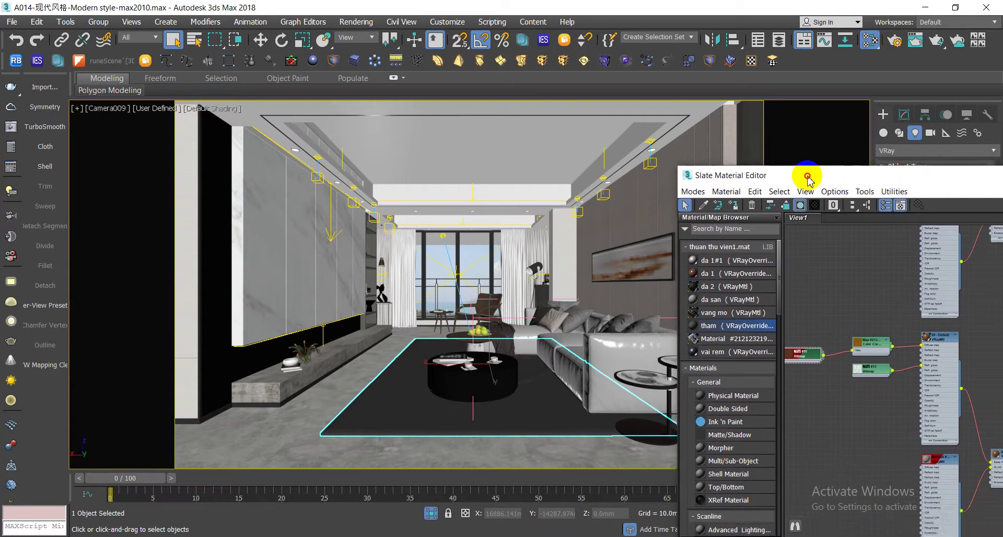
{"action": "scroll", "coordinate": [789, 374], "scroll_direction": "up", "scroll_amount": 1}
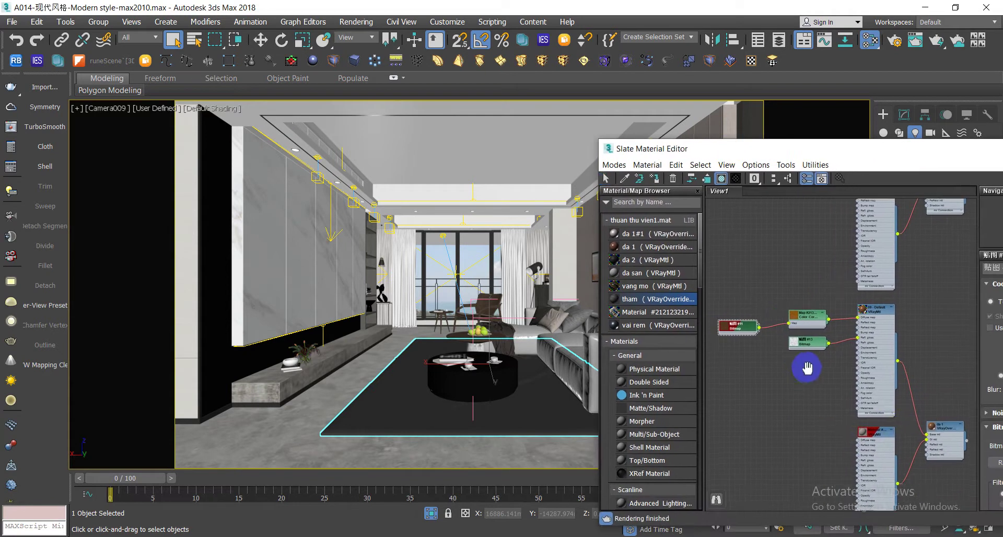
{"action": "scroll", "coordinate": [817, 374], "scroll_direction": "up", "scroll_amount": 1}
{"action": "scroll", "coordinate": [846, 356], "scroll_direction": "up", "scroll_amount": 1}
{"action": "scroll", "coordinate": [888, 326], "scroll_direction": "up", "scroll_amount": 1}
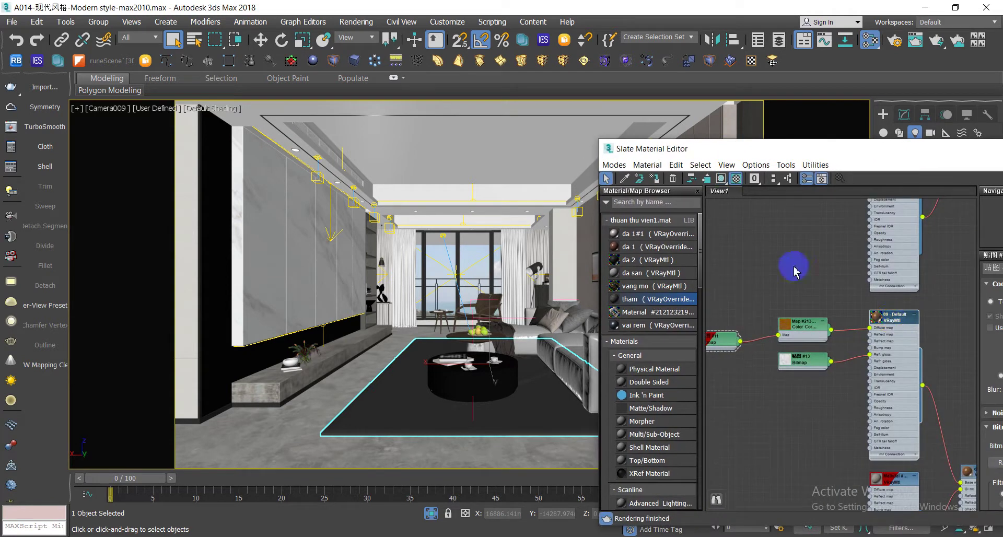
{"action": "left_click", "coordinate": [738, 181]}
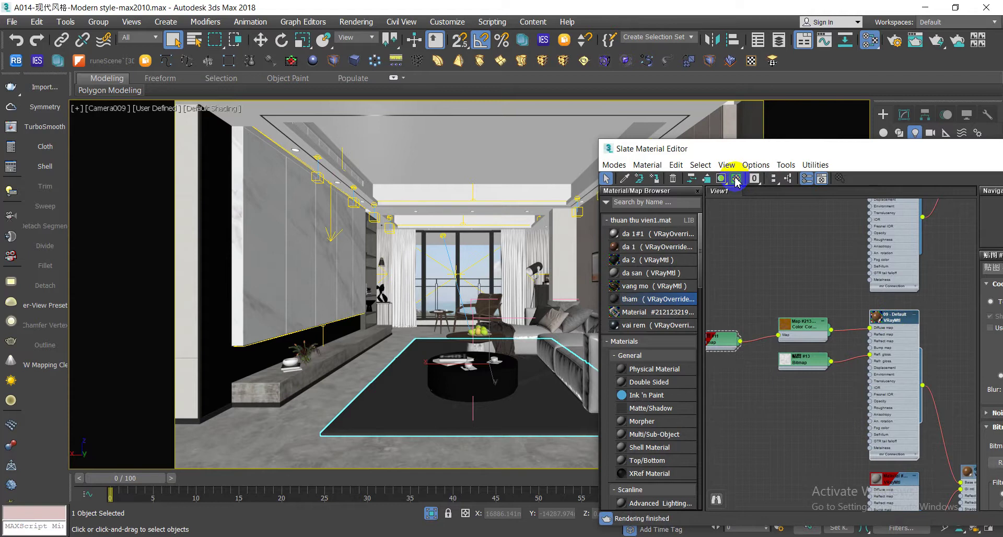
{"action": "left_click", "coordinate": [721, 179]}
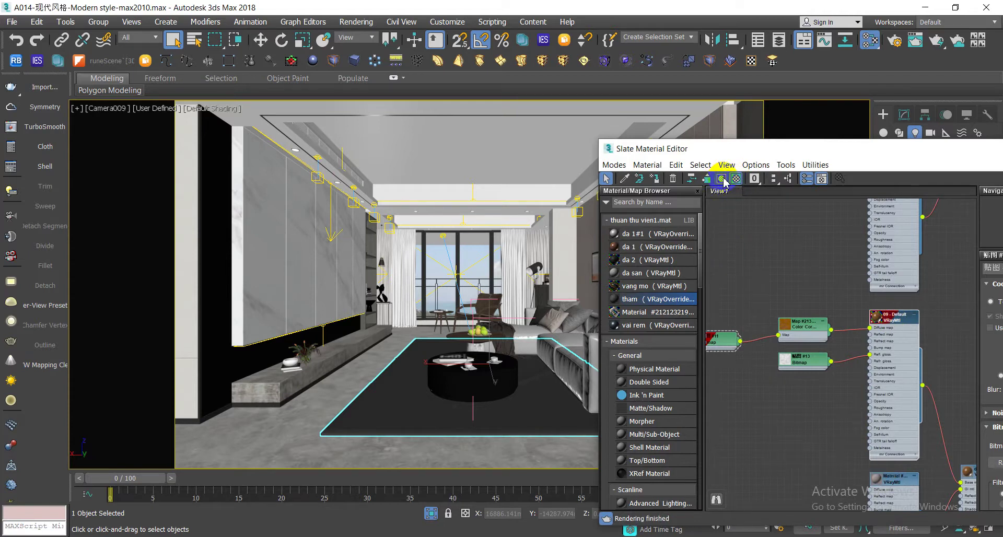
{"action": "middle_click_drag", "start_coordinate": [739, 335], "coordinate": [794, 308]}
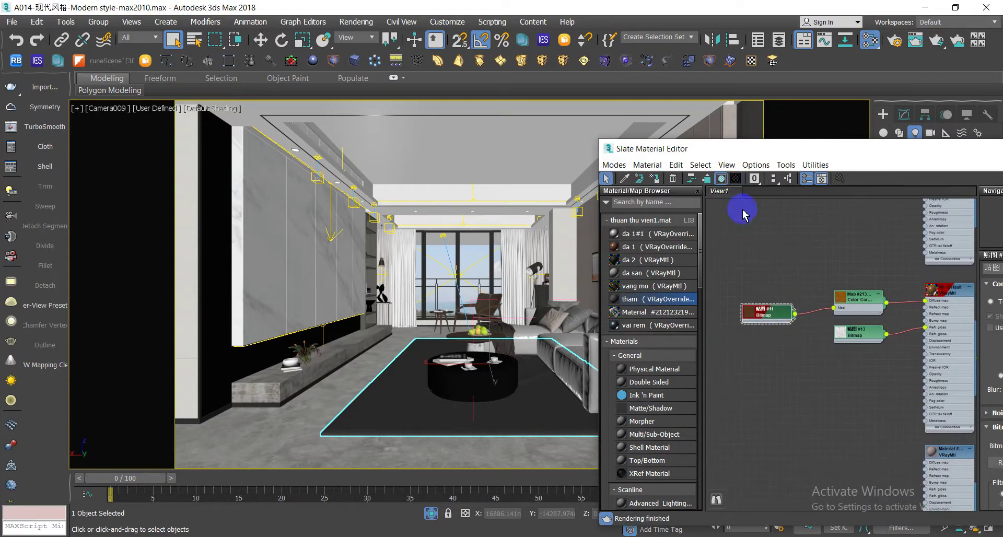
{"action": "mouse_move", "coordinate": [762, 151]}
{"action": "left_mouse_down"}
{"action": "mouse_move", "coordinate": [908, 195]}
{"action": "mouse_move", "coordinate": [28, 96]}
{"action": "left_mouse_up"}
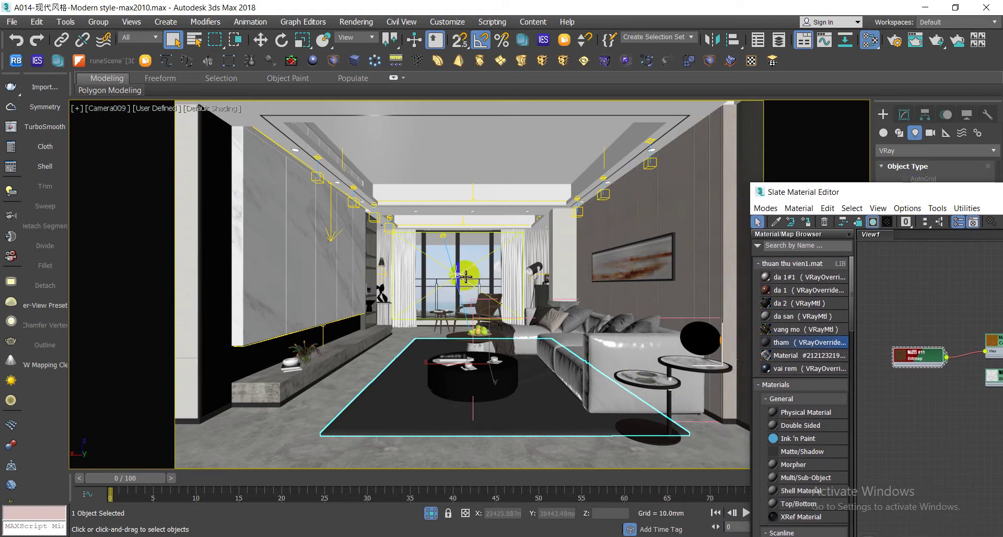
Open the V-Ray frame buffer and render the Camera009 living-room view
{"action": "left_click", "coordinate": [10, 129]}
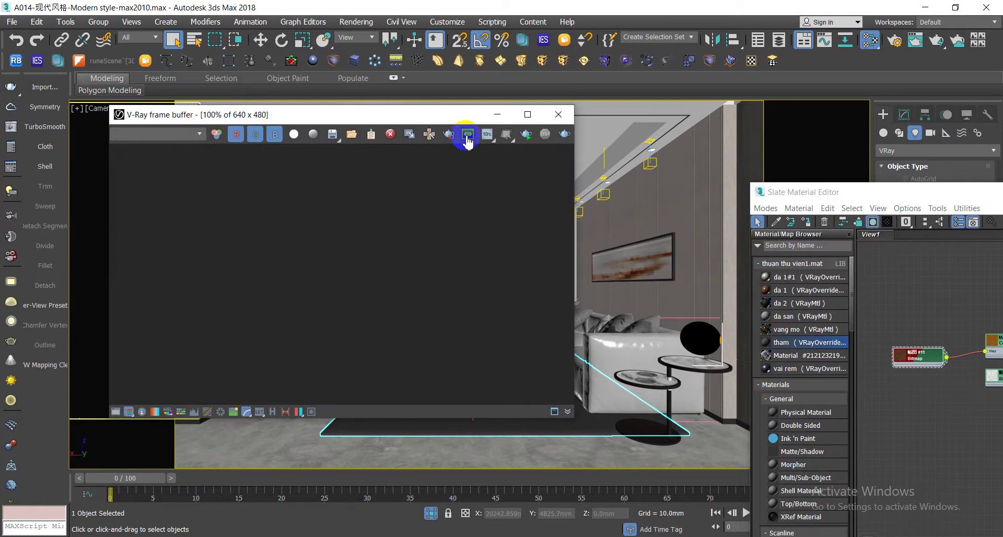
{"action": "left_click", "coordinate": [566, 134]}
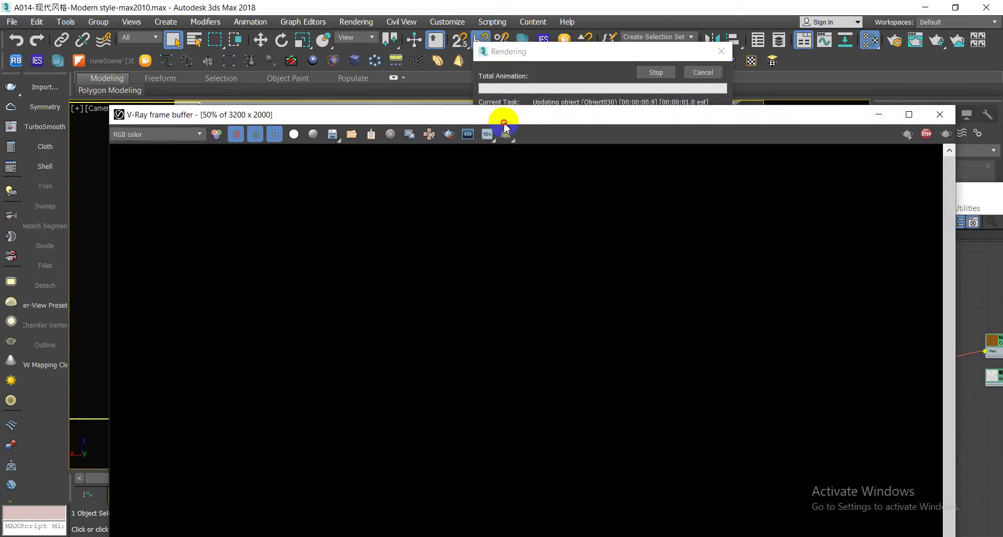
{"action": "left_click_drag", "start_coordinate": [503, 122], "coordinate": [484, 63]}
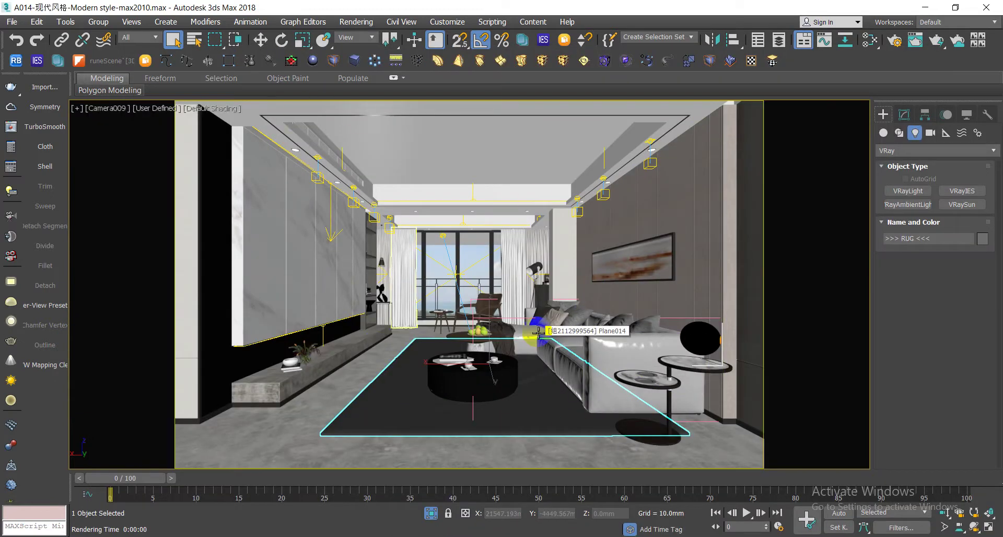
Open Render Setup and set the output size to 640x480
{"action": "left_click", "coordinate": [356, 22]}
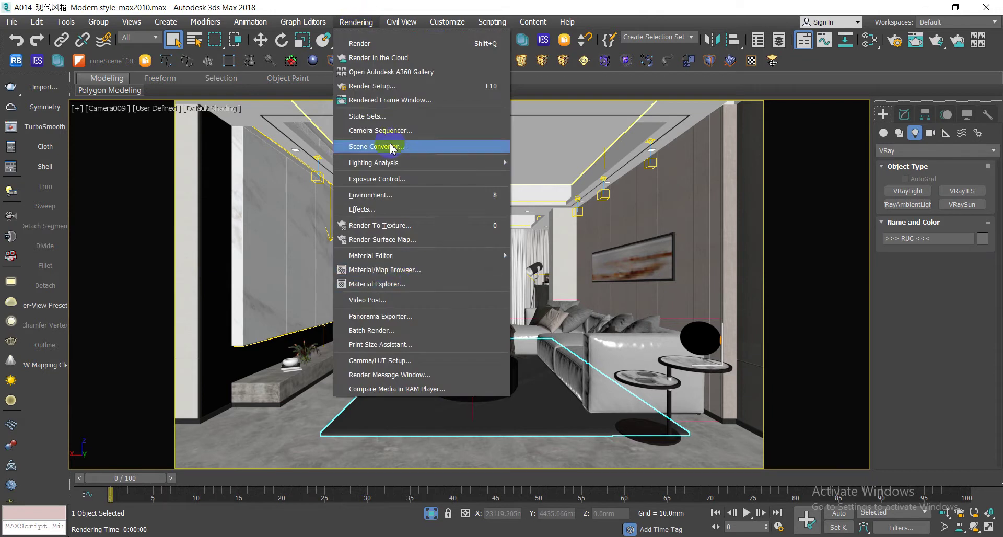
{"action": "left_click", "coordinate": [387, 86]}
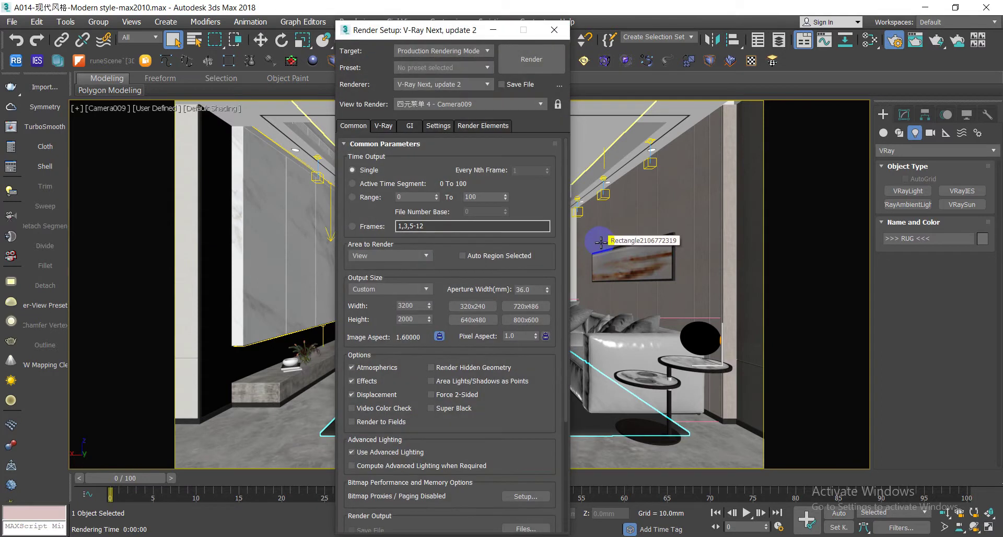
{"action": "left_click", "coordinate": [527, 321]}
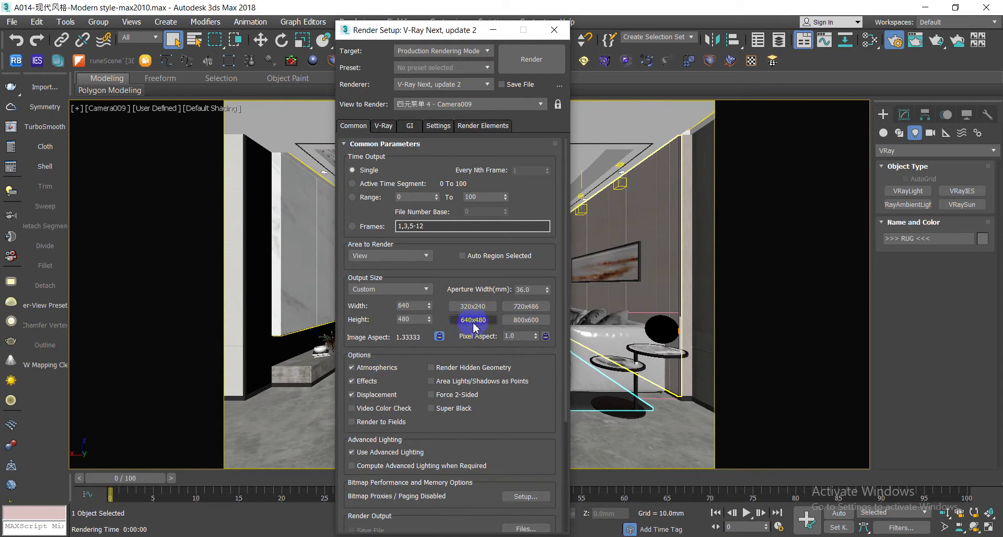
{"action": "left_click_drag", "start_coordinate": [418, 35], "coordinate": [581, 30]}
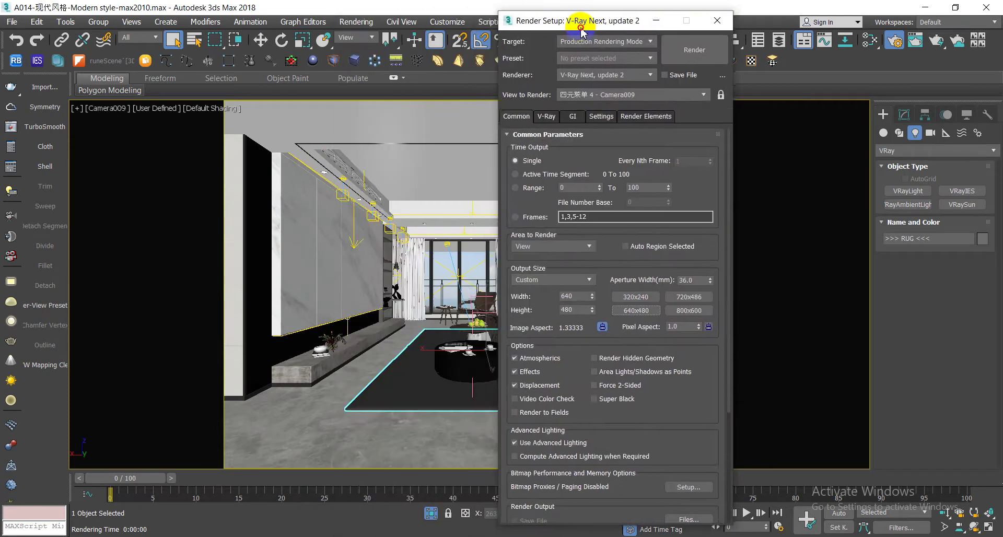
Switch the renderer to Scanline and then back to V-Ray Next
{"action": "left_click", "coordinate": [589, 80]}
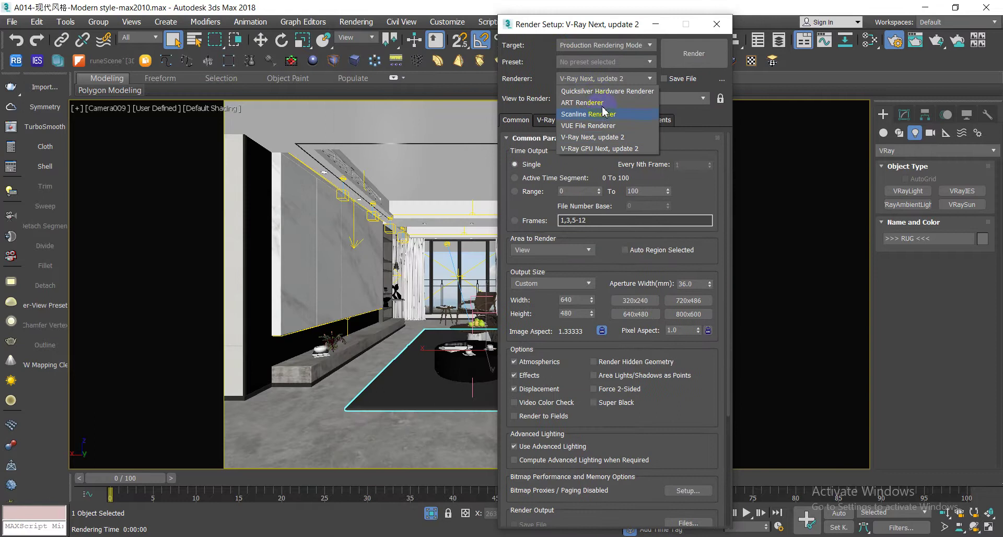
{"action": "left_click", "coordinate": [603, 118]}
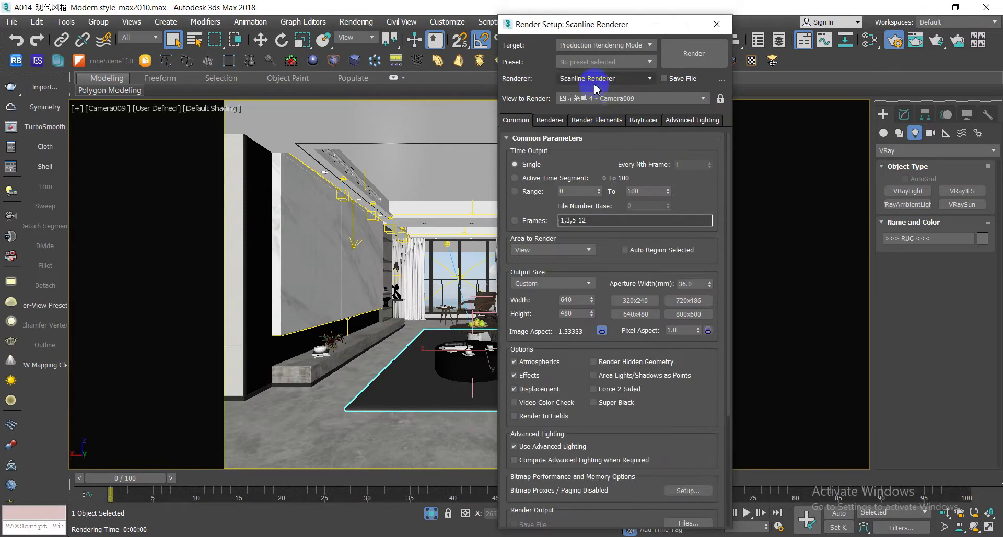
{"action": "left_click", "coordinate": [596, 79]}
{"action": "left_click", "coordinate": [611, 138]}
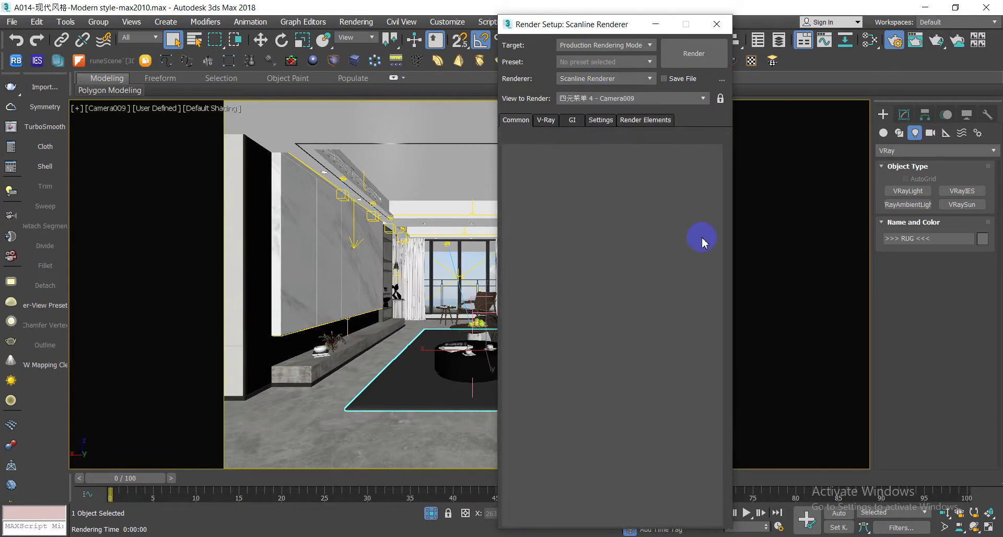
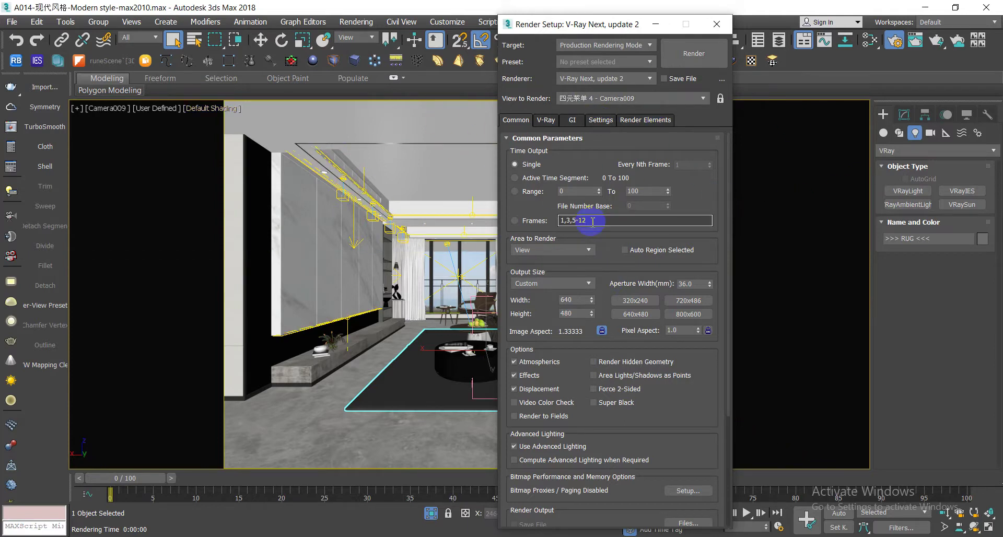
Use Assign Renderer's Save as Defaults to make V-Ray Next, update 2 the default production renderer
{"action": "left_click", "coordinate": [646, 120]}
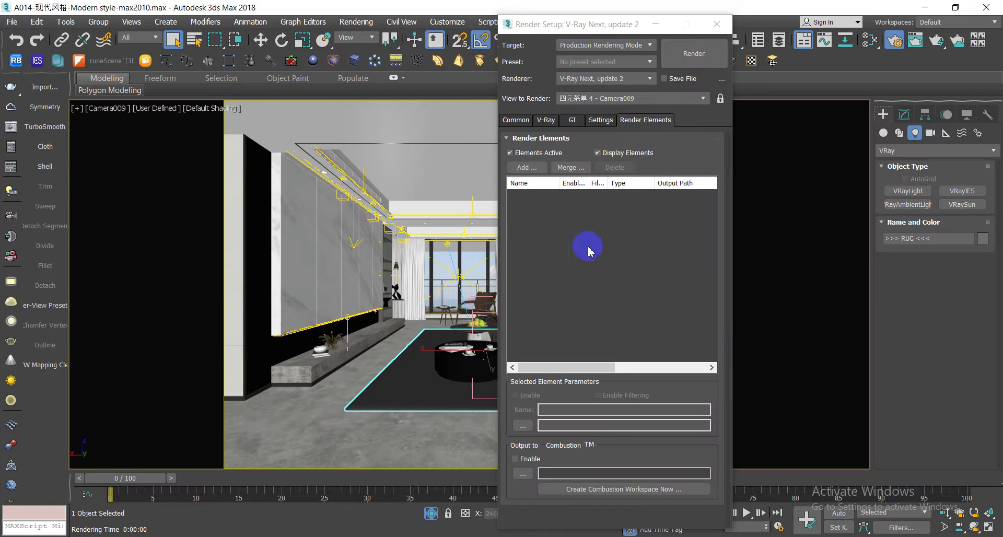
{"action": "left_click", "coordinate": [554, 122]}
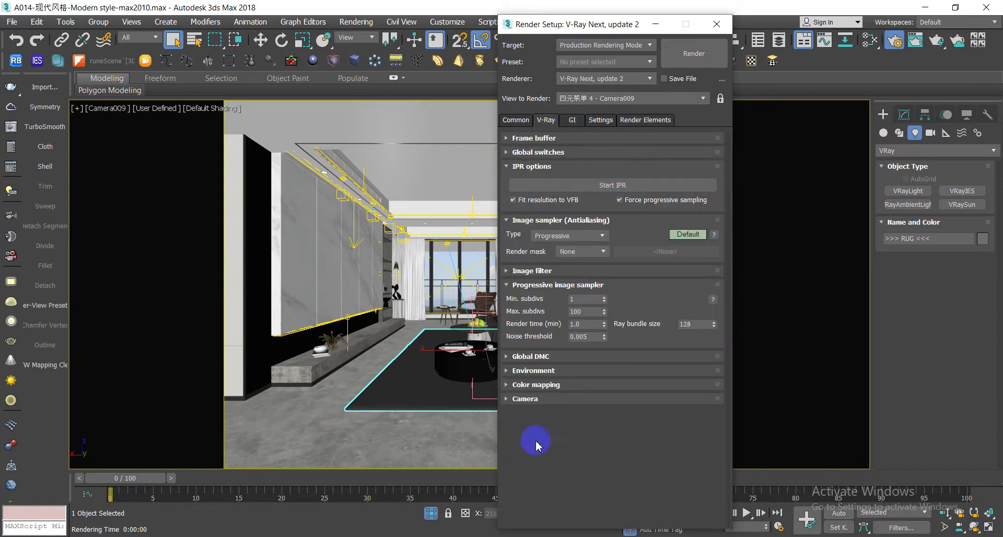
{"action": "left_click", "coordinate": [517, 118]}
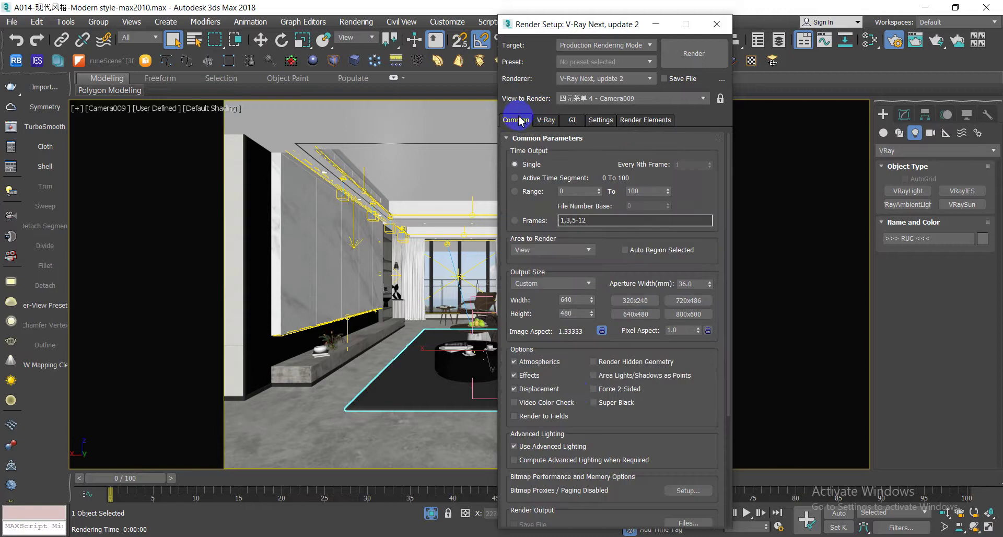
{"action": "left_click_drag", "start_coordinate": [691, 440], "coordinate": [685, 214]}
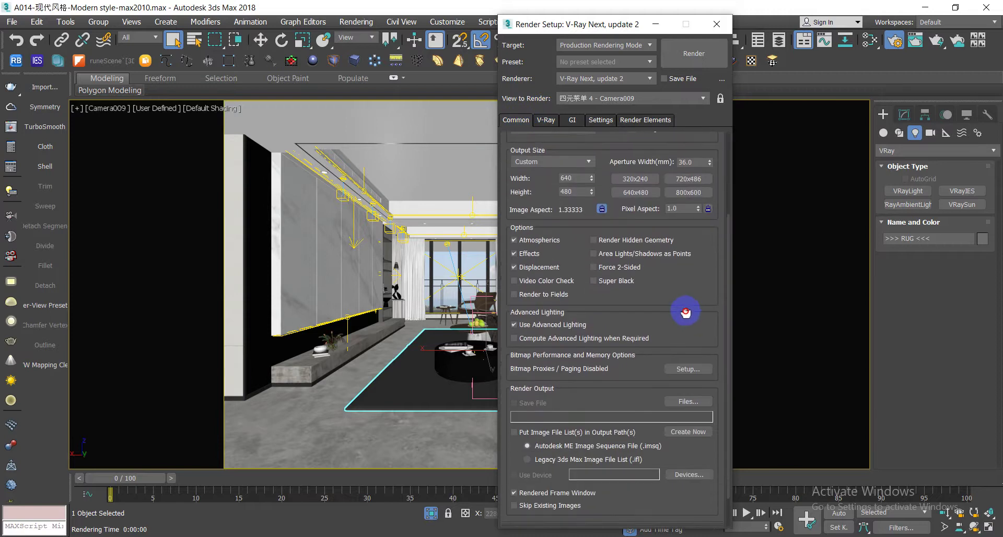
{"action": "right_click", "coordinate": [685, 277]}
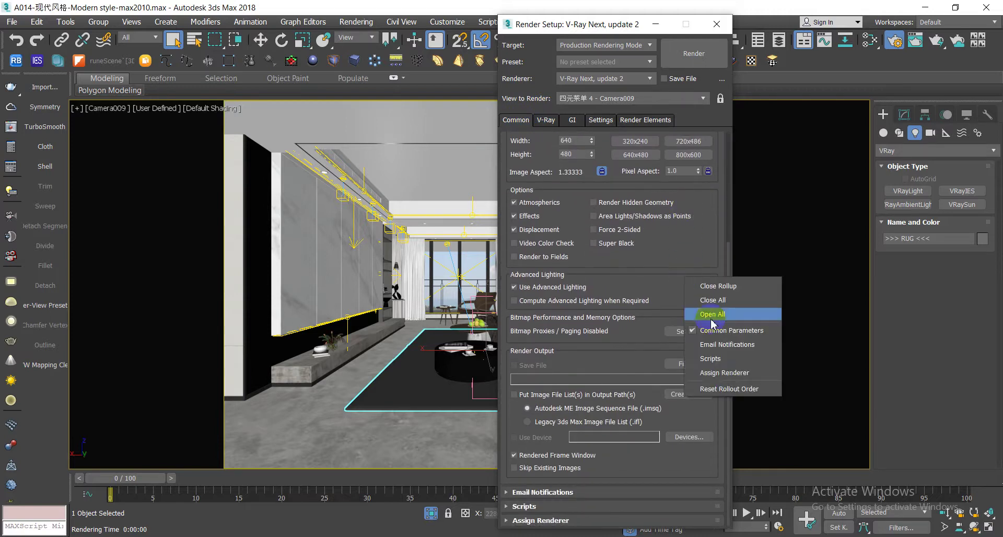
{"action": "left_click", "coordinate": [722, 375]}
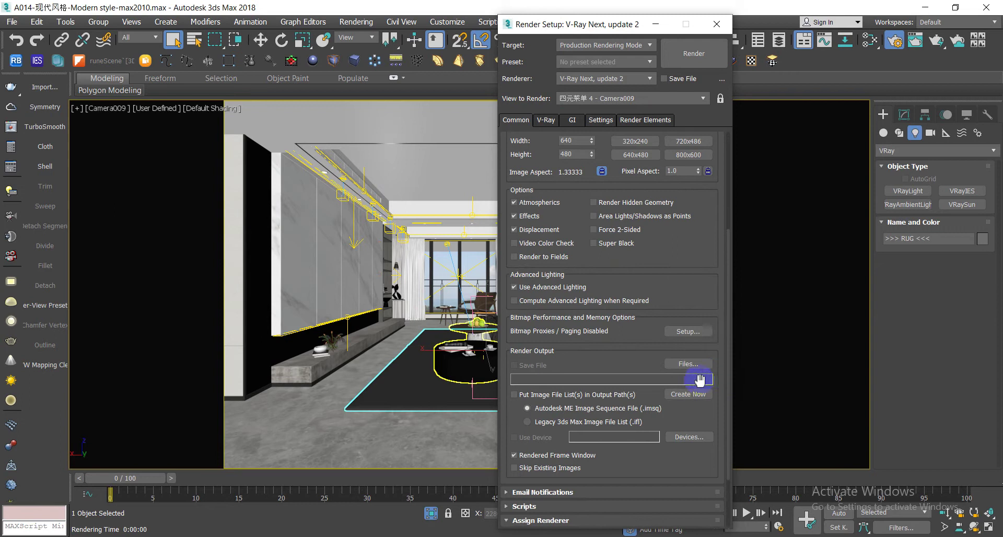
{"action": "left_click_drag", "start_coordinate": [606, 32], "coordinate": [601, 18]}
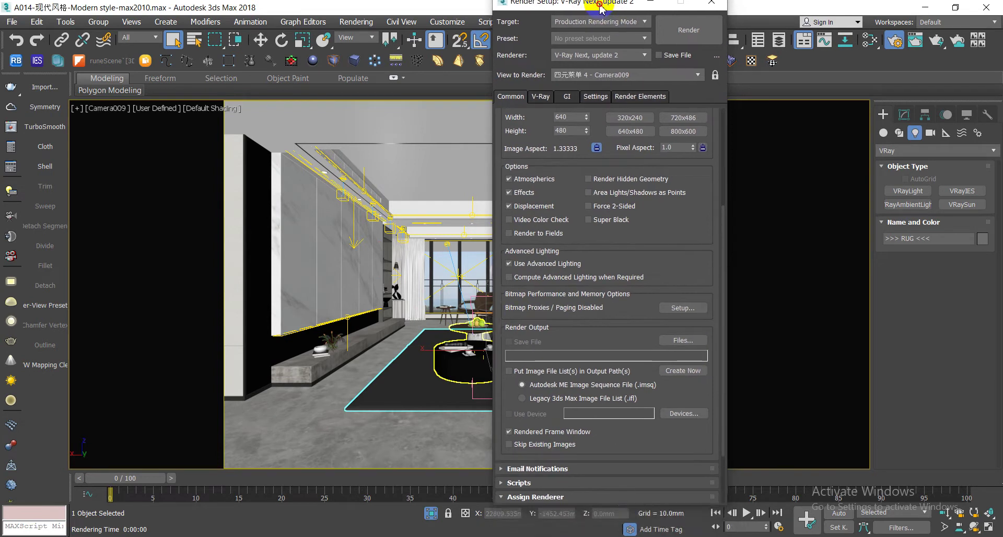
{"action": "scroll", "coordinate": [715, 413], "scroll_direction": "down", "scroll_amount": 3}
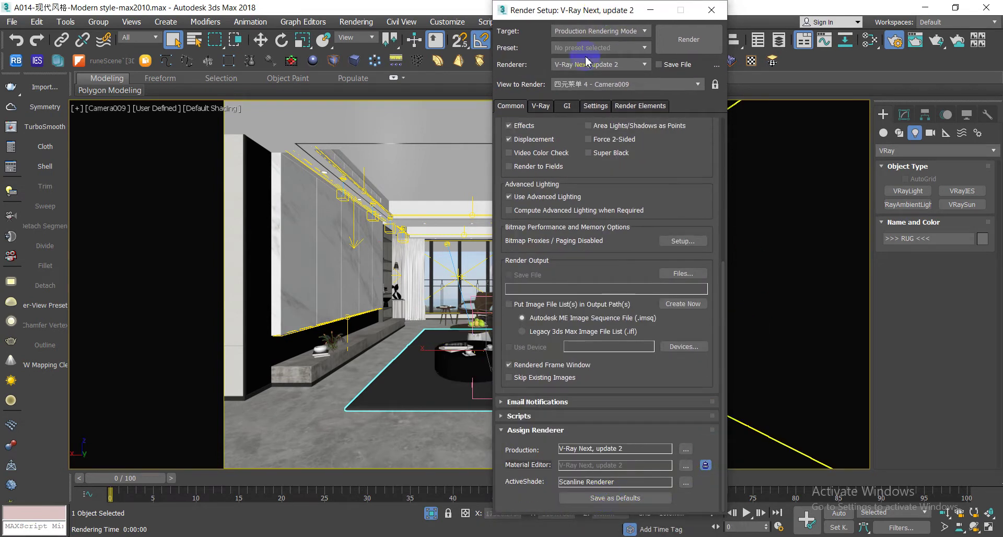
{"action": "left_click", "coordinate": [641, 499]}
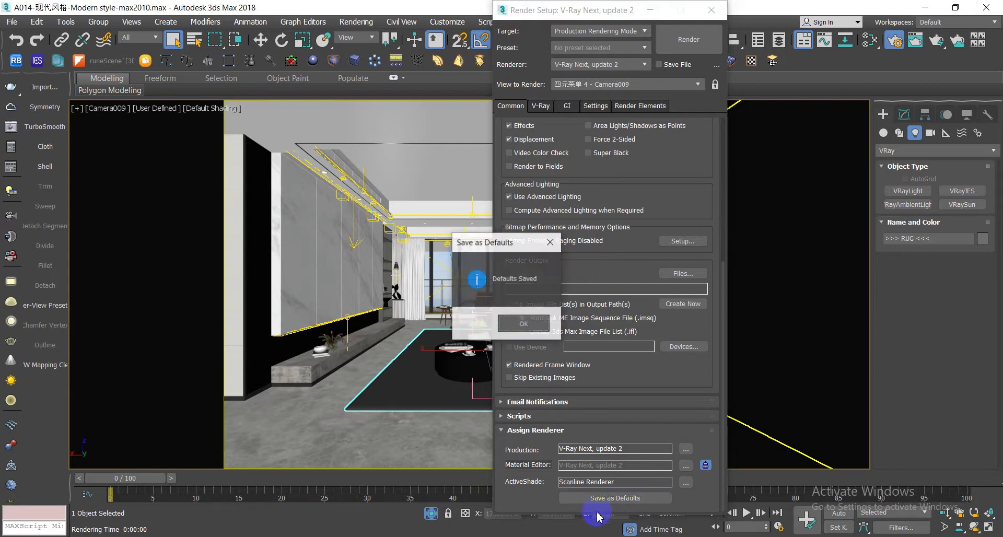
{"action": "left_click", "coordinate": [527, 326]}
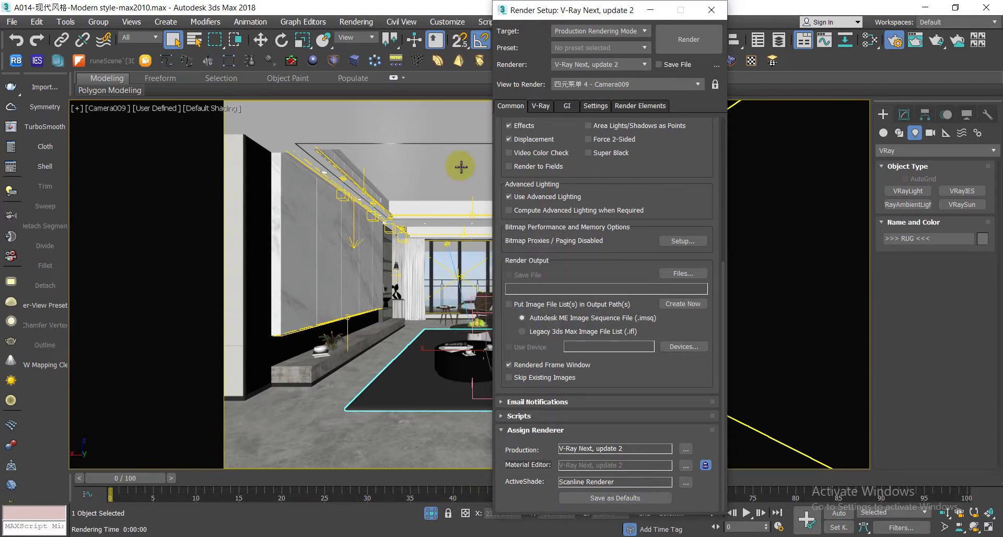
Switch all V-Ray settings to Expert and set the image sampler type to Bucket
{"action": "left_click", "coordinate": [543, 108]}
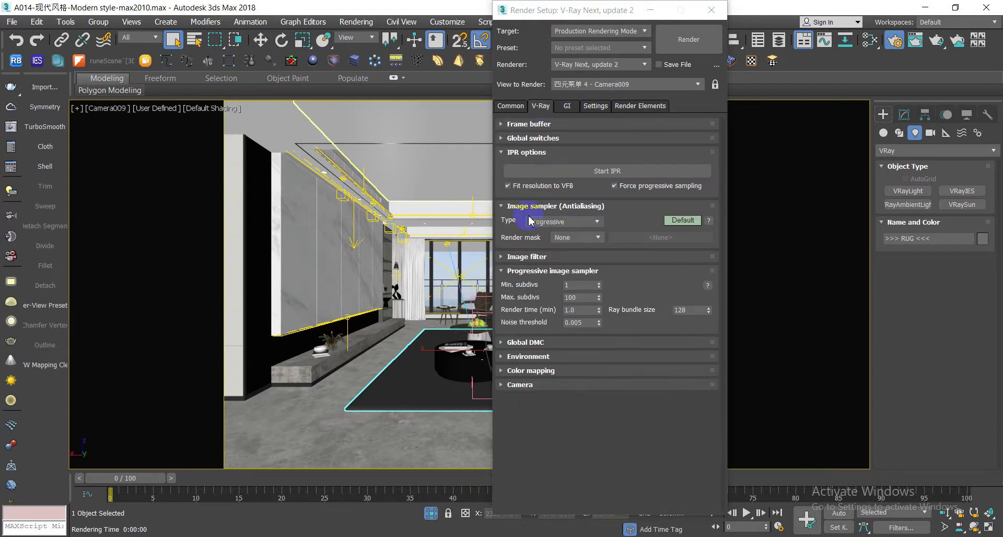
{"action": "left_click", "coordinate": [623, 343]}
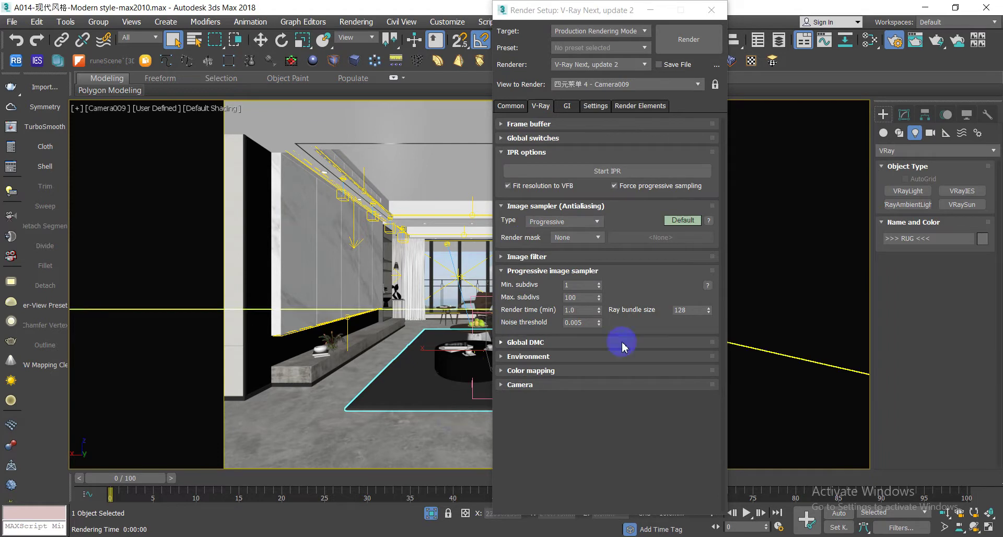
{"action": "left_click", "coordinate": [681, 220]}
{"action": "right_click", "coordinate": [688, 228]}
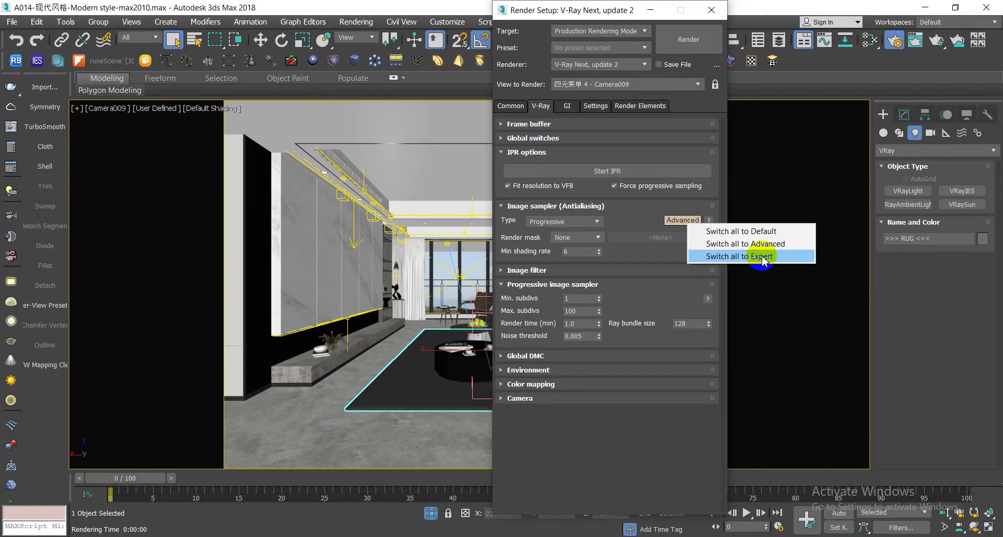
{"action": "left_click", "coordinate": [735, 256]}
{"action": "key", "text": "F10"}
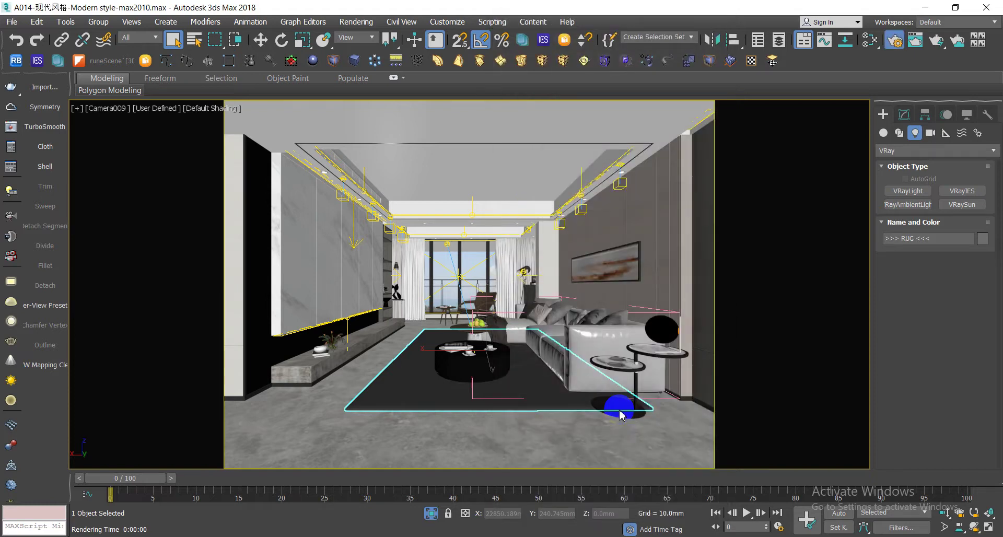
{"action": "key", "text": "F10"}
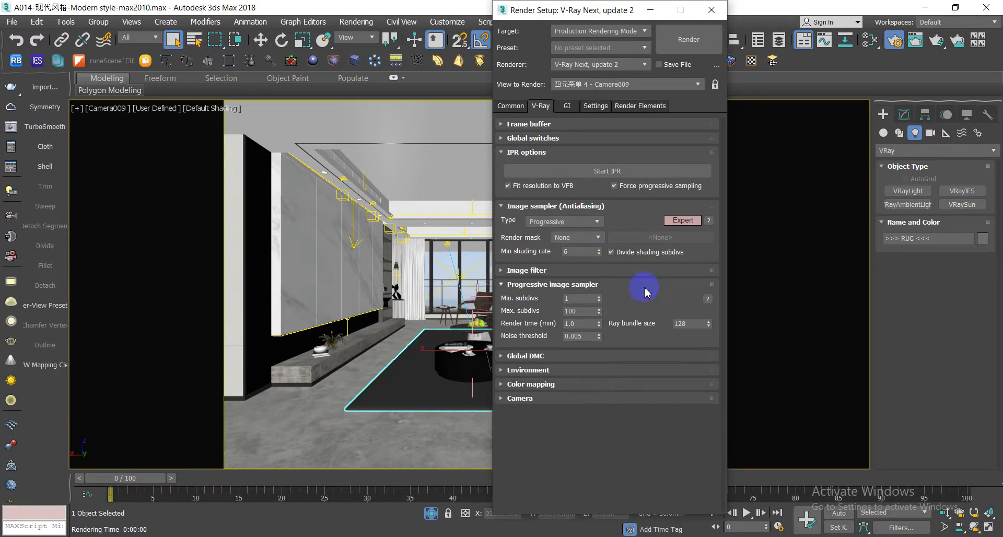
{"action": "left_click", "coordinate": [556, 222]}
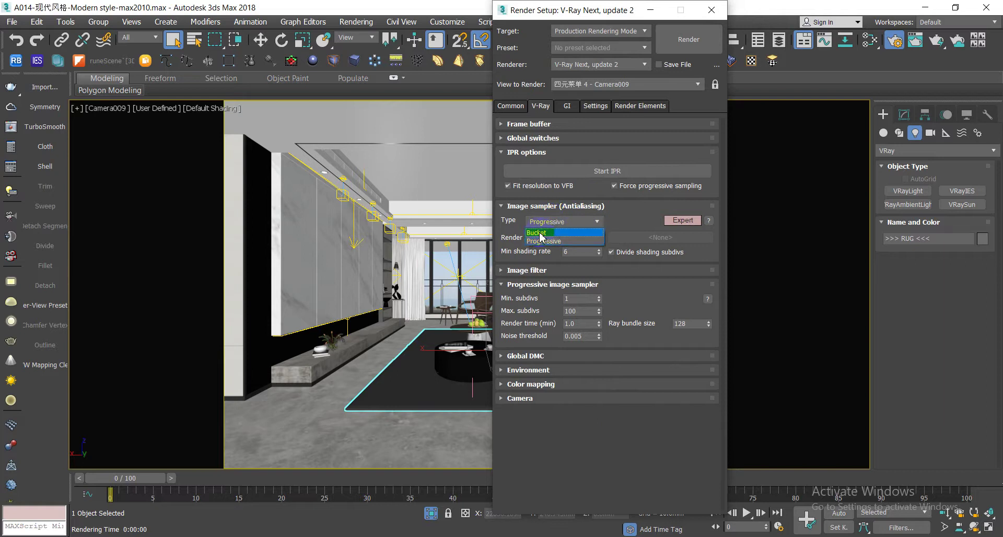
{"action": "left_click", "coordinate": [538, 233]}
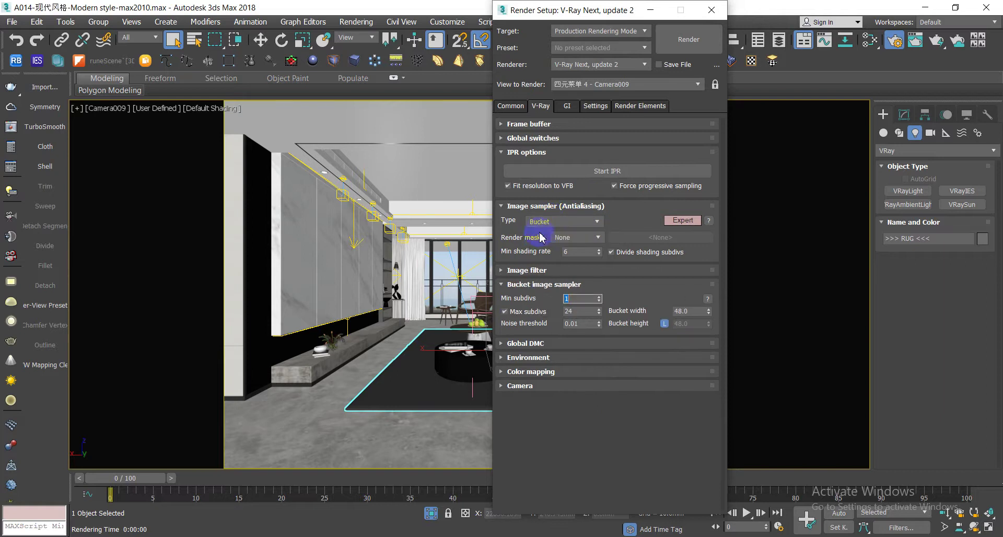
Set the primary GI engine to Irradiance map and close Render Setup
{"action": "left_click", "coordinate": [567, 106]}
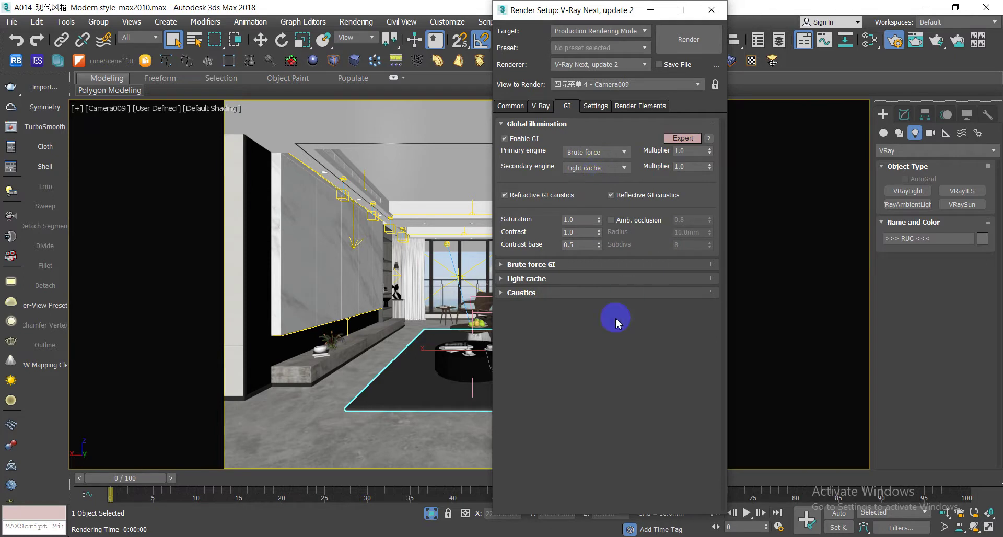
{"action": "left_click", "coordinate": [601, 154]}
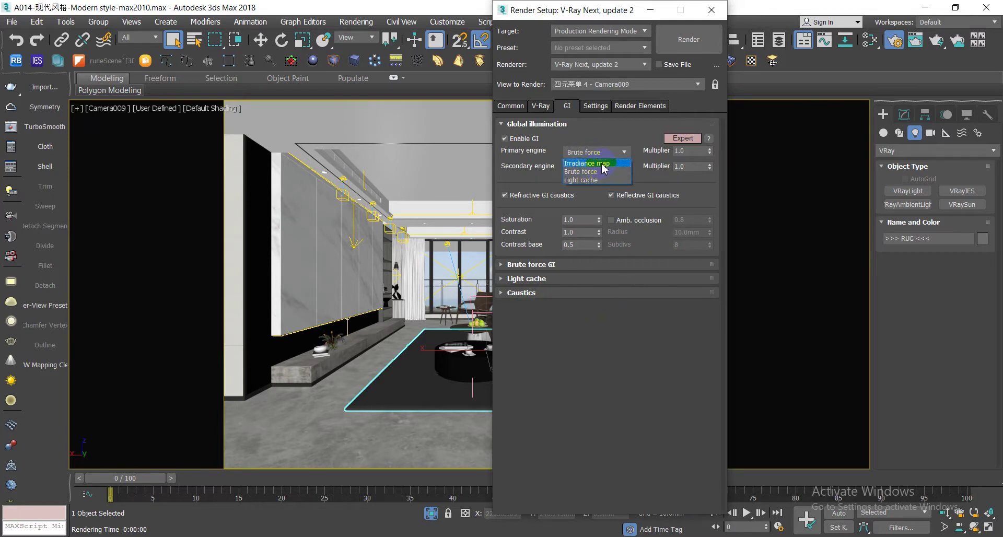
{"action": "left_click", "coordinate": [603, 165]}
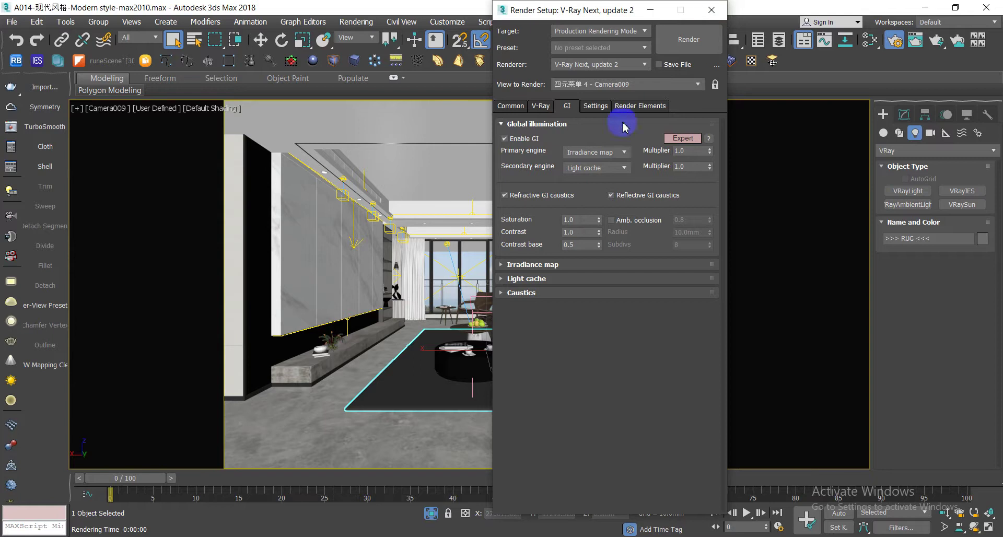
{"action": "left_click", "coordinate": [568, 107]}
{"action": "left_click", "coordinate": [712, 10]}
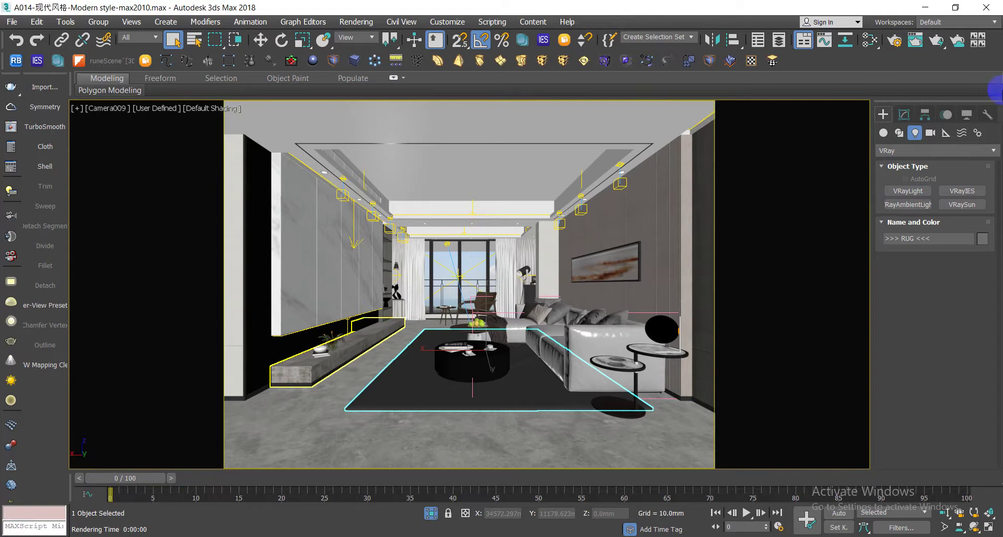
Launch the Catalyst script from TIK3D's Extended Scripts, reached through VN_Plugins in the Create panel
{"action": "left_click", "coordinate": [883, 115]}
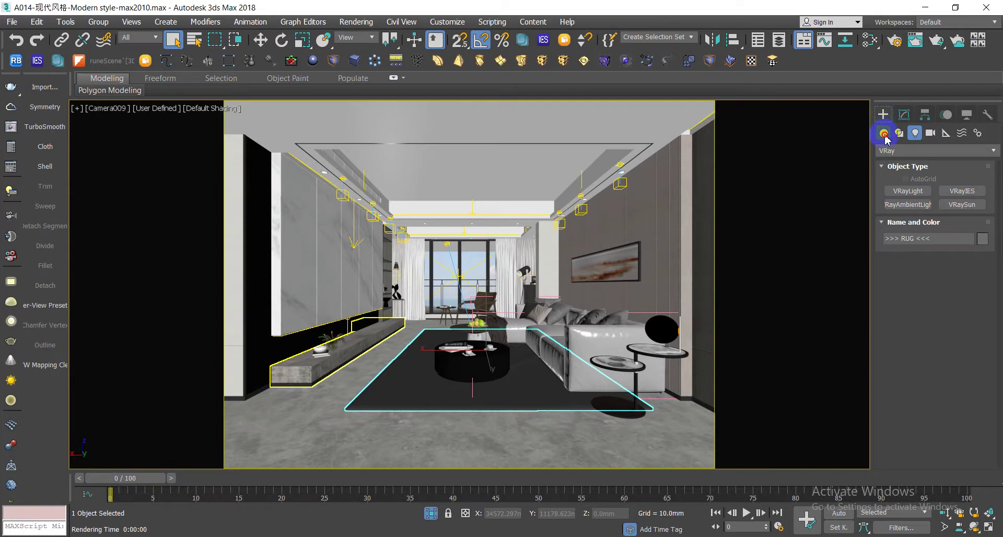
{"action": "left_click", "coordinate": [883, 133]}
{"action": "left_click", "coordinate": [899, 151]}
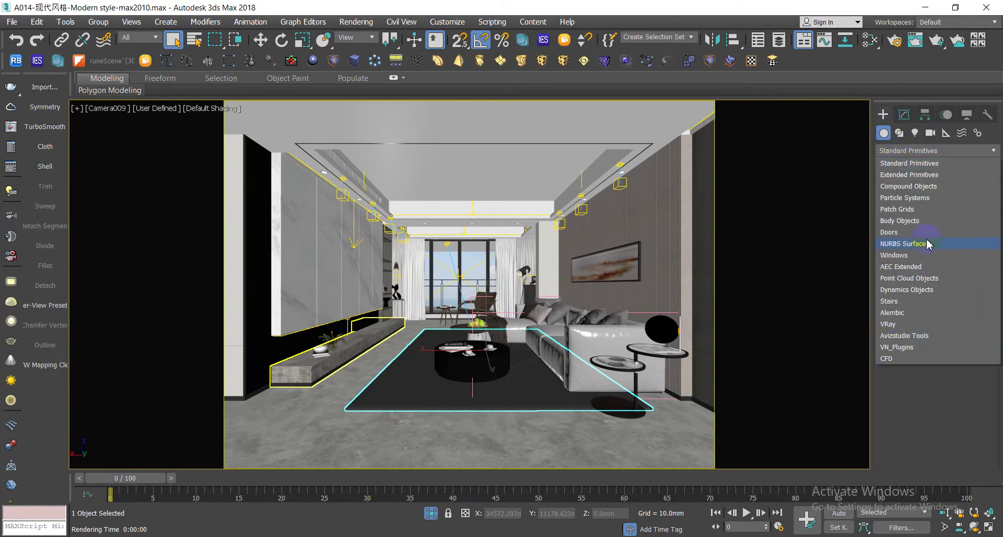
{"action": "left_click", "coordinate": [895, 348]}
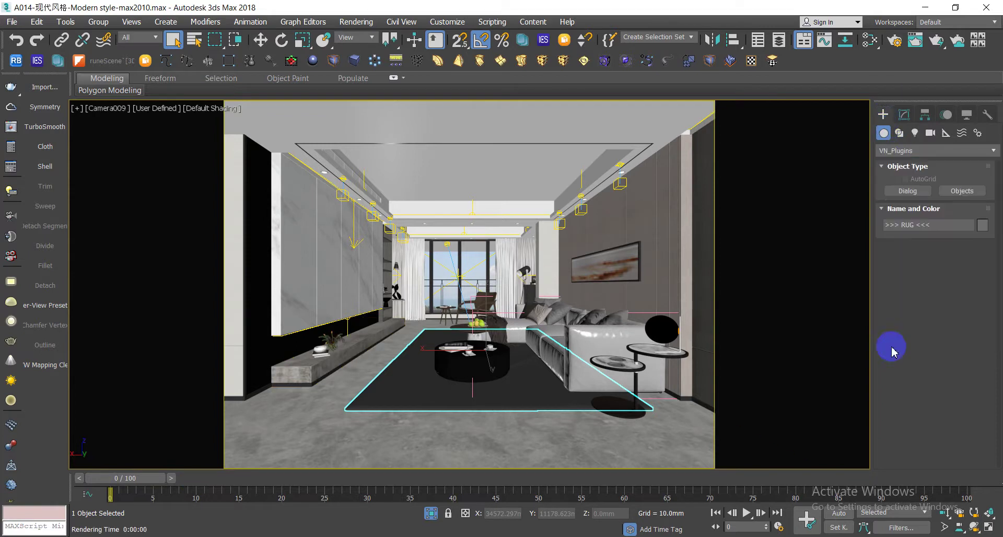
{"action": "left_click", "coordinate": [907, 192]}
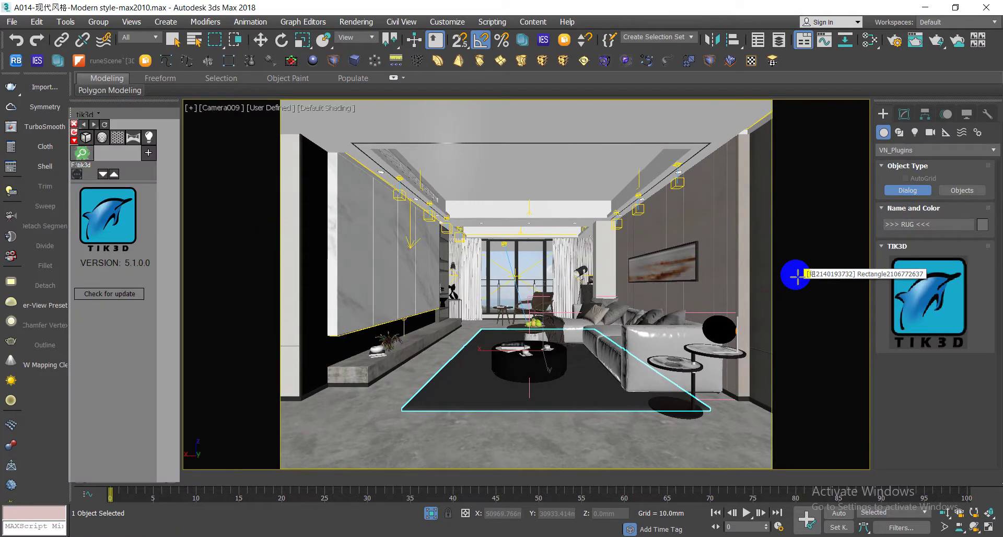
{"action": "left_click", "coordinate": [149, 157]}
{"action": "mouse_move", "coordinate": [200, 162]}
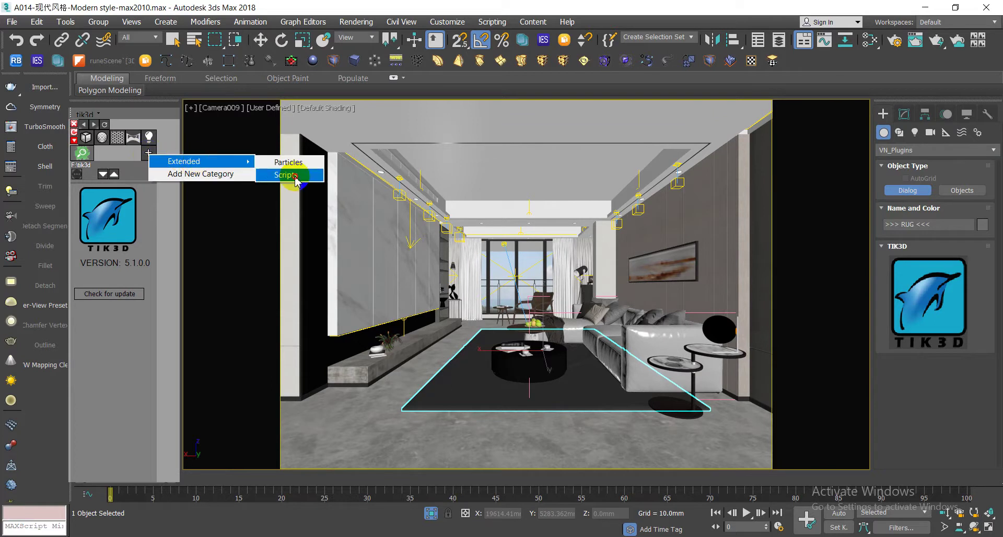
{"action": "left_click", "coordinate": [286, 175]}
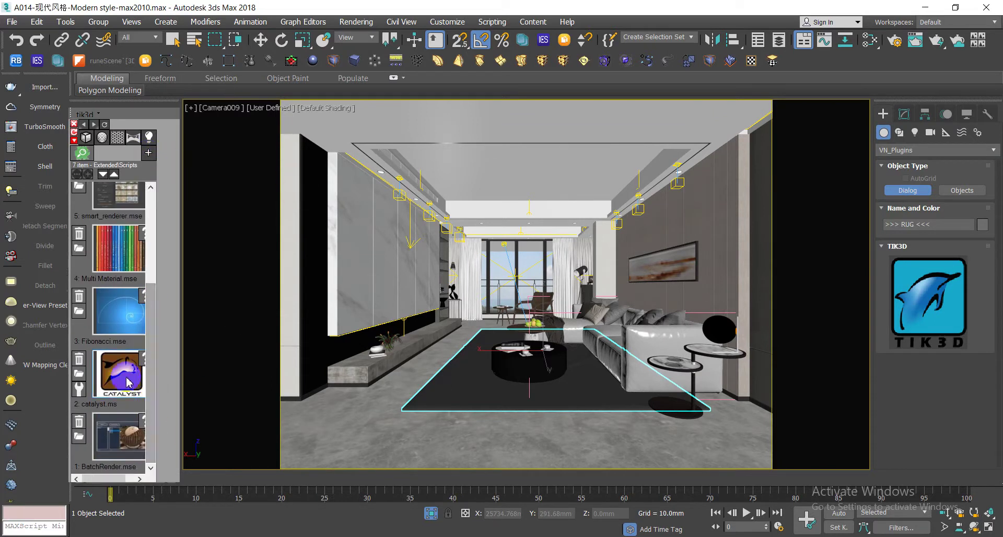
{"action": "left_click", "coordinate": [128, 383]}
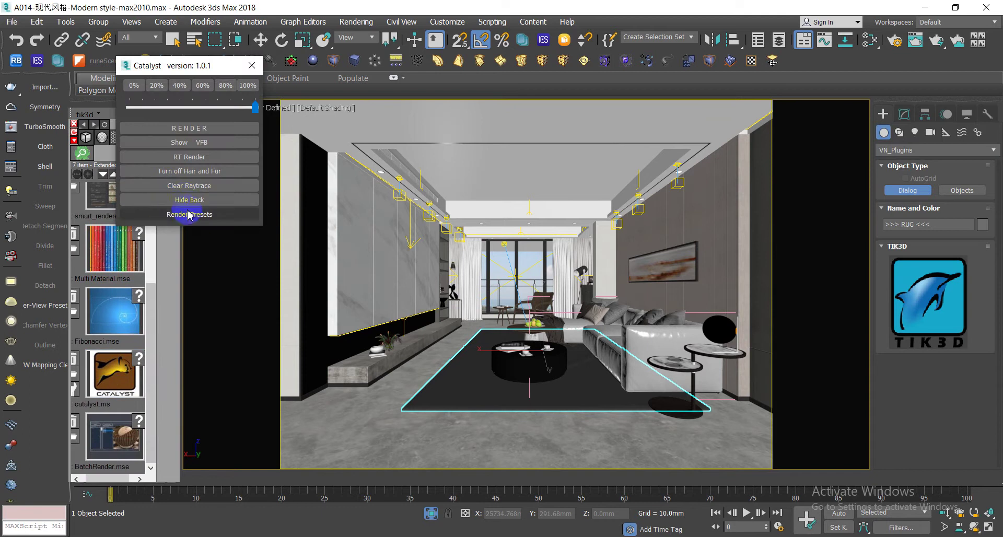
Render the living room with Catalyst's 'Fast and good Setting' preset at about 30% quality
{"action": "left_click", "coordinate": [189, 215]}
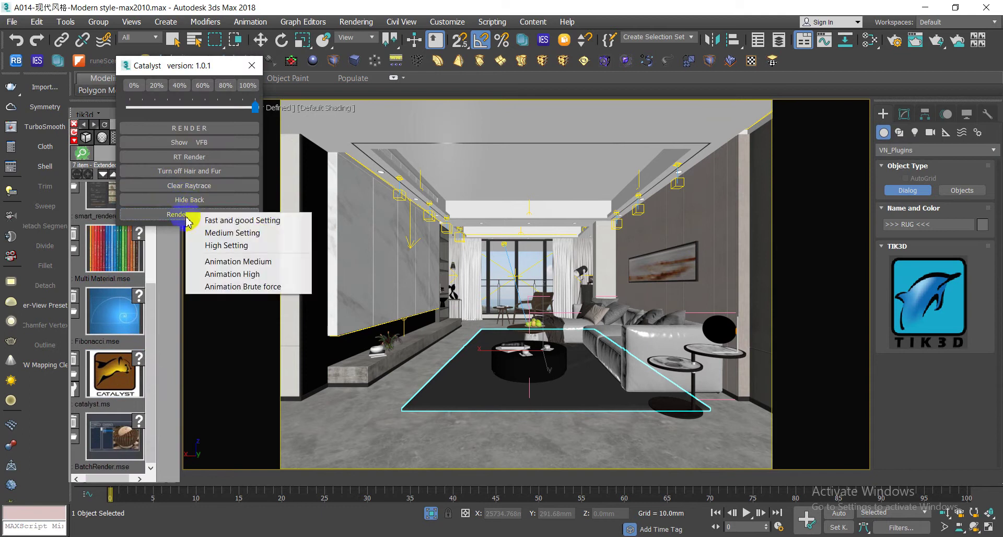
{"action": "left_click", "coordinate": [216, 220]}
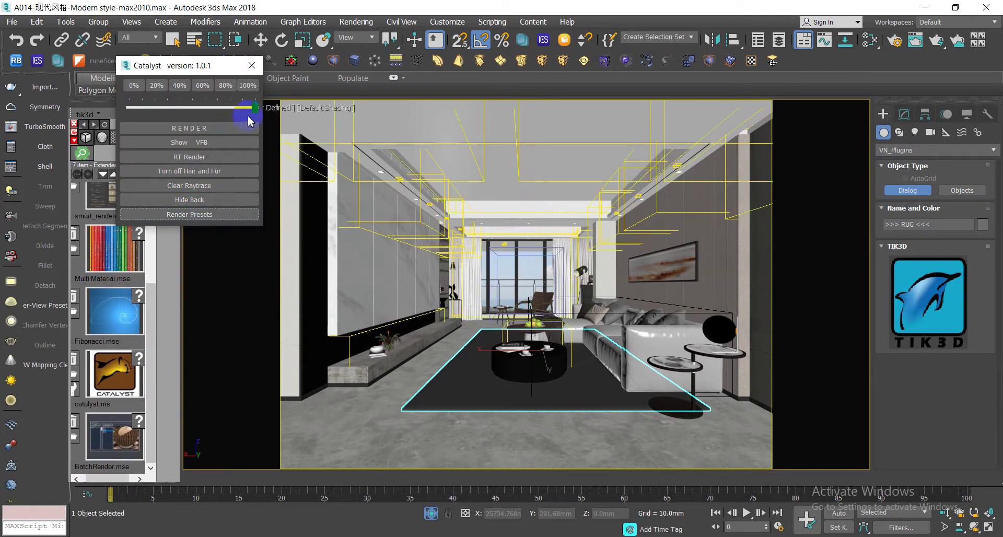
{"action": "left_click_drag", "start_coordinate": [256, 111], "coordinate": [168, 115]}
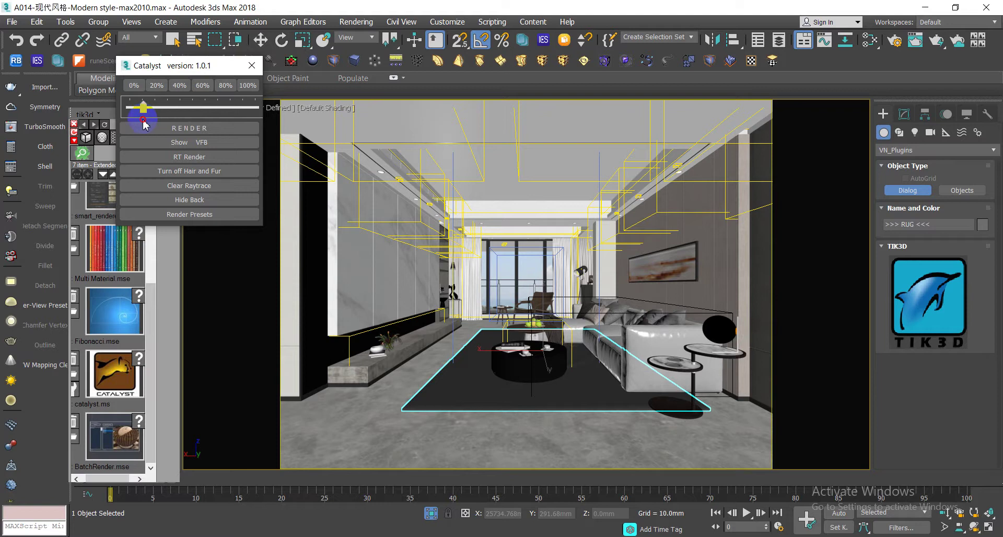
{"action": "left_click", "coordinate": [190, 128]}
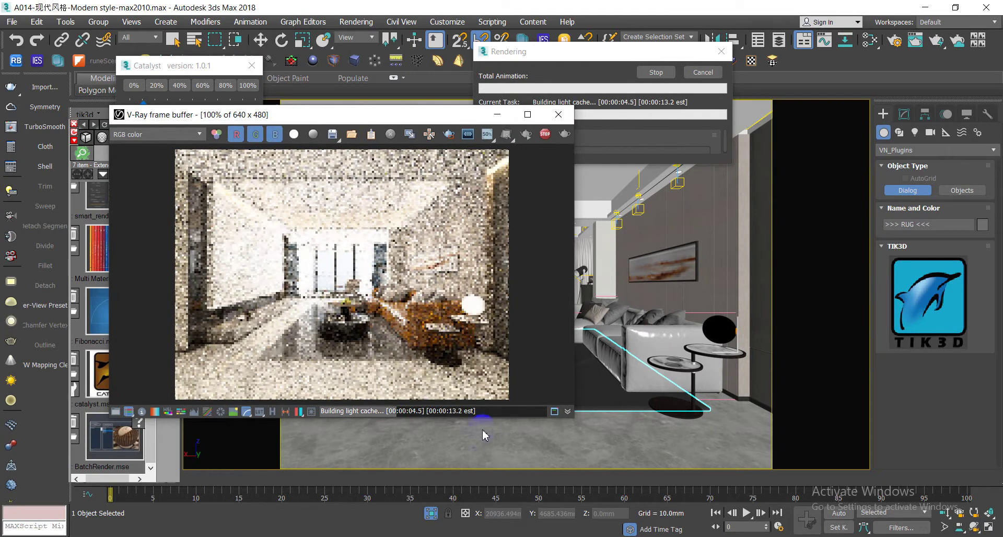
Inspect the finished 640 x 480 render in the V-Ray frame buffer, zooming in and out
{"action": "left_click", "coordinate": [316, 307]}
{"action": "left_click", "coordinate": [296, 362]}
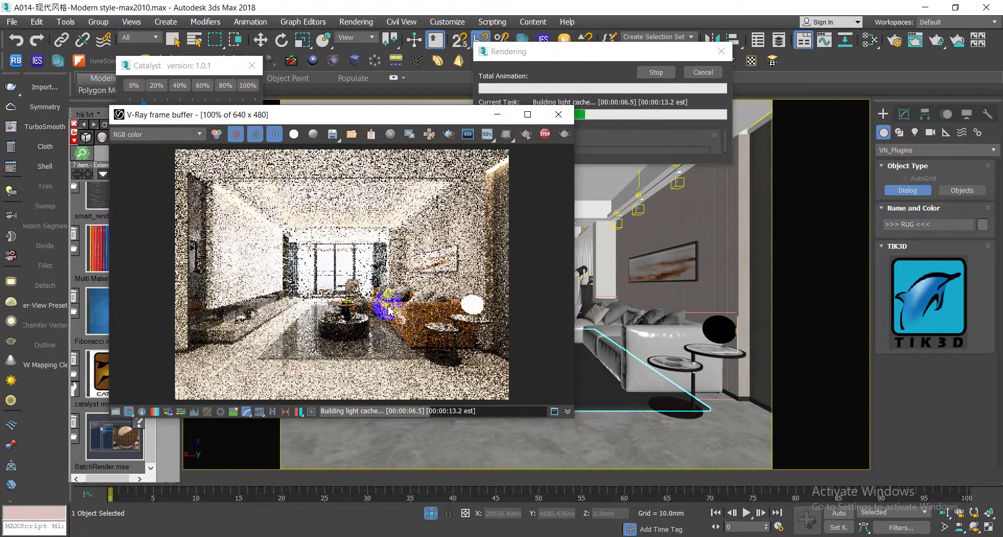
{"action": "left_click", "coordinate": [264, 246]}
{"action": "left_click", "coordinate": [375, 399]}
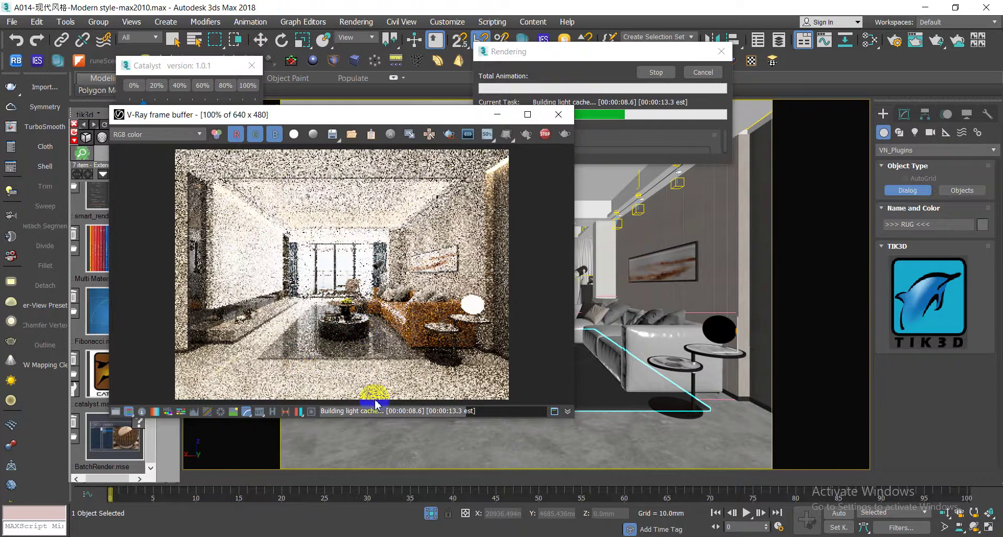
{"action": "left_click", "coordinate": [410, 183]}
{"action": "left_click", "coordinate": [431, 190]}
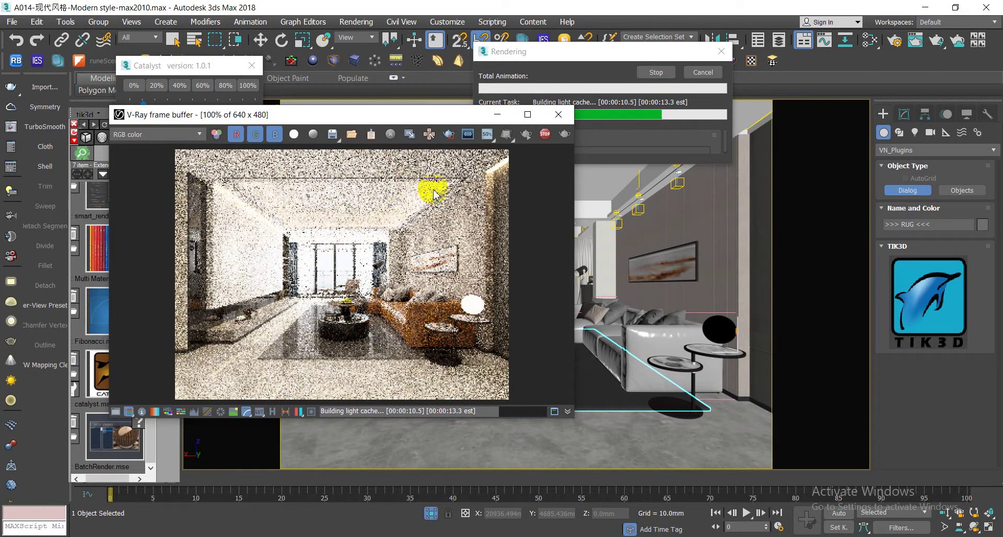
{"action": "left_click", "coordinate": [309, 372]}
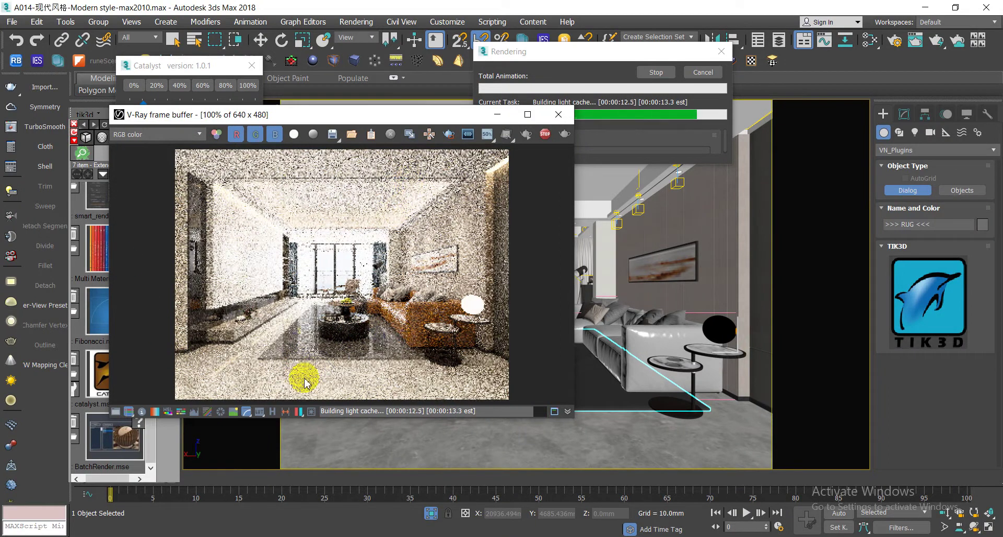
{"action": "mouse_move", "coordinate": [332, 329]}
{"action": "left_mouse_down"}
{"action": "mouse_move", "coordinate": [309, 347]}
{"action": "mouse_move", "coordinate": [317, 360]}
{"action": "mouse_move", "coordinate": [289, 362]}
{"action": "left_mouse_up"}
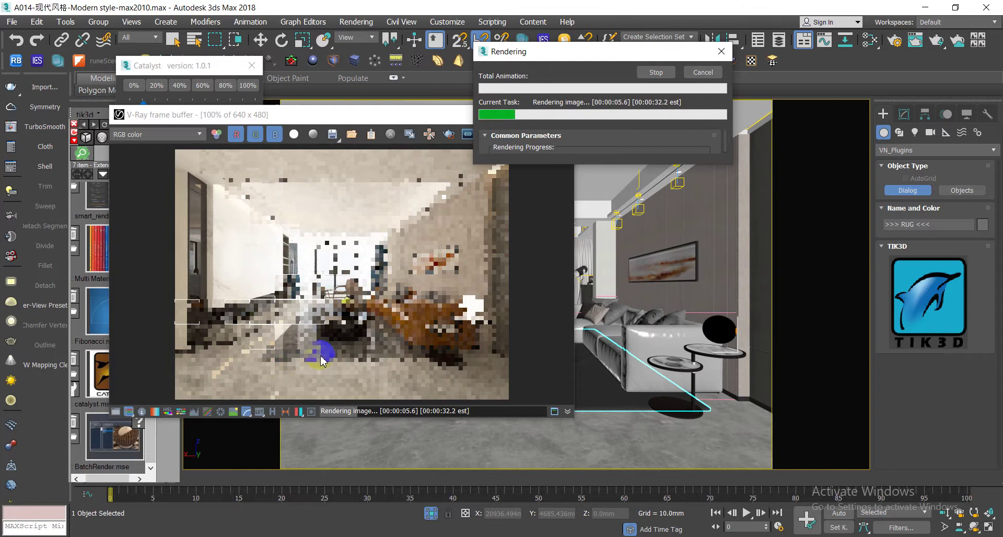
{"action": "left_click_drag", "start_coordinate": [337, 354], "coordinate": [309, 349]}
{"action": "mouse_move", "coordinate": [321, 120]}
{"action": "left_mouse_down"}
{"action": "mouse_move", "coordinate": [640, 44]}
{"action": "mouse_move", "coordinate": [483, 108]}
{"action": "left_mouse_up"}
{"action": "scroll", "coordinate": [471, 251], "scroll_direction": "up", "scroll_amount": 2}
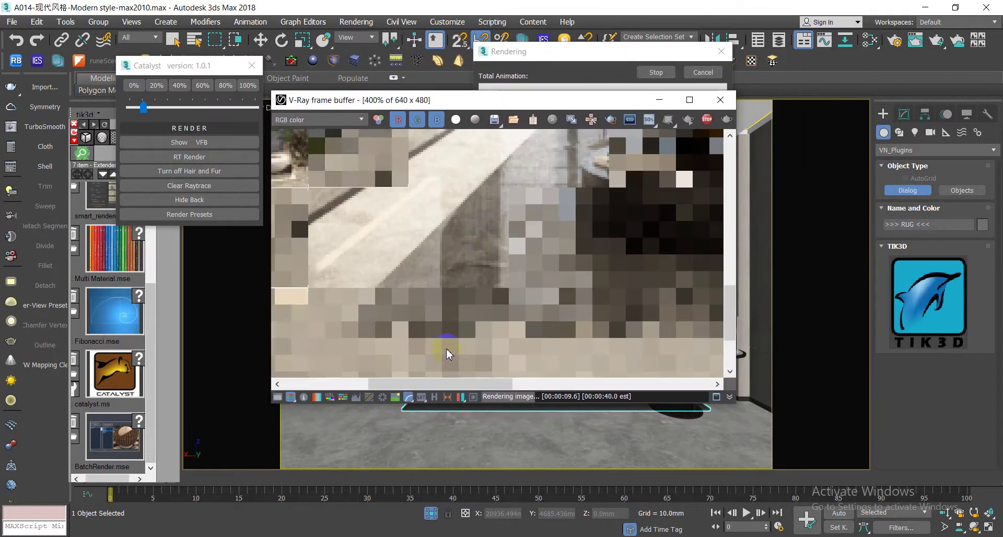
{"action": "double_click", "coordinate": [487, 248]}
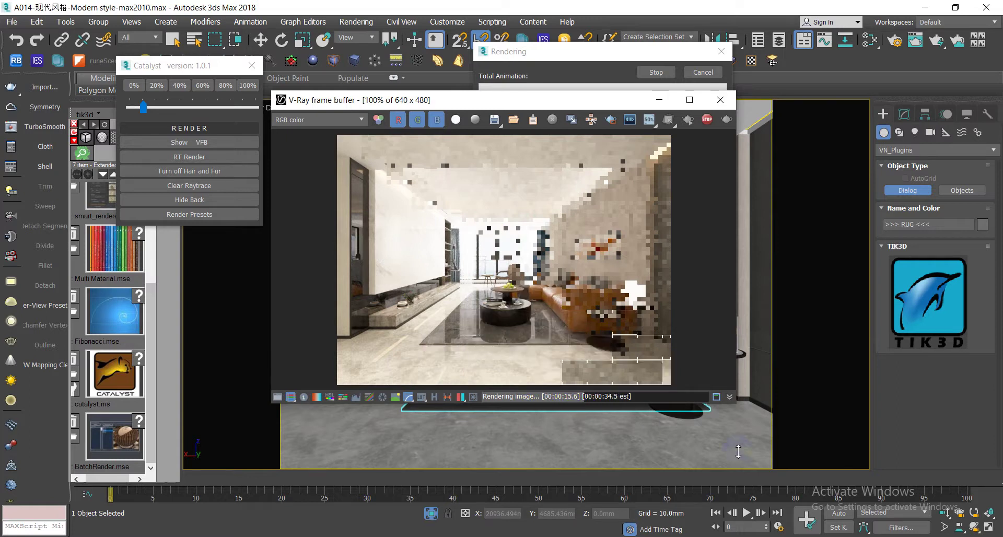
{"action": "scroll", "coordinate": [520, 327], "scroll_direction": "up", "scroll_amount": 1}
{"action": "scroll", "coordinate": [531, 327], "scroll_direction": "up", "scroll_amount": 1}
{"action": "scroll", "coordinate": [545, 321], "scroll_direction": "up", "scroll_amount": 1}
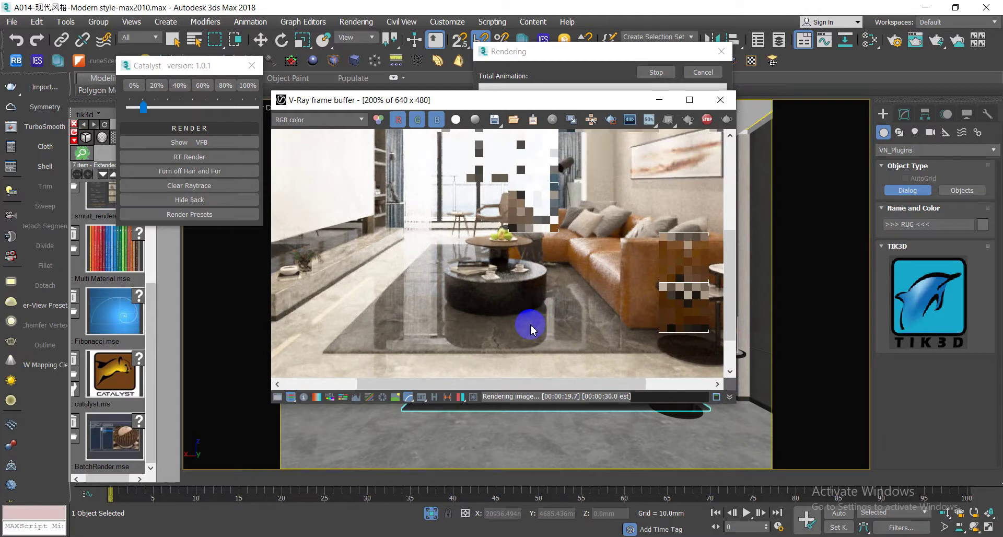
{"action": "scroll", "coordinate": [602, 206], "scroll_direction": "up", "scroll_amount": 1}
{"action": "scroll", "coordinate": [540, 186], "scroll_direction": "up", "scroll_amount": 2}
{"action": "scroll", "coordinate": [540, 186], "scroll_direction": "down", "scroll_amount": 4}
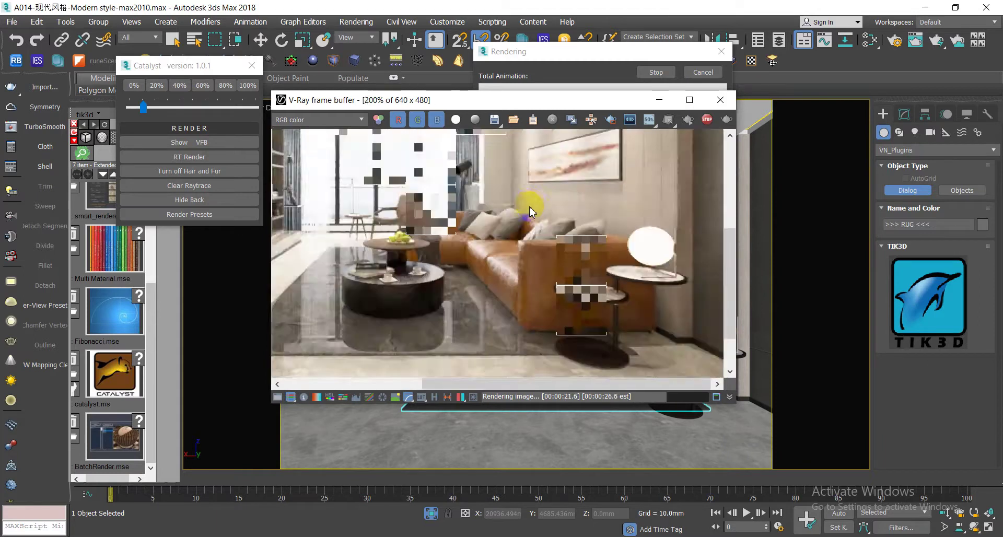
{"action": "scroll", "coordinate": [530, 214], "scroll_direction": "down", "scroll_amount": 1}
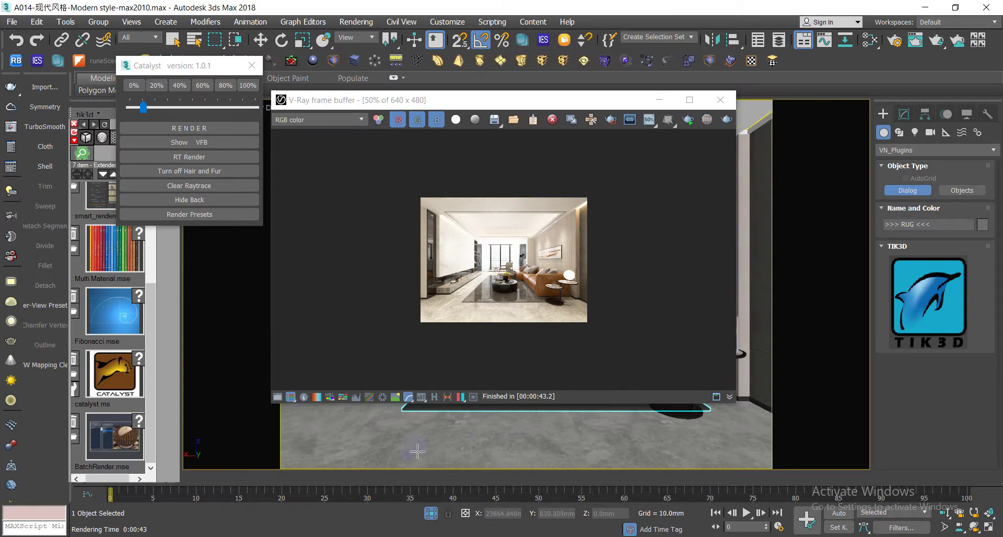
Pick the rug's VRayMtl into the Slate Material Editor with the Pick Material eyedropper
{"action": "left_click", "coordinate": [435, 398]}
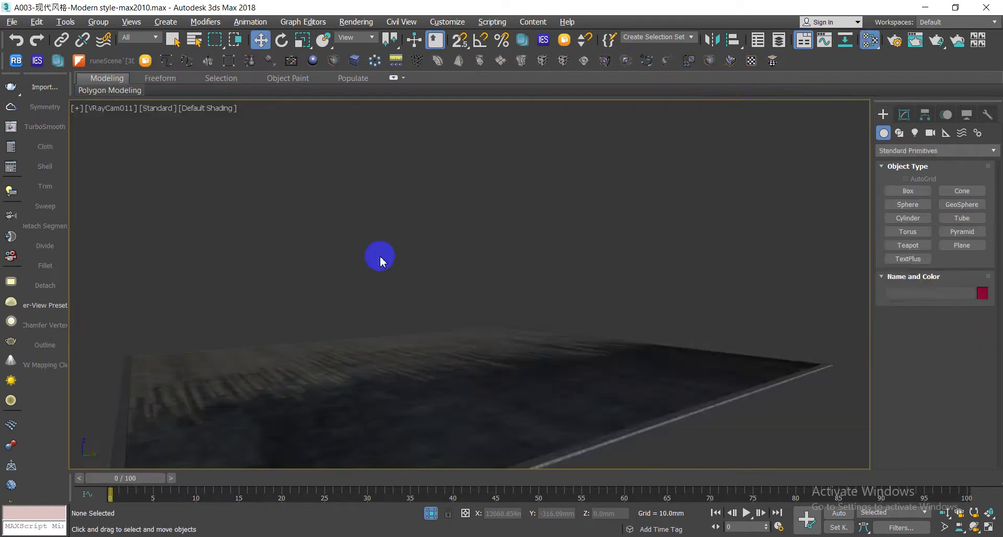
{"action": "key", "text": "m"}
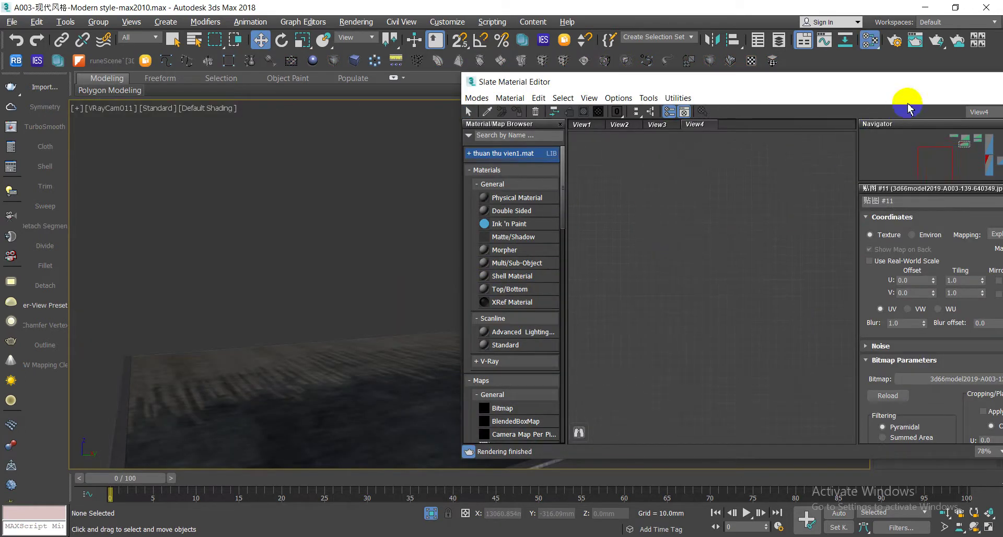
{"action": "left_click", "coordinate": [487, 111]}
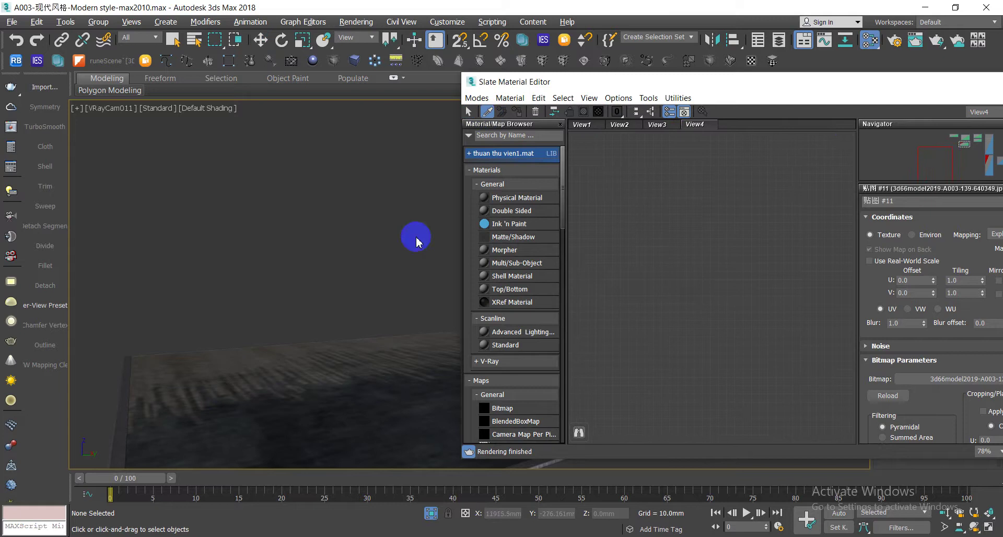
{"action": "left_click", "coordinate": [286, 420]}
Arrange the material tree in the node view and rename the rug VRayMtl to 'tham'
{"action": "scroll", "coordinate": [692, 360], "scroll_direction": "down", "scroll_amount": 3}
{"action": "middle_click_drag", "start_coordinate": [697, 354], "coordinate": [786, 330]}
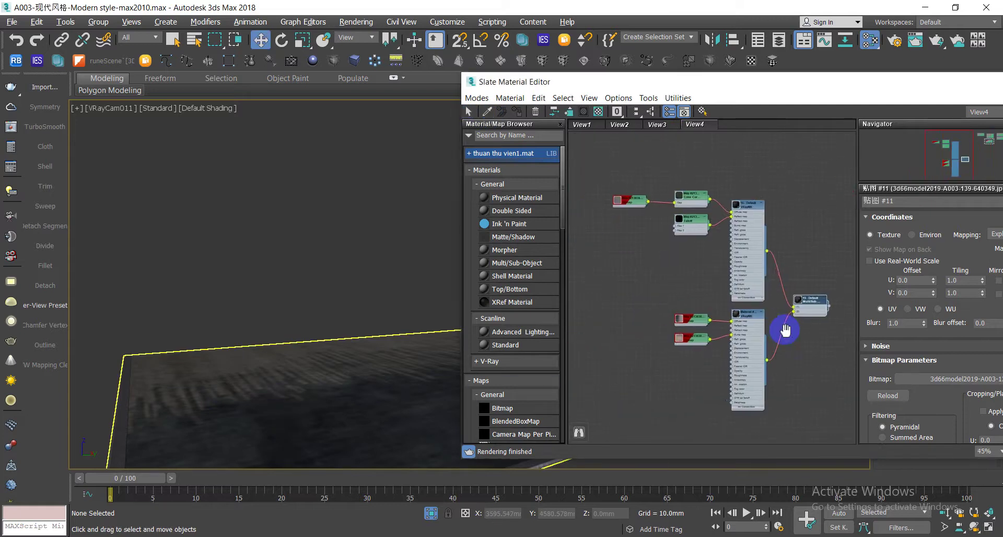
{"action": "scroll", "coordinate": [712, 331], "scroll_direction": "up", "scroll_amount": 2}
{"action": "scroll", "coordinate": [713, 331], "scroll_direction": "up", "scroll_amount": 2}
{"action": "scroll", "coordinate": [735, 327], "scroll_direction": "up", "scroll_amount": 1}
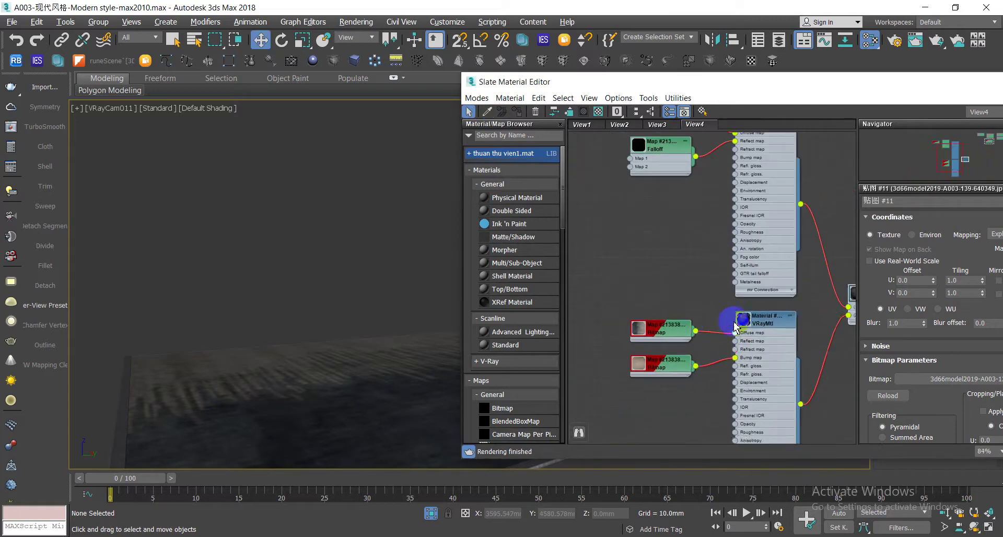
{"action": "left_click_drag", "start_coordinate": [735, 327], "coordinate": [690, 371]}
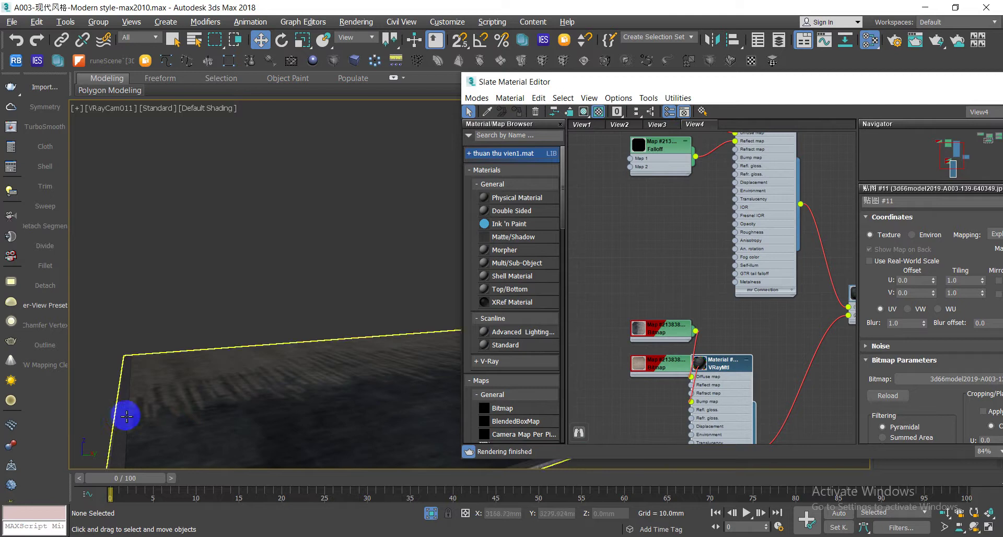
{"action": "scroll", "coordinate": [515, 313], "scroll_direction": "down", "scroll_amount": 1}
{"action": "scroll", "coordinate": [638, 351], "scroll_direction": "down", "scroll_amount": 1}
{"action": "left_click_drag", "start_coordinate": [774, 210], "coordinate": [684, 288]}
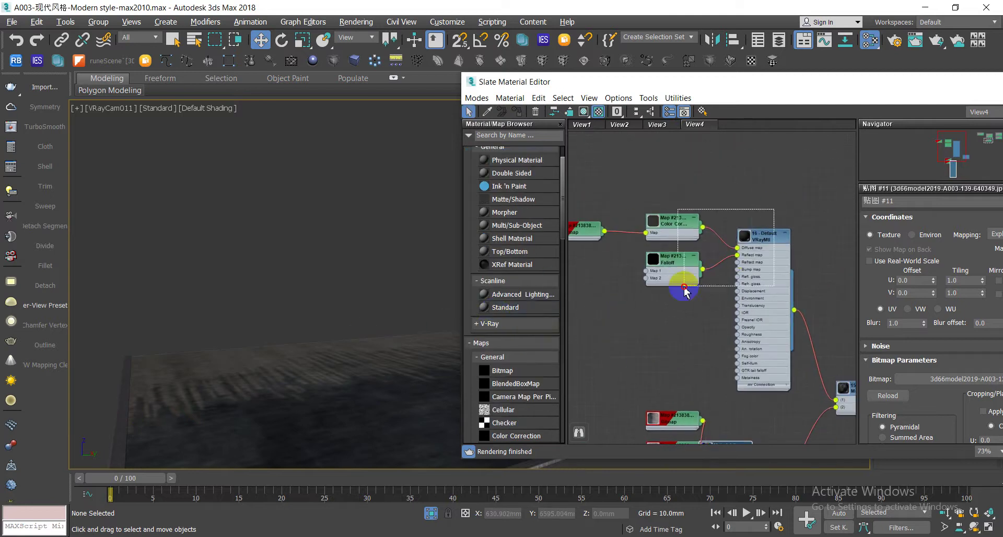
{"action": "scroll", "coordinate": [629, 302], "scroll_direction": "down", "scroll_amount": 1}
{"action": "scroll", "coordinate": [640, 287], "scroll_direction": "down", "scroll_amount": 1}
{"action": "scroll", "coordinate": [641, 286], "scroll_direction": "down", "scroll_amount": 1}
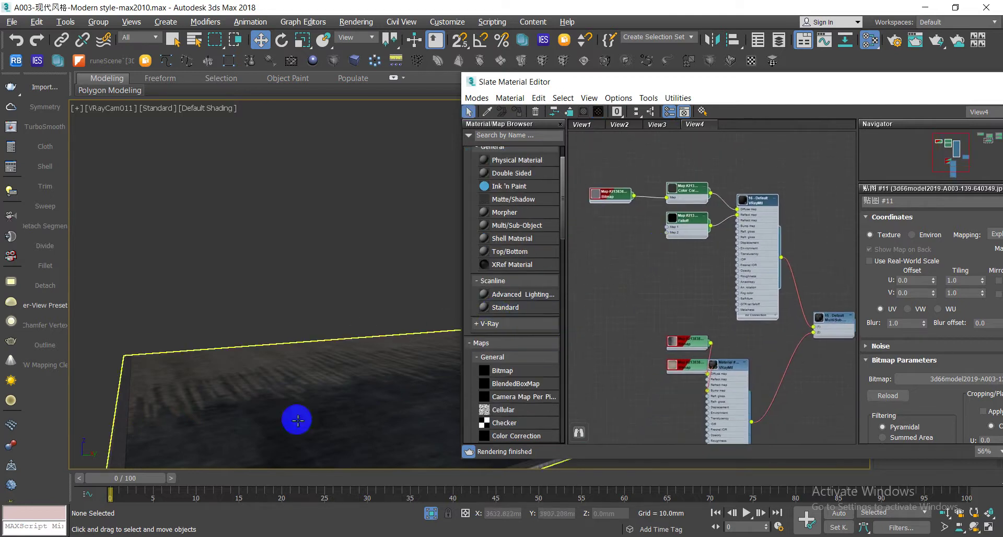
{"action": "middle_click_drag", "start_coordinate": [674, 385], "coordinate": [671, 347]}
{"action": "left_click_drag", "start_coordinate": [751, 308], "coordinate": [635, 376]}
{"action": "scroll", "coordinate": [716, 333], "scroll_direction": "up", "scroll_amount": 2}
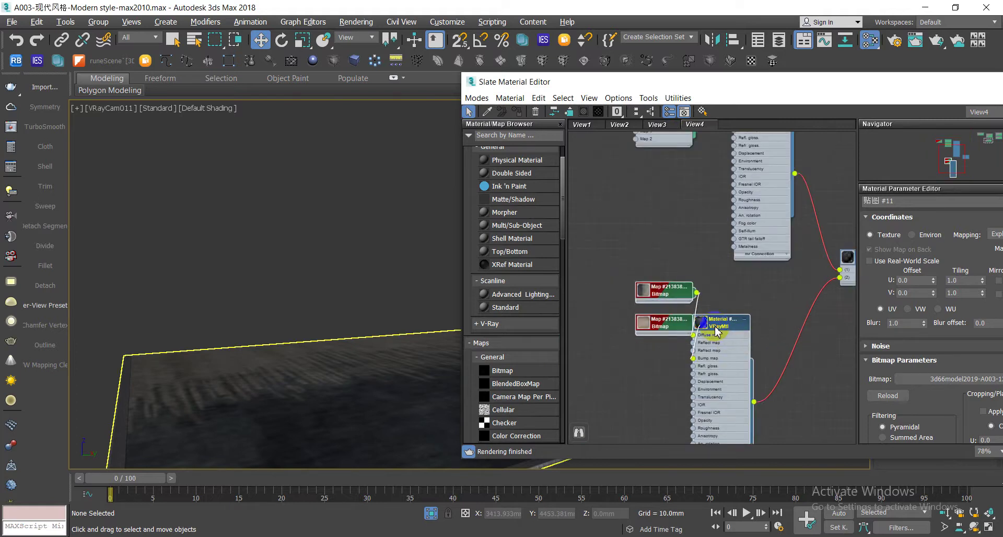
{"action": "double_click", "coordinate": [717, 330]}
{"action": "type", "text": "tham"}
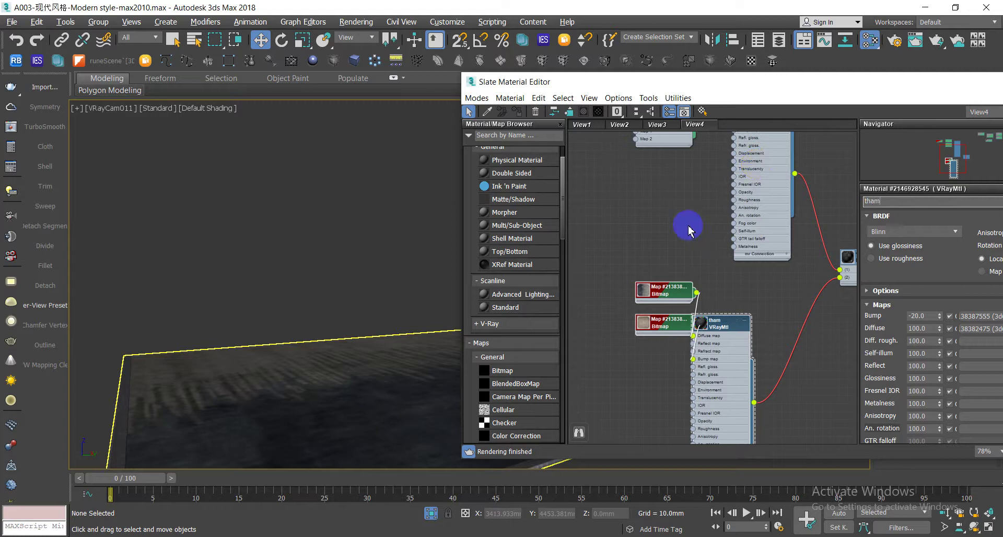
{"action": "left_click", "coordinate": [688, 225]}
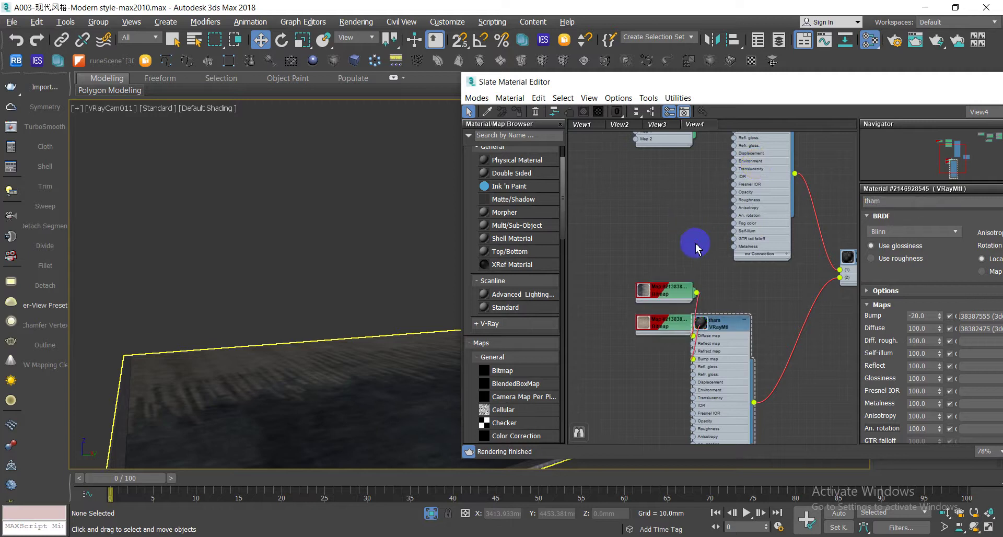
{"action": "left_click_drag", "start_coordinate": [563, 198], "coordinate": [541, 150]}
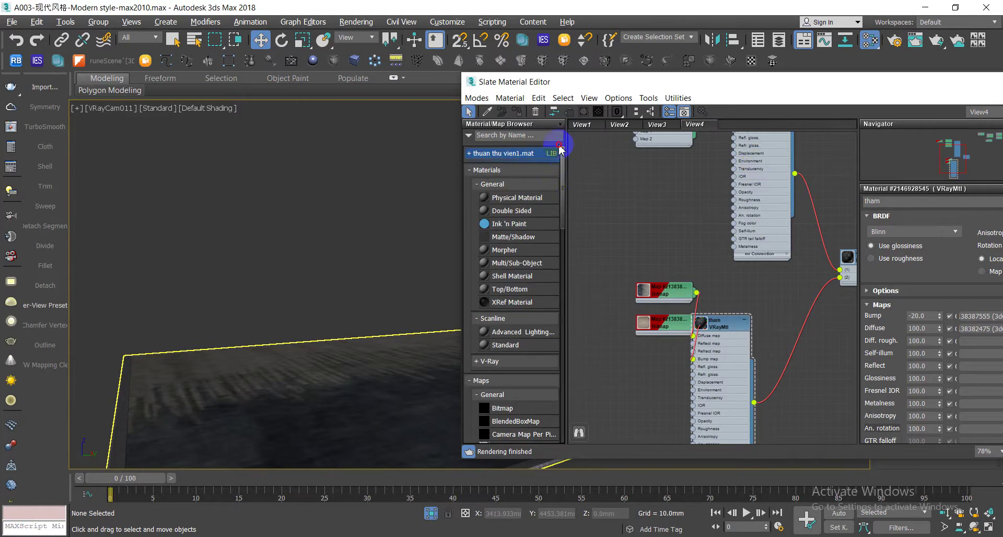
Drag the tham VRayMtl into the thuan thu vien1.mat library and save the library
{"action": "left_click", "coordinate": [472, 155]}
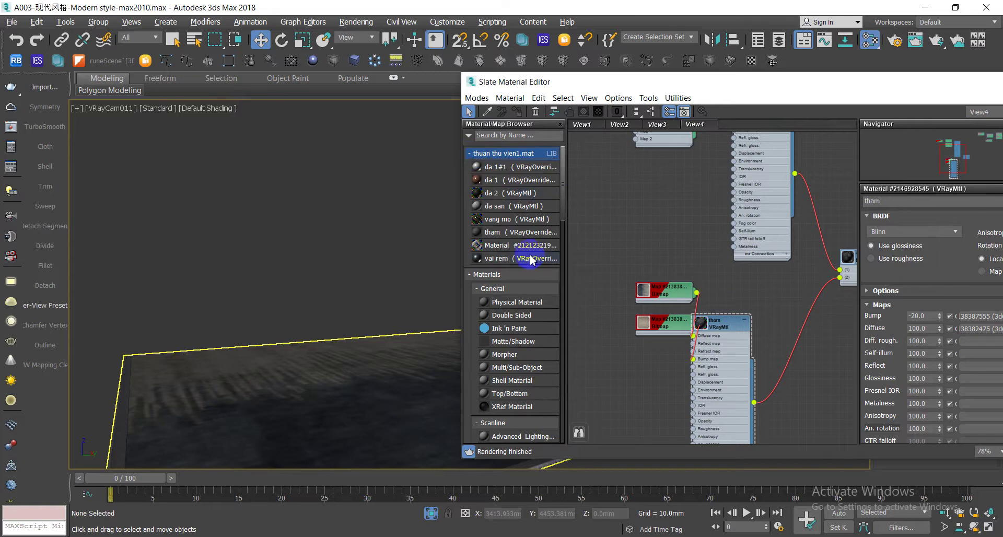
{"action": "mouse_move", "coordinate": [843, 289]}
{"action": "middle_mouse_down"}
{"action": "mouse_move", "coordinate": [712, 273]}
{"action": "mouse_move", "coordinate": [761, 281]}
{"action": "middle_mouse_up"}
{"action": "scroll", "coordinate": [713, 358], "scroll_direction": "down", "scroll_amount": 1}
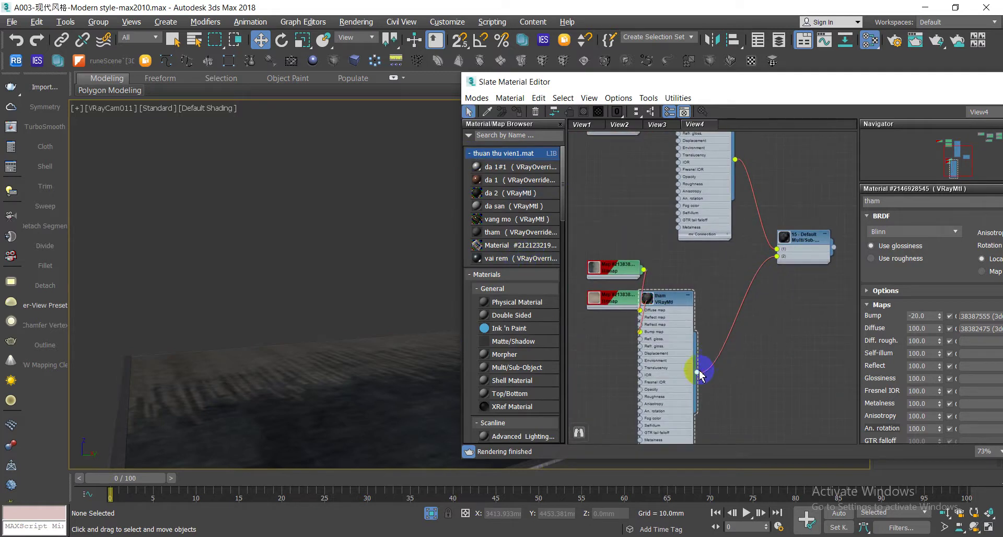
{"action": "left_click_drag", "start_coordinate": [703, 372], "coordinate": [504, 233]}
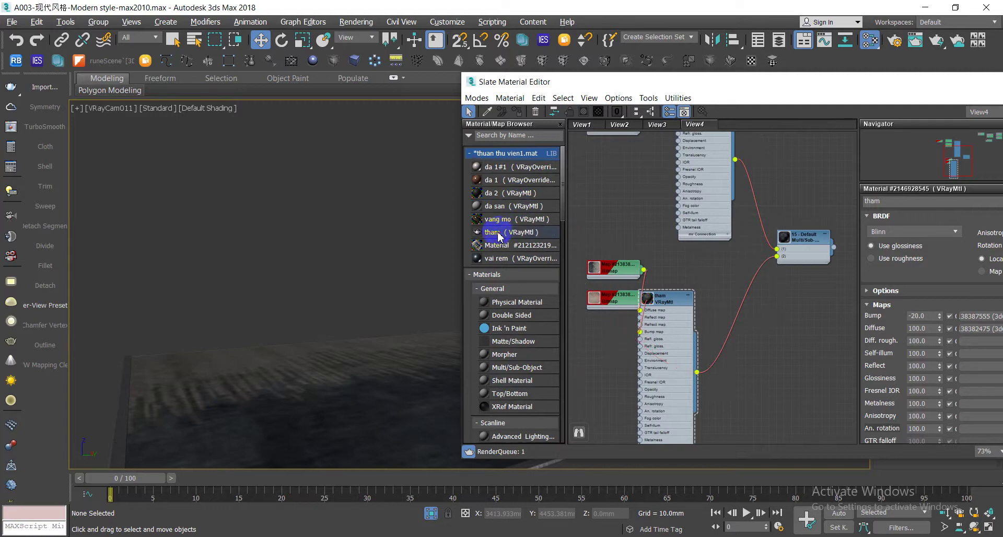
{"action": "right_click", "coordinate": [501, 153]}
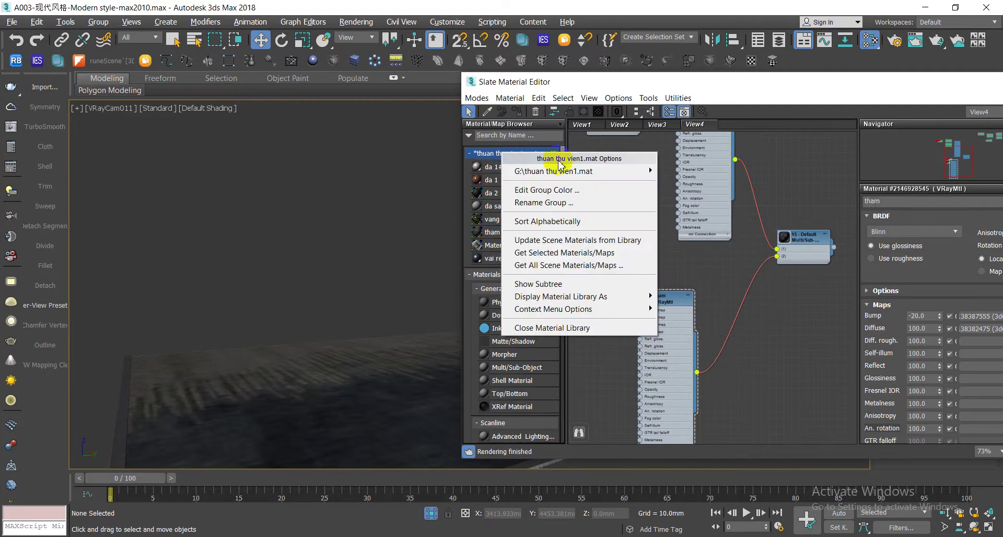
{"action": "mouse_move", "coordinate": [553, 171]}
{"action": "left_click", "coordinate": [701, 191]}
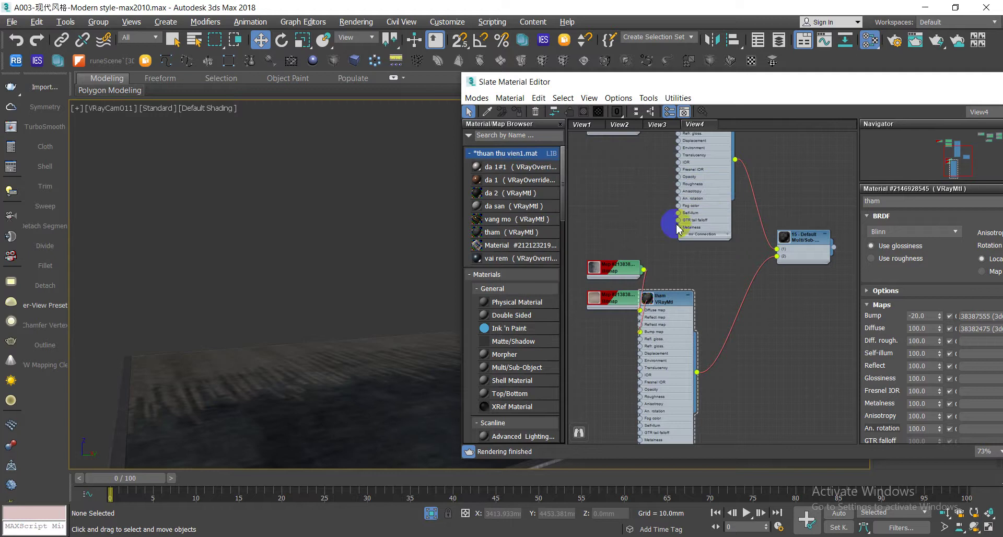
{"action": "left_click", "coordinate": [542, 502]}
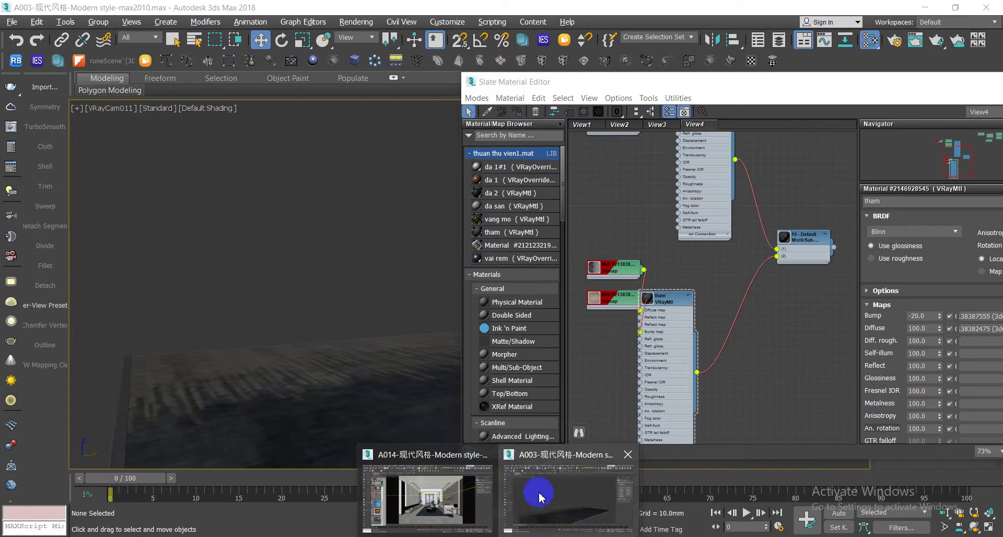
Switch to the A014 scene, select the rug and open the material editor
{"action": "left_click", "coordinate": [558, 493]}
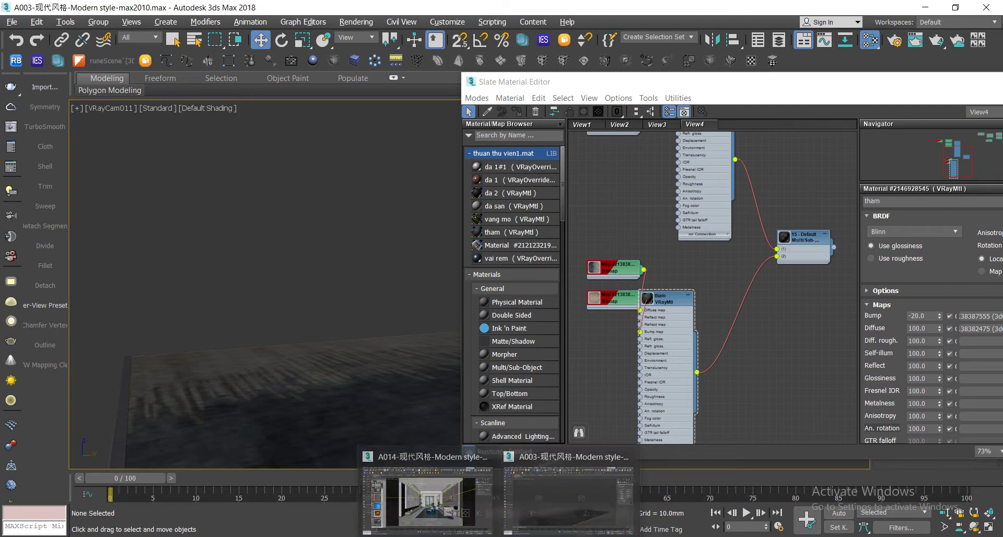
{"action": "left_click", "coordinate": [439, 509]}
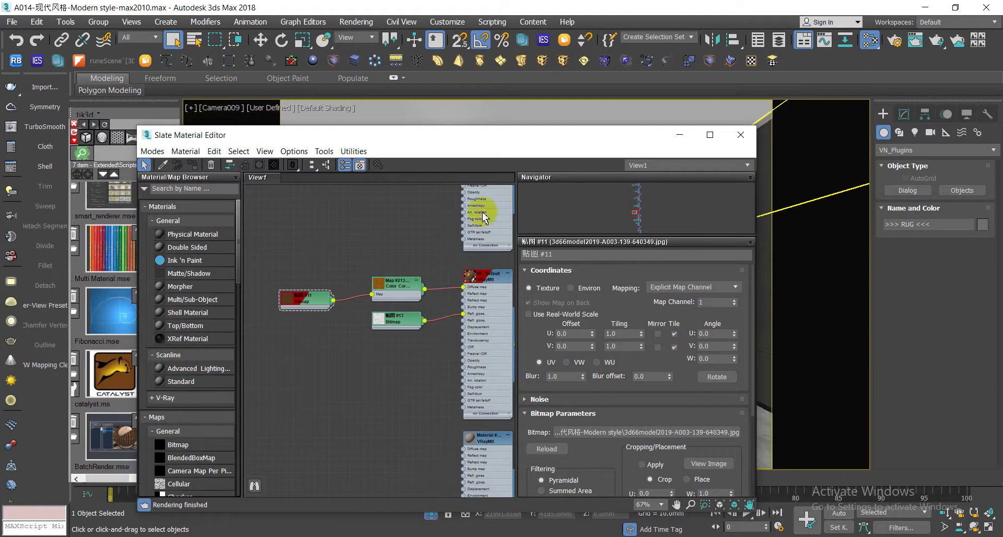
{"action": "left_click", "coordinate": [728, 153]}
{"action": "middle_click_drag", "start_coordinate": [485, 381], "coordinate": [470, 374]}
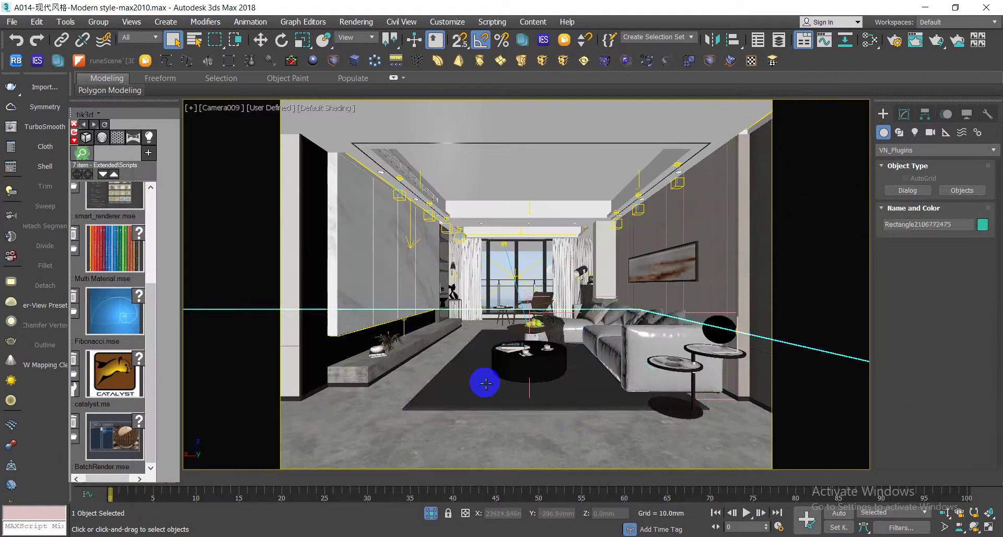
{"action": "key", "text": "m"}
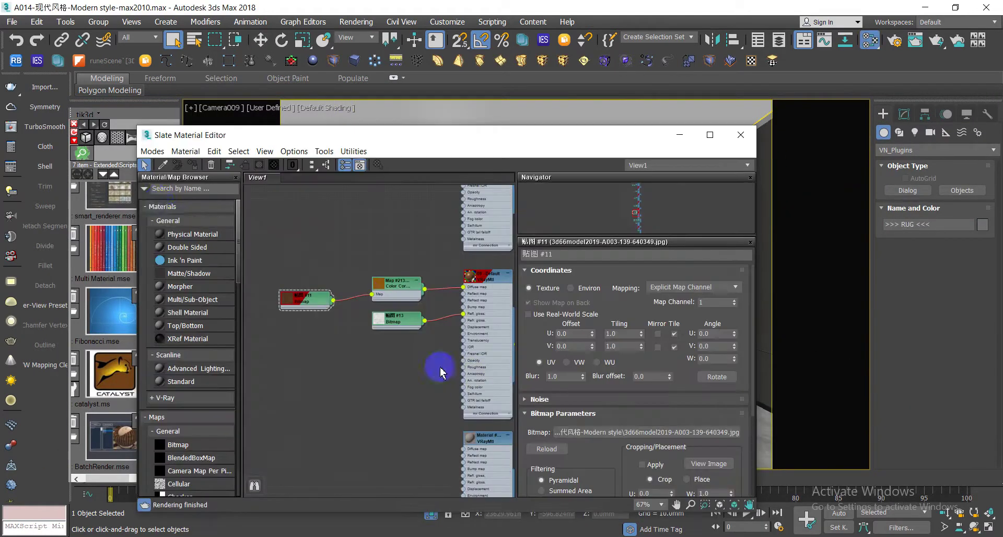
Open the material library G:\thuan thu vien1.mat in the Material/Map Browser
{"action": "left_click", "coordinate": [144, 190]}
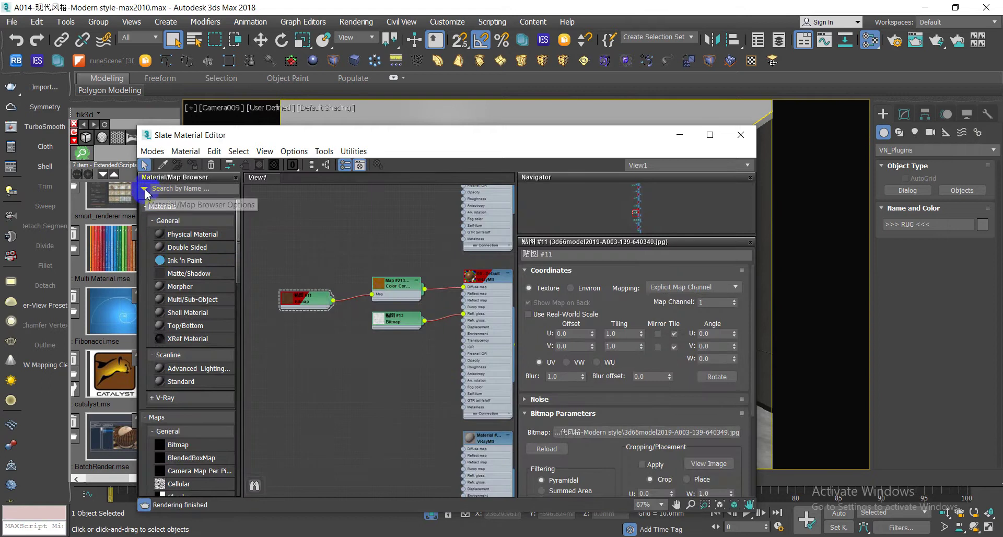
{"action": "left_click", "coordinate": [179, 245]}
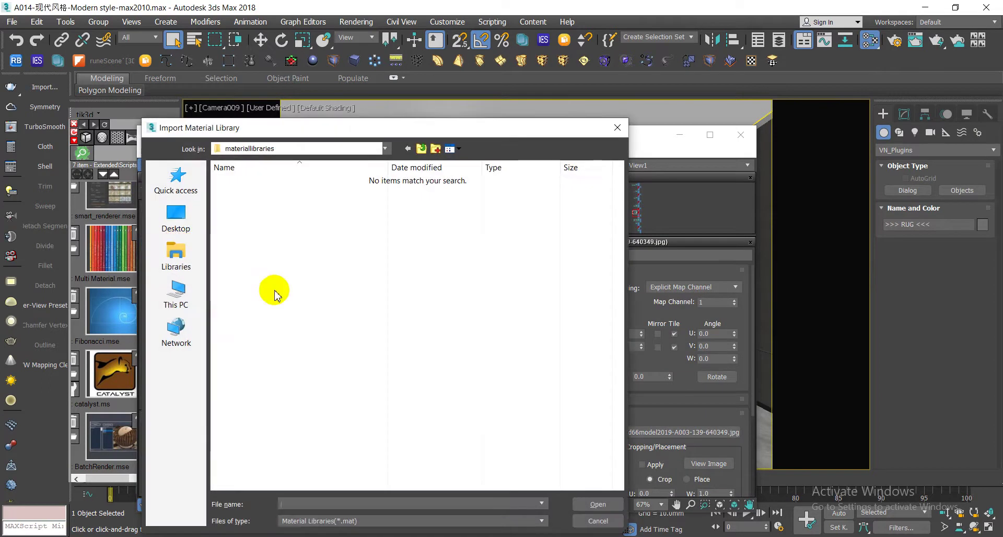
{"action": "left_click", "coordinate": [189, 301]}
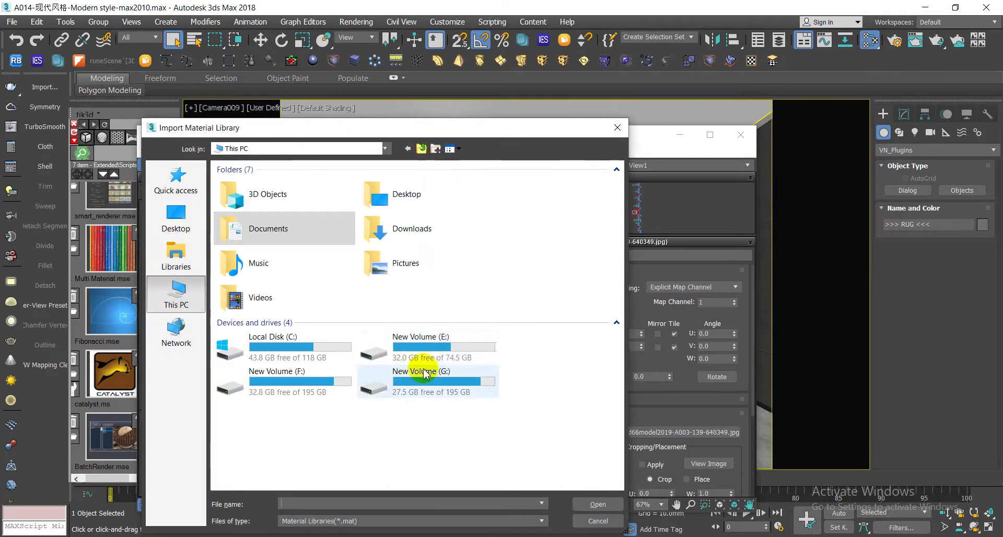
{"action": "double_click", "coordinate": [424, 370]}
{"action": "double_click", "coordinate": [277, 432]}
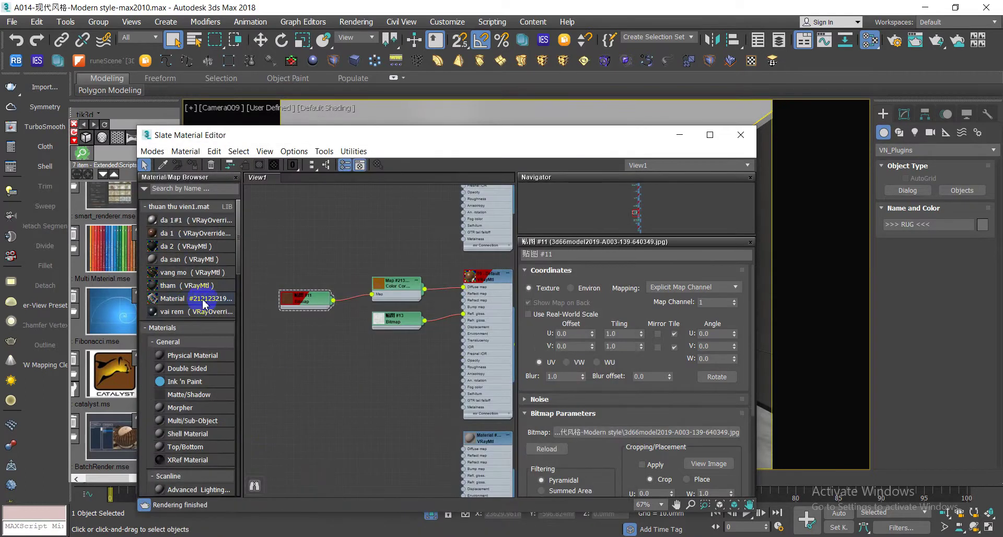
Assign the library's tham material to the rug as tham #1 and close the Slate Material Editor
{"action": "left_click_drag", "start_coordinate": [219, 313], "coordinate": [310, 381]}
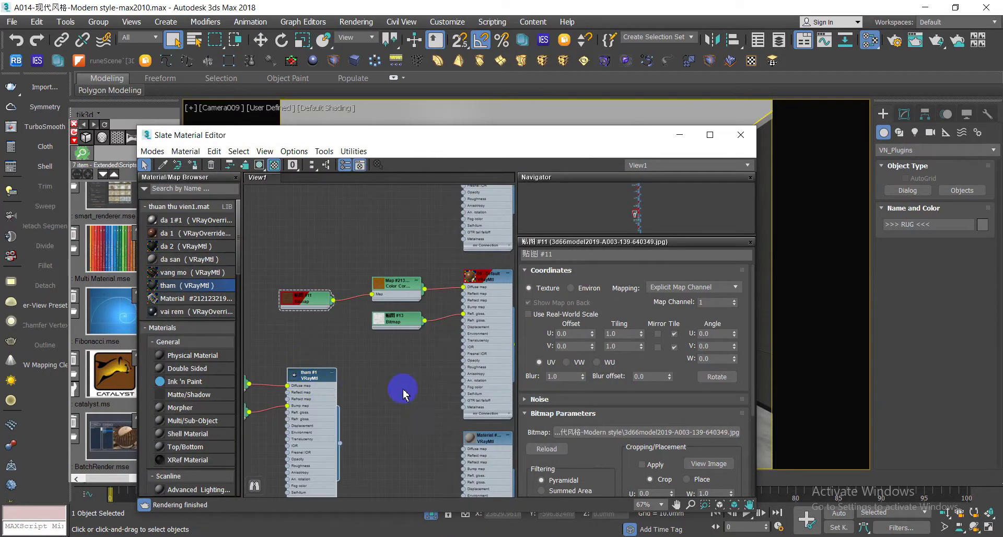
{"action": "left_click_drag", "start_coordinate": [395, 146], "coordinate": [778, 138]}
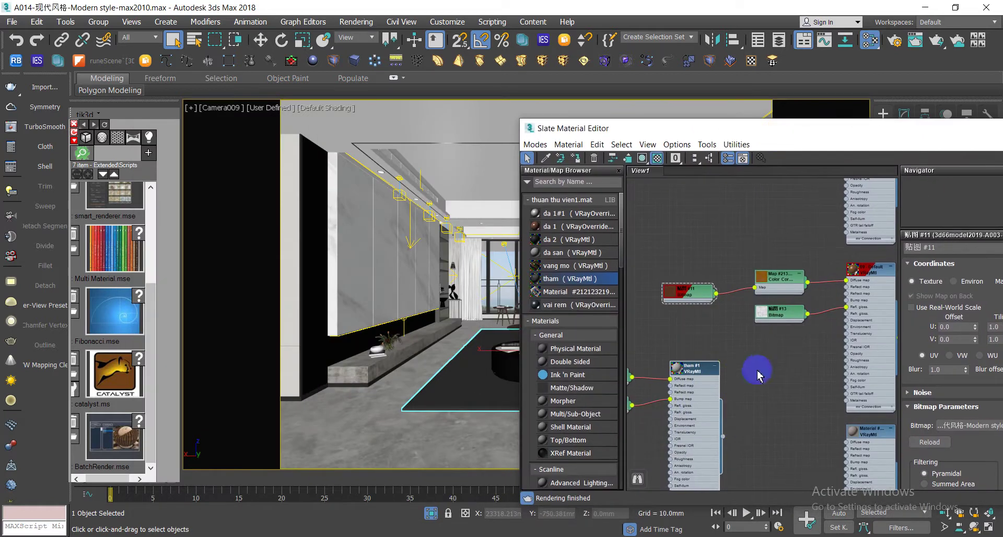
{"action": "right_click", "coordinate": [702, 371]}
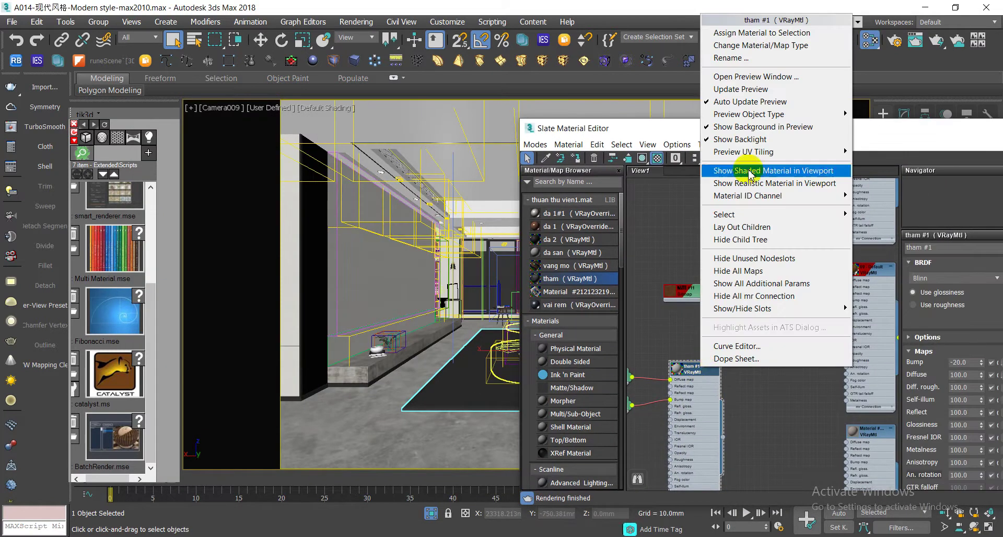
{"action": "left_click", "coordinate": [742, 32]}
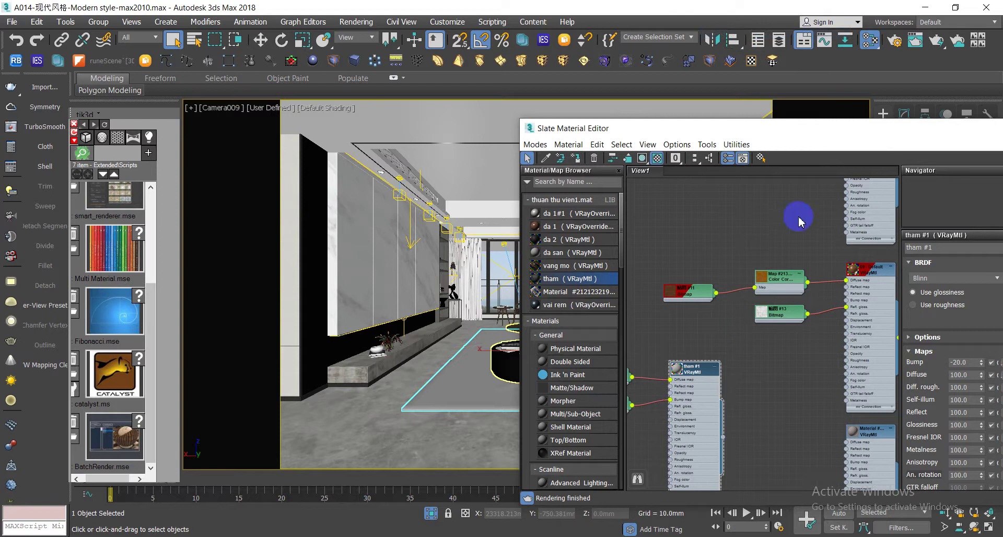
{"action": "left_click_drag", "start_coordinate": [811, 135], "coordinate": [392, 167]}
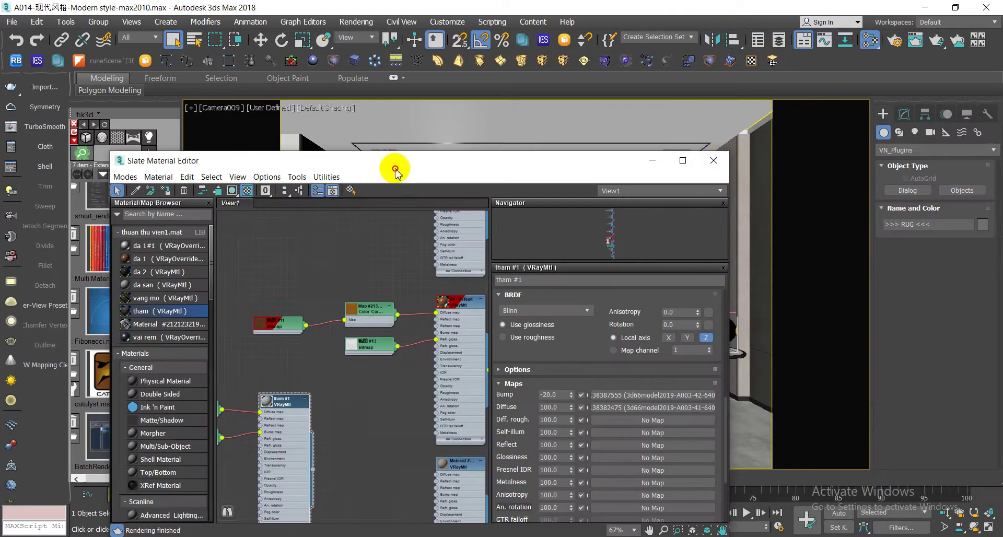
{"action": "left_click", "coordinate": [707, 161]}
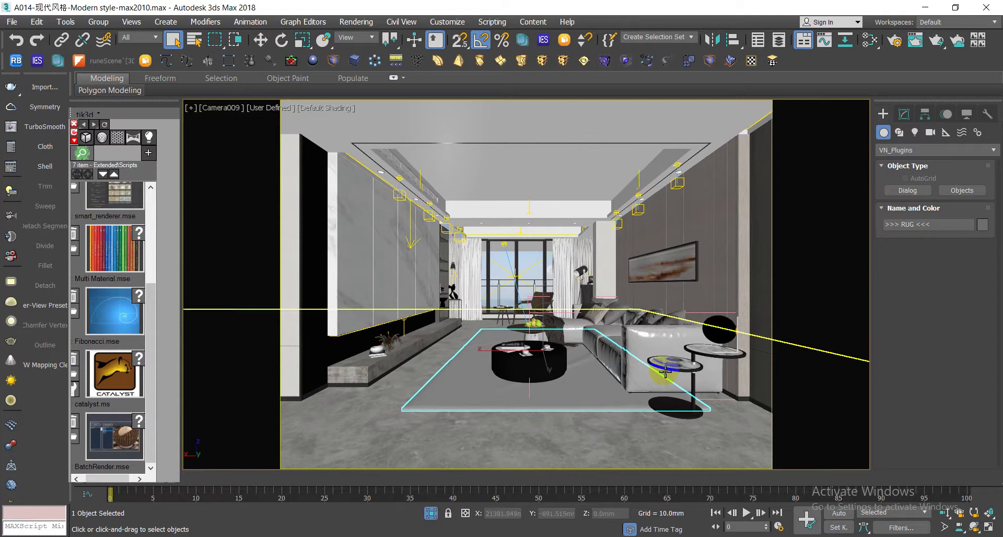
{"action": "left_click", "coordinate": [838, 394]}
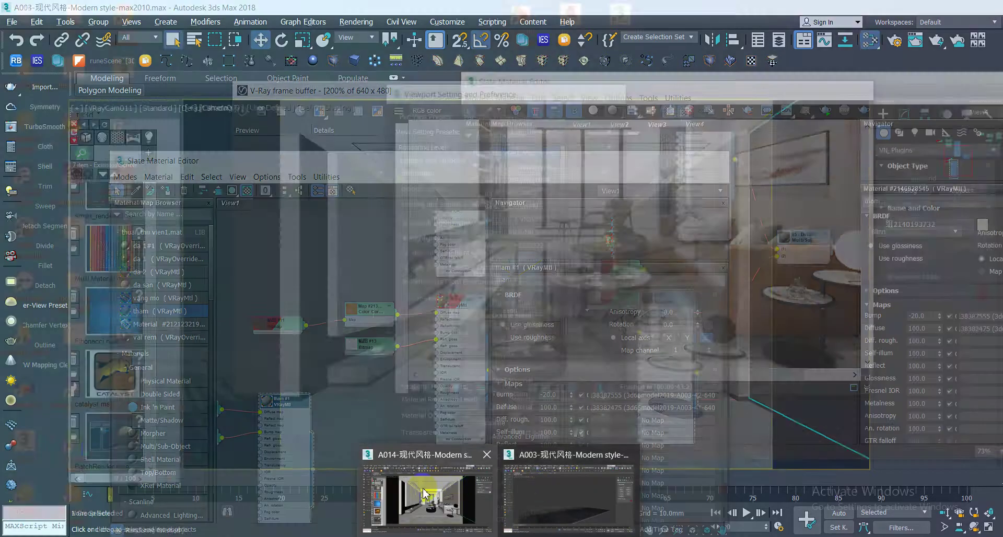
{"action": "left_click", "coordinate": [424, 493]}
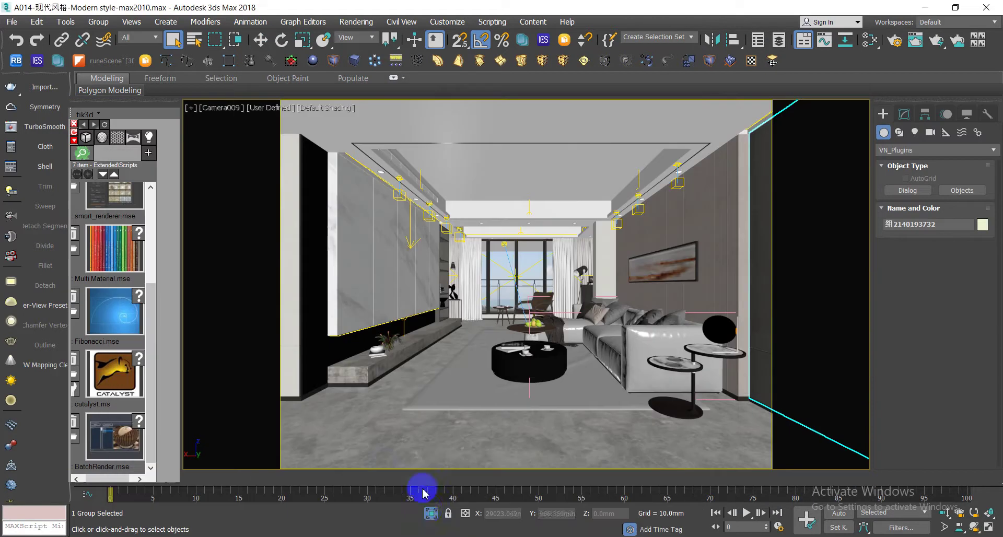
Region-render the rug, coffee table and sofa in the maximized frame buffer, stop it, then minimize
{"action": "left_click", "coordinate": [5, 129]}
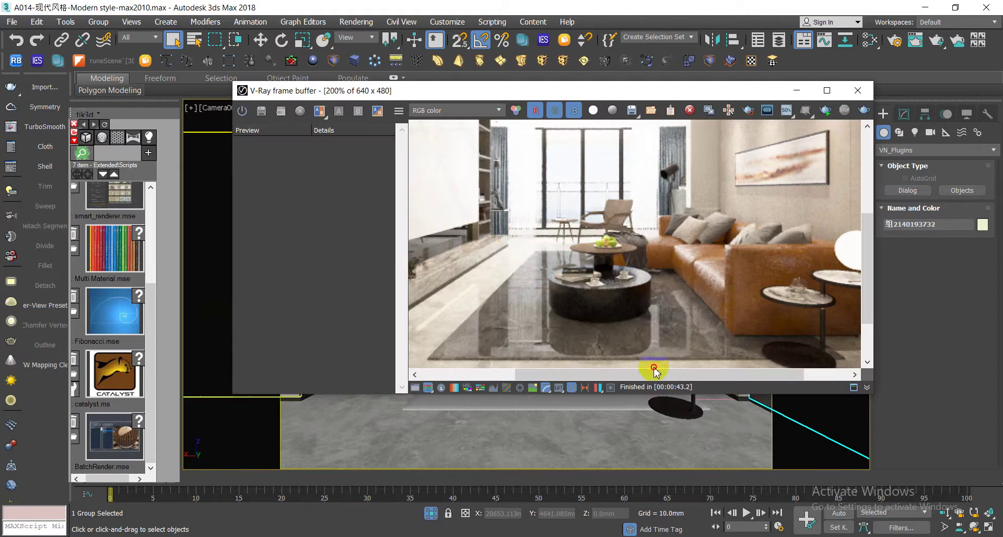
{"action": "left_click", "coordinate": [827, 91]}
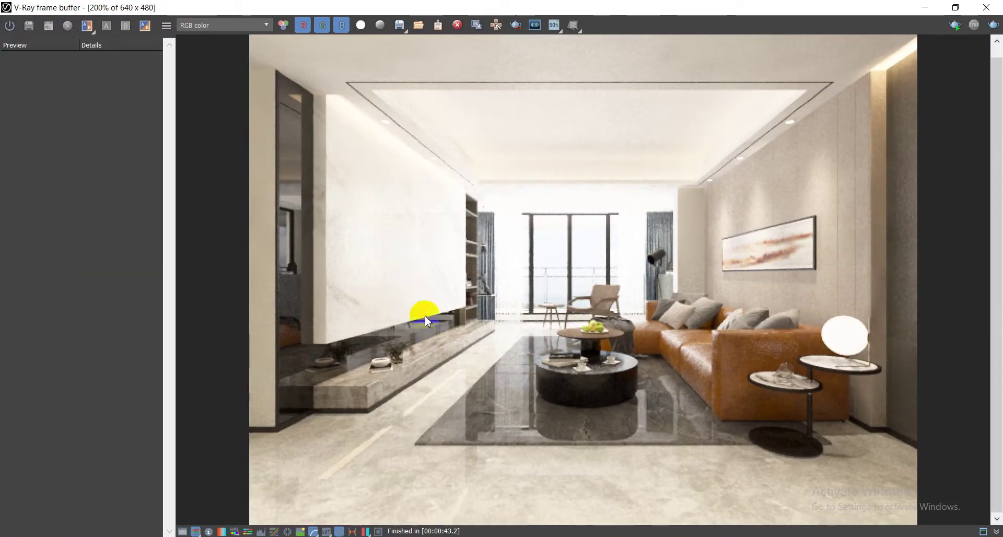
{"action": "left_click", "coordinate": [515, 29]}
{"action": "mouse_move", "coordinate": [369, 289]}
{"action": "left_mouse_down"}
{"action": "mouse_move", "coordinate": [770, 497]}
{"action": "mouse_move", "coordinate": [834, 492]}
{"action": "left_mouse_up"}
{"action": "left_click", "coordinate": [994, 26]}
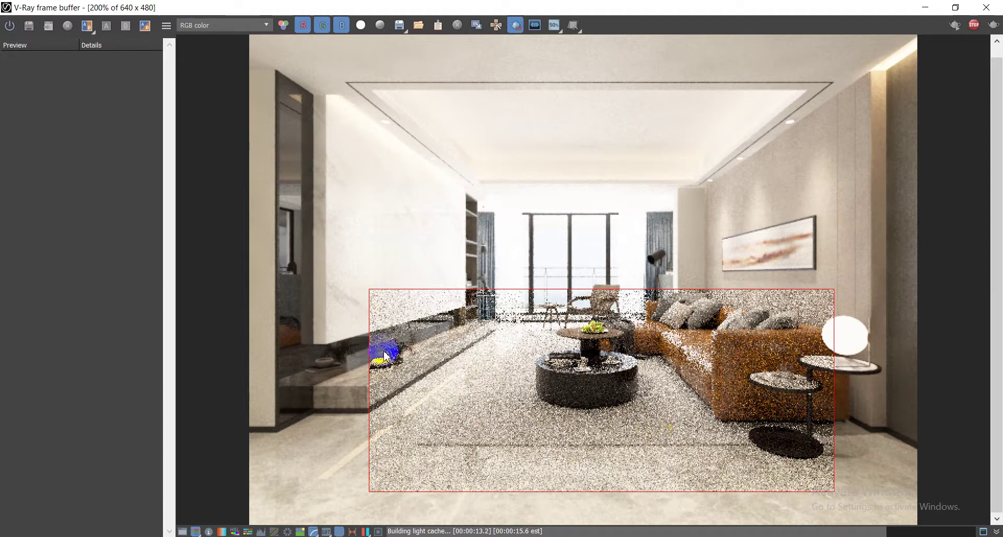
{"action": "left_click", "coordinate": [957, 34]}
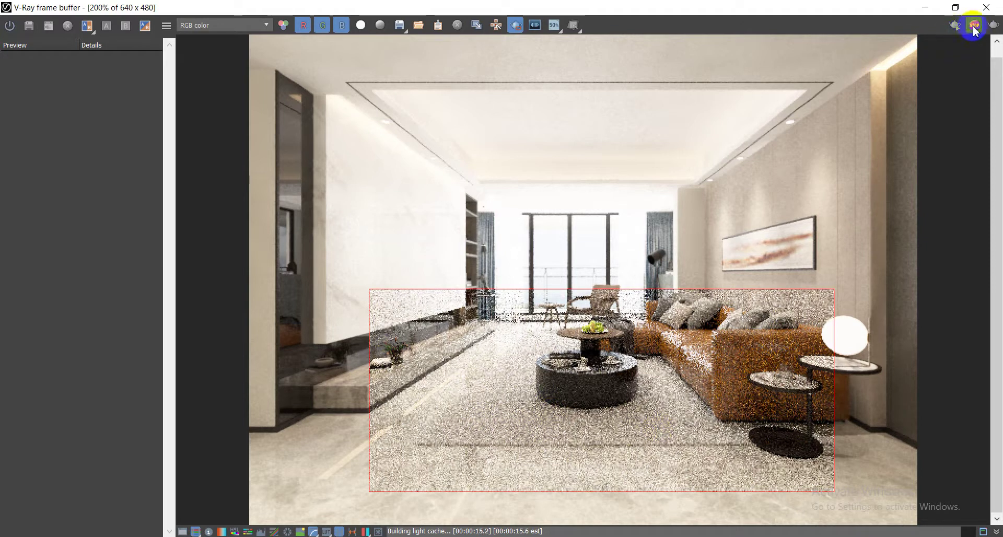
{"action": "left_click", "coordinate": [975, 27]}
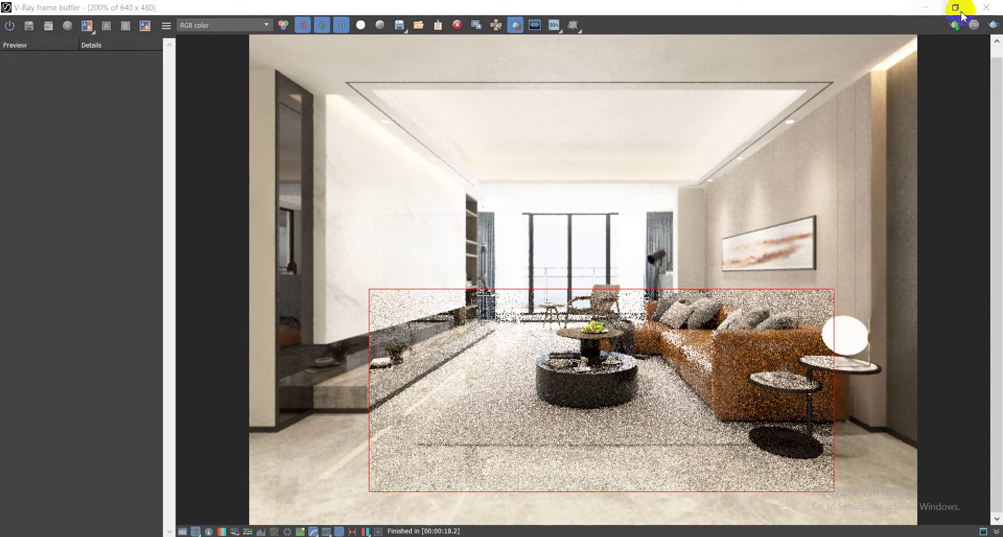
{"action": "left_click", "coordinate": [926, 7]}
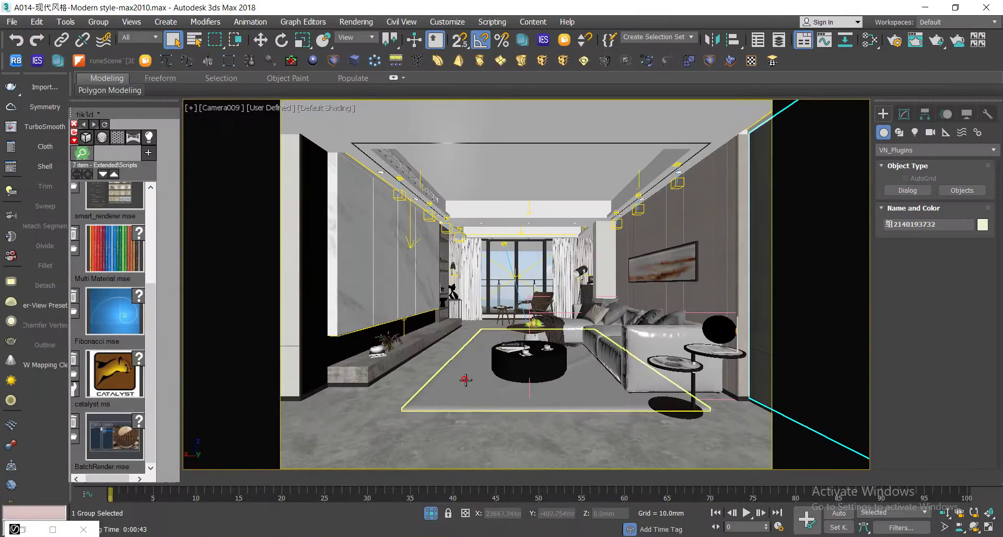
With the rug selected in the material editor, launch Relink Bitmaps, declining its update offer
{"action": "left_click", "coordinate": [466, 380]}
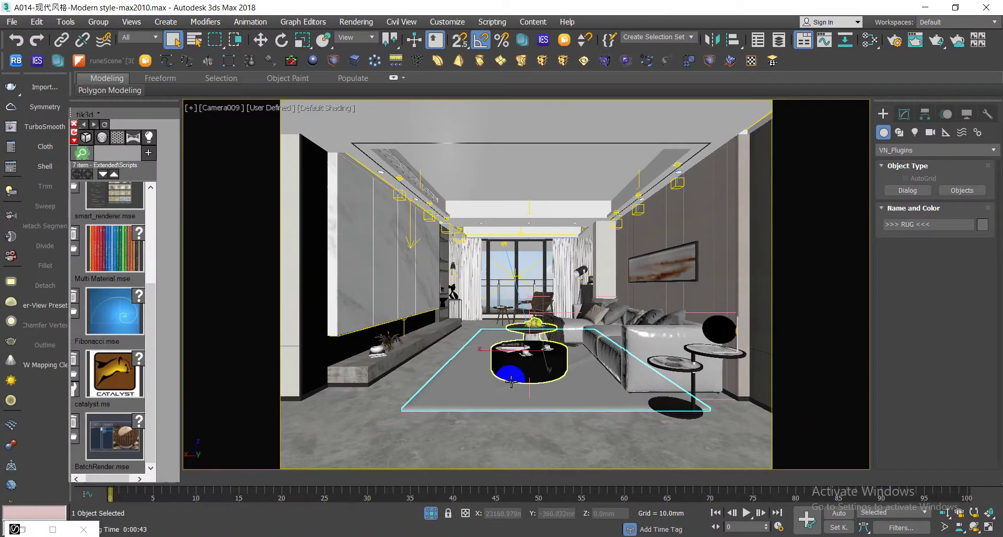
{"action": "key", "text": "m"}
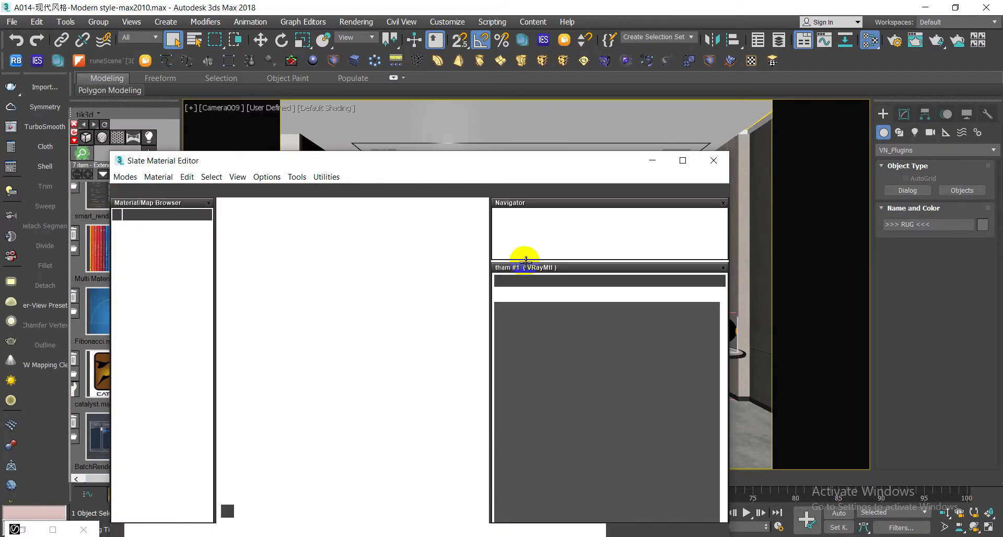
{"action": "left_click_drag", "start_coordinate": [410, 160], "coordinate": [833, 132]}
{"action": "scroll", "coordinate": [707, 399], "scroll_direction": "up", "scroll_amount": 3}
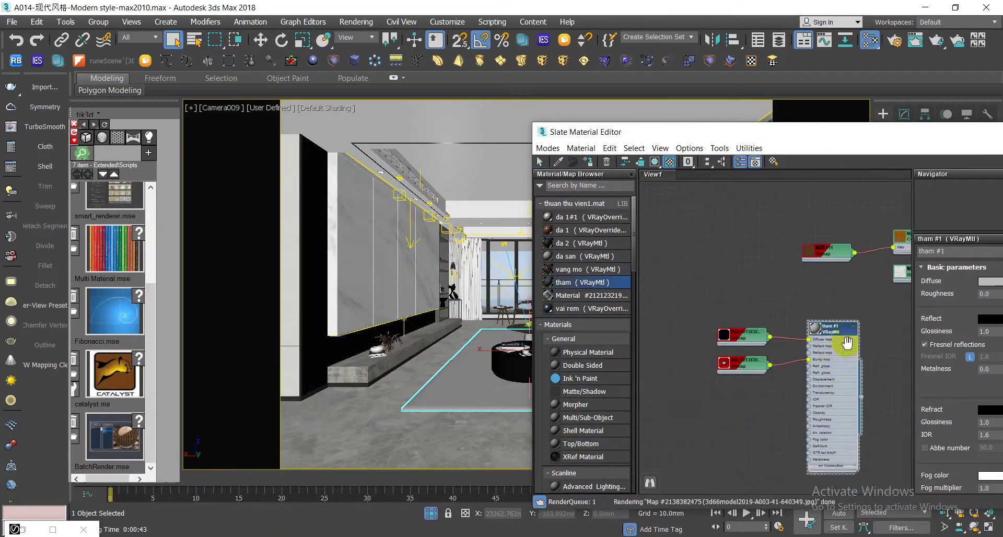
{"action": "left_click", "coordinate": [16, 60]}
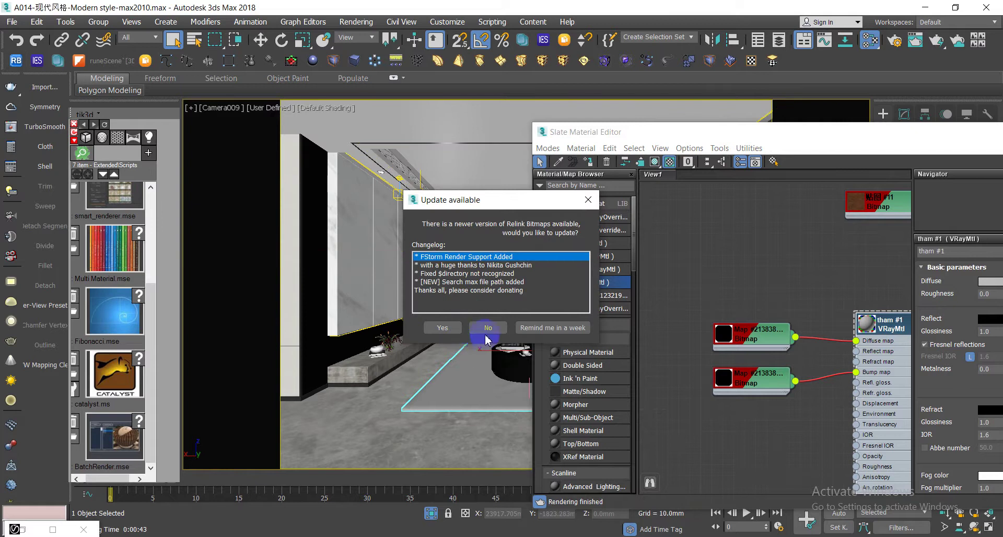
{"action": "left_click", "coordinate": [488, 328]}
{"action": "left_click", "coordinate": [257, 193]}
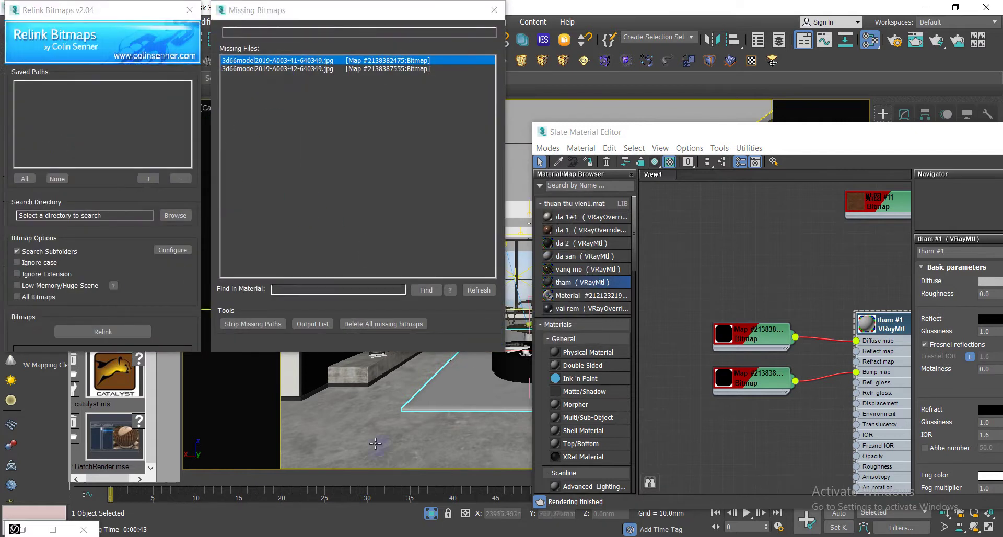
Relink the missing textures from F:\01 - Livingroom, close the material editor and bring up A003
{"action": "left_click", "coordinate": [274, 71]}
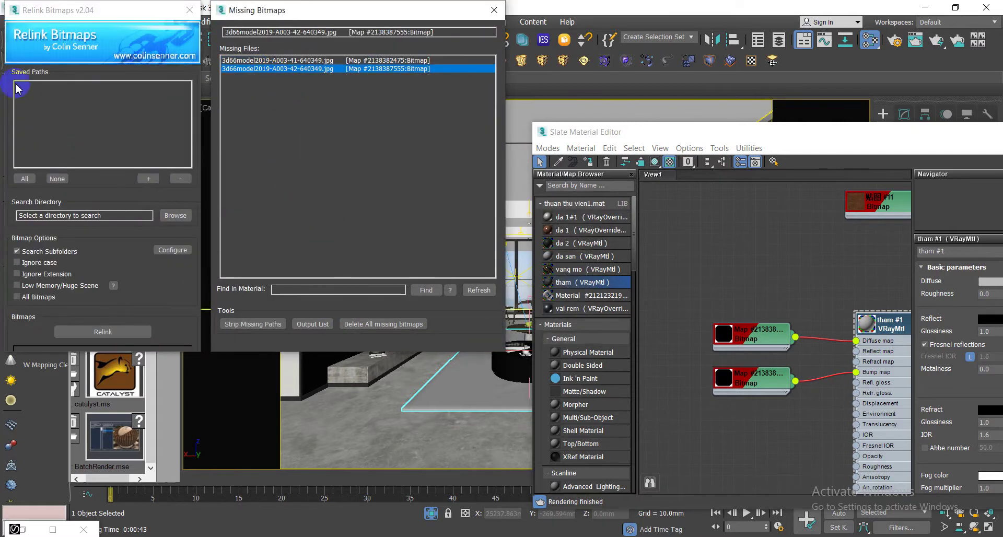
{"action": "left_click", "coordinate": [182, 222]}
{"action": "scroll", "coordinate": [522, 287], "scroll_direction": "down", "scroll_amount": 2}
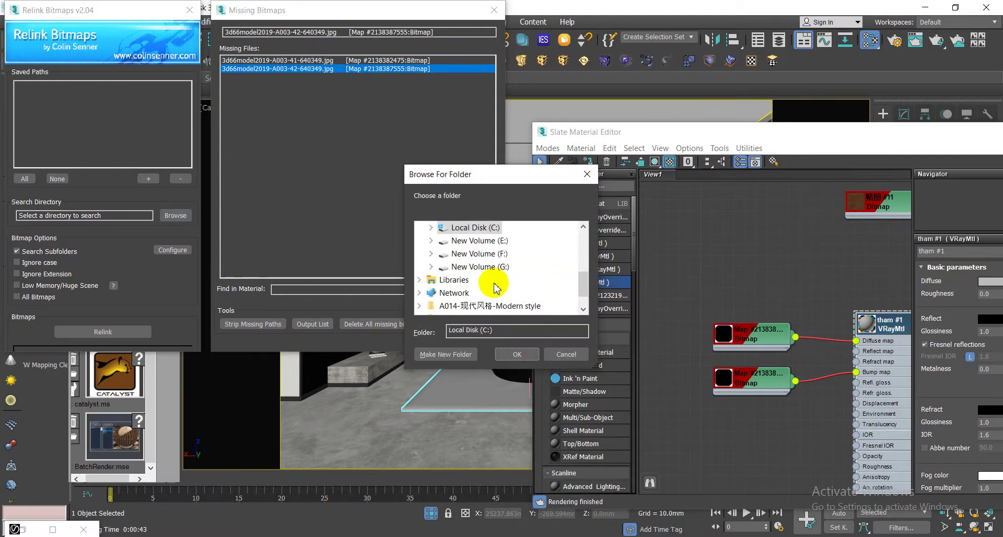
{"action": "scroll", "coordinate": [460, 306], "scroll_direction": "down", "scroll_amount": 1}
{"action": "scroll", "coordinate": [462, 308], "scroll_direction": "up", "scroll_amount": 2}
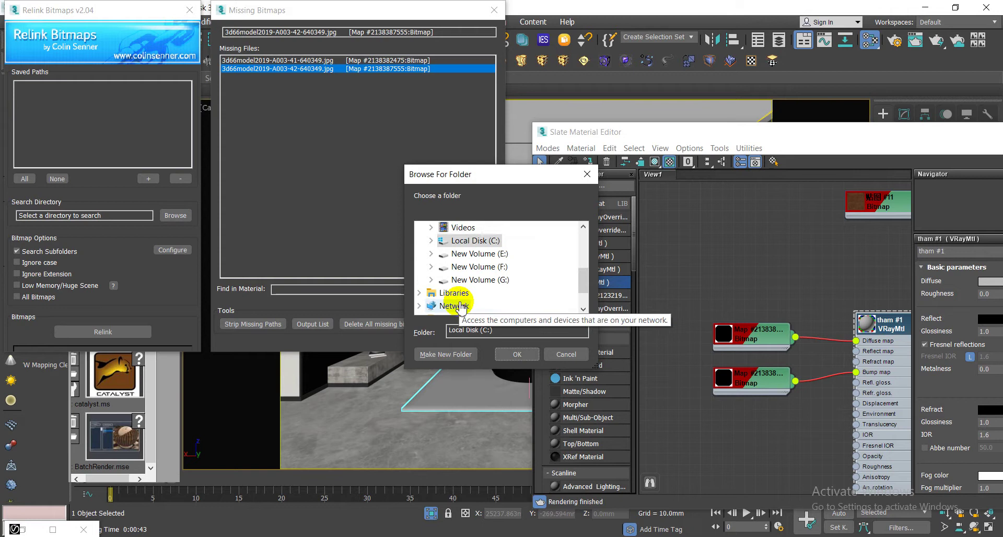
{"action": "left_click", "coordinate": [431, 267]}
{"action": "double_click", "coordinate": [470, 240]}
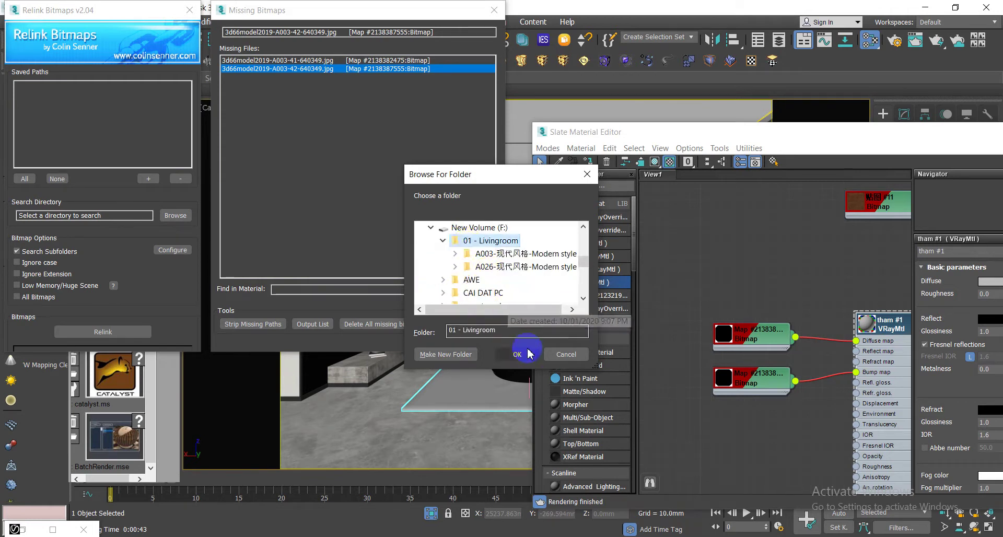
{"action": "left_click", "coordinate": [528, 354]}
{"action": "left_click", "coordinate": [134, 332]}
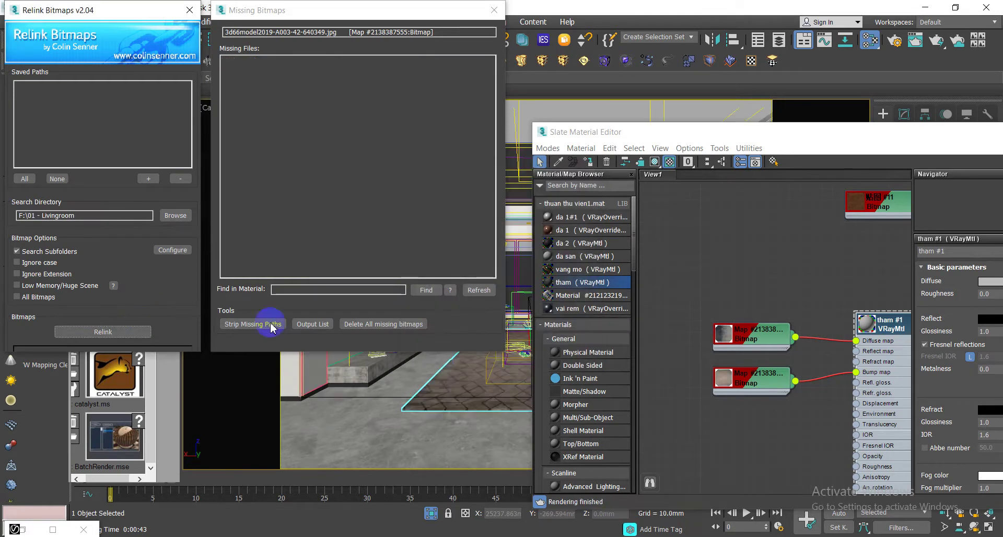
{"action": "left_click_drag", "start_coordinate": [858, 137], "coordinate": [607, 110]}
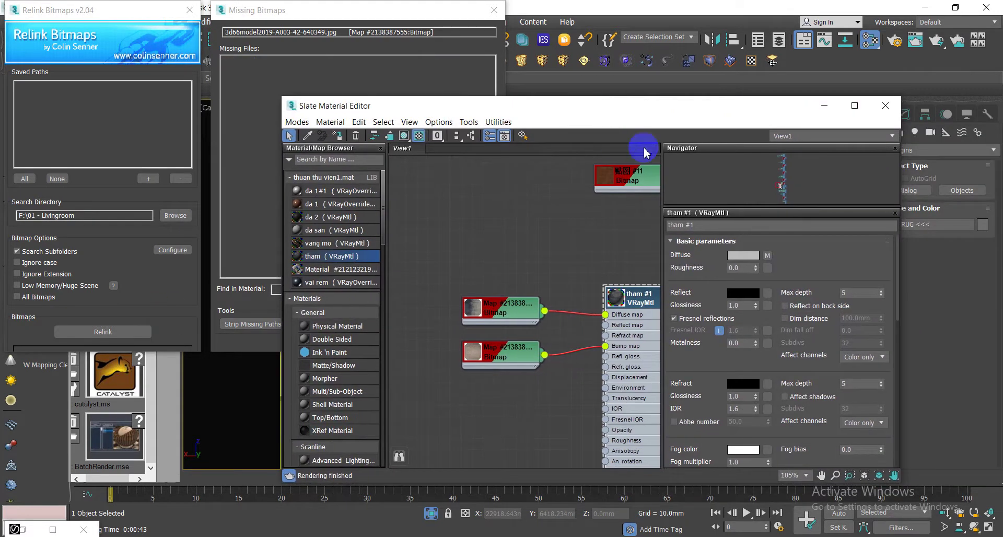
{"action": "left_click", "coordinate": [885, 106]}
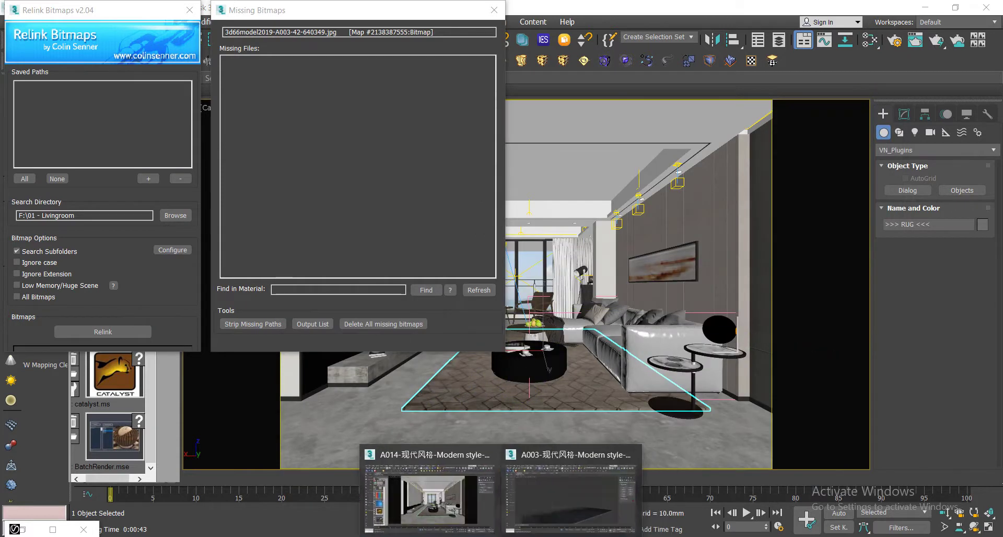
{"action": "left_click", "coordinate": [537, 503]}
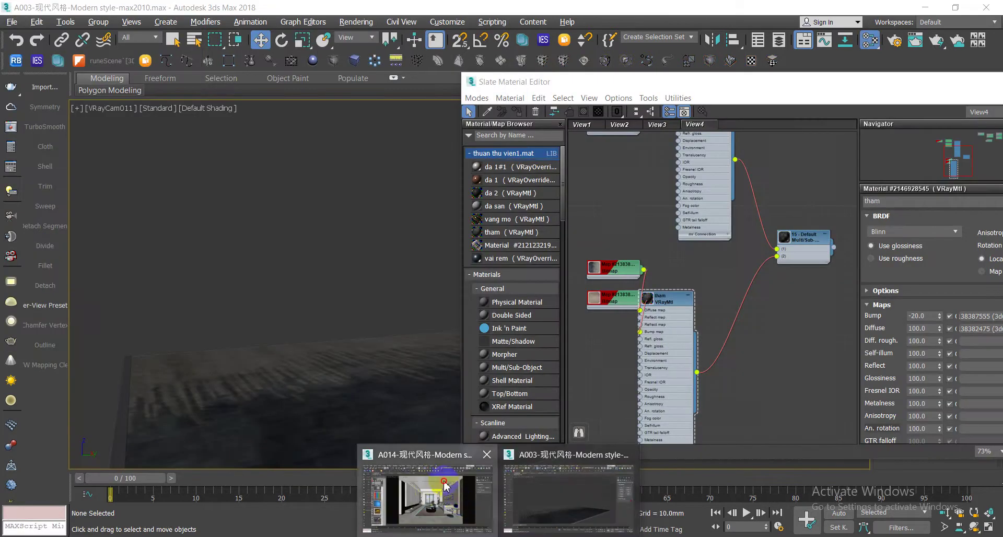
Dismiss the relink dialogs, briefly re-render the rug region in the maximized frame buffer, then stop it
{"action": "left_click", "coordinate": [445, 486]}
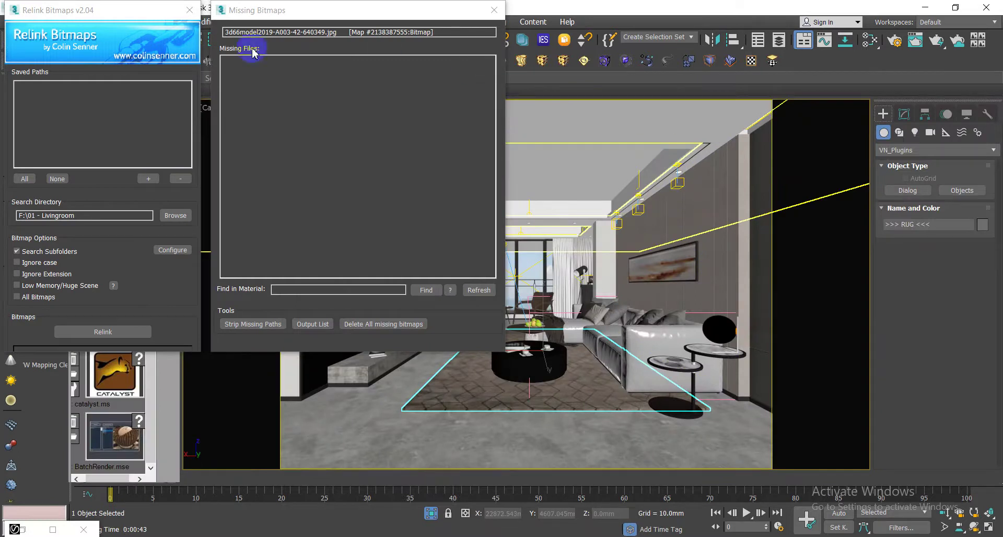
{"action": "left_click", "coordinate": [494, 10]}
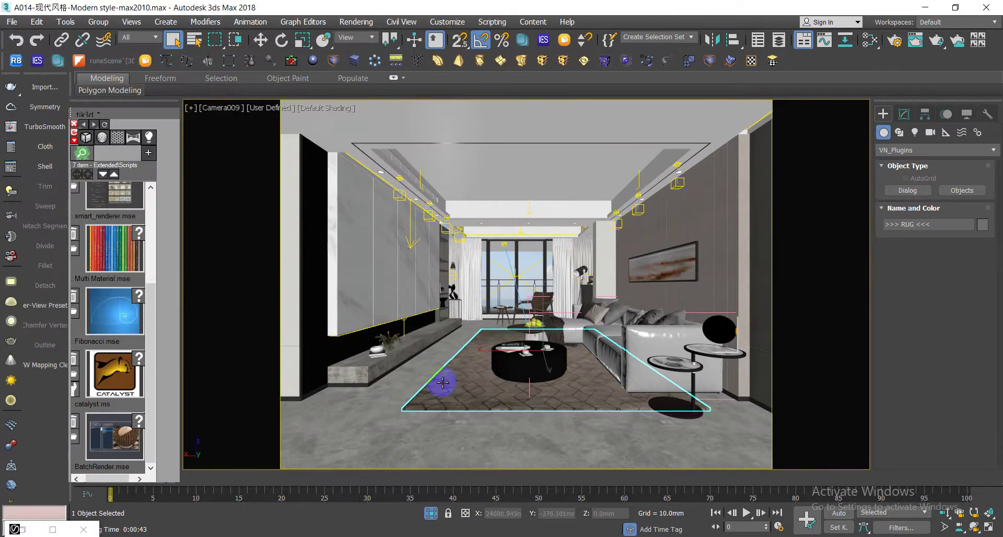
{"action": "left_click", "coordinate": [11, 127]}
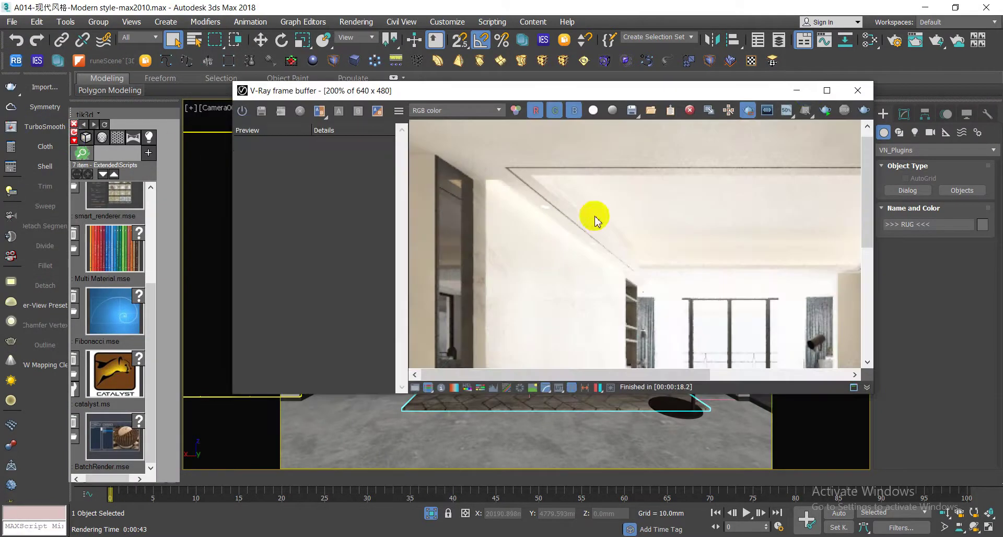
{"action": "left_click", "coordinate": [826, 91]}
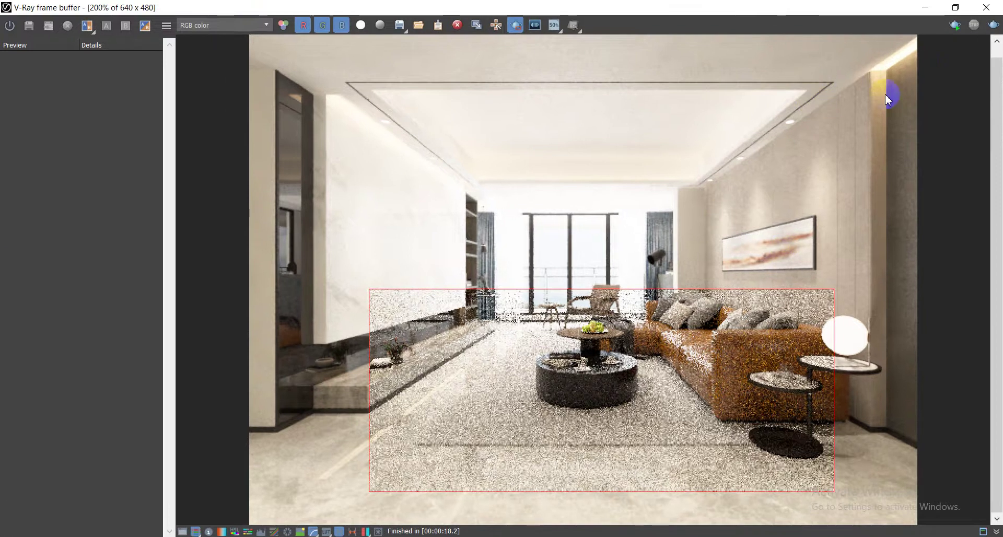
{"action": "left_click", "coordinate": [994, 26]}
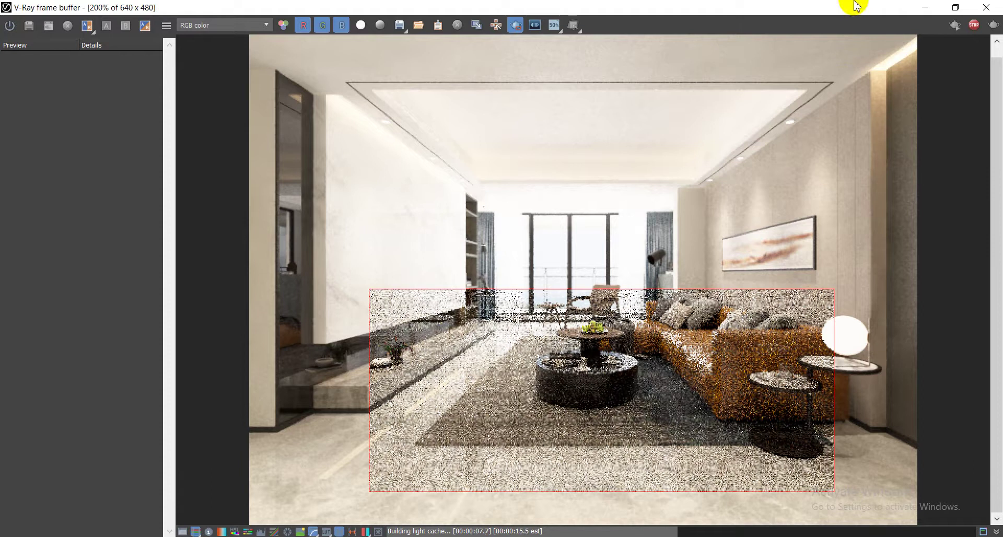
{"action": "left_click", "coordinate": [971, 25]}
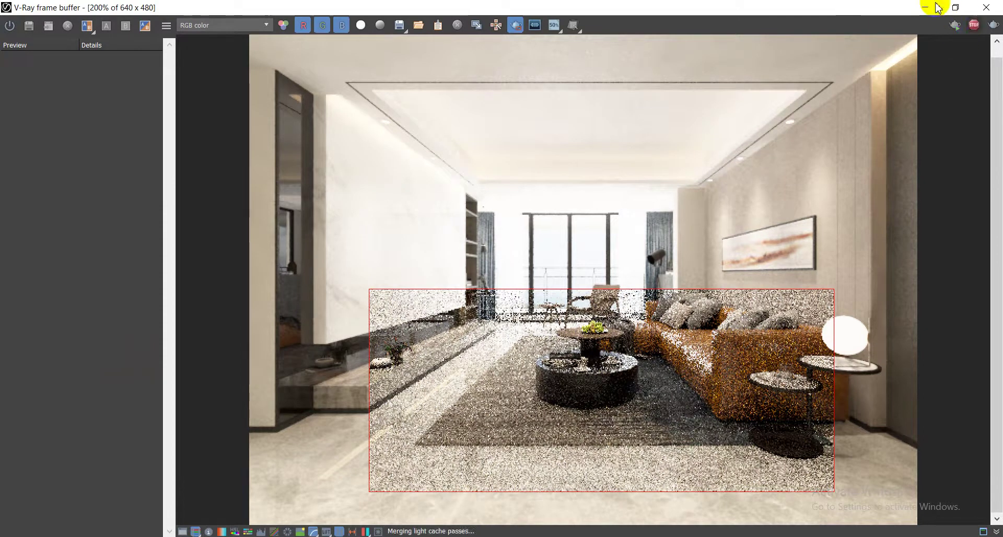
{"action": "left_click", "coordinate": [925, 7]}
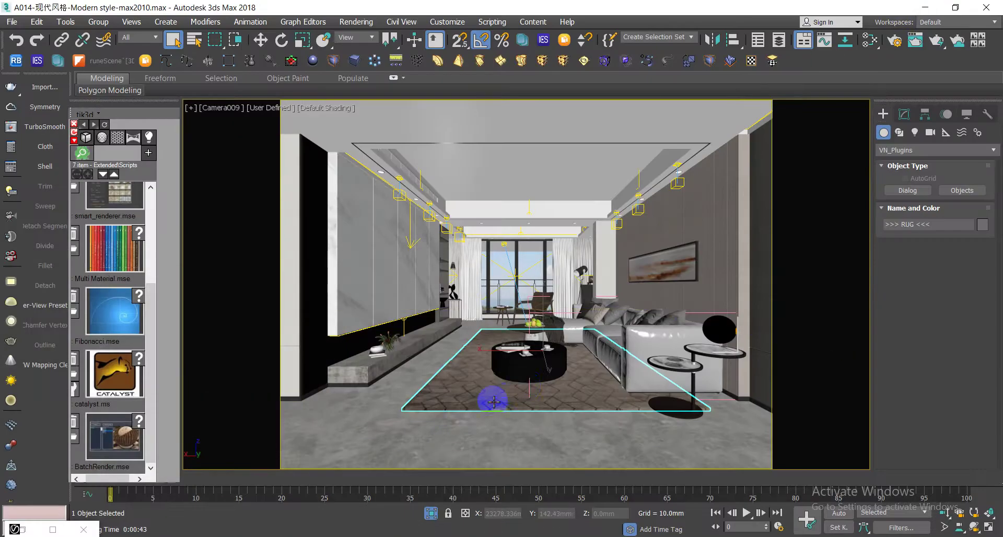
In the Slate Material Editor, expand and preview the rug material's two Bitmap nodes
{"action": "key", "text": "m"}
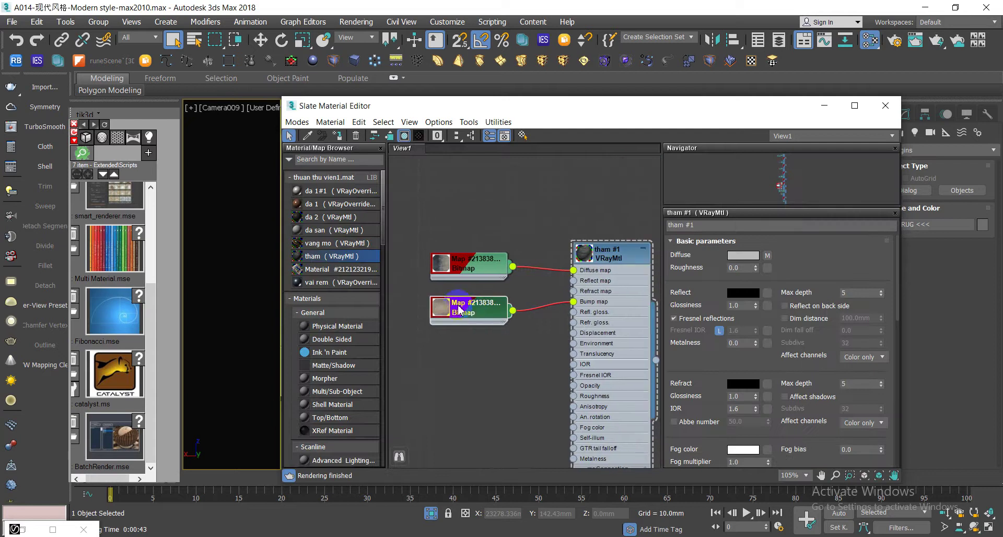
{"action": "scroll", "coordinate": [453, 329], "scroll_direction": "up", "scroll_amount": 3}
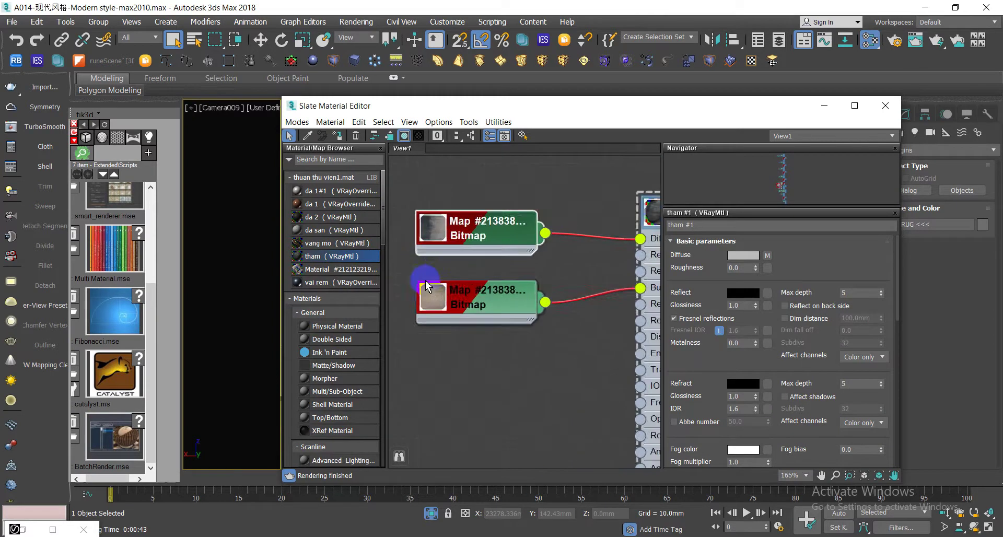
{"action": "scroll", "coordinate": [426, 285], "scroll_direction": "up", "scroll_amount": 1}
{"action": "double_click", "coordinate": [446, 319]}
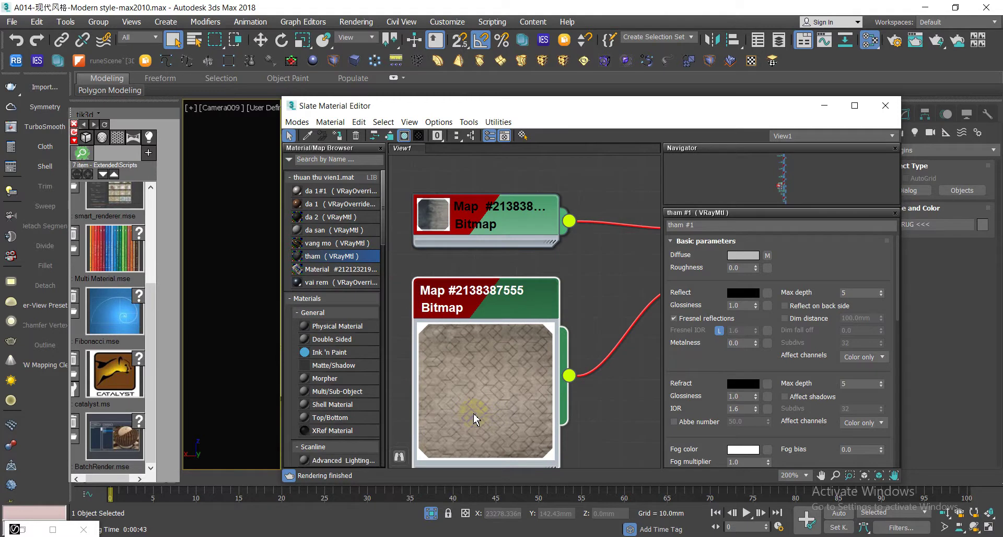
{"action": "scroll", "coordinate": [474, 414], "scroll_direction": "down", "scroll_amount": 1}
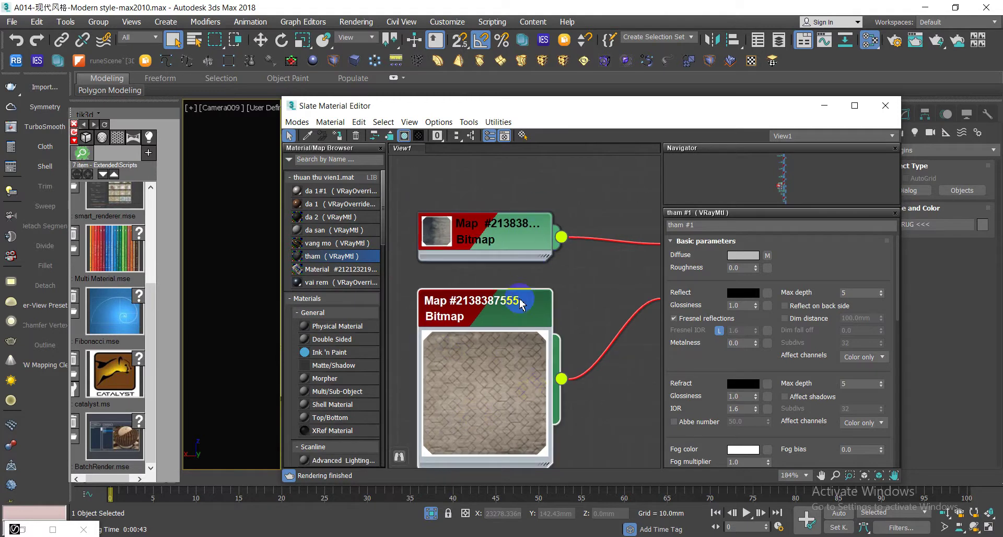
{"action": "left_click", "coordinate": [482, 312]}
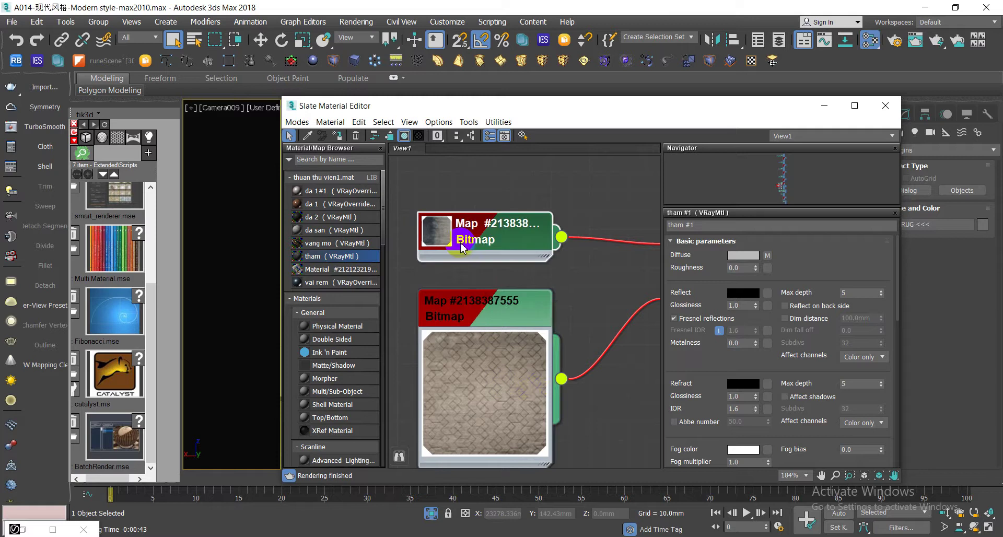
{"action": "right_click", "coordinate": [463, 244]}
{"action": "left_click", "coordinate": [477, 315]}
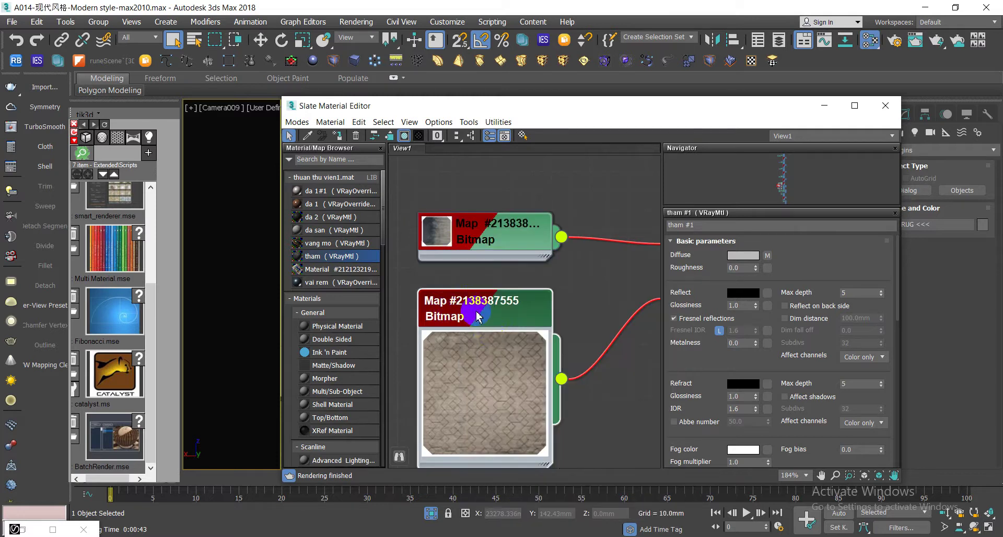
{"action": "double_click", "coordinate": [487, 332]}
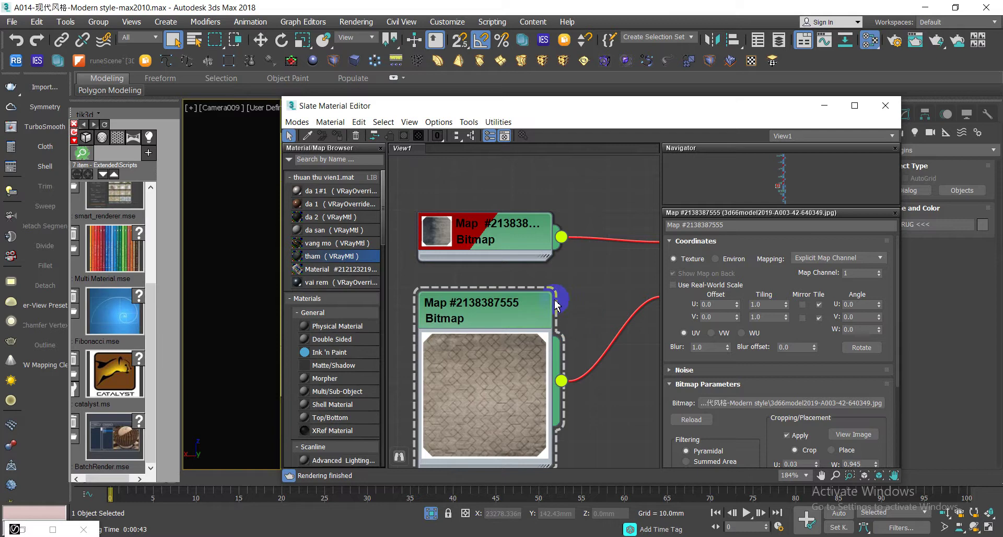
{"action": "left_click", "coordinate": [494, 271]}
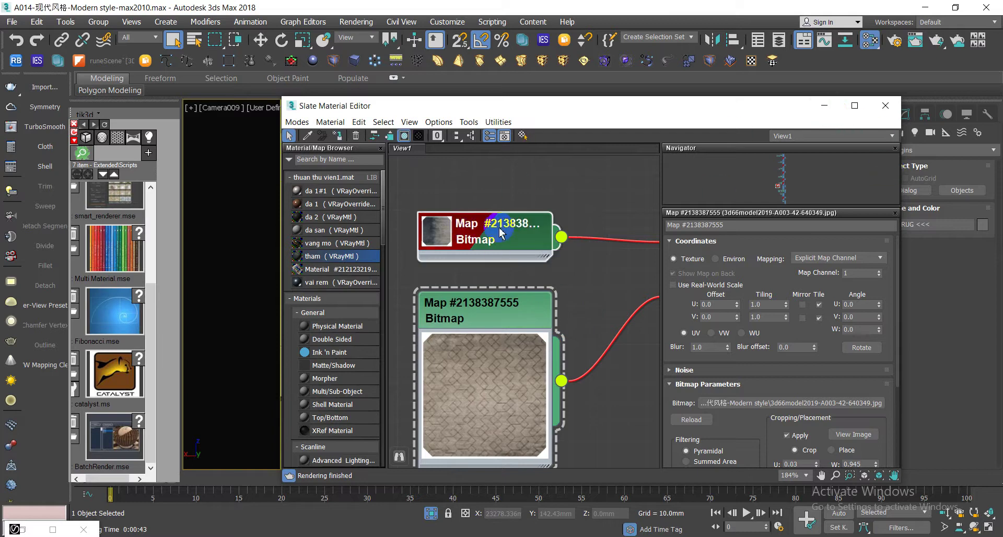
Enable Show Shaded Material in Viewport for the rug bitmap, then minimize the editor
{"action": "right_click", "coordinate": [483, 237]}
{"action": "left_click", "coordinate": [416, 140]}
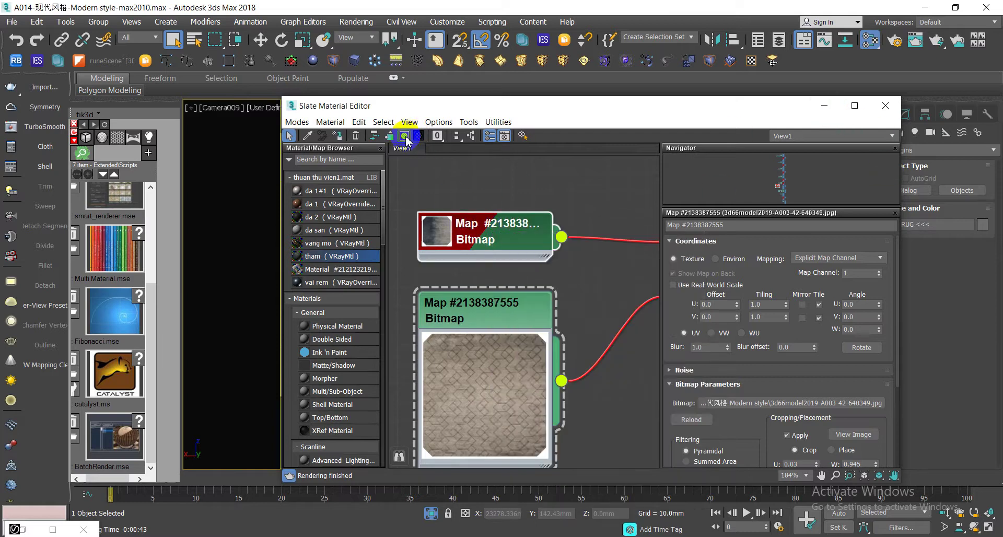
{"action": "left_click", "coordinate": [406, 138]}
{"action": "left_click", "coordinate": [520, 199]}
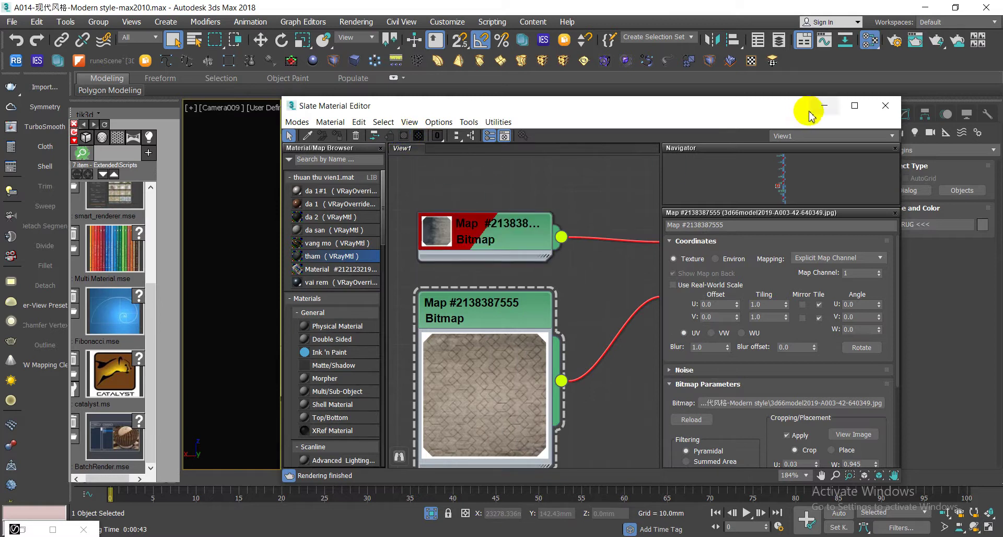
{"action": "left_click", "coordinate": [823, 106]}
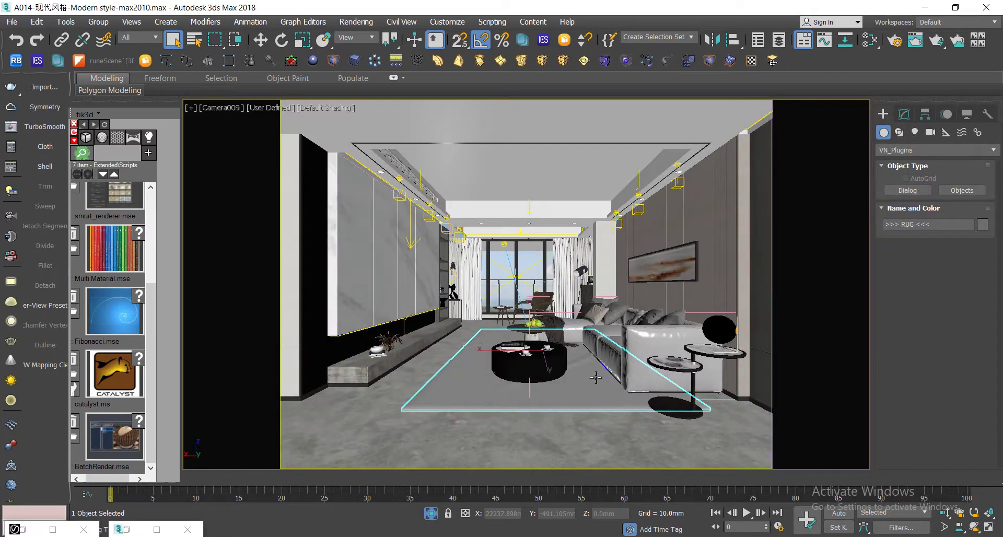
{"action": "key", "text": "m"}
{"action": "scroll", "coordinate": [569, 268], "scroll_direction": "down", "scroll_amount": 2}
{"action": "scroll", "coordinate": [589, 272], "scroll_direction": "up", "scroll_amount": 2}
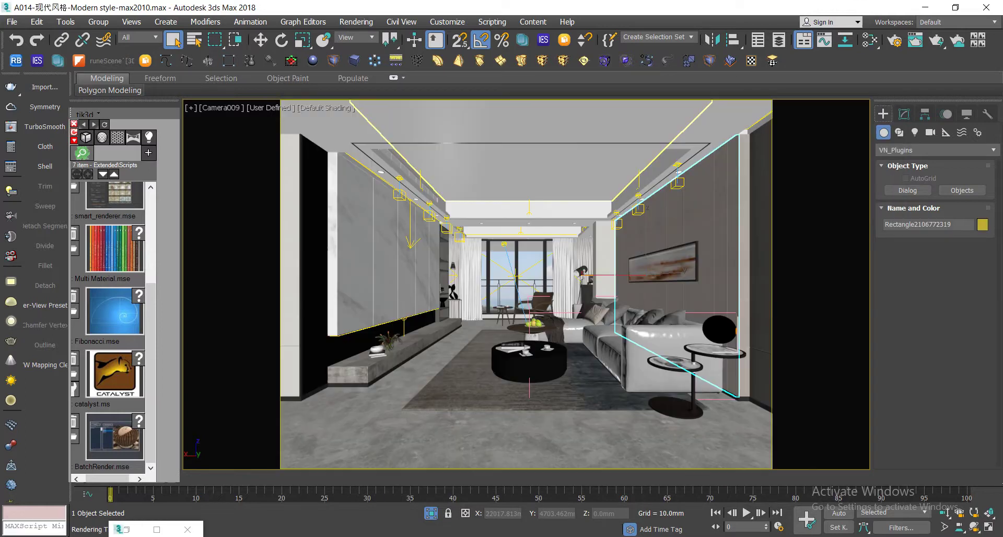
{"action": "left_click", "coordinate": [823, 106]}
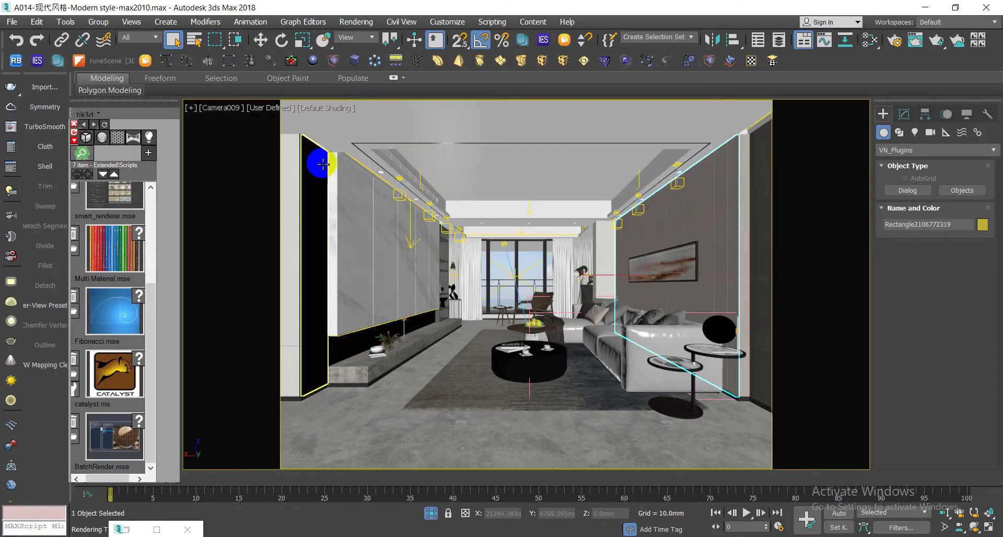
Open the Gamma/LUT preferences, with correction enabled at gamma 2.2
{"action": "left_click", "coordinate": [356, 23]}
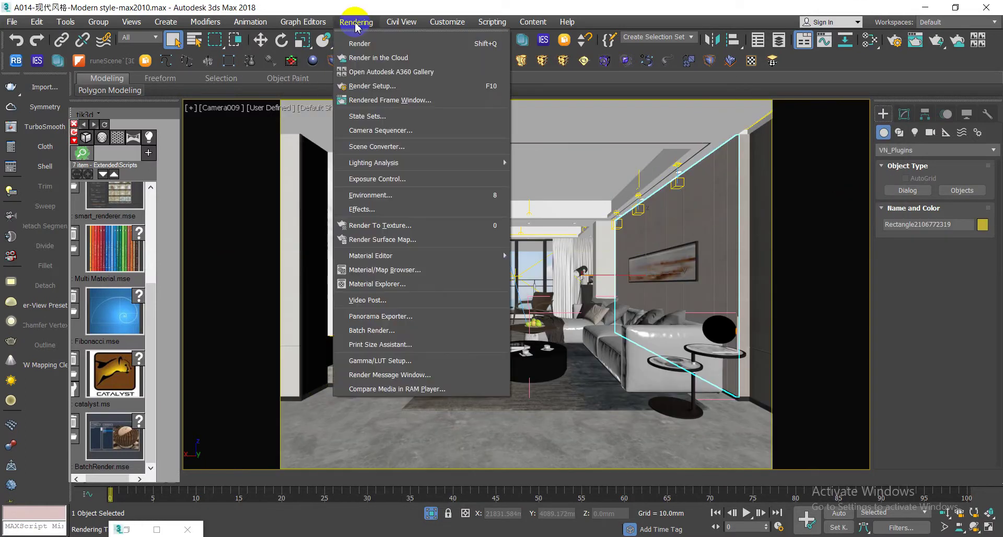
{"action": "left_click", "coordinate": [383, 362]}
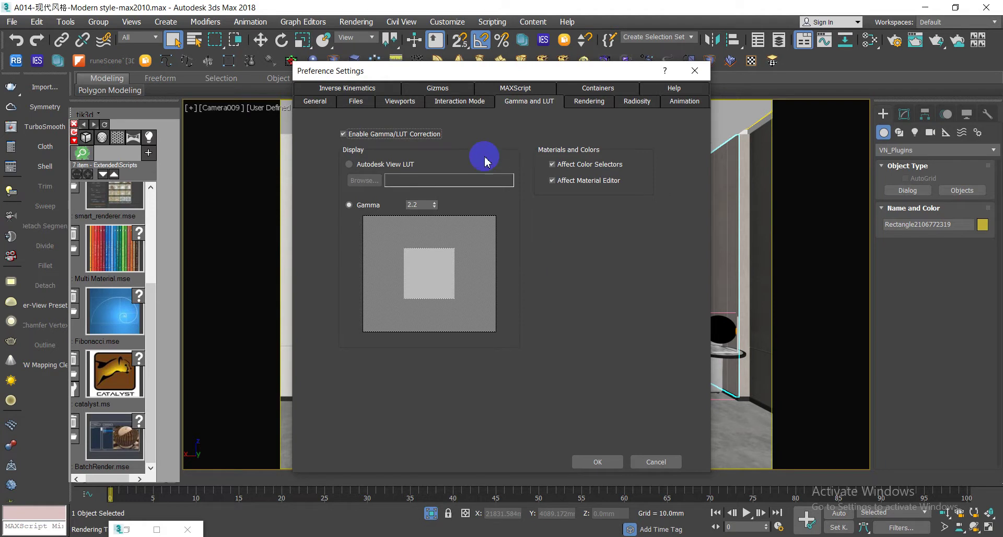
{"action": "left_click_drag", "start_coordinate": [469, 72], "coordinate": [544, 49]}
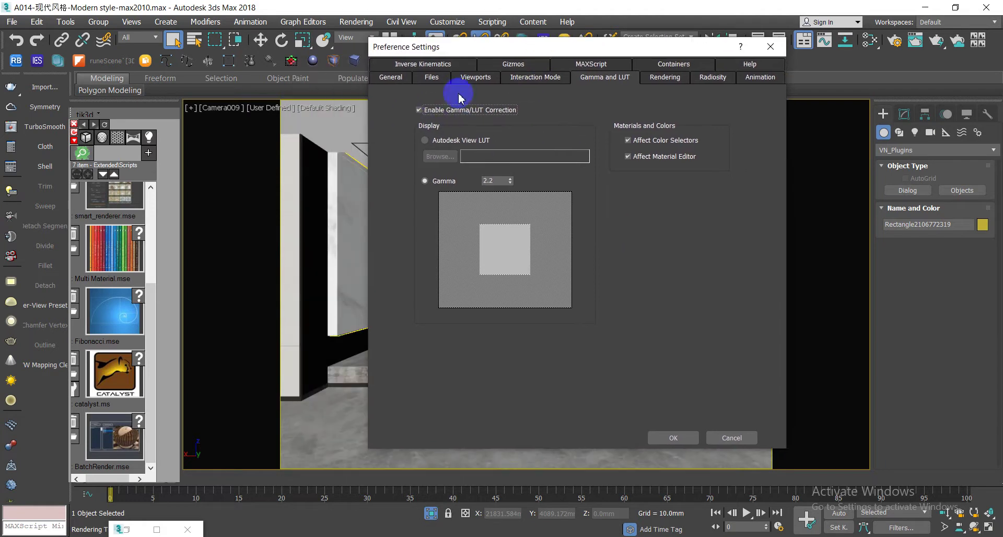
{"action": "mouse_move", "coordinate": [118, 529]}
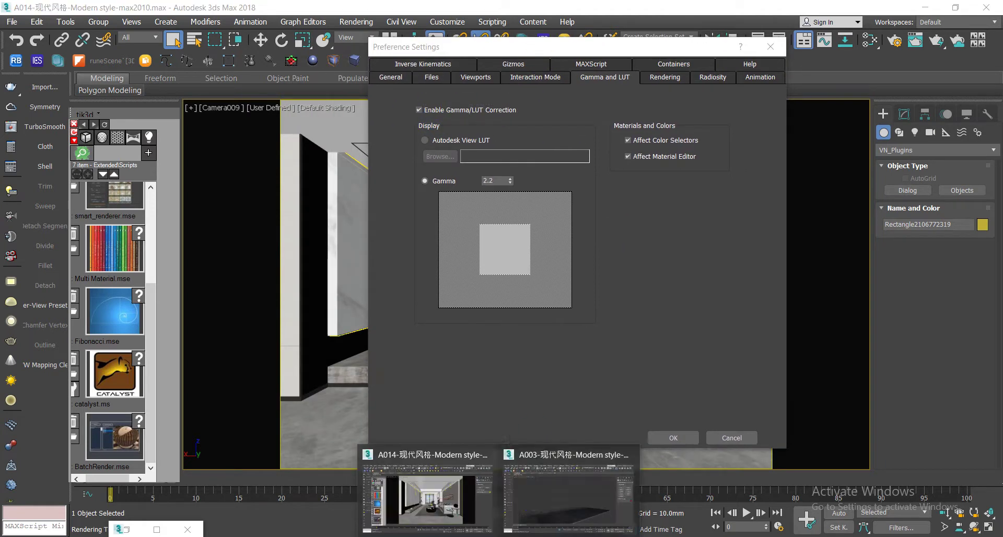
Close the A003 scene and its frame buffer without saving, then confirm Gamma/LUT in A014
{"action": "left_click", "coordinate": [526, 494]}
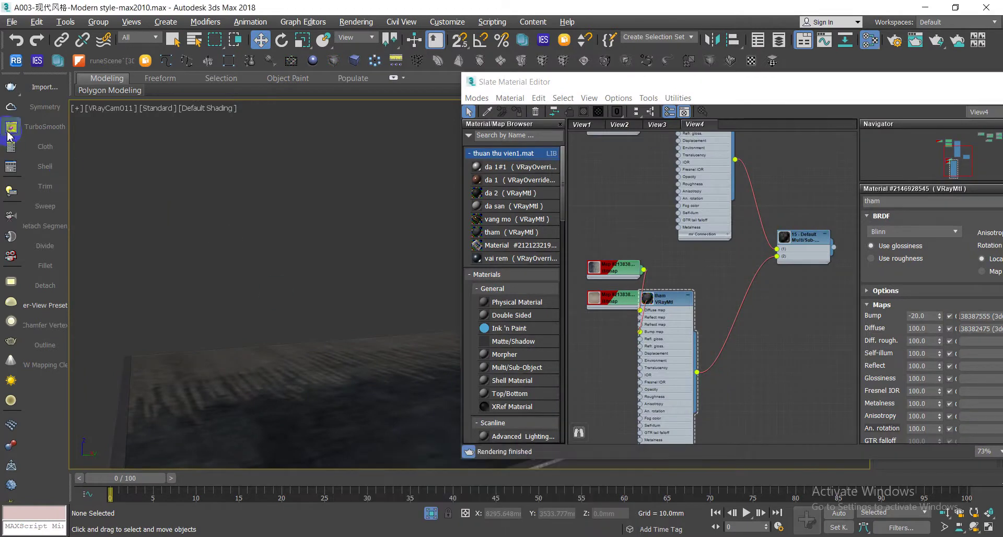
{"action": "key", "text": "shift+q"}
{"action": "left_click", "coordinate": [449, 5]}
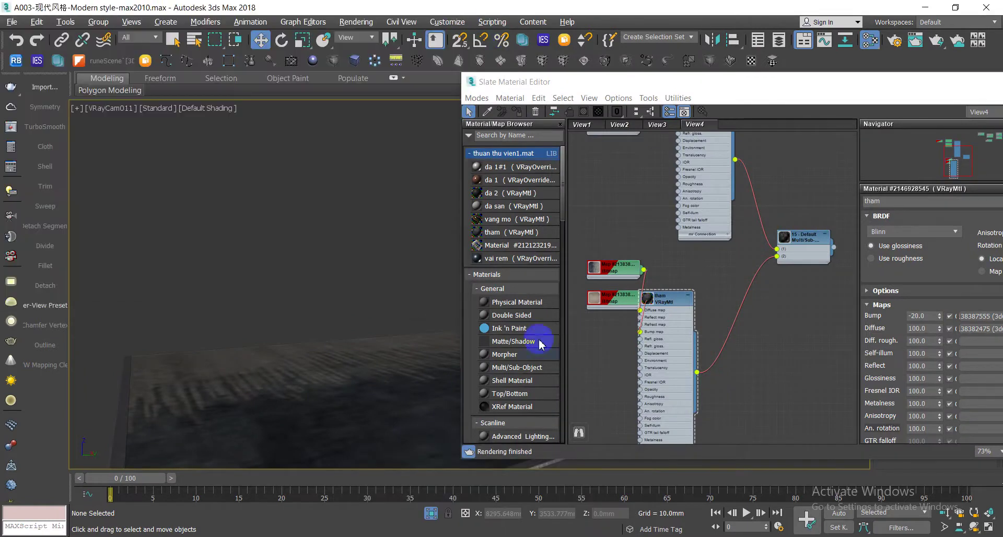
{"action": "left_click", "coordinate": [996, 7]}
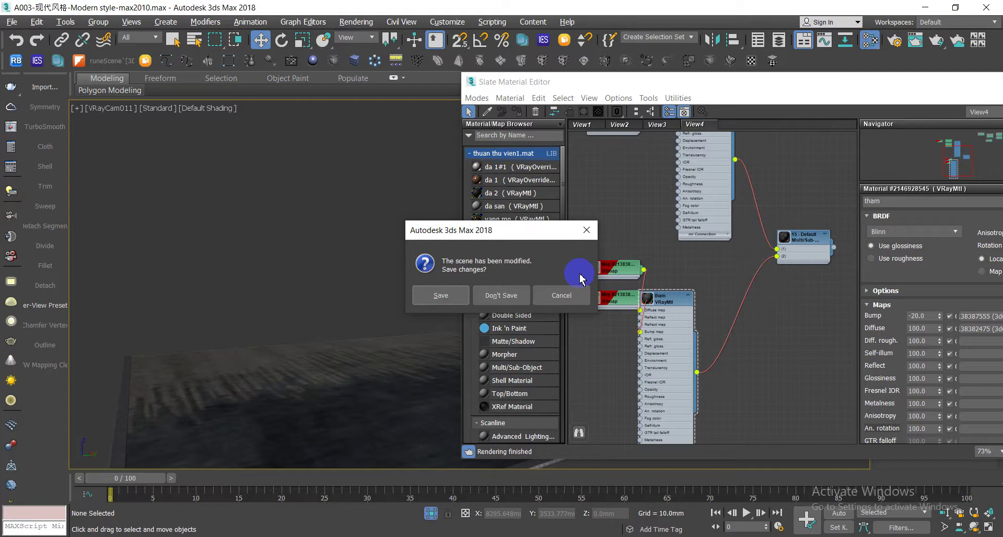
{"action": "left_click", "coordinate": [515, 292]}
{"action": "left_click", "coordinate": [426, 494]}
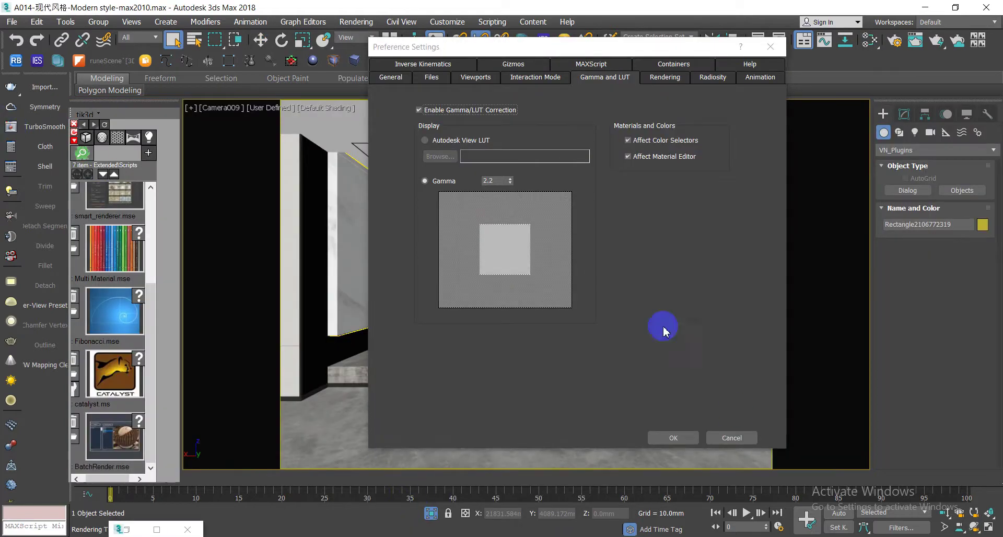
{"action": "left_click", "coordinate": [680, 438]}
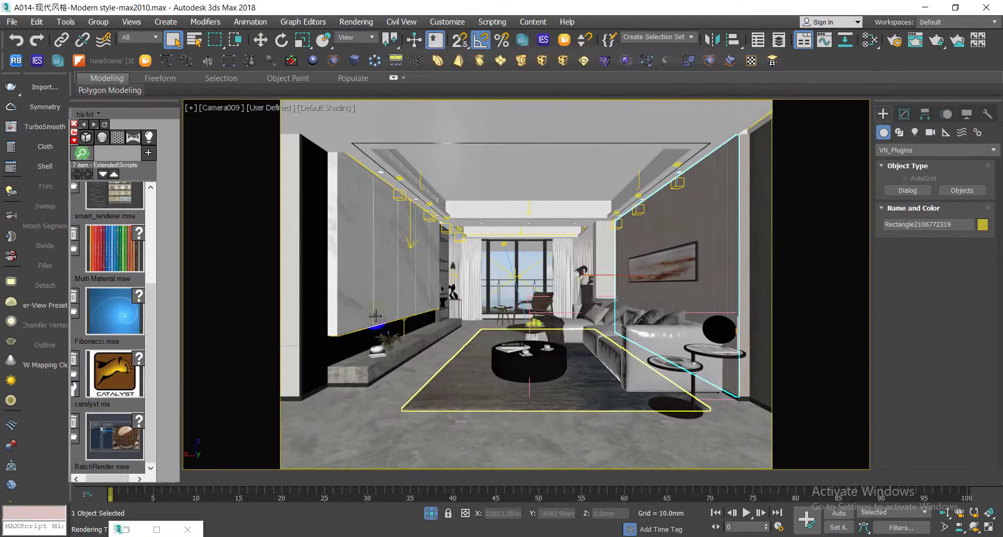
Save the frame buffer render to the Desktop as PNG file '1', accepting the PNG options
{"action": "left_click", "coordinate": [12, 125]}
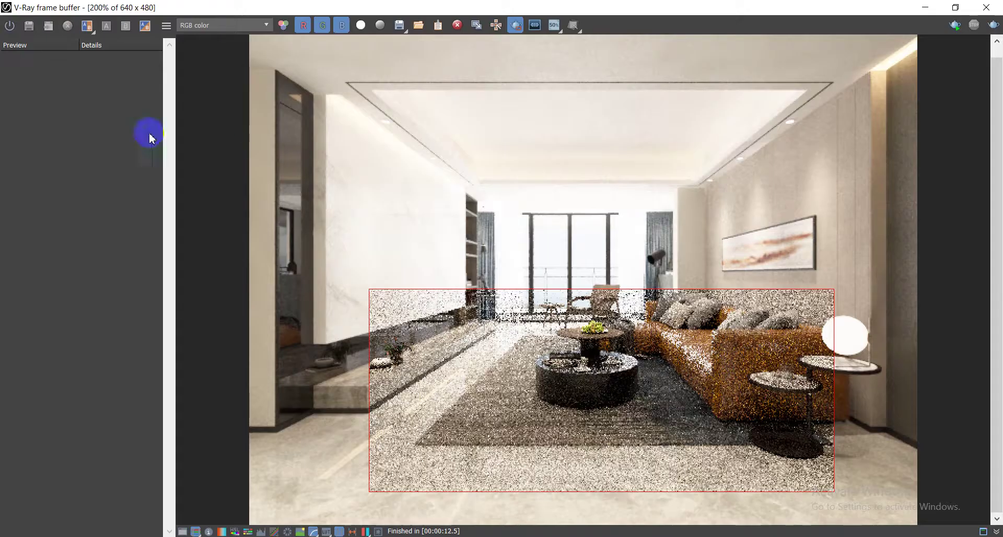
{"action": "left_click", "coordinate": [400, 25]}
{"action": "left_click", "coordinate": [42, 126]}
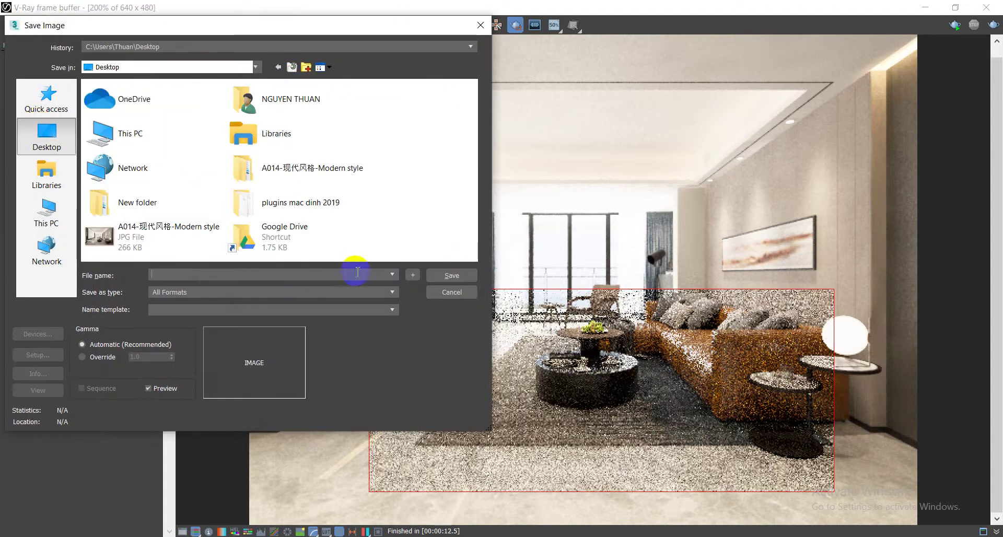
{"action": "type", "text": "1"}
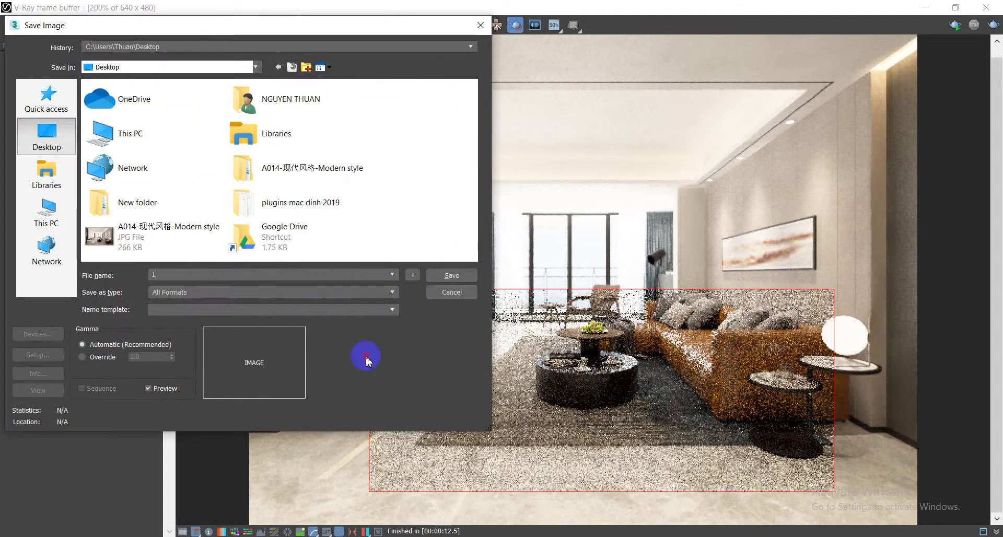
{"action": "left_click", "coordinate": [230, 292]}
{"action": "left_click", "coordinate": [201, 372]}
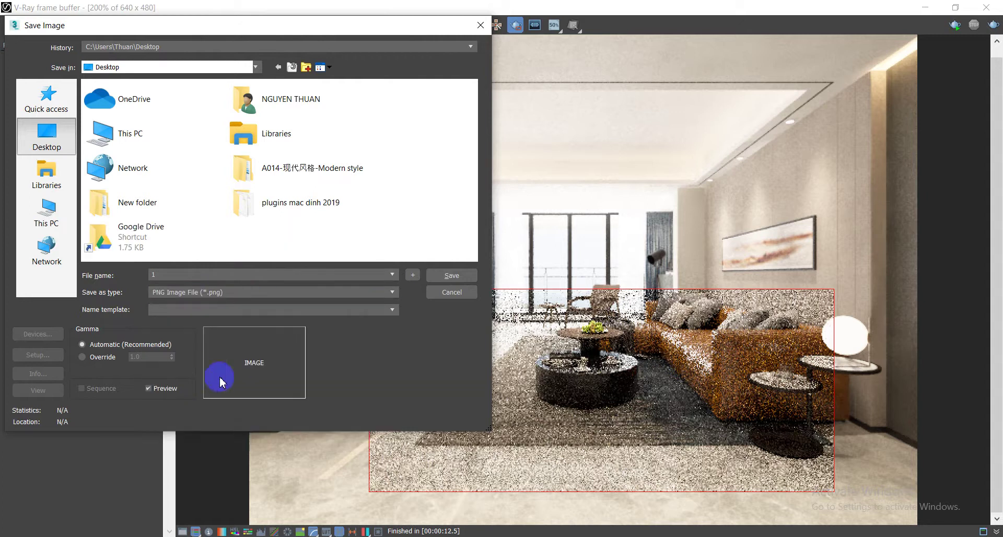
{"action": "left_click", "coordinate": [449, 276]}
{"action": "left_click", "coordinate": [146, 165]}
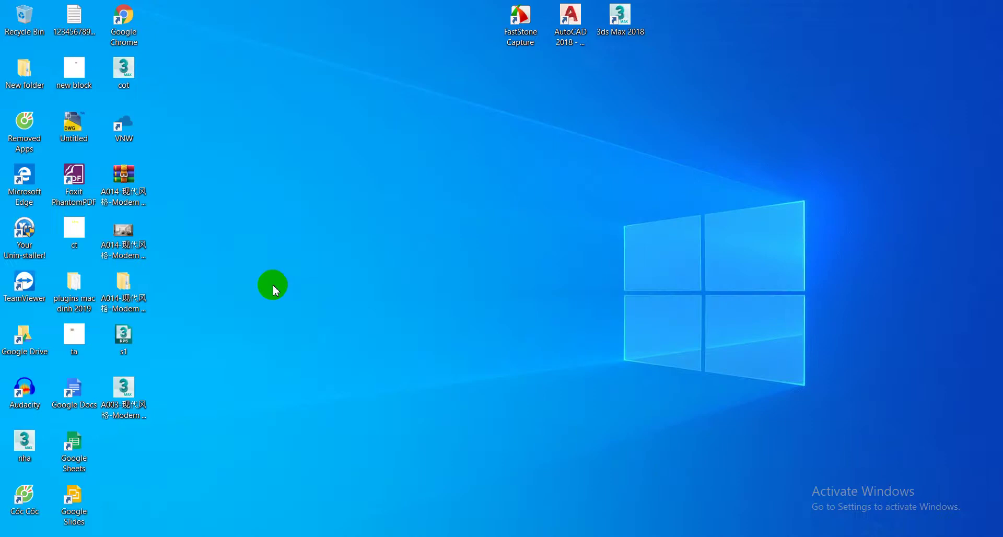
Refresh the desktop, view 1.png in Windows Photos, then close Photos
{"action": "right_click", "coordinate": [273, 284]}
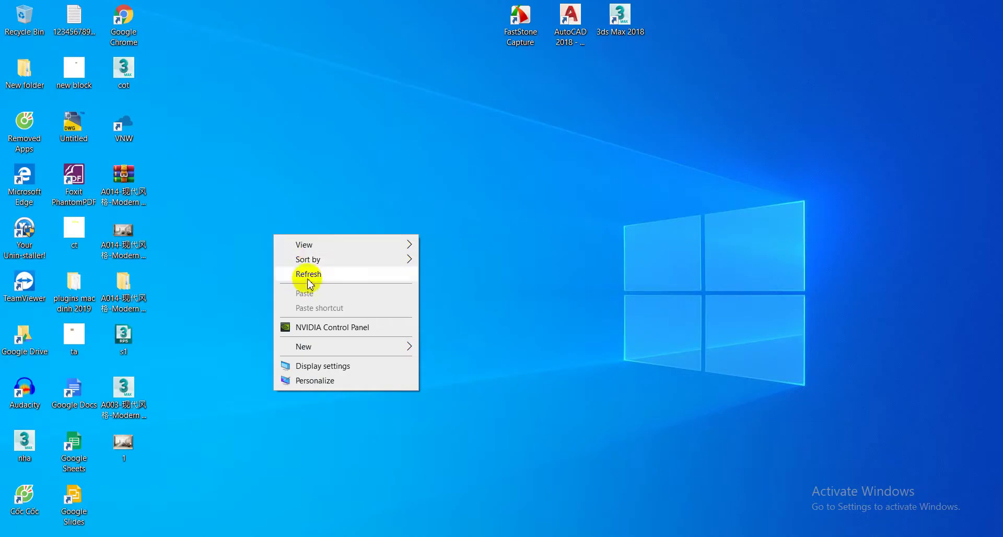
{"action": "left_click", "coordinate": [307, 274]}
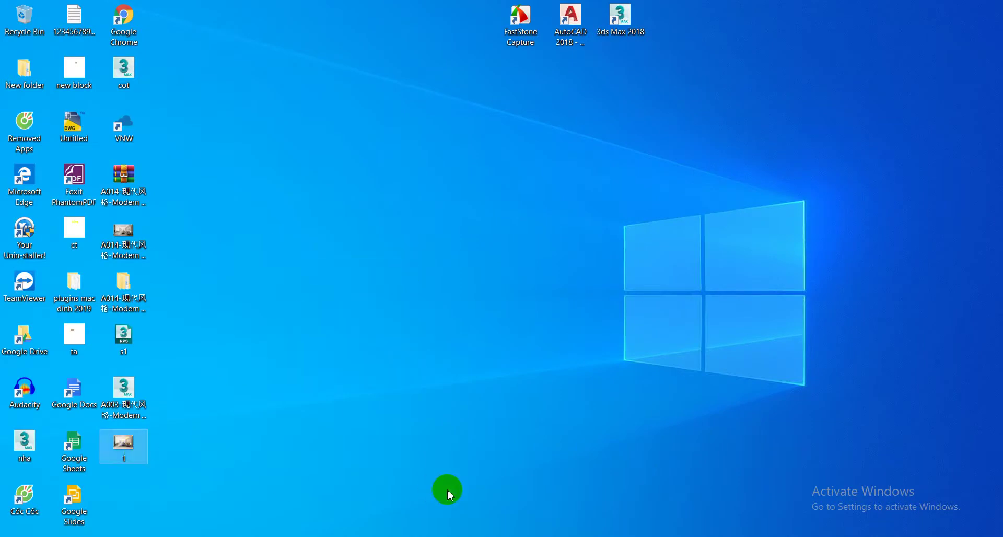
{"action": "key", "text": "Return"}
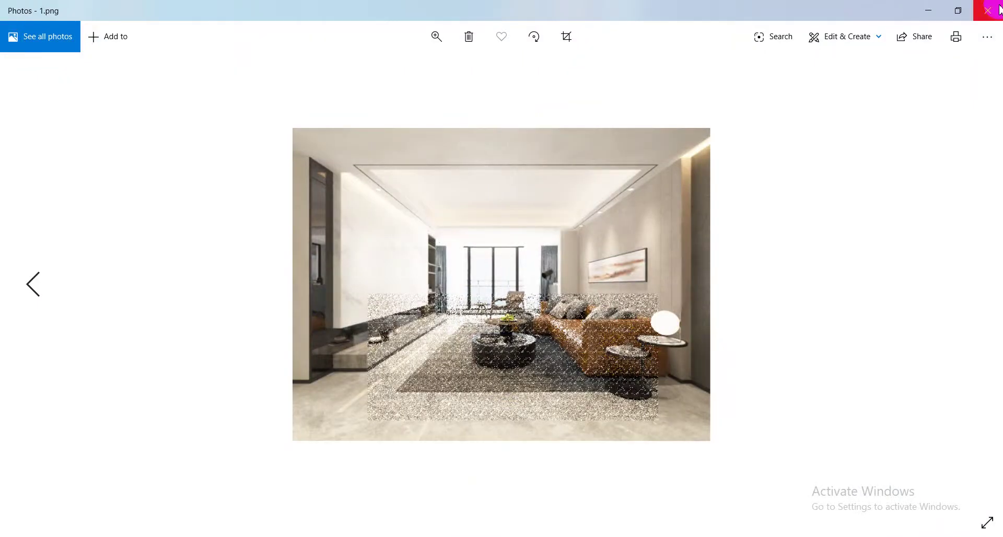
{"action": "left_click", "coordinate": [992, 8]}
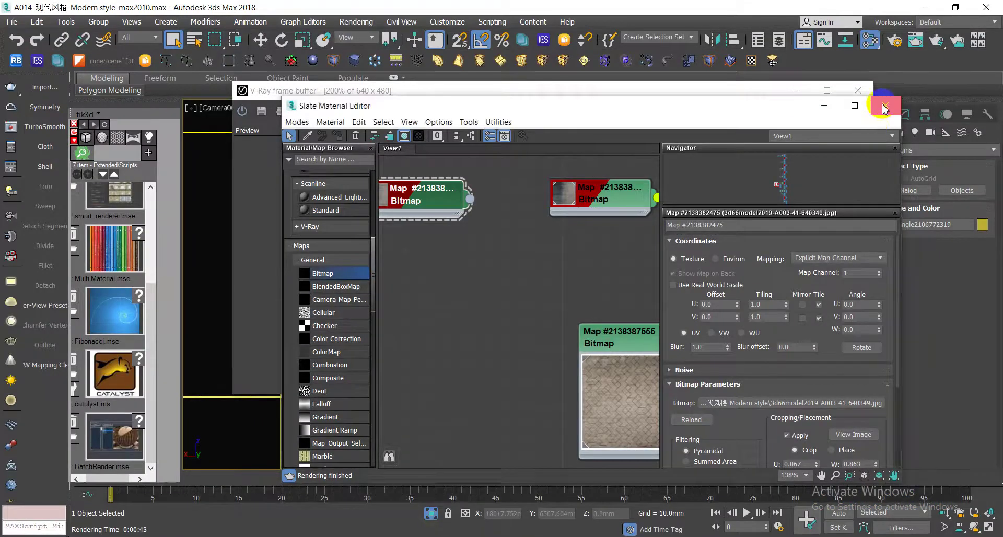
Close the material editor and frame buffer, then uncheck Enable Gamma/LUT Correction in Gamma/LUT Setup
{"action": "left_click", "coordinate": [885, 106]}
{"action": "left_click", "coordinate": [858, 93]}
{"action": "left_click", "coordinate": [356, 22]}
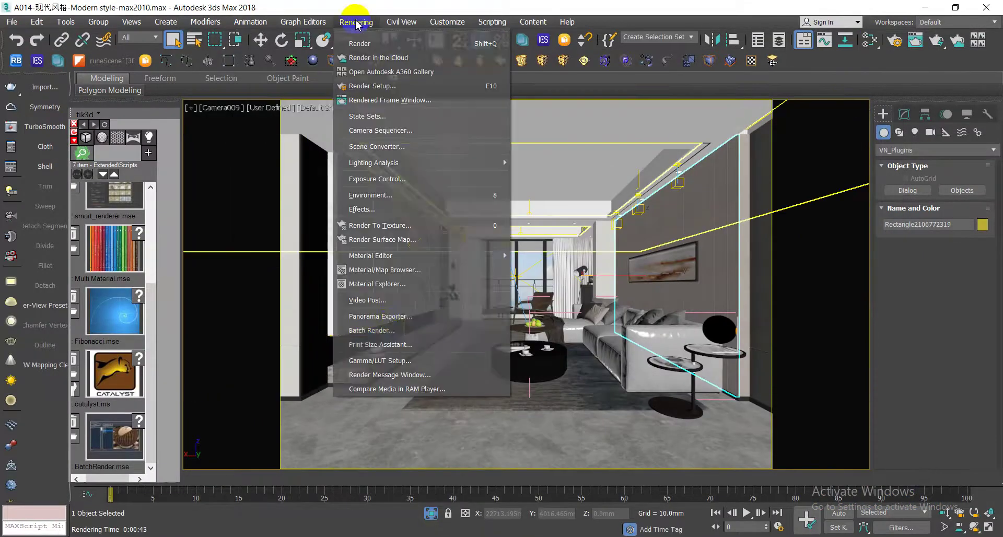
{"action": "left_click", "coordinate": [380, 362]}
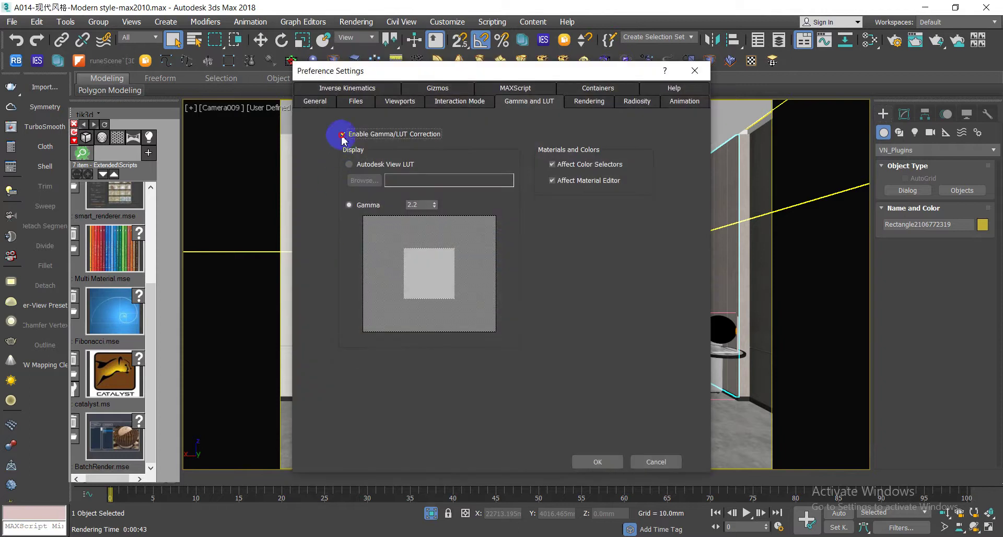
{"action": "left_click", "coordinate": [342, 135]}
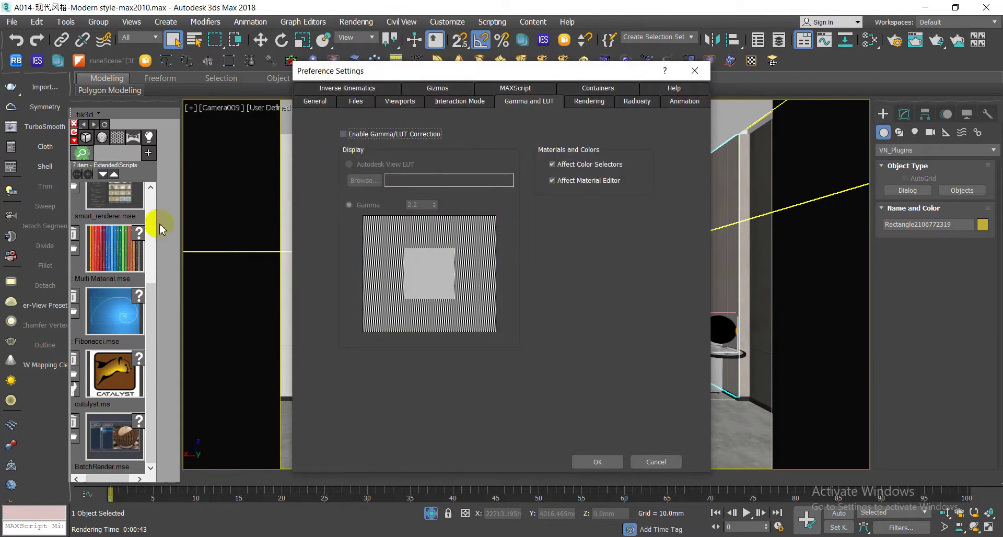
{"action": "left_click", "coordinate": [598, 462]}
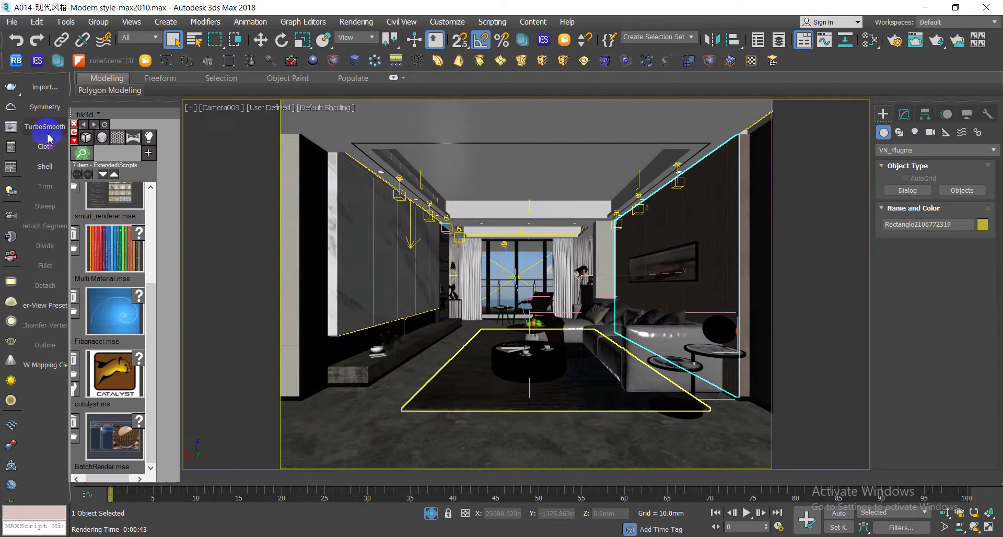
Re-render the rug region without gamma correction in the maximized frame buffer, then stop it
{"action": "key", "text": "shift+q"}
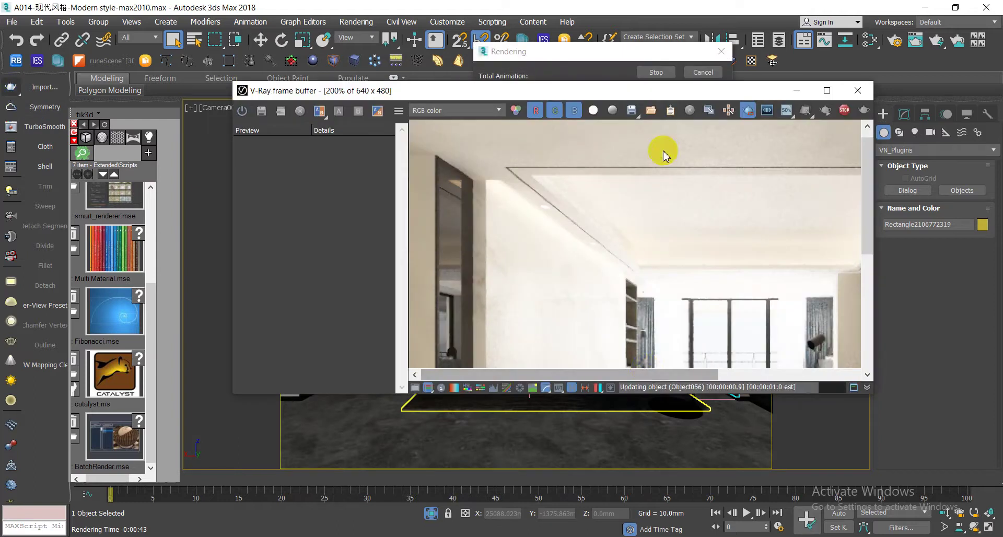
{"action": "left_click", "coordinate": [827, 90]}
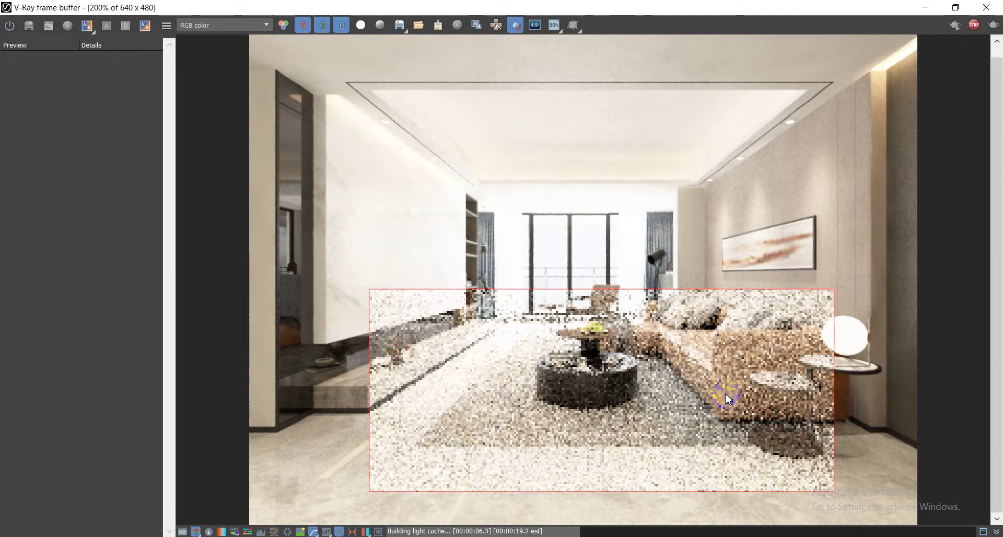
{"action": "left_click", "coordinate": [975, 26]}
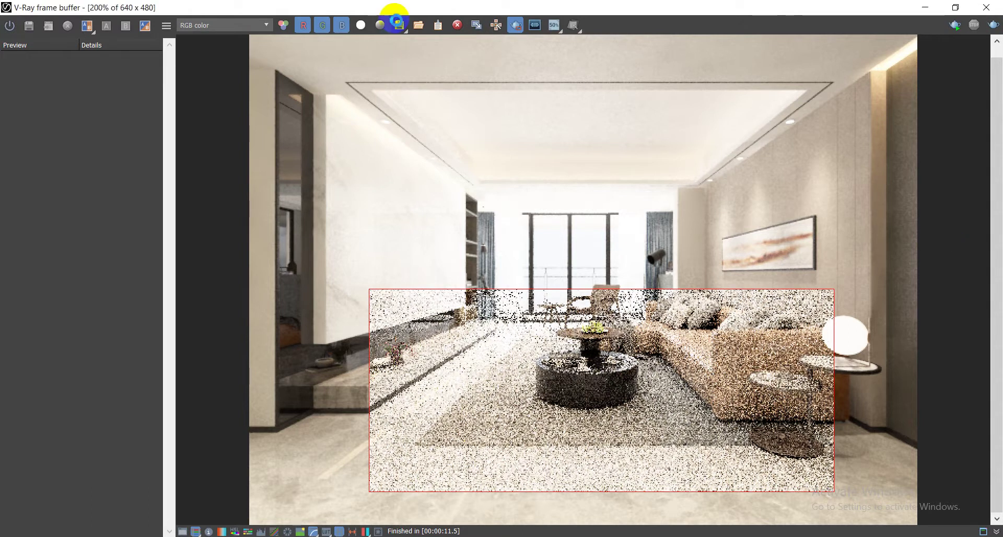
Save the new render to the Desktop as PNG file '2', accepting the PNG options
{"action": "left_click", "coordinate": [398, 24]}
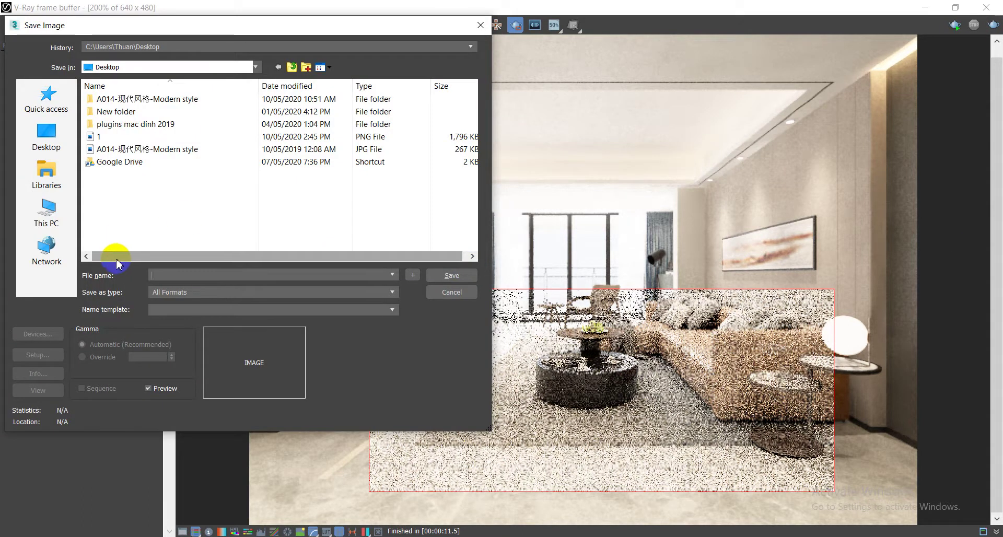
{"action": "left_click", "coordinate": [171, 277]}
{"action": "type", "text": "2"}
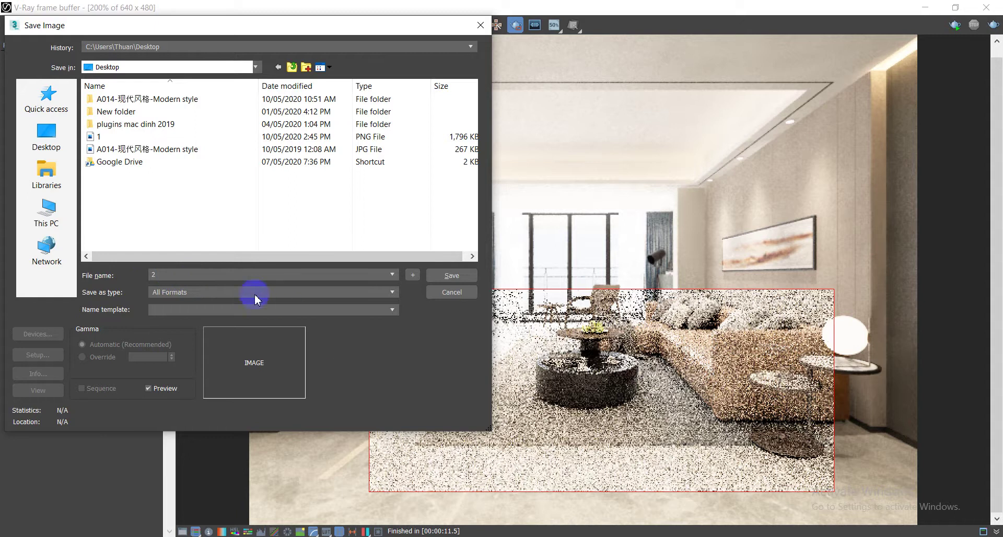
{"action": "left_click", "coordinate": [257, 293]}
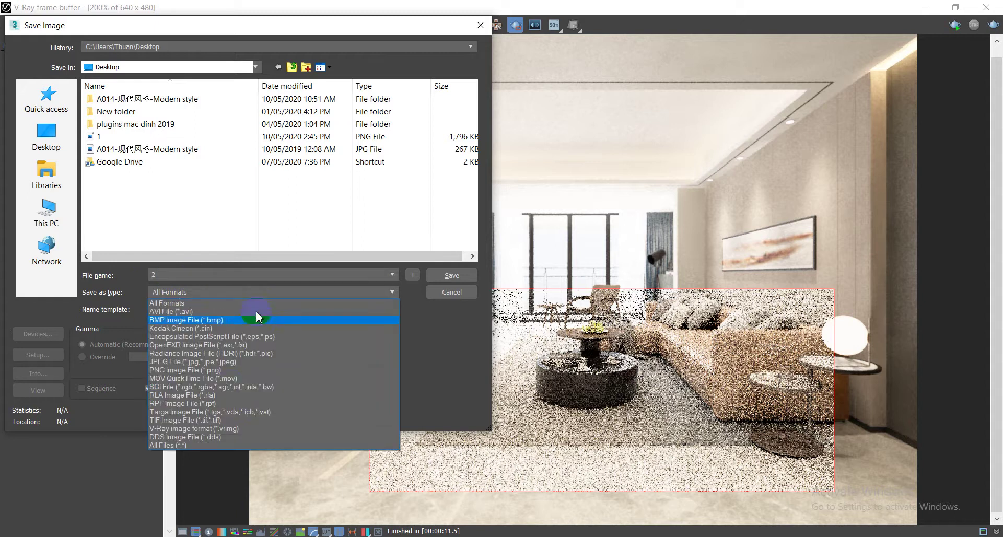
{"action": "left_click", "coordinate": [213, 374]}
{"action": "left_click", "coordinate": [451, 277]}
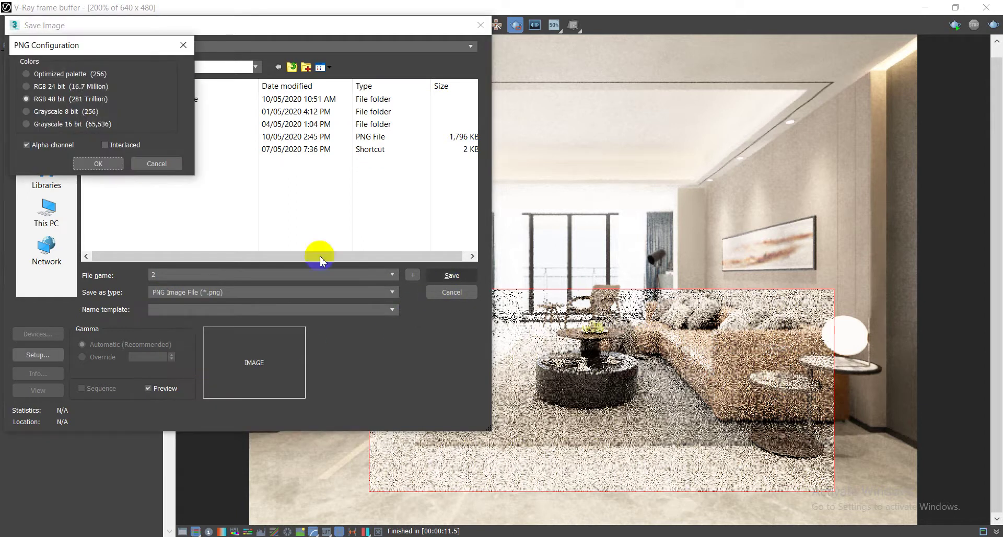
{"action": "left_click", "coordinate": [108, 166]}
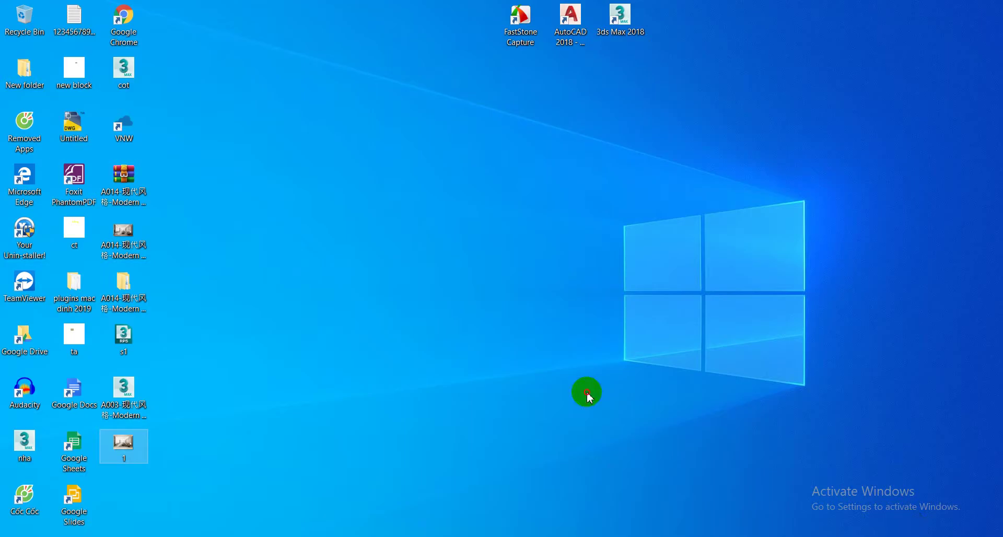
Clear the desktop icon selection and open 2.png in Windows Photos
{"action": "left_click", "coordinate": [587, 393]}
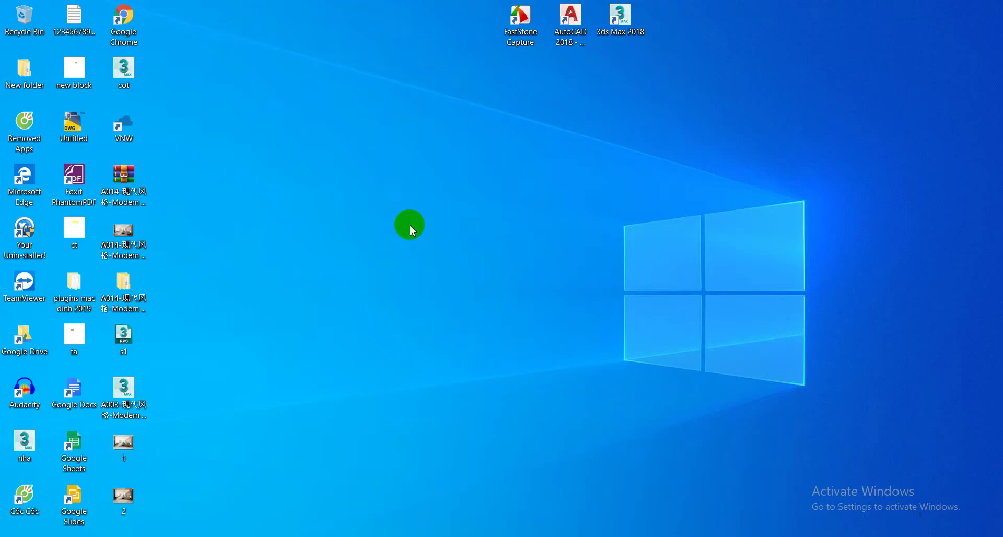
{"action": "double_click", "coordinate": [117, 505]}
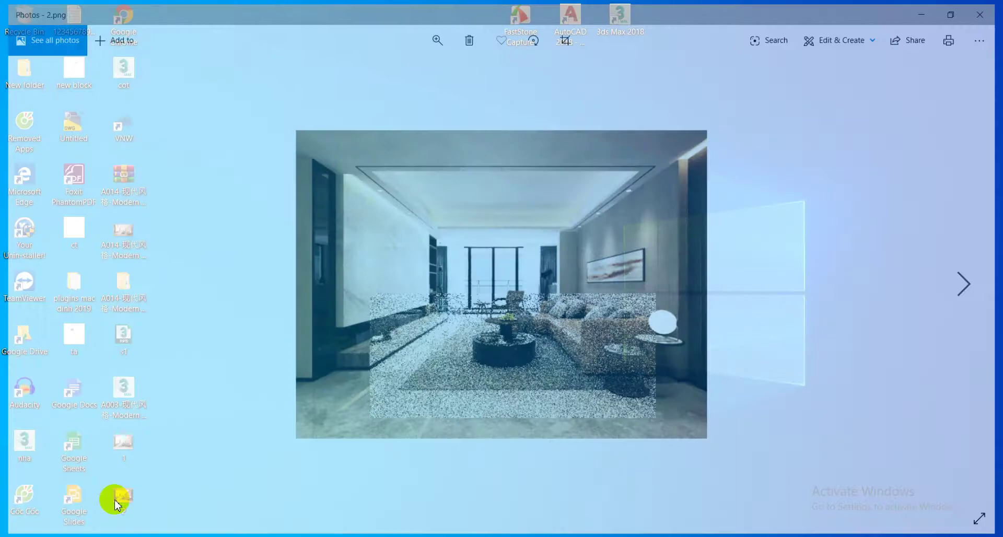